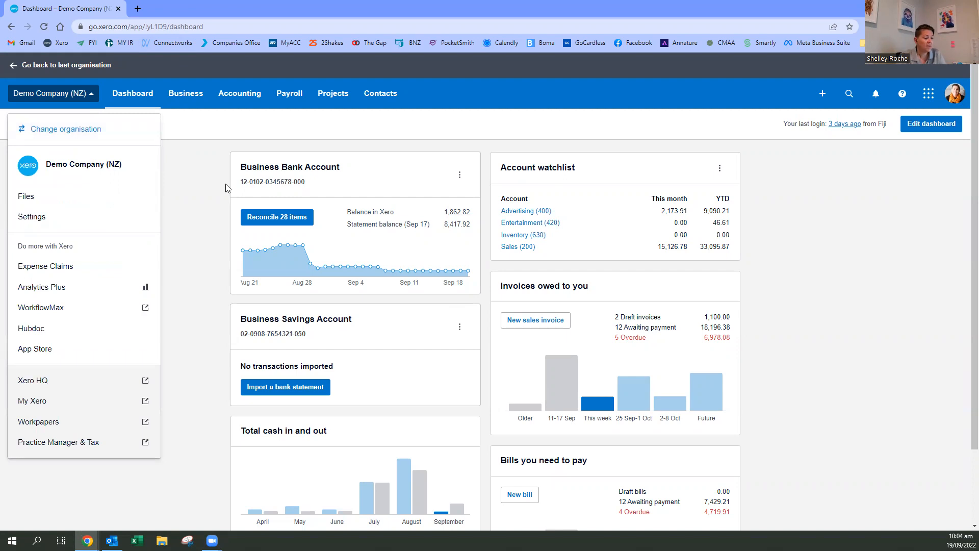
- Open a blank new invoice from the Demo Company's sales invoices list
{"action": "left_click", "coordinate": [206, 214]}
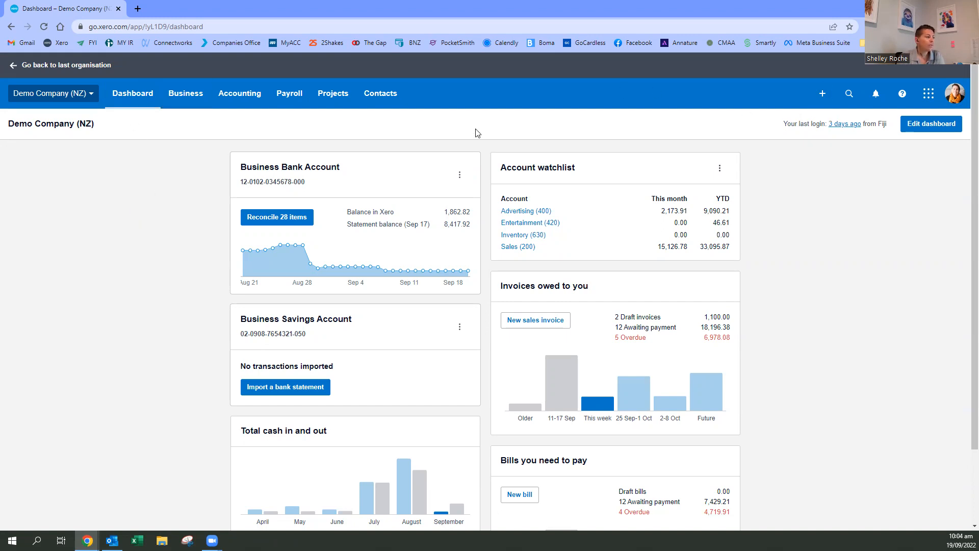
{"action": "left_click", "coordinate": [821, 95]}
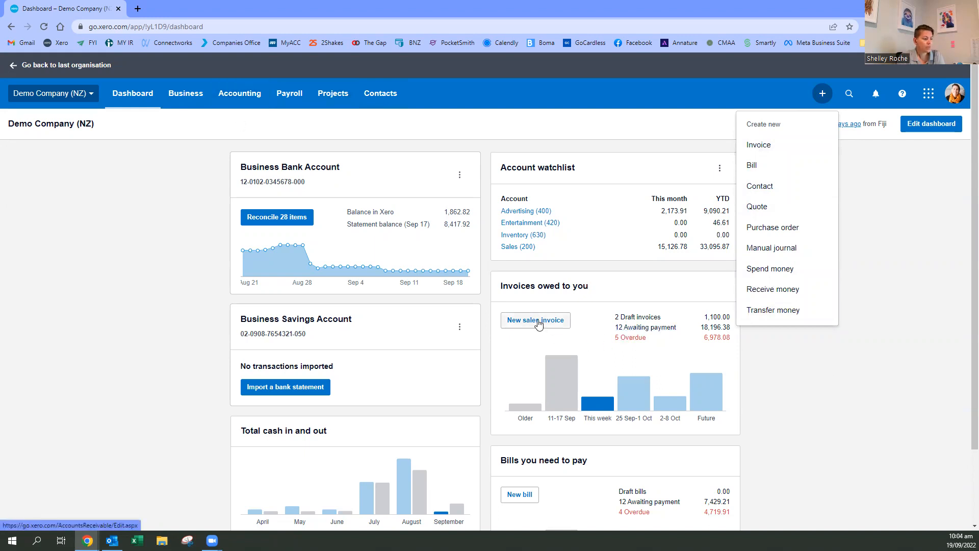
{"action": "left_click", "coordinate": [191, 99]}
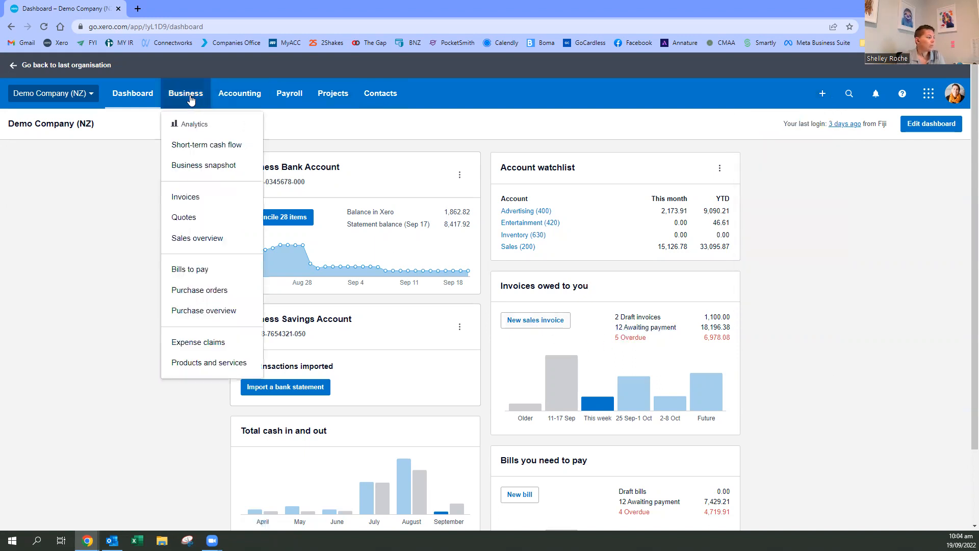
{"action": "left_click", "coordinate": [194, 199]}
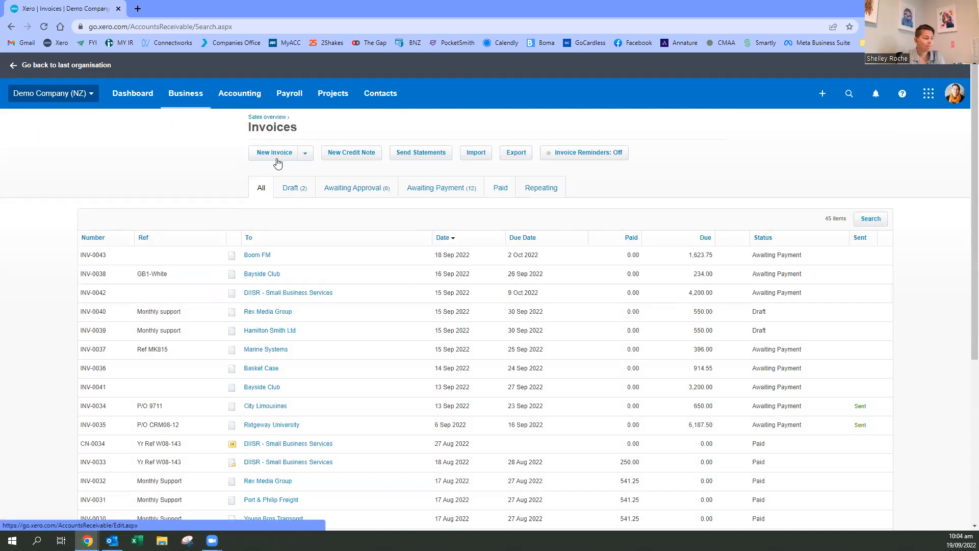
{"action": "left_click", "coordinate": [306, 155]}
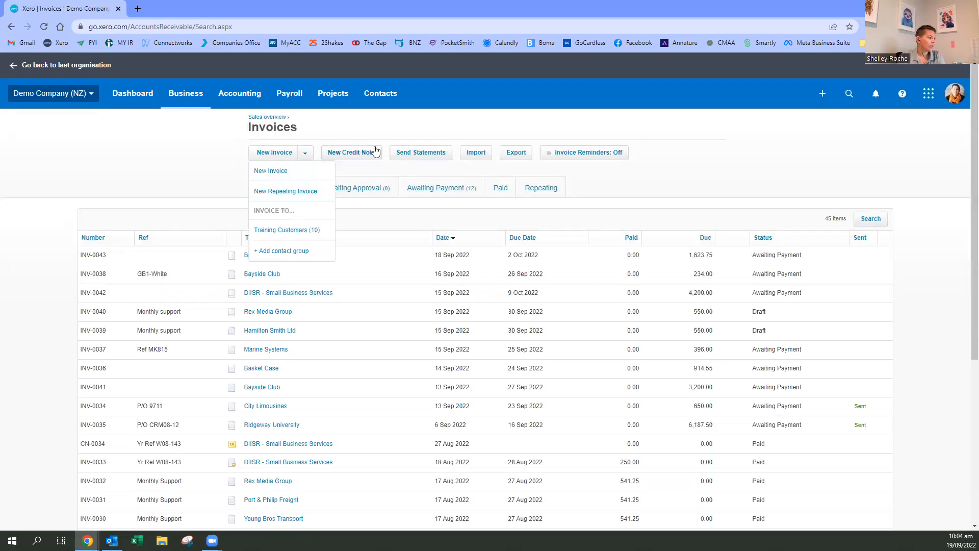
{"action": "left_click", "coordinate": [278, 174]}
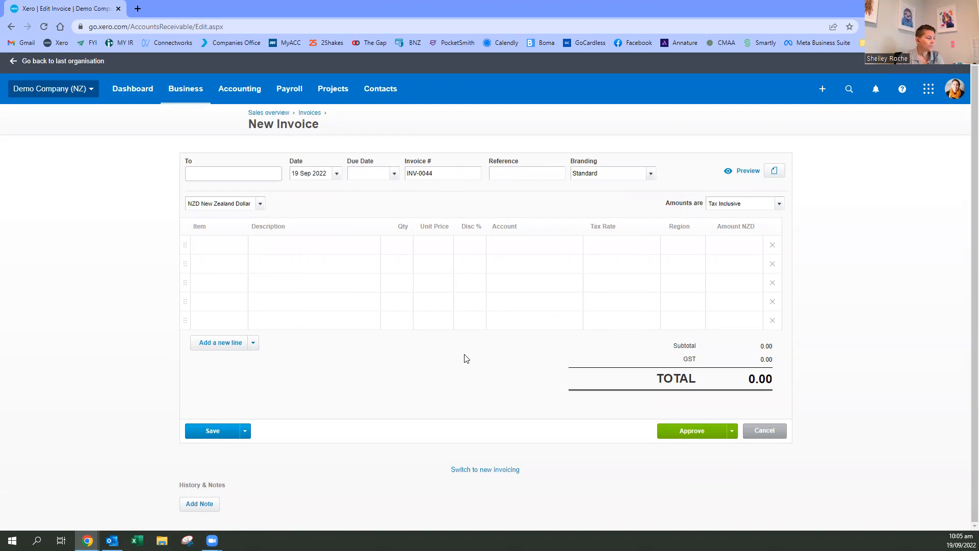
- View the invoice form in new invoicing and switch back to classic invoicing
{"action": "left_click", "coordinate": [477, 470]}
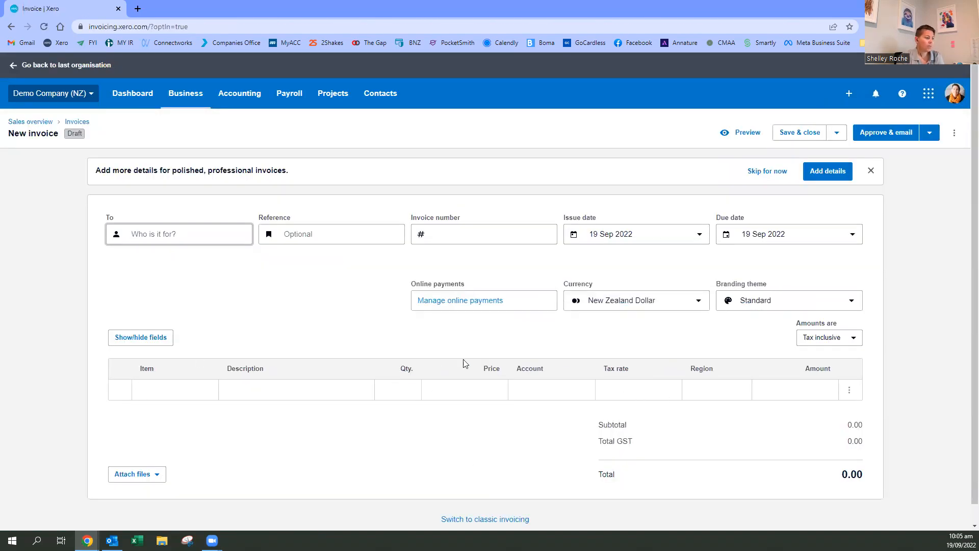
{"action": "scroll", "coordinate": [459, 364], "scroll_direction": "down", "scroll_amount": 1}
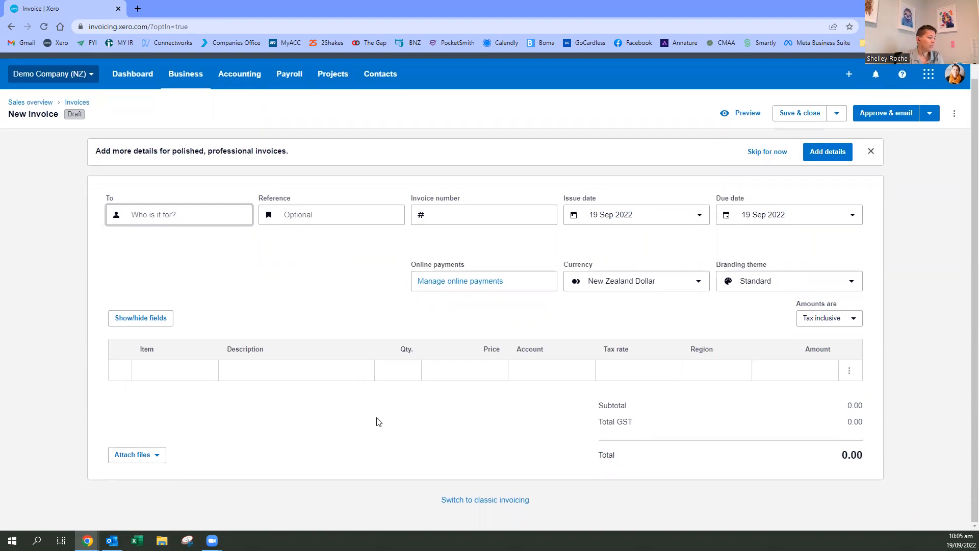
{"action": "scroll", "coordinate": [454, 419], "scroll_direction": "up", "scroll_amount": 1}
{"action": "scroll", "coordinate": [456, 420], "scroll_direction": "down", "scroll_amount": 1}
{"action": "left_click", "coordinate": [478, 500]}
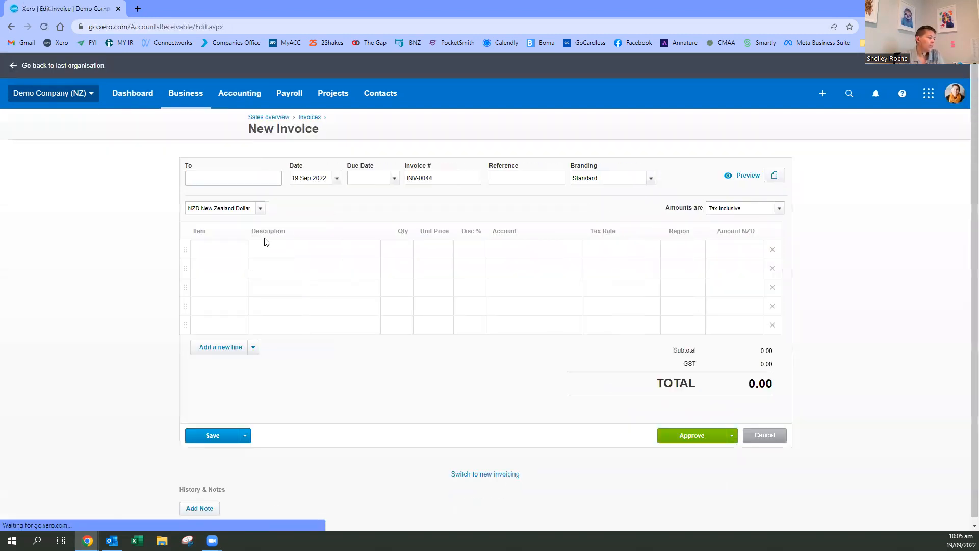
- Enter the customer's full name as the invoice recipient and add it as a new contact
{"action": "left_click", "coordinate": [208, 178]}
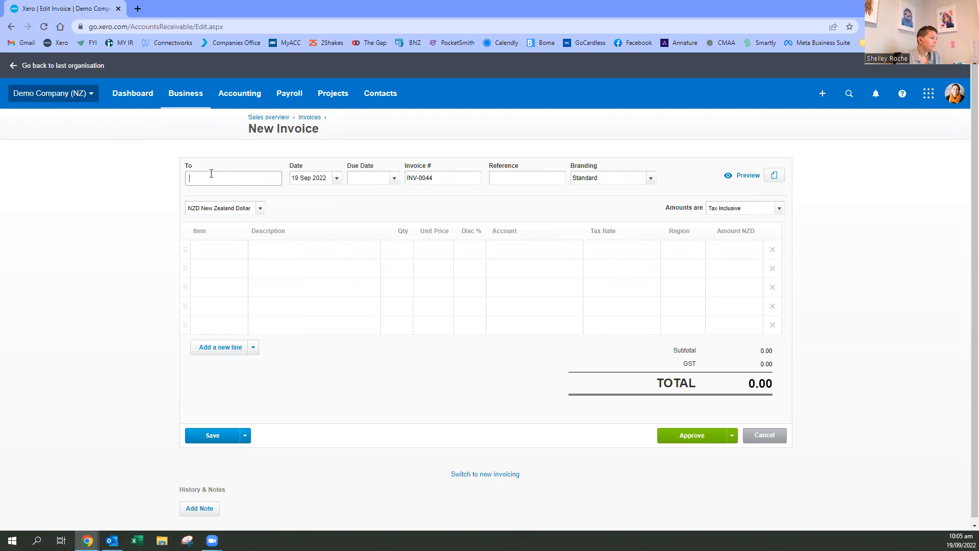
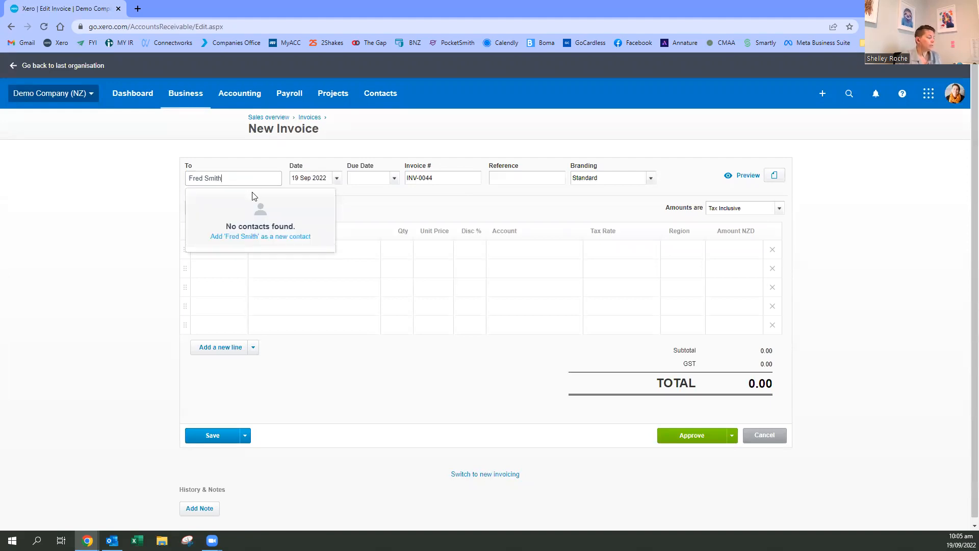
{"action": "left_click", "coordinate": [262, 236]}
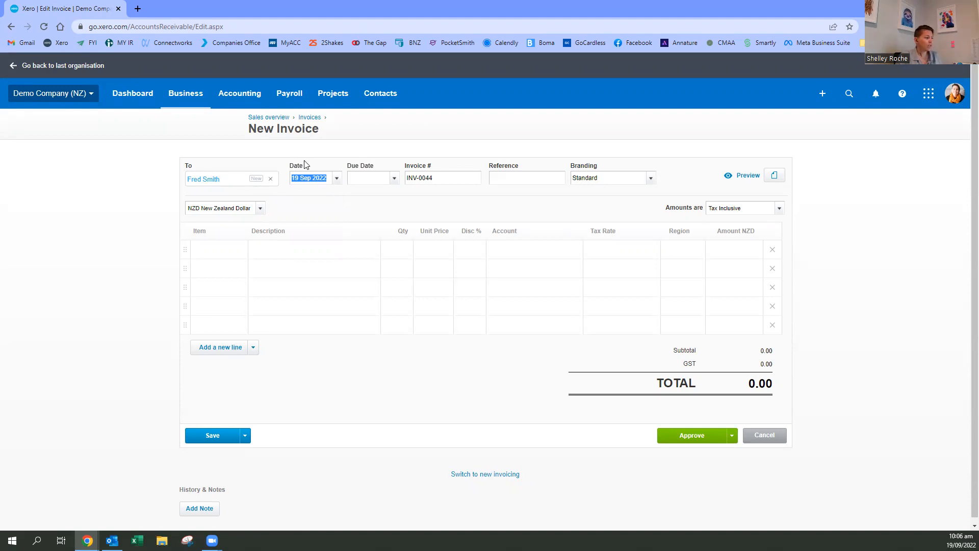
- Set the invoice's due date to 10 Oct 2022
{"action": "left_click", "coordinate": [394, 178]}
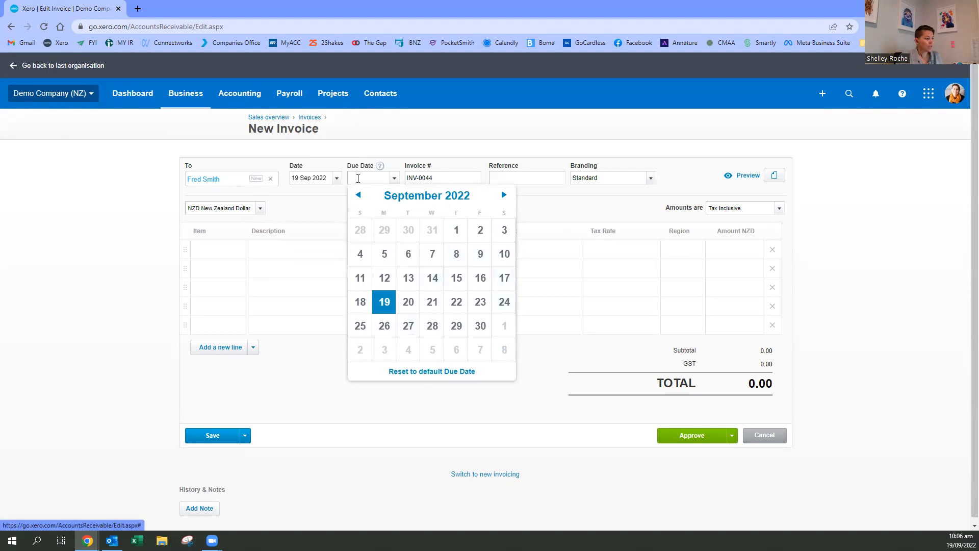
{"action": "left_click", "coordinate": [358, 178]}
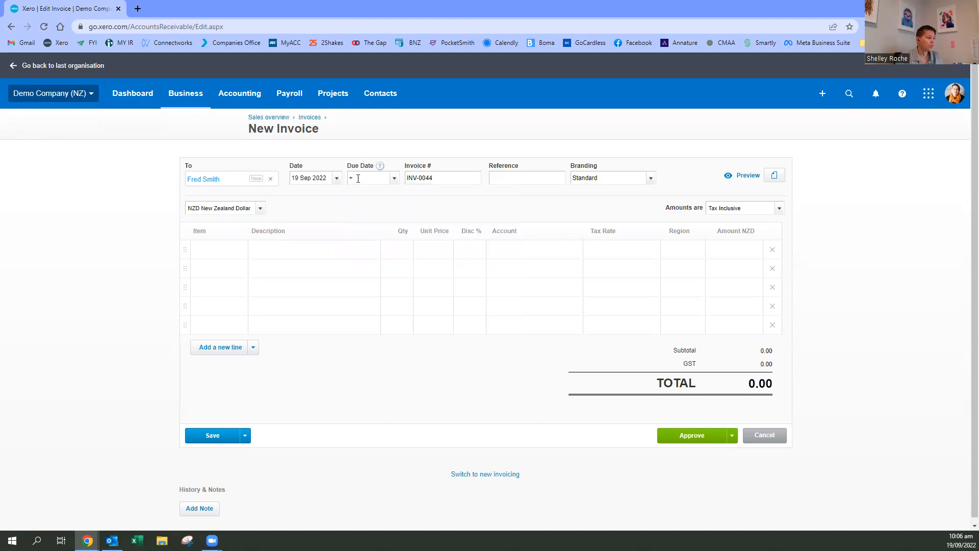
{"action": "type", "text": "+7"}
{"action": "key", "text": "Return"}
{"action": "left_click_drag", "start_coordinate": [382, 172], "coordinate": [332, 179]}
{"action": "type", "text": "+2"}
{"action": "key", "text": "Tab"}
- View the calendars for the due date and invoice date, and the reference field
{"action": "left_click", "coordinate": [390, 182]}
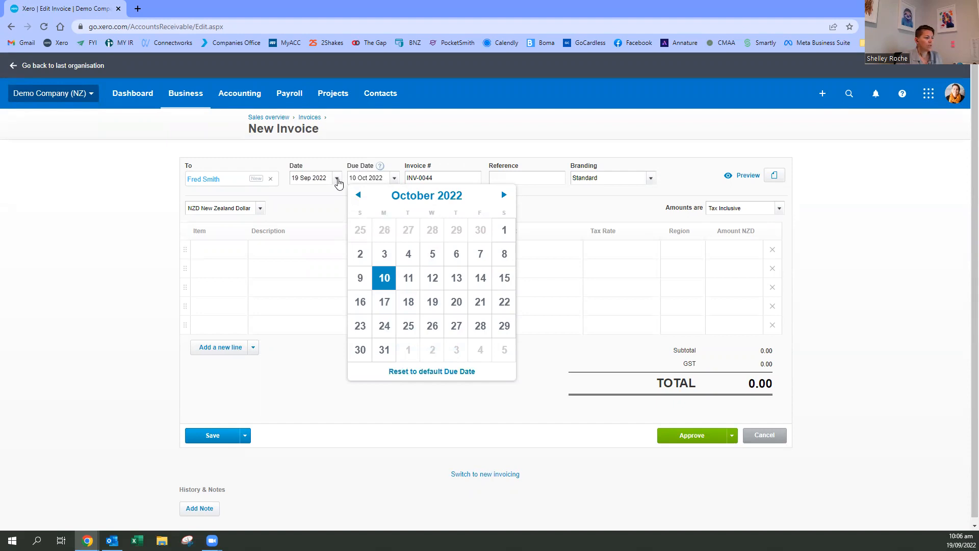
{"action": "left_click", "coordinate": [337, 178]}
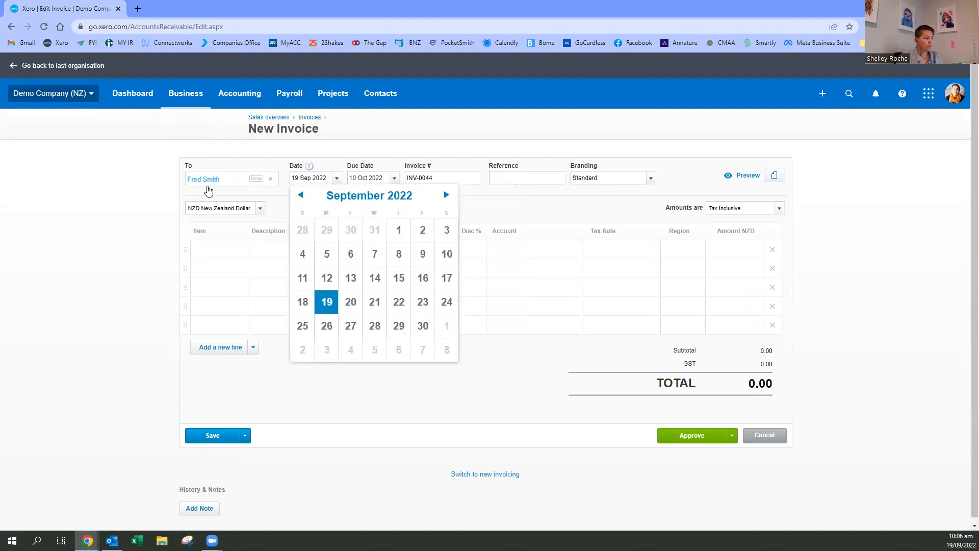
{"action": "left_click", "coordinate": [483, 204]}
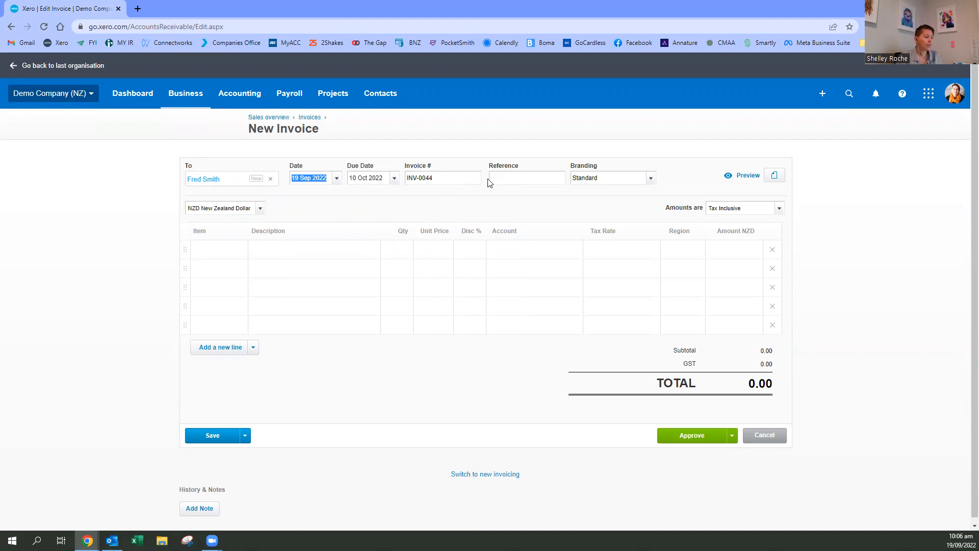
{"action": "left_click", "coordinate": [515, 177]}
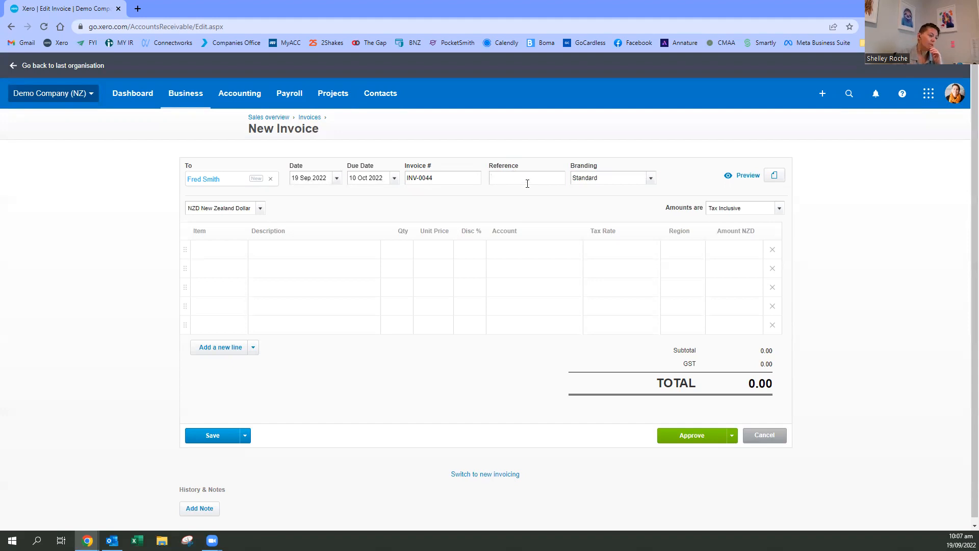
- Try the "Very orange invoice!" and Special Projects branding themes, and return the invoice to Standard
{"action": "left_click", "coordinate": [652, 179]}
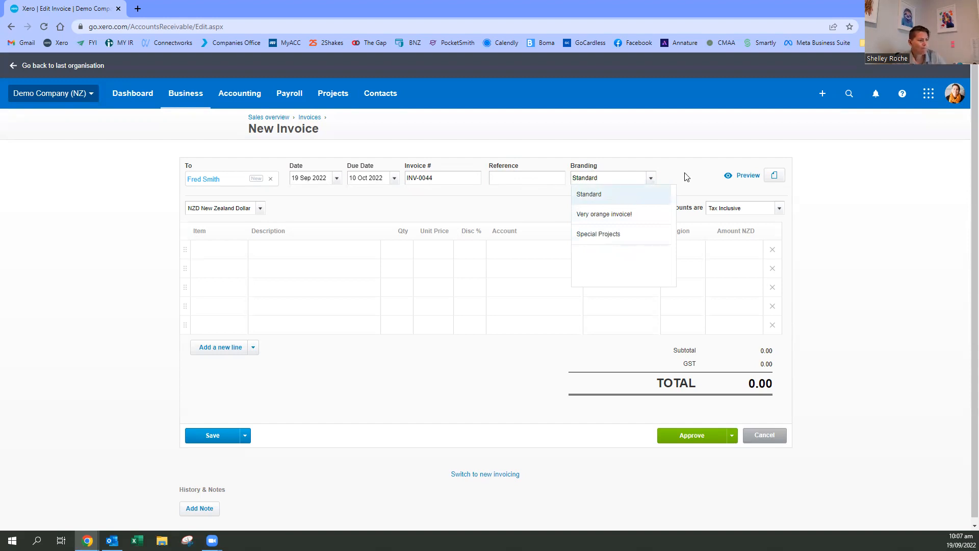
{"action": "left_click", "coordinate": [625, 213]}
{"action": "left_click", "coordinate": [652, 178]}
{"action": "left_click", "coordinate": [609, 234]}
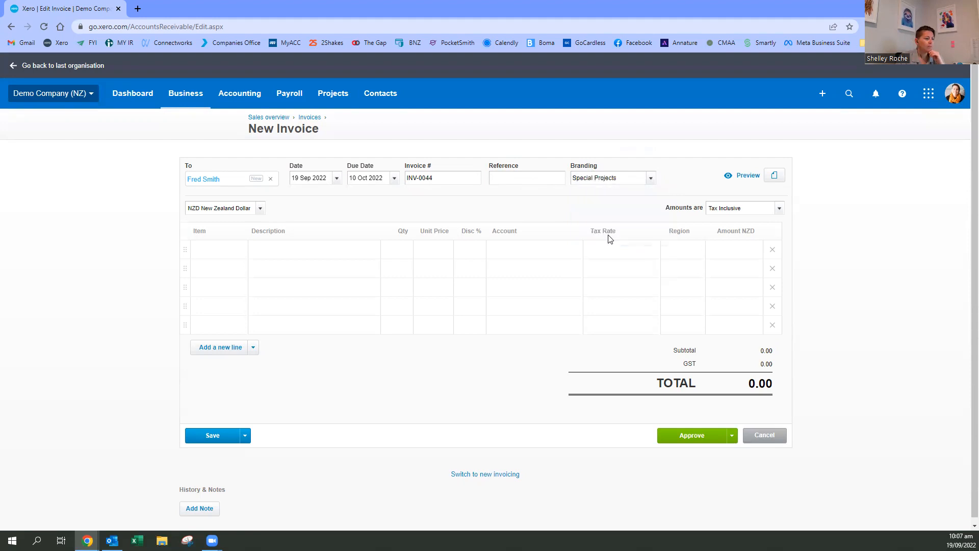
{"action": "left_click", "coordinate": [650, 178]}
{"action": "left_click", "coordinate": [633, 193]}
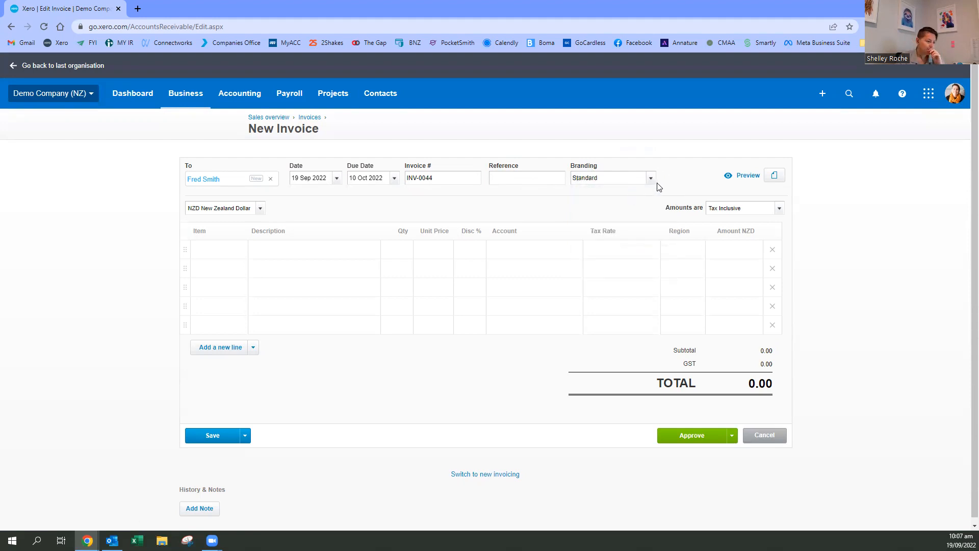
- Browse the available items and choose "BOOK: Fish out of Water: Finding Your Brand" for the first invoice line
{"action": "left_click", "coordinate": [216, 254]}
{"action": "left_click", "coordinate": [238, 250]}
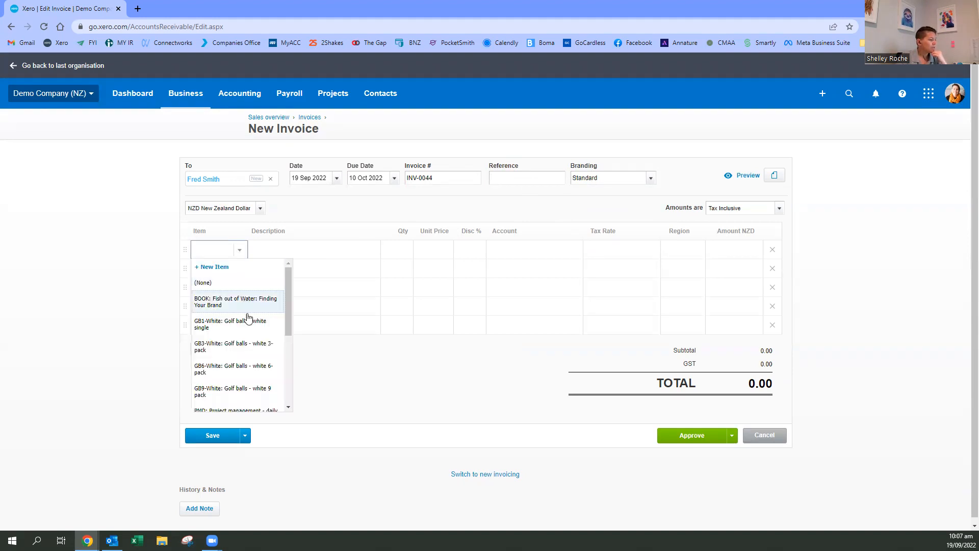
{"action": "mouse_move", "coordinate": [287, 293]}
{"action": "left_mouse_down"}
{"action": "mouse_move", "coordinate": [286, 368]}
{"action": "mouse_move", "coordinate": [288, 276]}
{"action": "left_mouse_up"}
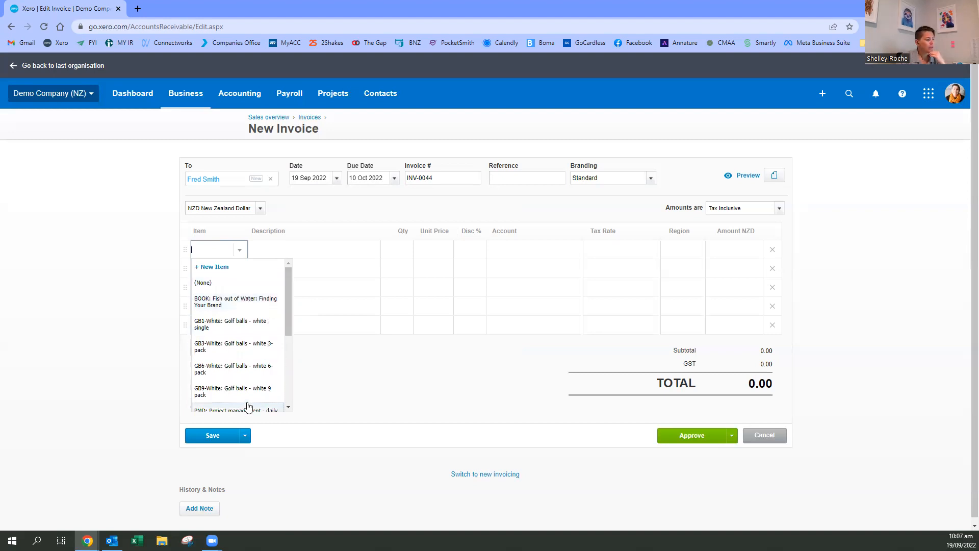
{"action": "left_click_drag", "start_coordinate": [288, 294], "coordinate": [287, 321]}
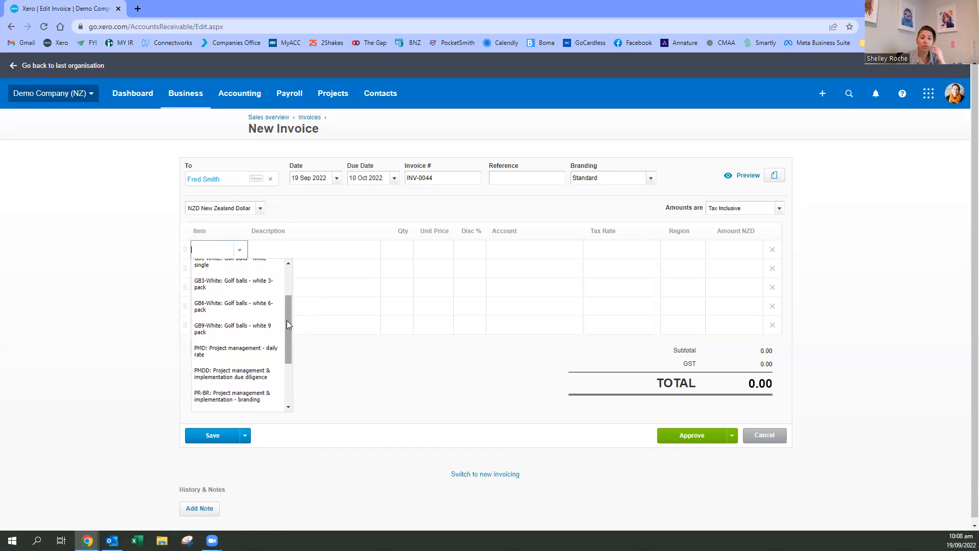
{"action": "left_click_drag", "start_coordinate": [287, 320], "coordinate": [287, 311]}
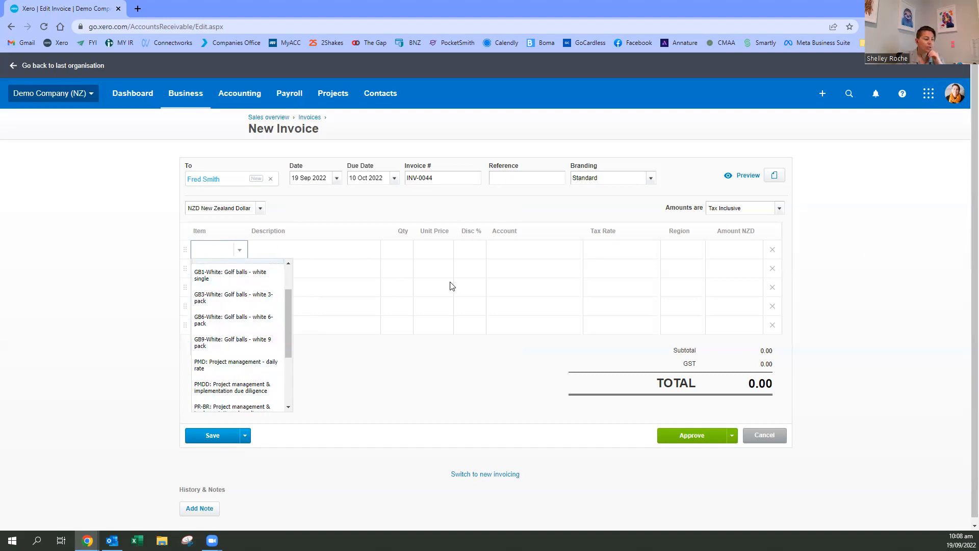
{"action": "left_click", "coordinate": [340, 250]}
{"action": "left_click", "coordinate": [241, 251]}
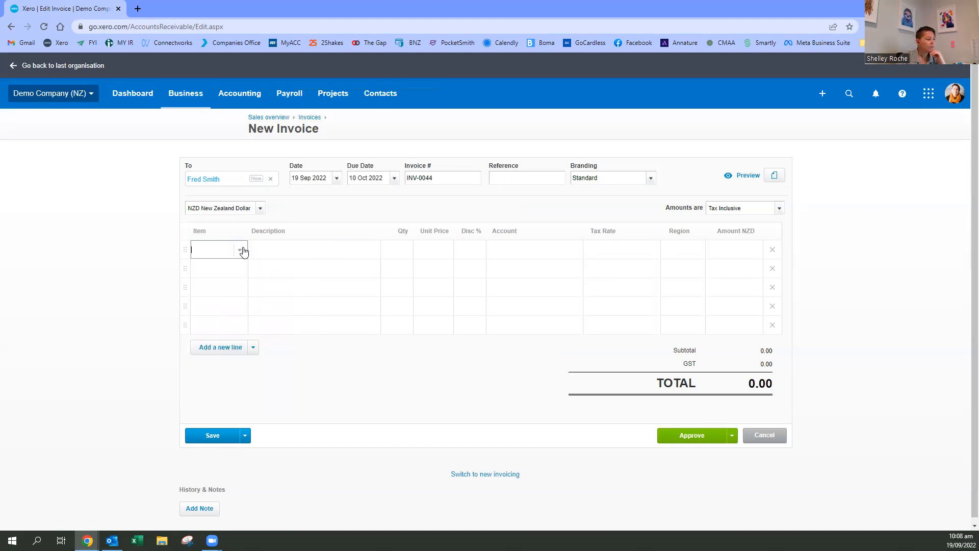
{"action": "left_click", "coordinate": [239, 302]}
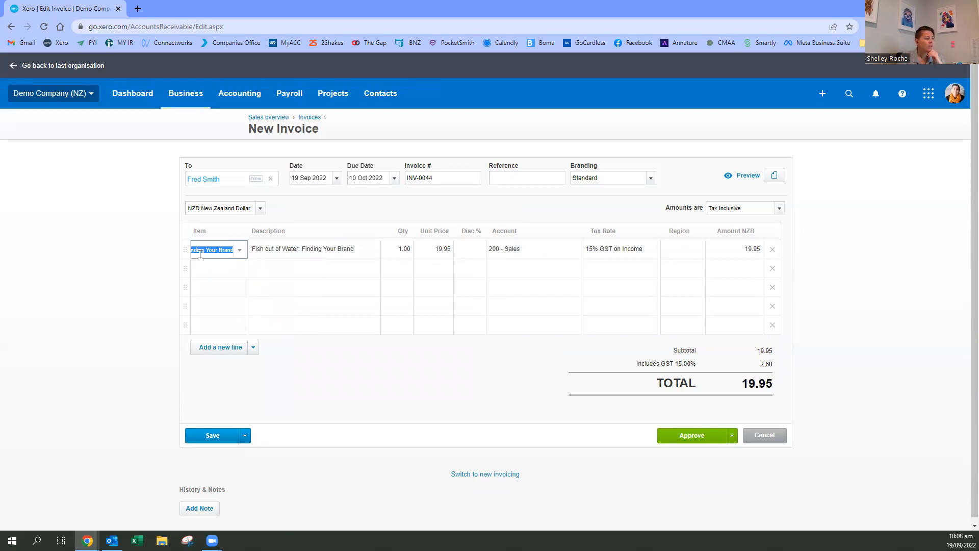
- Set the quantity of the book line to 30
{"action": "left_click", "coordinate": [408, 251]}
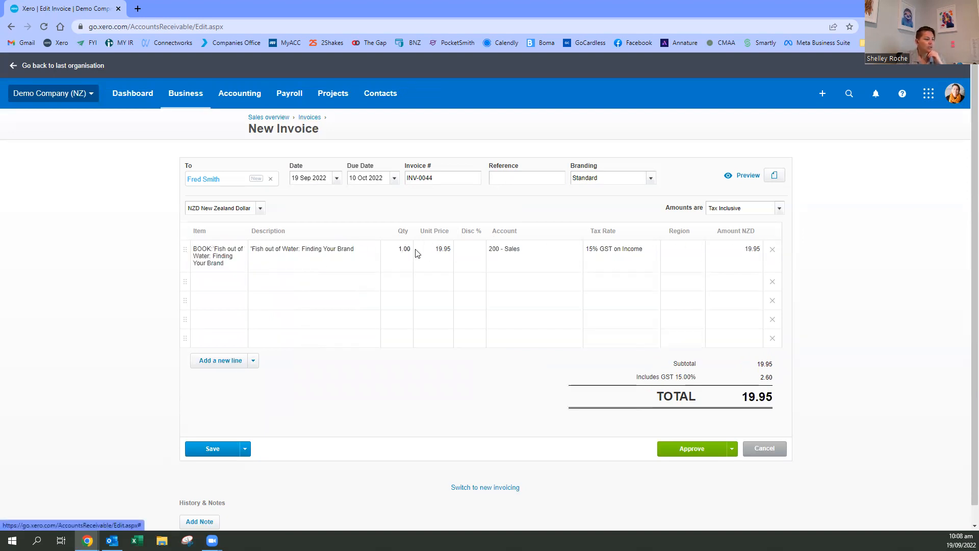
{"action": "type", "text": "30"}
{"action": "left_click", "coordinate": [397, 283]}
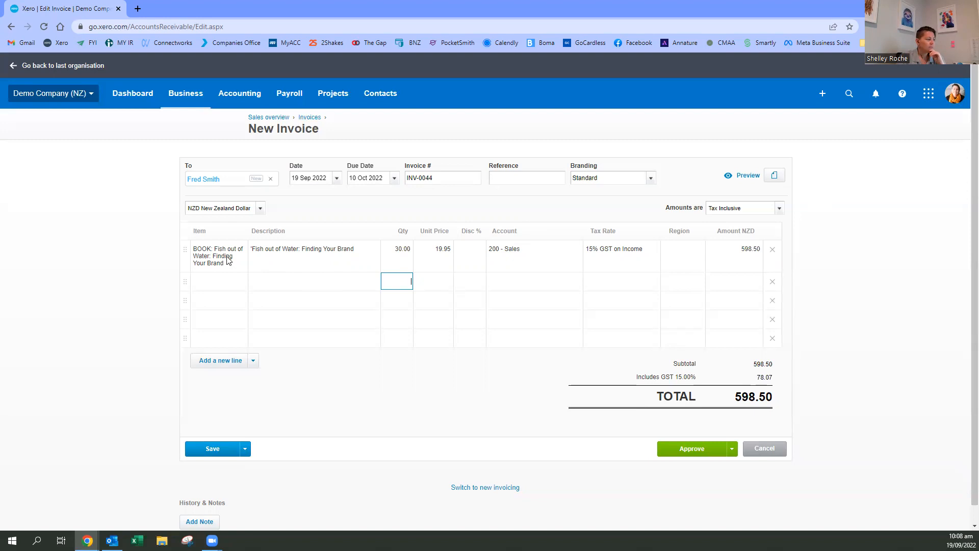
- Add a second invoice line described as Freight with a unit price of 15.00
{"action": "left_click", "coordinate": [264, 283]}
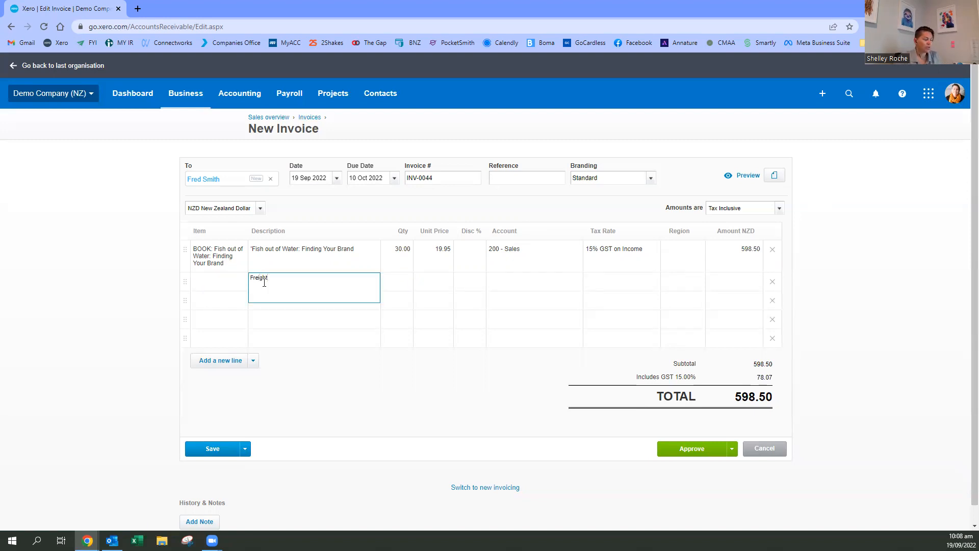
{"action": "key", "text": "Tab"}
{"action": "key", "text": "Tab"}
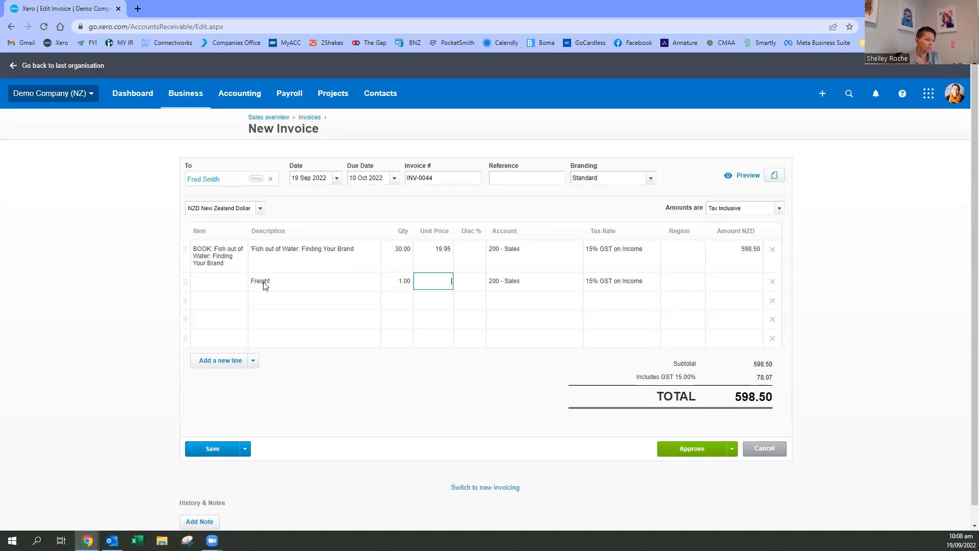
{"action": "key", "text": "Tab"}
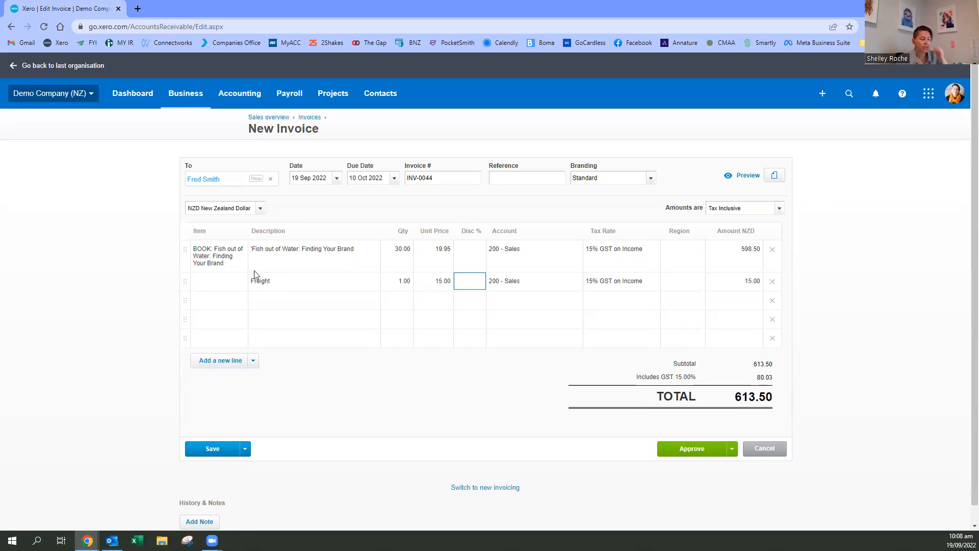
- Review the account choices for the Freight line and check the account field of the book line
{"action": "left_click", "coordinate": [530, 281]}
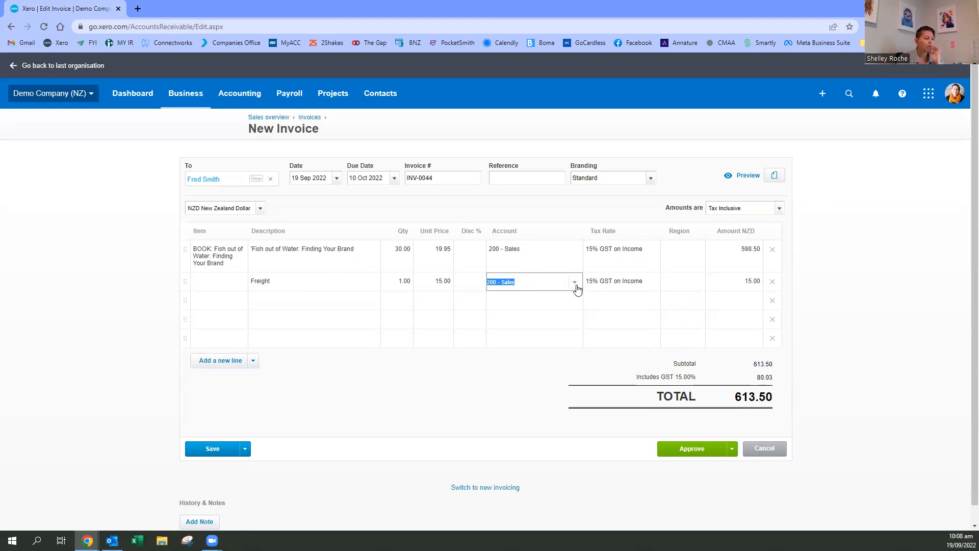
{"action": "left_click", "coordinate": [576, 283]}
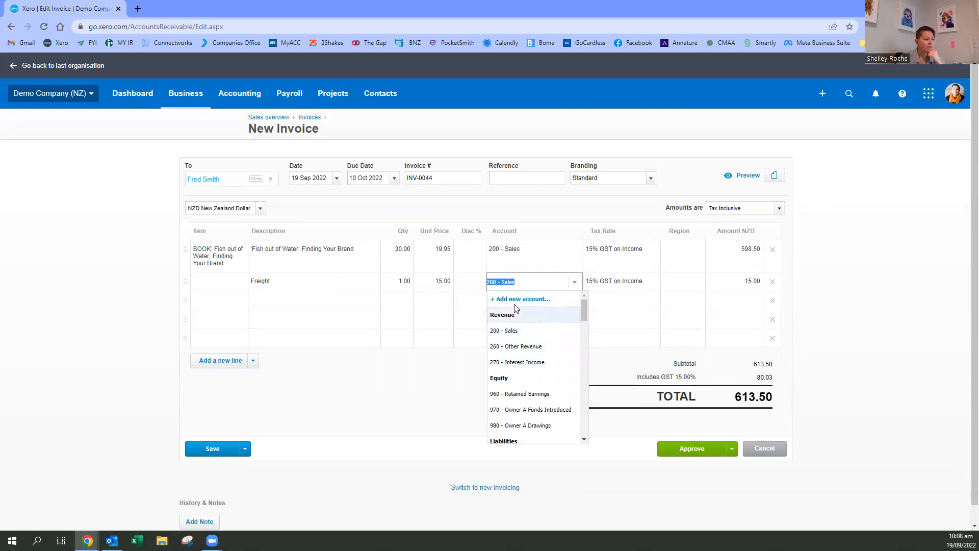
{"action": "left_click", "coordinate": [503, 253]}
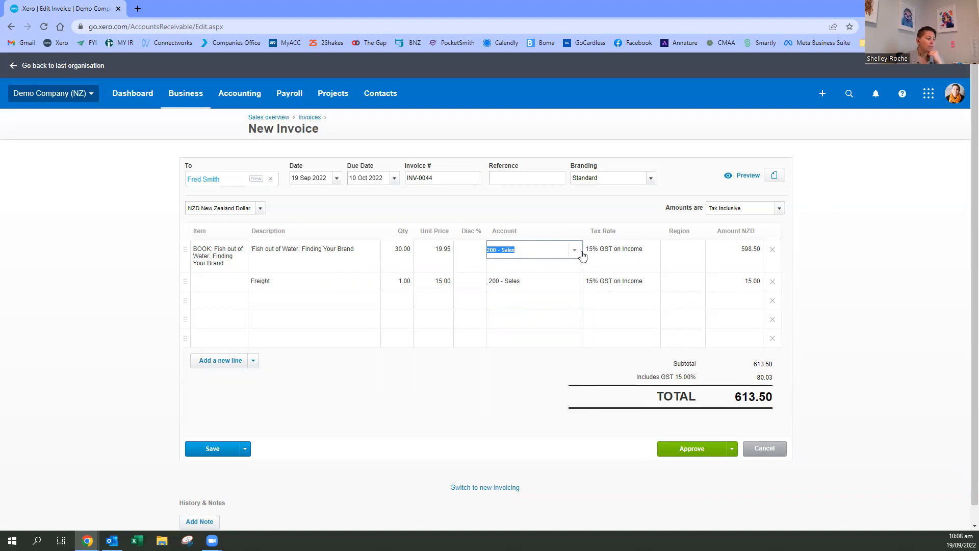
{"action": "left_click", "coordinate": [831, 265]}
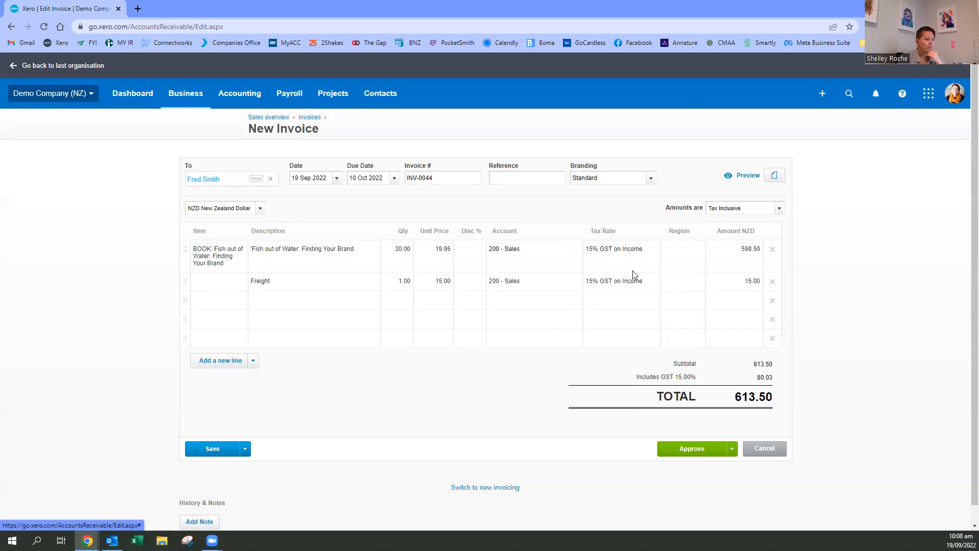
- Review the tax treatment options, try Tax Exclusive amounts, and return the invoice to Tax Inclusive
{"action": "left_click", "coordinate": [780, 210]}
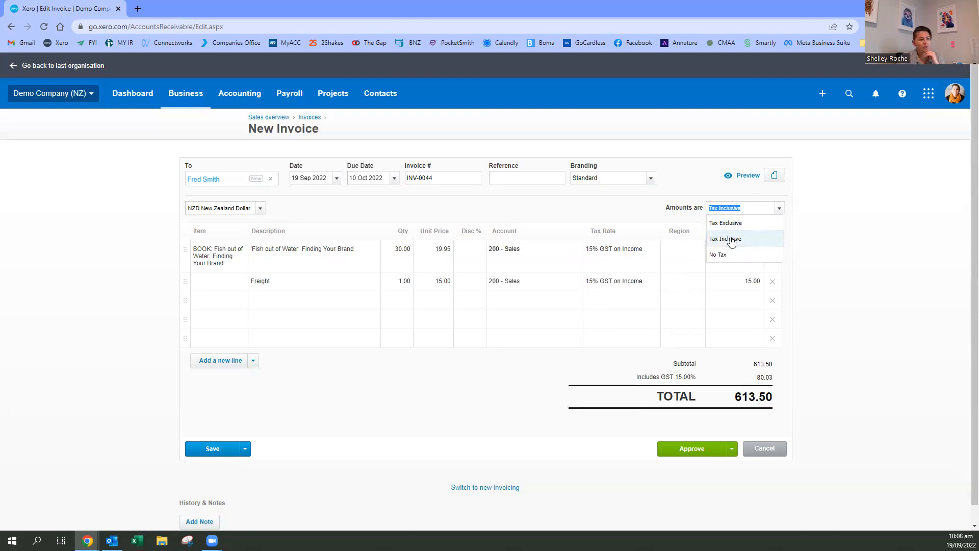
{"action": "left_click", "coordinate": [857, 239]}
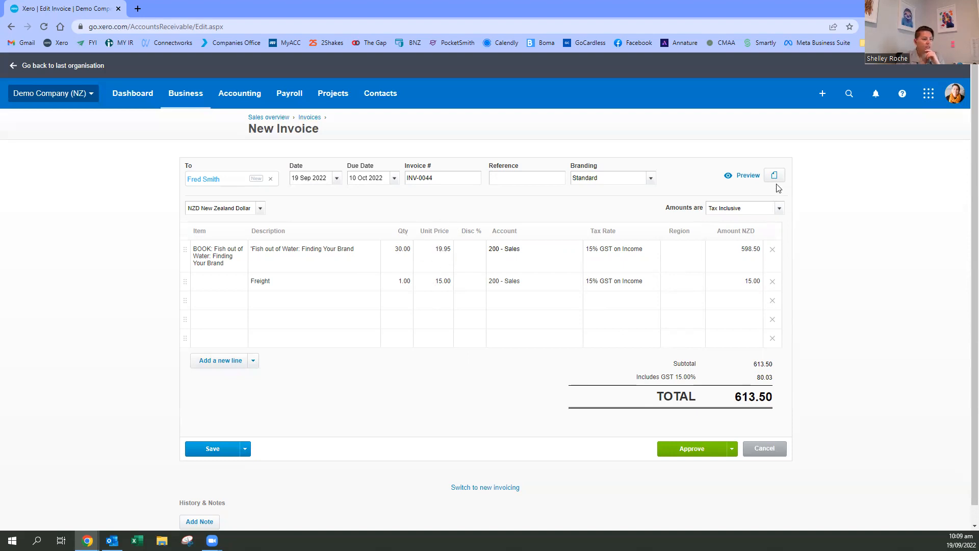
{"action": "left_click", "coordinate": [779, 209]}
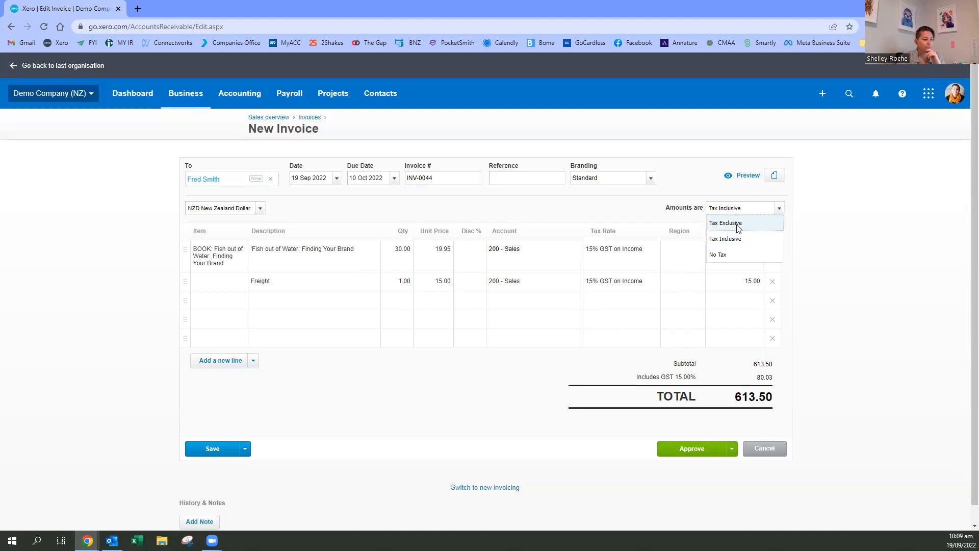
{"action": "left_click", "coordinate": [737, 226]}
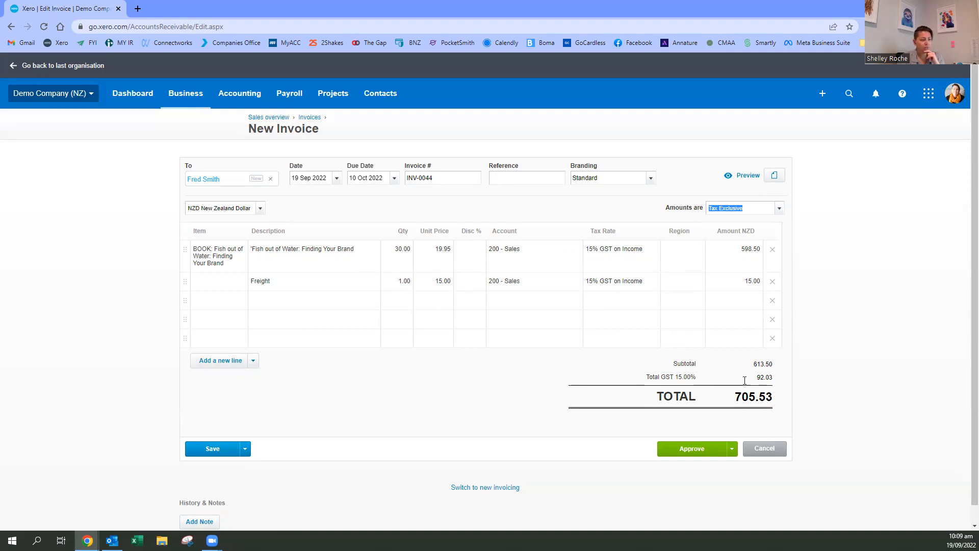
{"action": "left_click", "coordinate": [779, 208]}
{"action": "left_click", "coordinate": [748, 239]}
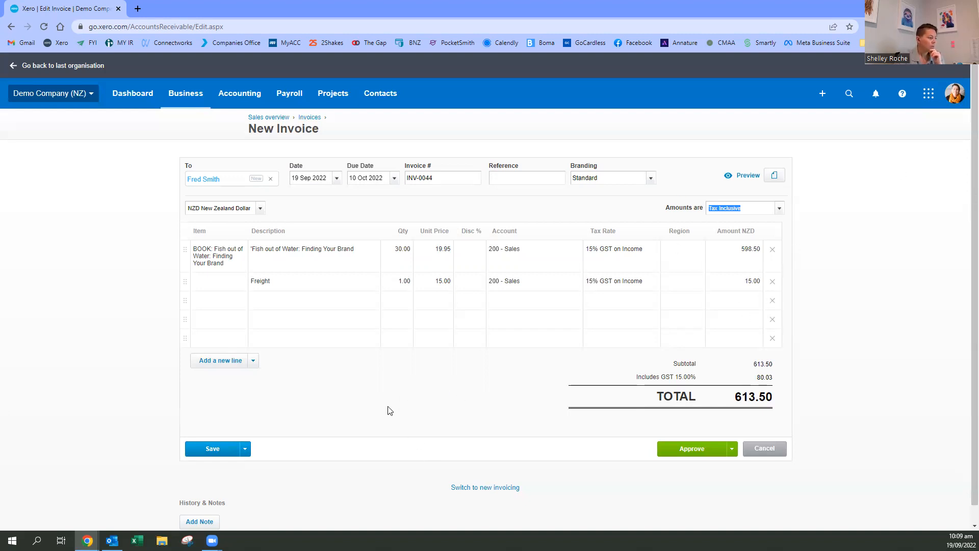
- Preview the draft invoice with Standard branding in the desktop and mobile layouts, and close the preview
{"action": "left_click", "coordinate": [742, 177]}
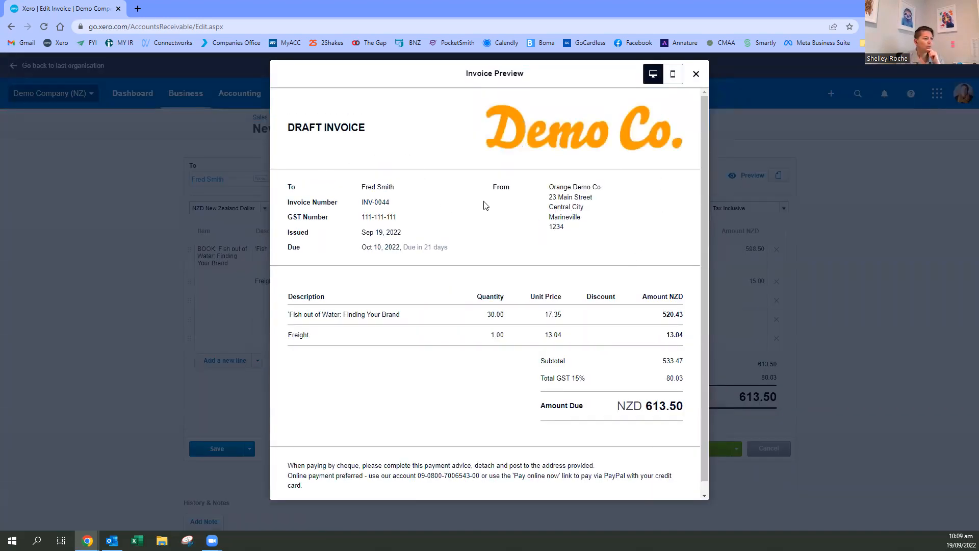
{"action": "scroll", "coordinate": [340, 315], "scroll_direction": "down", "scroll_amount": 1}
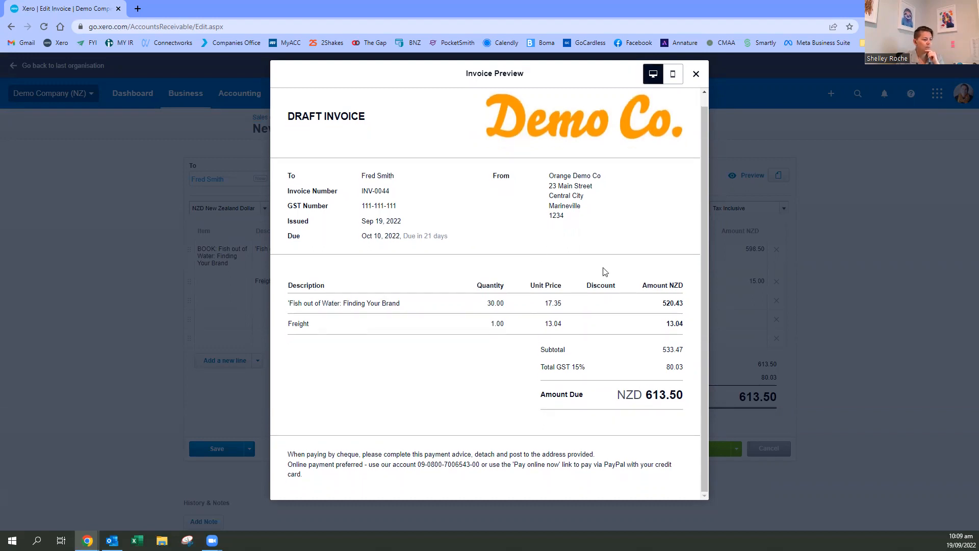
{"action": "left_click", "coordinate": [673, 74]}
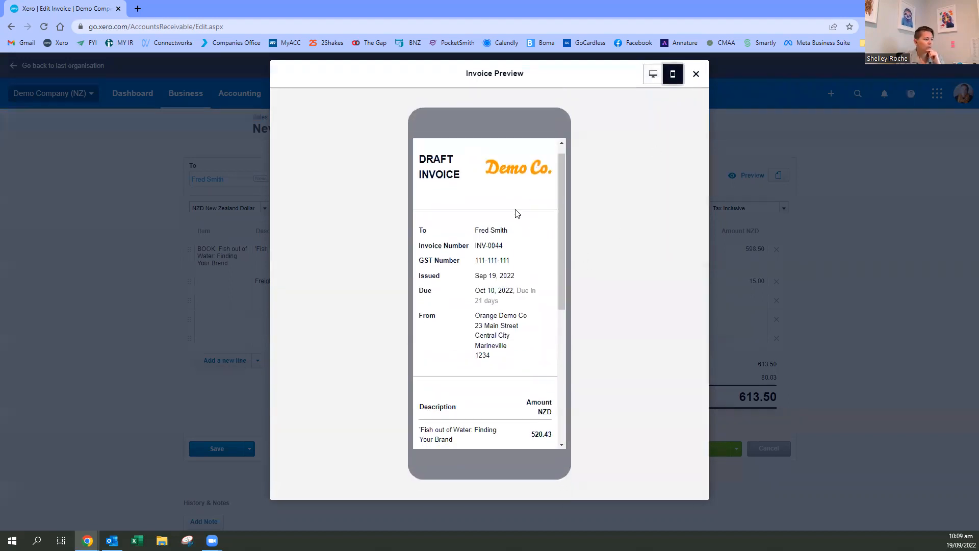
{"action": "scroll", "coordinate": [516, 213], "scroll_direction": "down", "scroll_amount": 5}
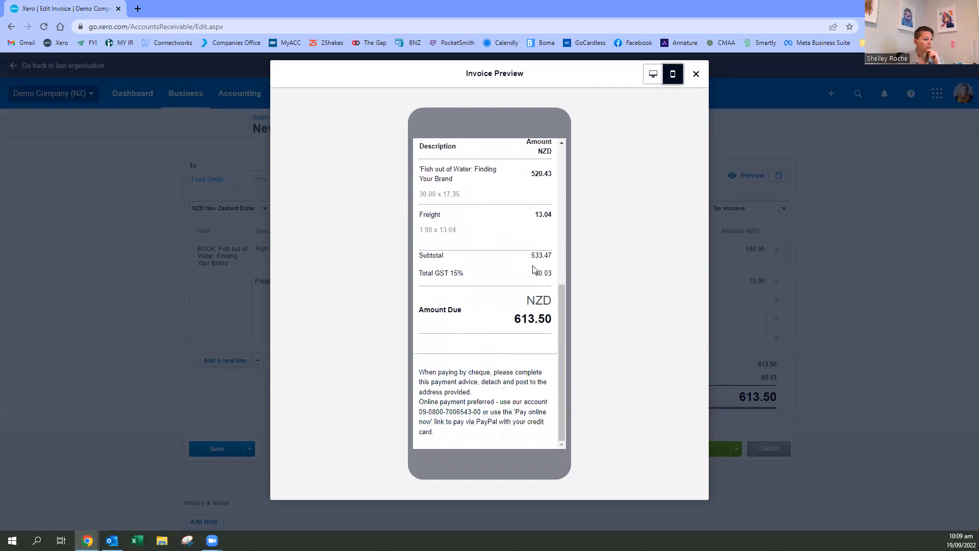
{"action": "scroll", "coordinate": [534, 269], "scroll_direction": "up", "scroll_amount": 5}
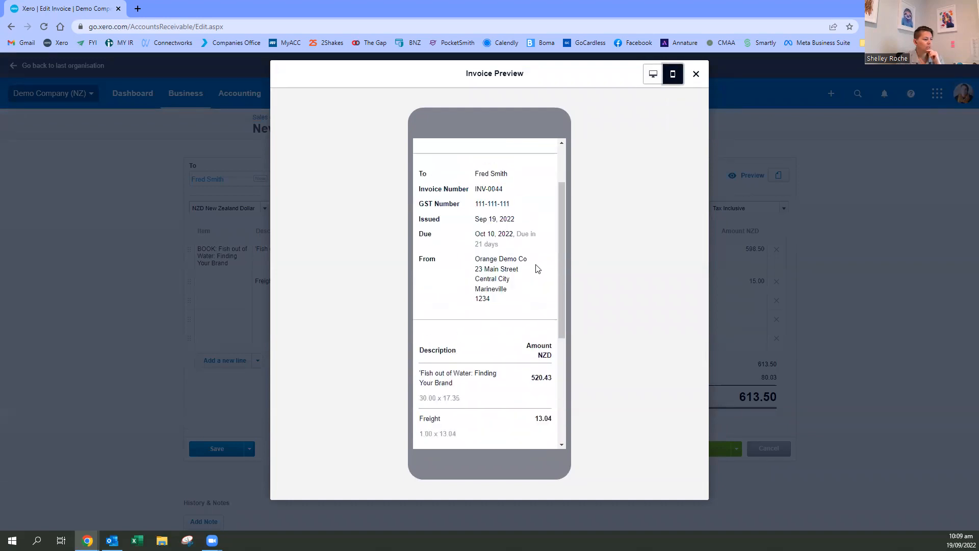
{"action": "left_click", "coordinate": [696, 75]}
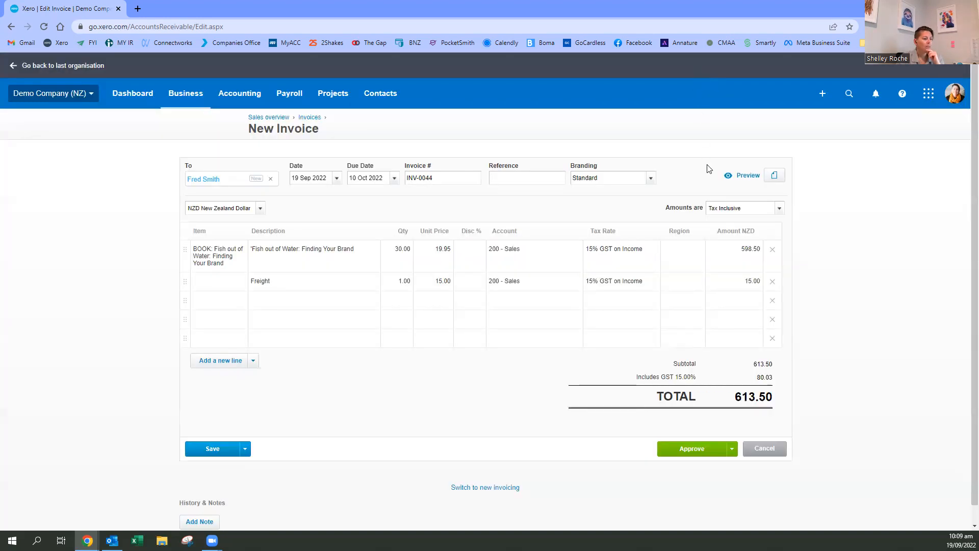
- Try the "Very orange invoice!" branding and preview the invoice in the mobile and desktop layouts
{"action": "left_click", "coordinate": [646, 178]}
{"action": "left_click", "coordinate": [625, 214]}
{"action": "left_click", "coordinate": [732, 182]}
{"action": "scroll", "coordinate": [520, 217], "scroll_direction": "down", "scroll_amount": 3}
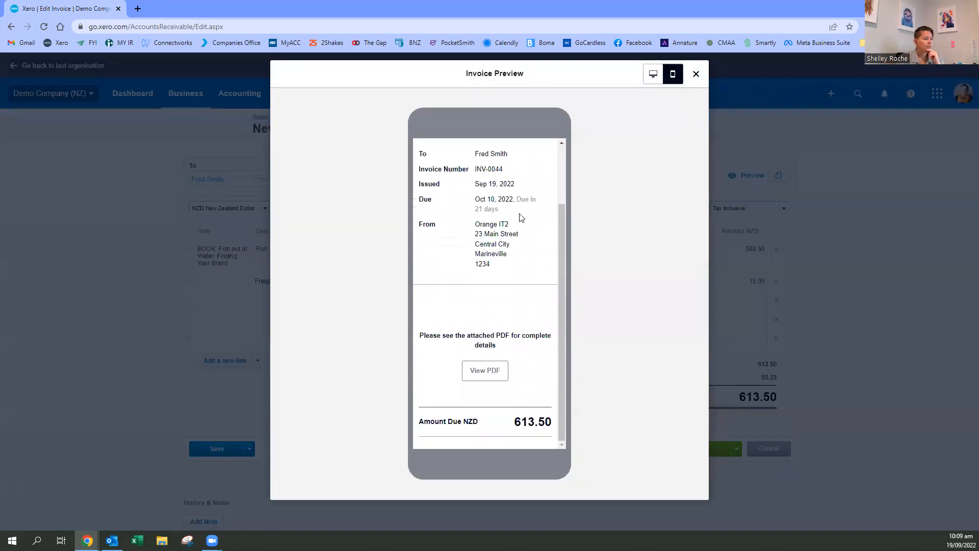
{"action": "scroll", "coordinate": [510, 265], "scroll_direction": "up", "scroll_amount": 2}
{"action": "scroll", "coordinate": [518, 245], "scroll_direction": "down", "scroll_amount": 2}
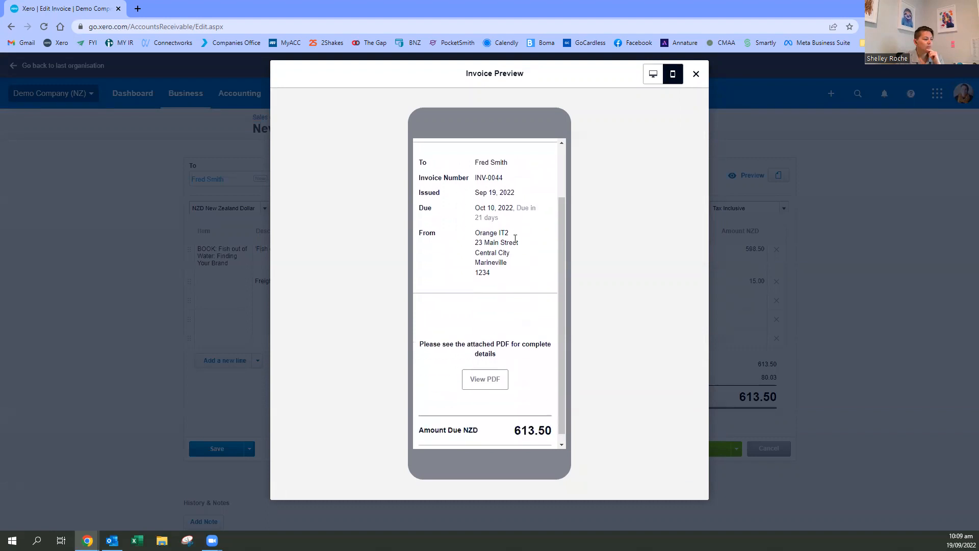
{"action": "left_click", "coordinate": [653, 76]}
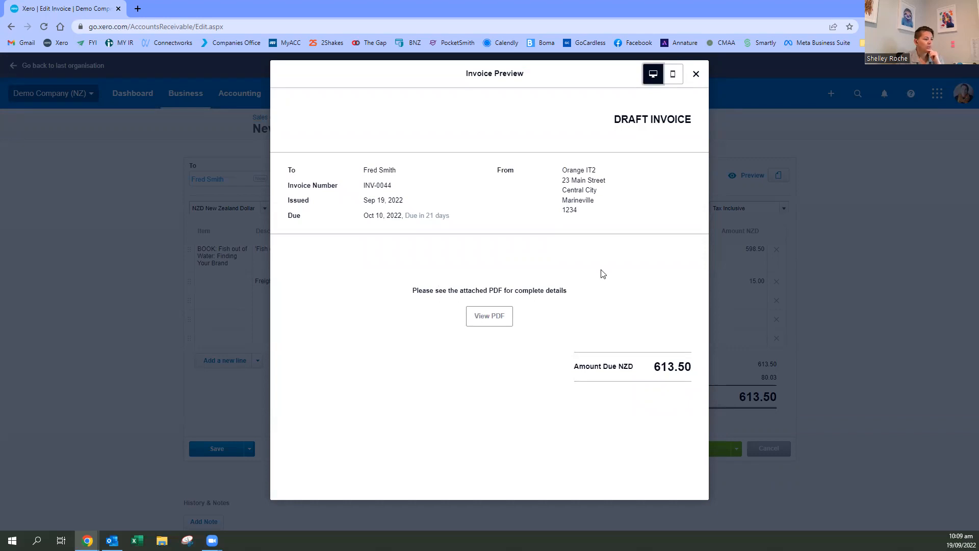
{"action": "left_click", "coordinate": [696, 74]}
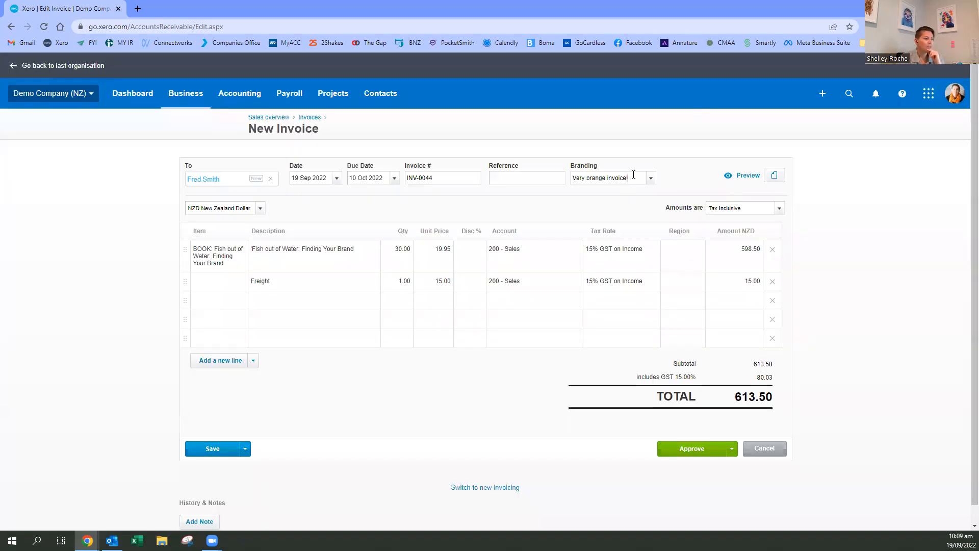
- Set the branding to Special Projects and preview the invoice in the desktop and mobile layouts
{"action": "left_click", "coordinate": [651, 177]}
{"action": "left_click", "coordinate": [610, 234]}
{"action": "left_click", "coordinate": [737, 176]}
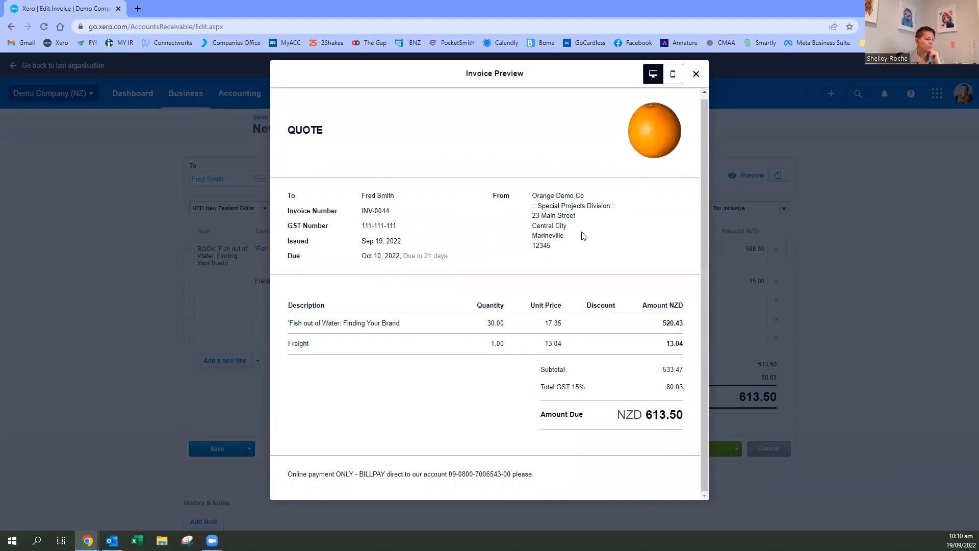
{"action": "left_click", "coordinate": [670, 71]}
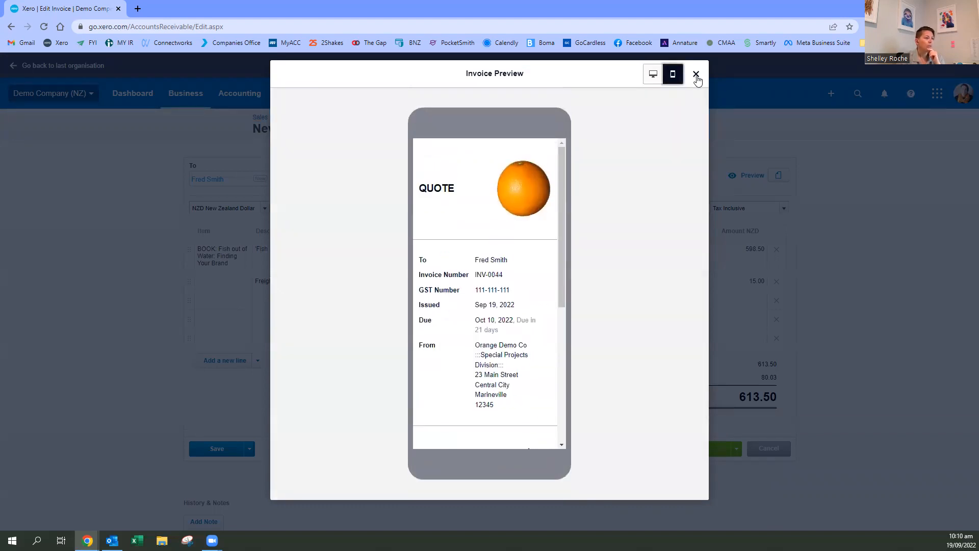
{"action": "left_click", "coordinate": [696, 76]}
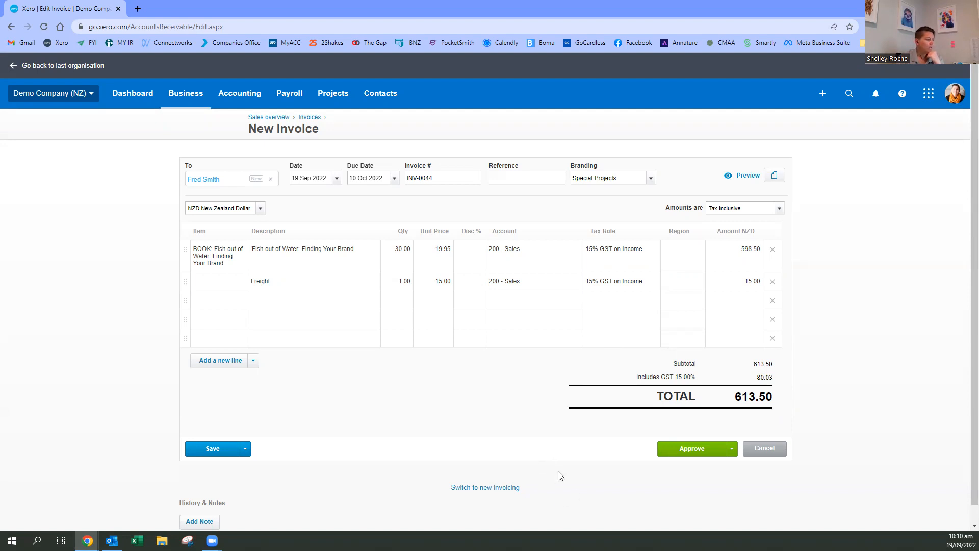
- Approve the invoice and look over the approved invoice page
{"action": "left_click", "coordinate": [707, 451]}
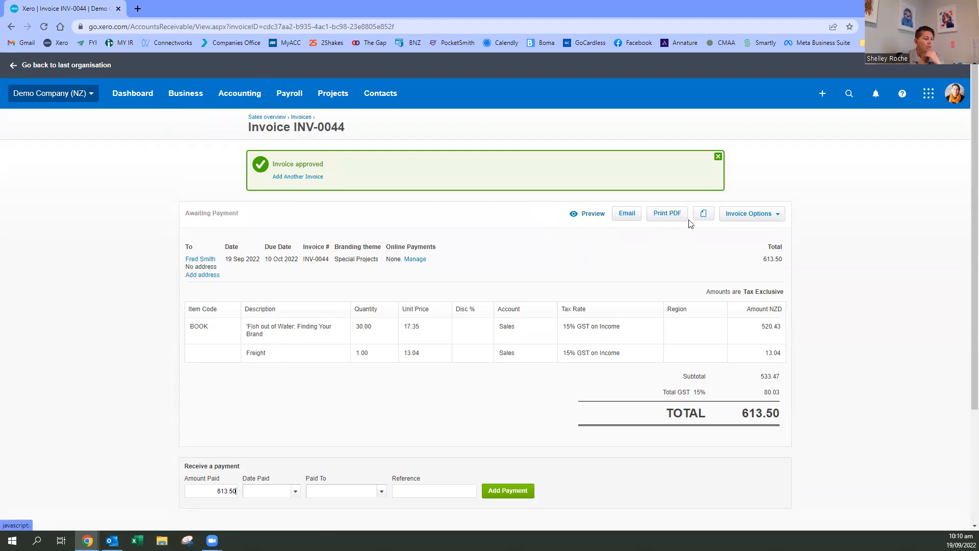
{"action": "left_click", "coordinate": [780, 218]}
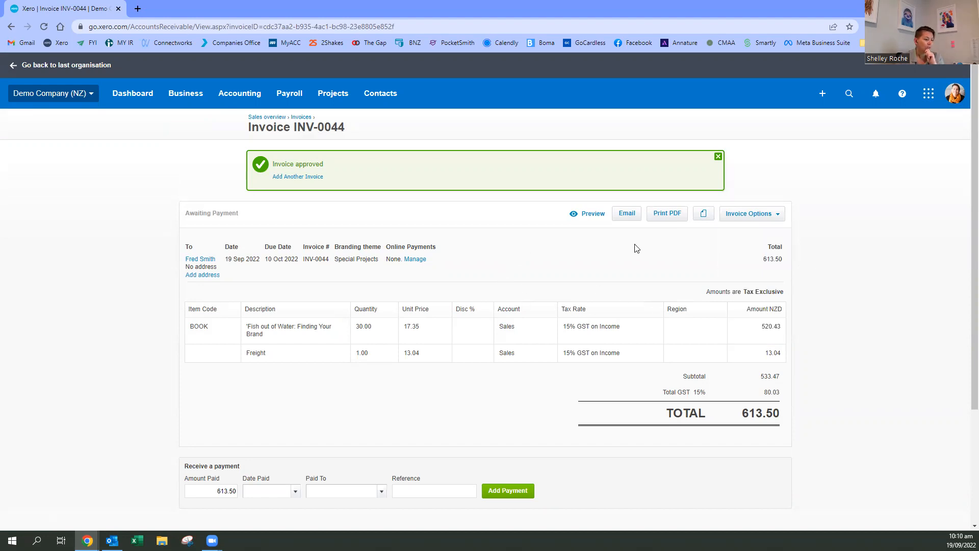
{"action": "scroll", "coordinate": [650, 250], "scroll_direction": "down", "scroll_amount": 2}
{"action": "scroll", "coordinate": [625, 194], "scroll_direction": "up", "scroll_amount": 1}
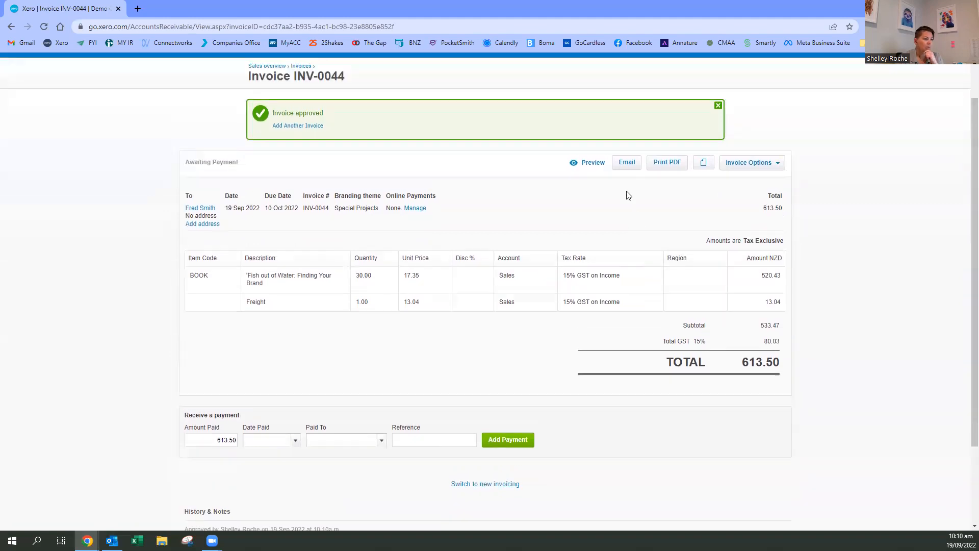
- View the Send Invoice form and the customer's address form, closing each without entering anything
{"action": "left_click", "coordinate": [627, 162]}
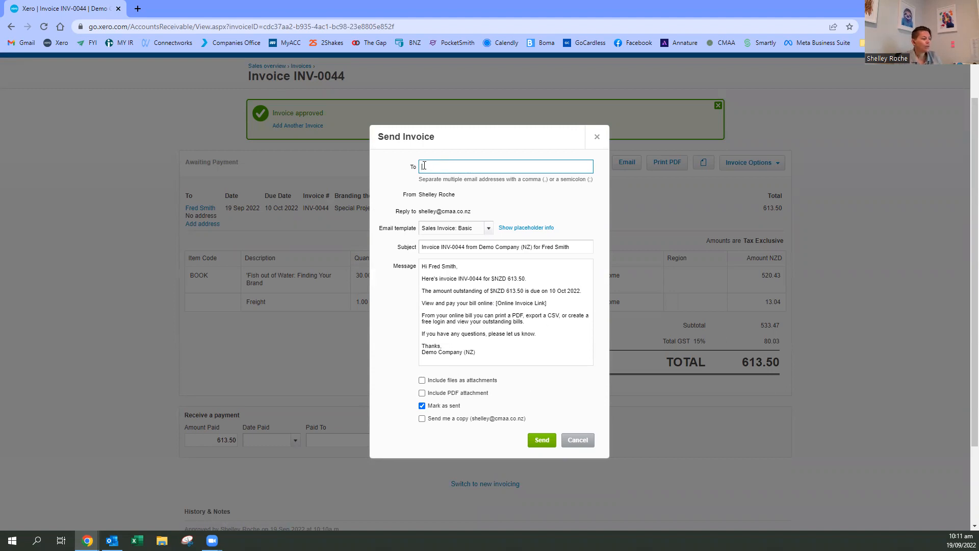
{"action": "left_click", "coordinate": [580, 440]}
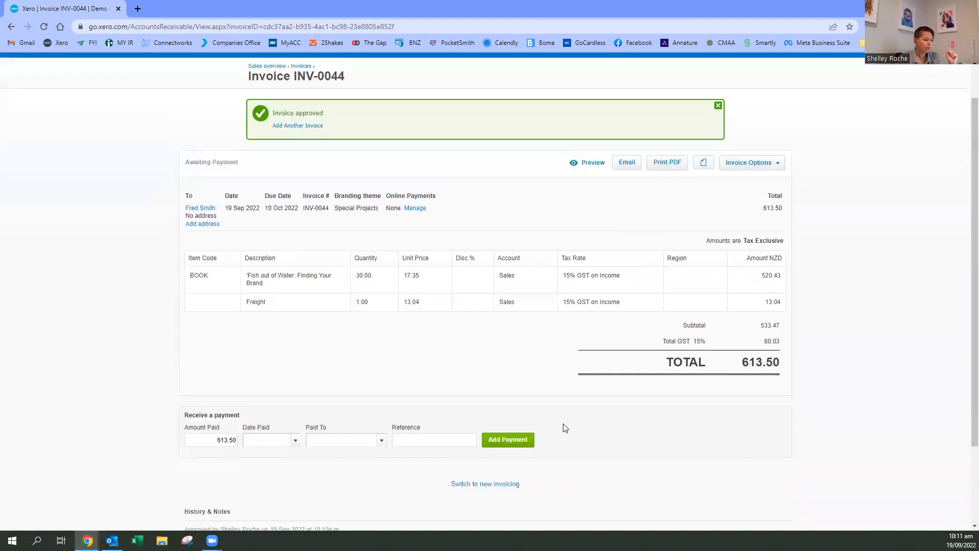
{"action": "left_click", "coordinate": [200, 224]}
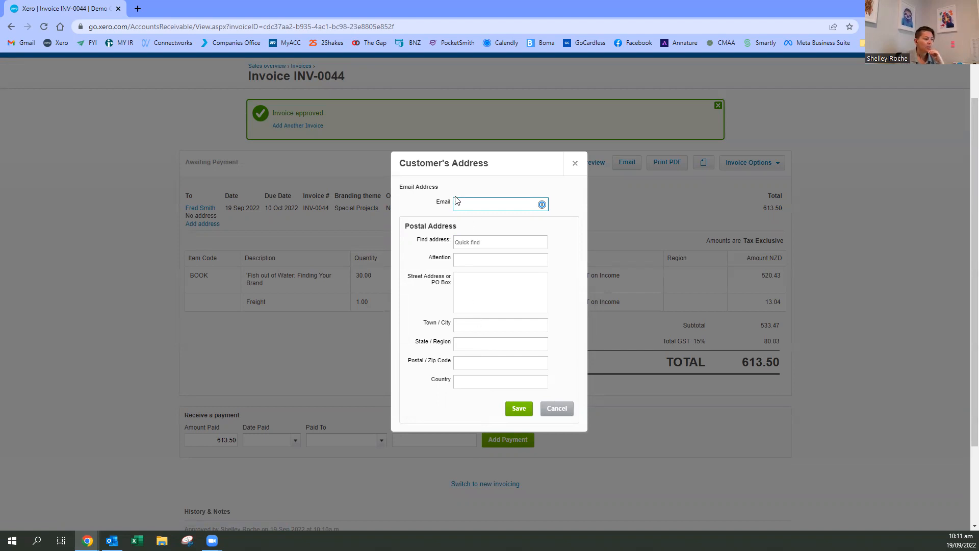
{"action": "left_click", "coordinate": [575, 164]}
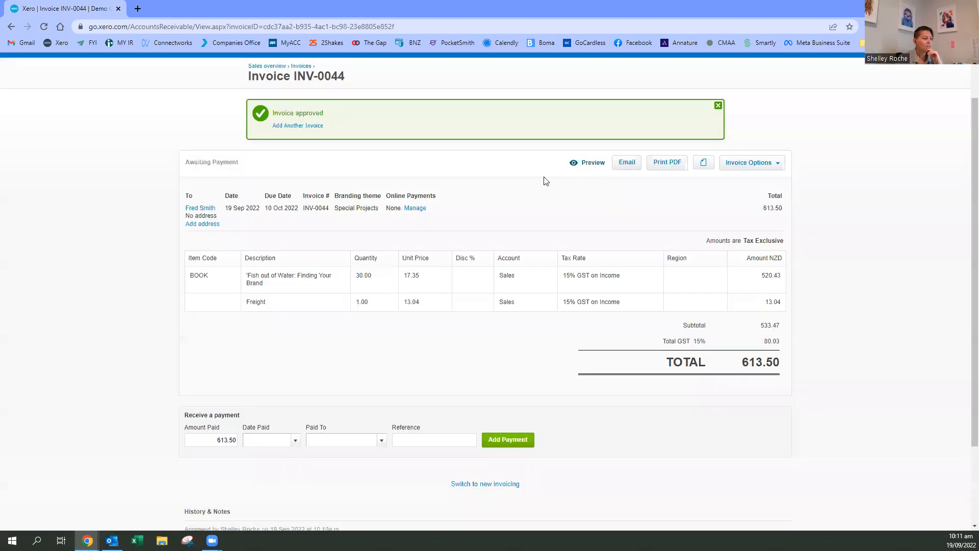
- Reopen the Send Invoice form, include the PDF attachment, and cancel without sending the email
{"action": "left_click", "coordinate": [626, 164]}
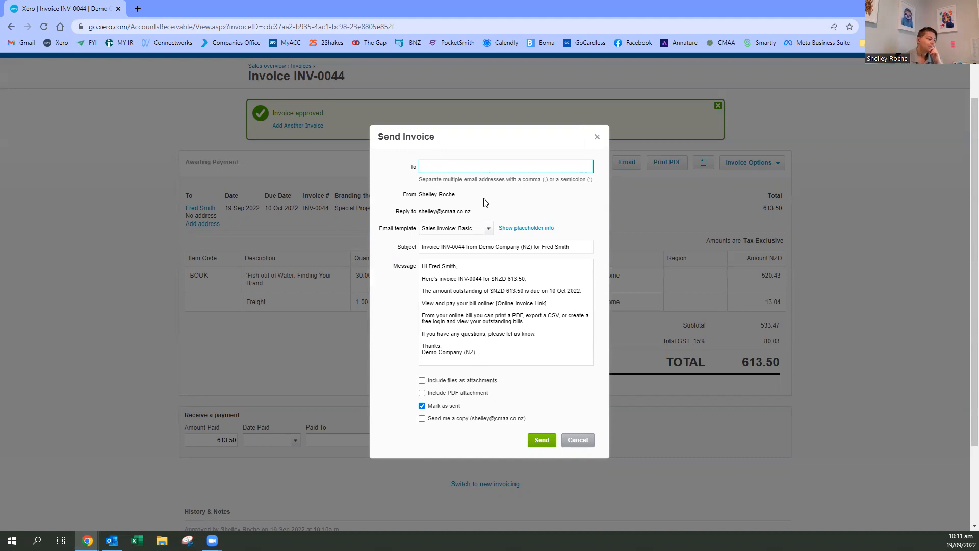
{"action": "left_click", "coordinate": [422, 394]}
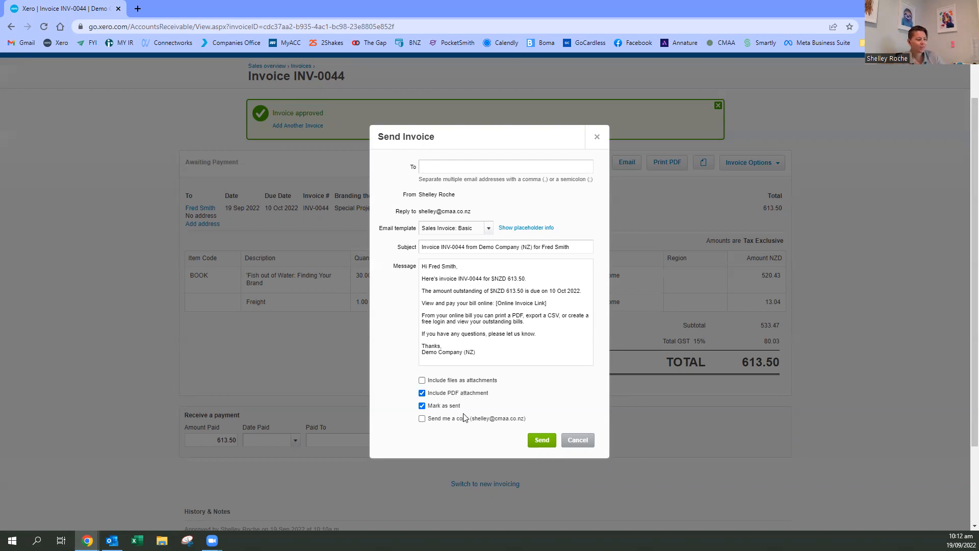
{"action": "scroll", "coordinate": [494, 397], "scroll_direction": "up", "scroll_amount": 1}
{"action": "scroll", "coordinate": [500, 373], "scroll_direction": "down", "scroll_amount": 2}
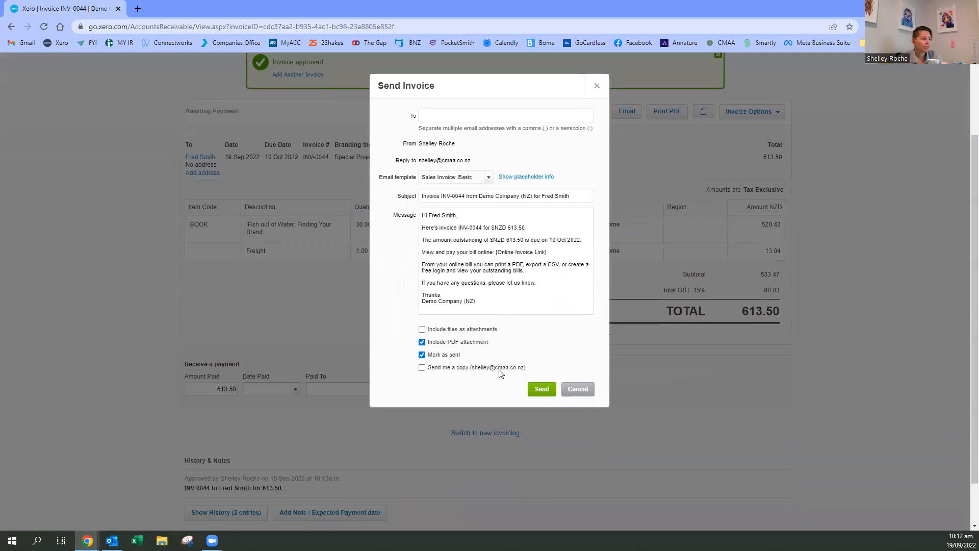
{"action": "left_click", "coordinate": [582, 394]}
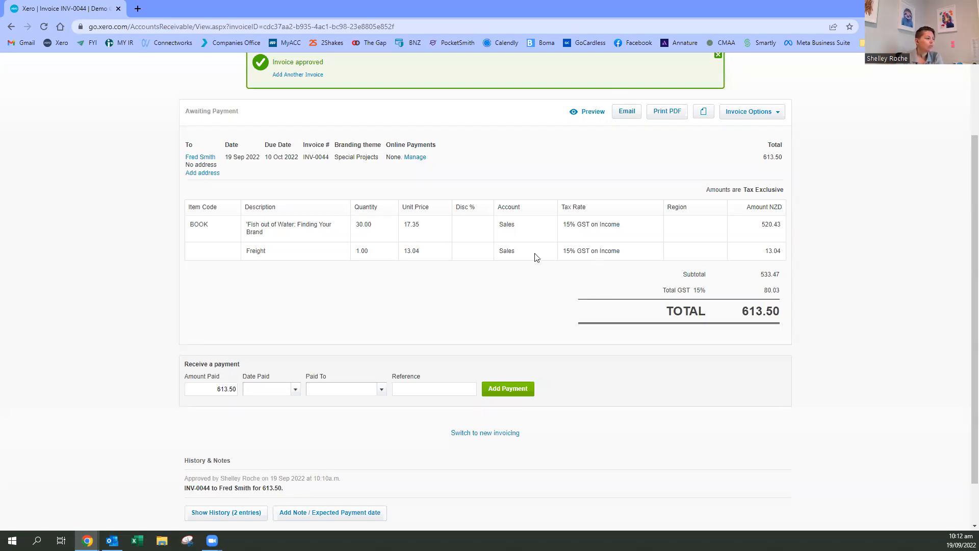
- Start another blank invoice from the approved invoice's page
{"action": "scroll", "coordinate": [510, 253], "scroll_direction": "up", "scroll_amount": 2}
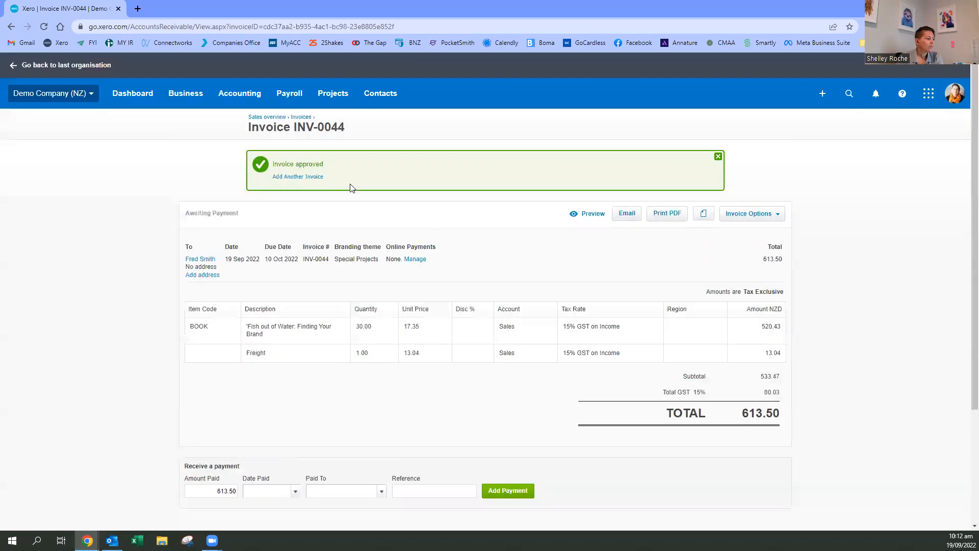
{"action": "left_click", "coordinate": [291, 178]}
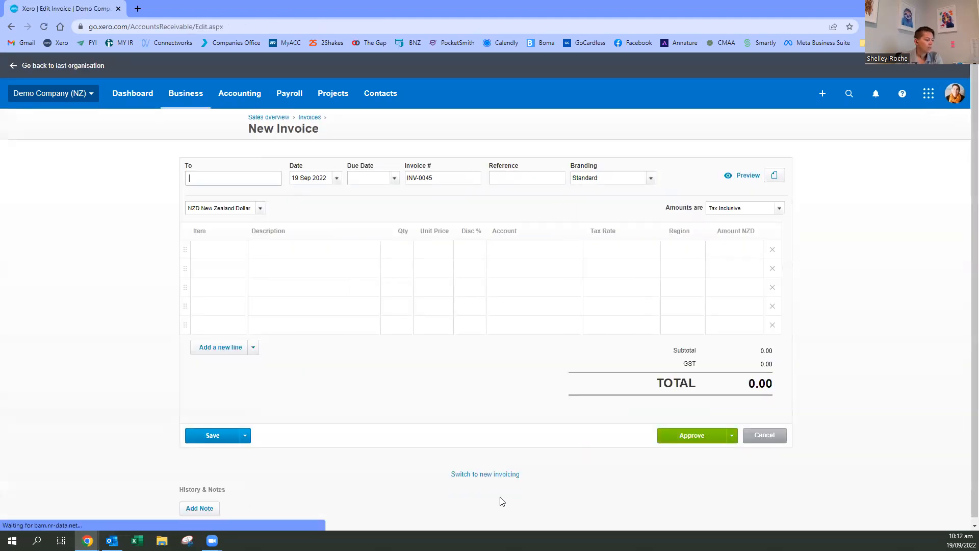
- Switch the blank invoice to new invoicing, choose the existing customer as recipient, and accept the automatic invoice number
{"action": "left_click", "coordinate": [488, 477]}
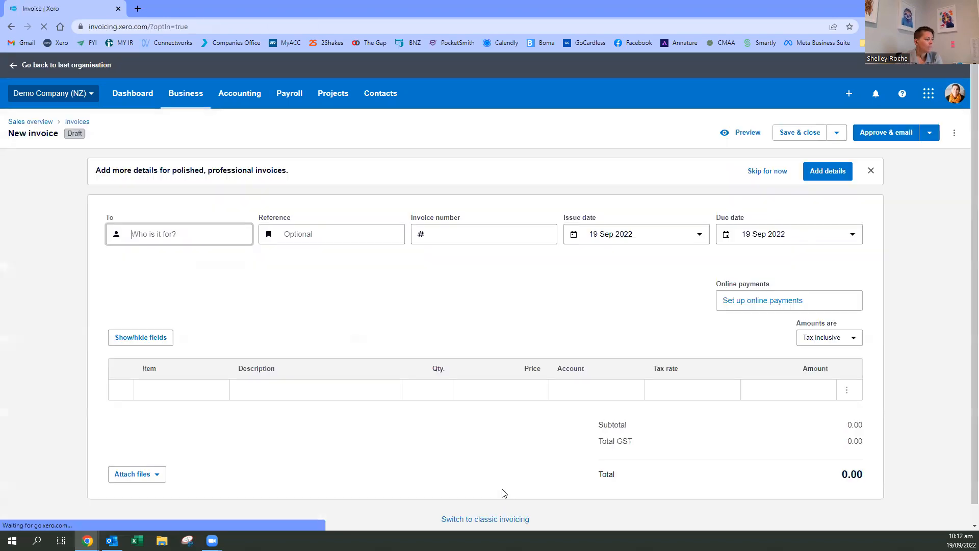
{"action": "type", "text": "Fred"}
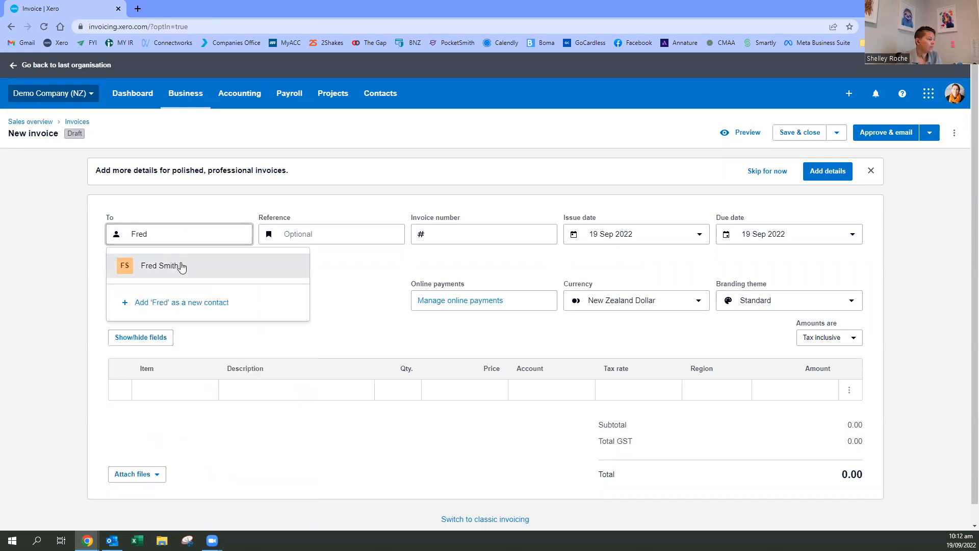
{"action": "left_click", "coordinate": [172, 266]}
{"action": "left_click", "coordinate": [479, 232]}
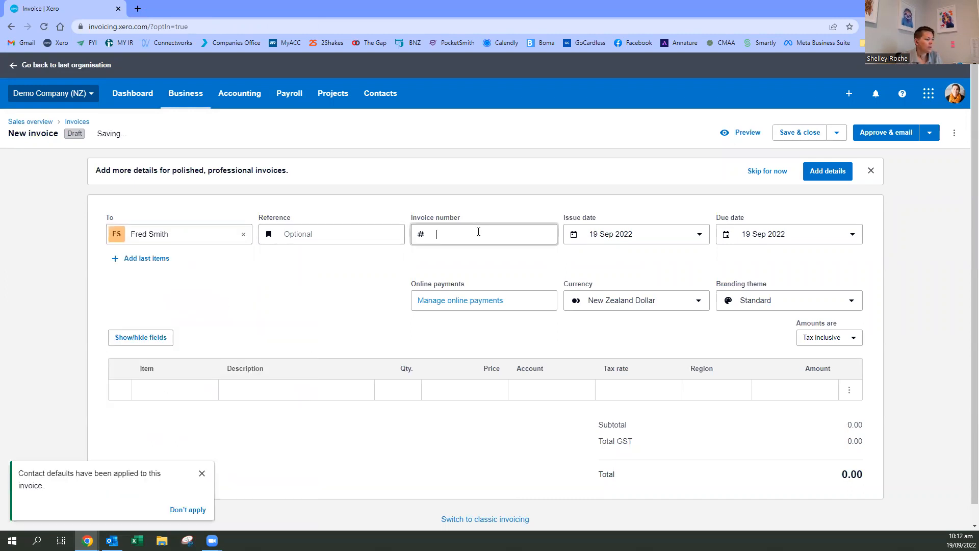
{"action": "key", "text": "Tab"}
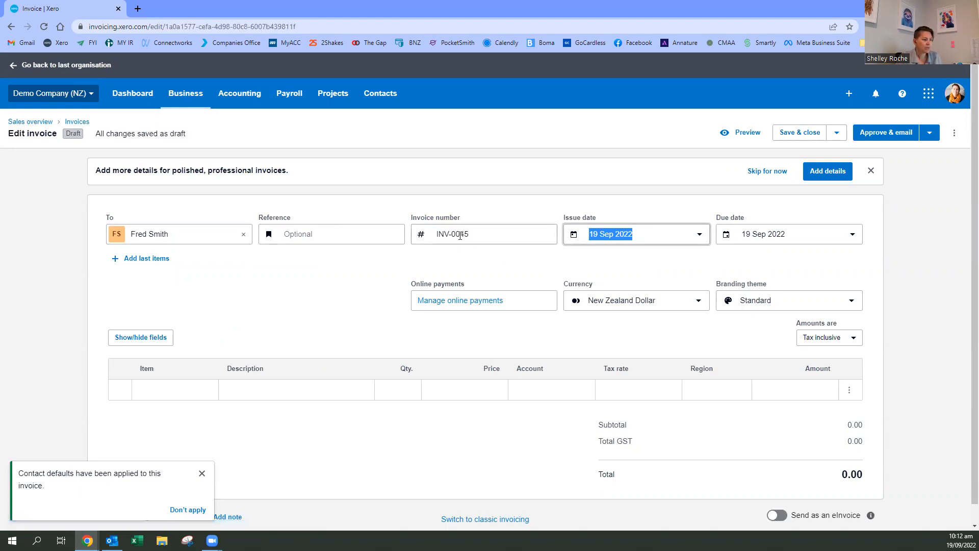
- Keep the issue date and set the invoice's due date 7 days ahead, to 26 Sep 2022
{"action": "scroll", "coordinate": [516, 263], "scroll_direction": "down", "scroll_amount": 1}
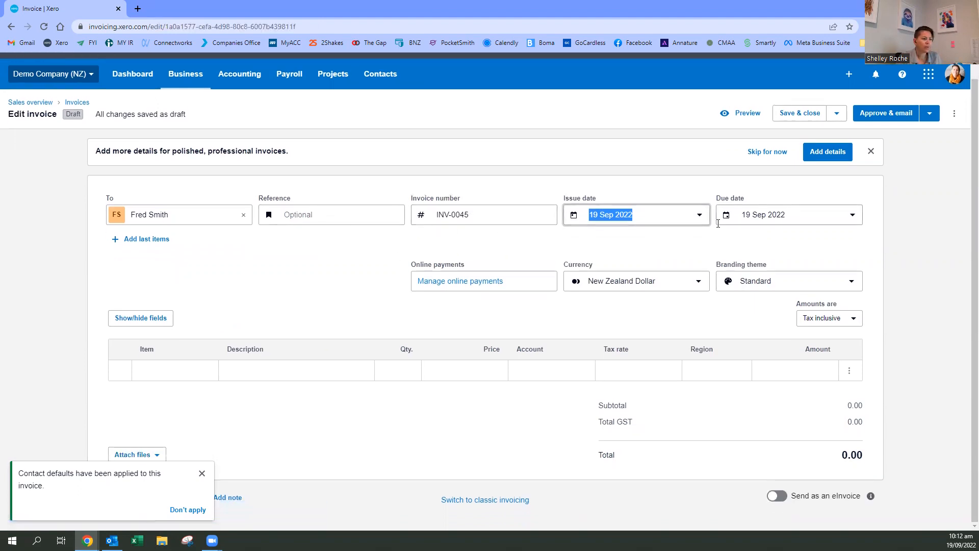
{"action": "key", "text": "Tab"}
{"action": "type", "text": "+"}
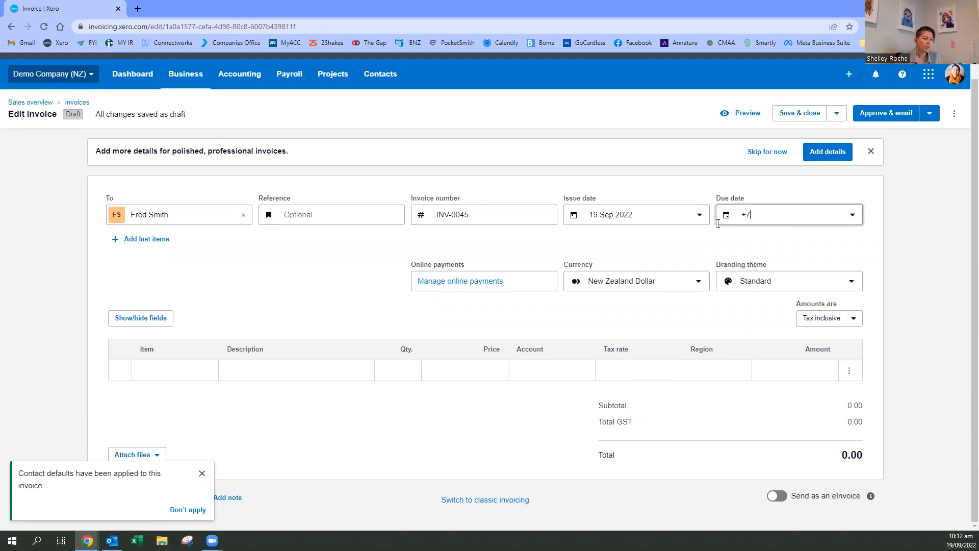
{"action": "type", "text": "7"}
{"action": "key", "text": "Tab"}
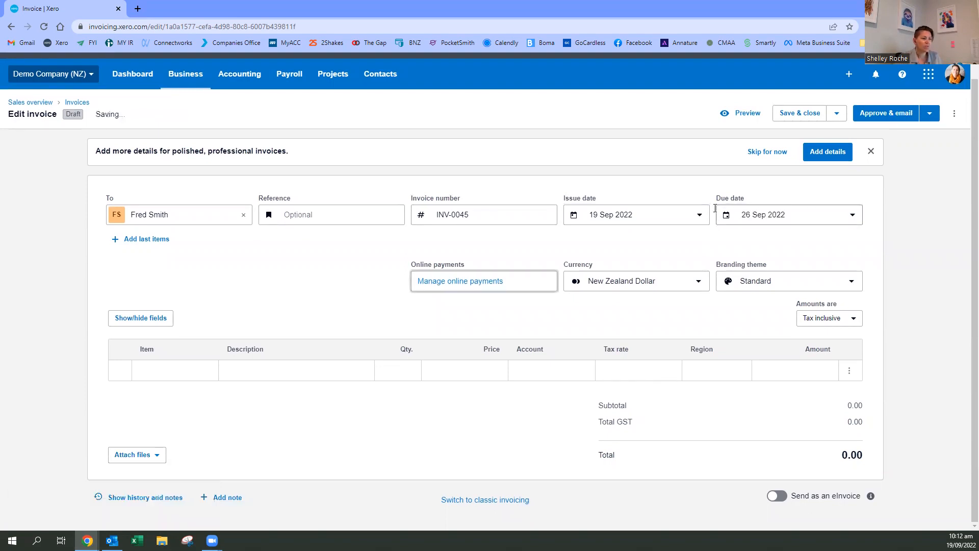
- Review the online payment, currency, branding theme and tax options, keeping PayPal, New Zealand Dollar, Standard and Tax inclusive
{"action": "left_click", "coordinate": [460, 282]}
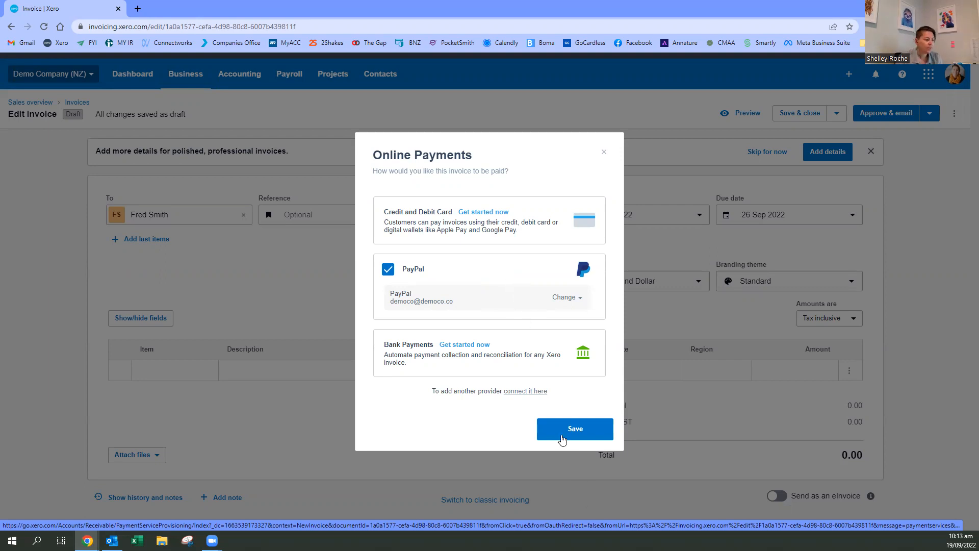
{"action": "left_click", "coordinate": [539, 439]}
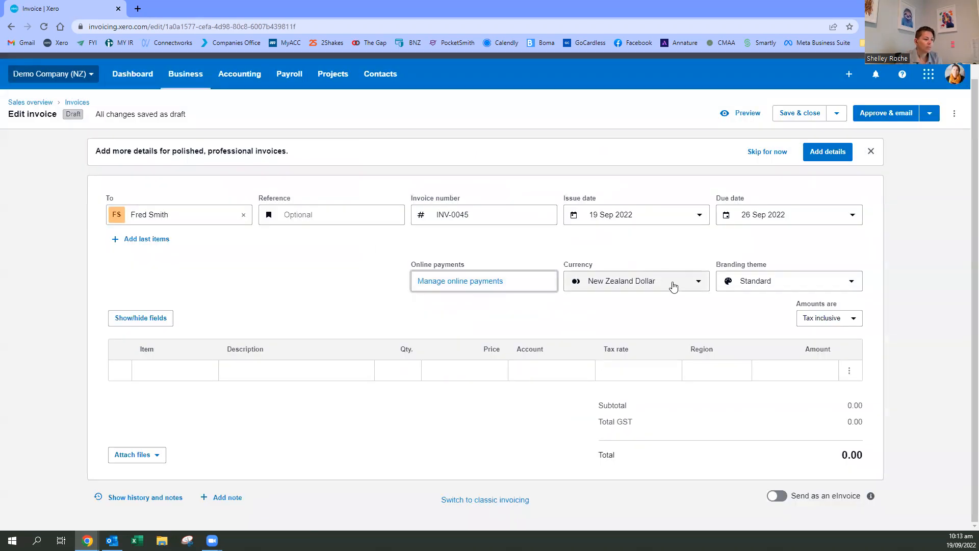
{"action": "left_click", "coordinate": [690, 284]}
{"action": "left_click", "coordinate": [691, 284]}
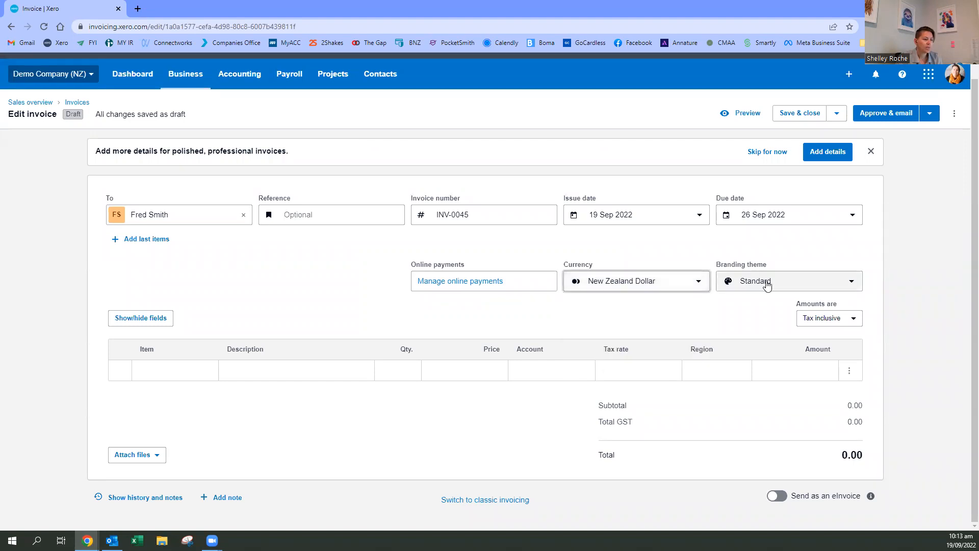
{"action": "left_click", "coordinate": [767, 284]}
{"action": "left_click", "coordinate": [760, 313]}
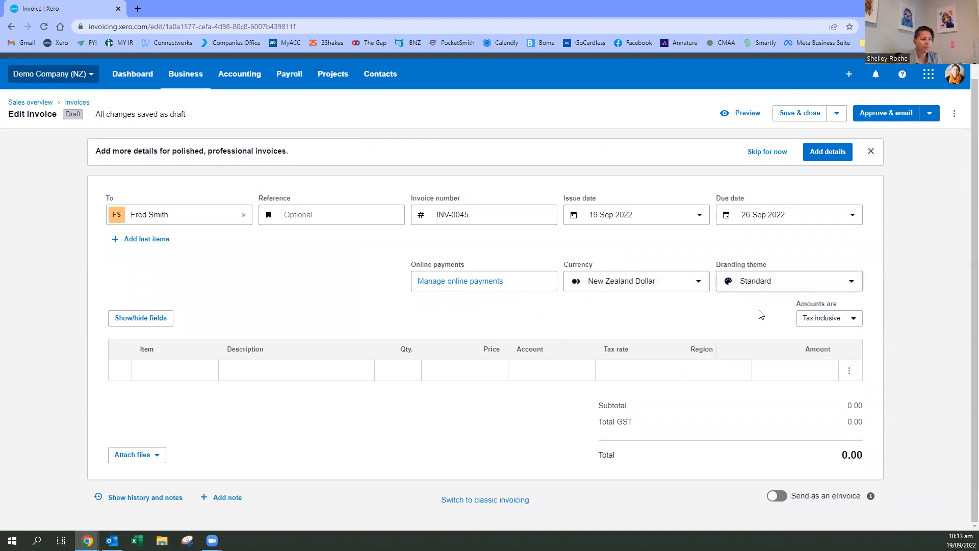
{"action": "left_click", "coordinate": [854, 319]}
{"action": "left_click", "coordinate": [814, 366]}
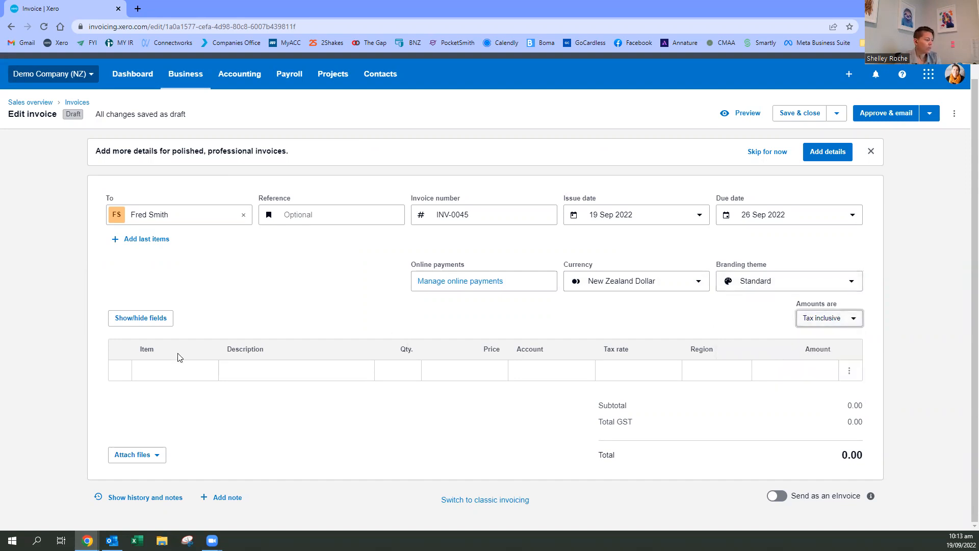
- Add the item "Golf balls - white single" to the first invoice line with a quantity of 10
{"action": "left_click", "coordinate": [175, 367]}
{"action": "scroll", "coordinate": [148, 153], "scroll_direction": "down", "scroll_amount": 1}
{"action": "scroll", "coordinate": [214, 110], "scroll_direction": "up", "scroll_amount": 1}
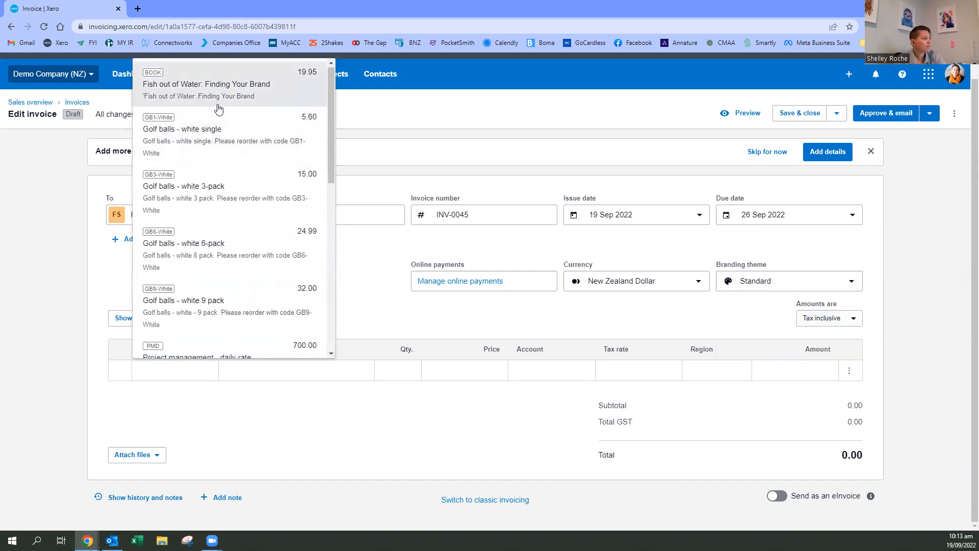
{"action": "left_click", "coordinate": [206, 129]}
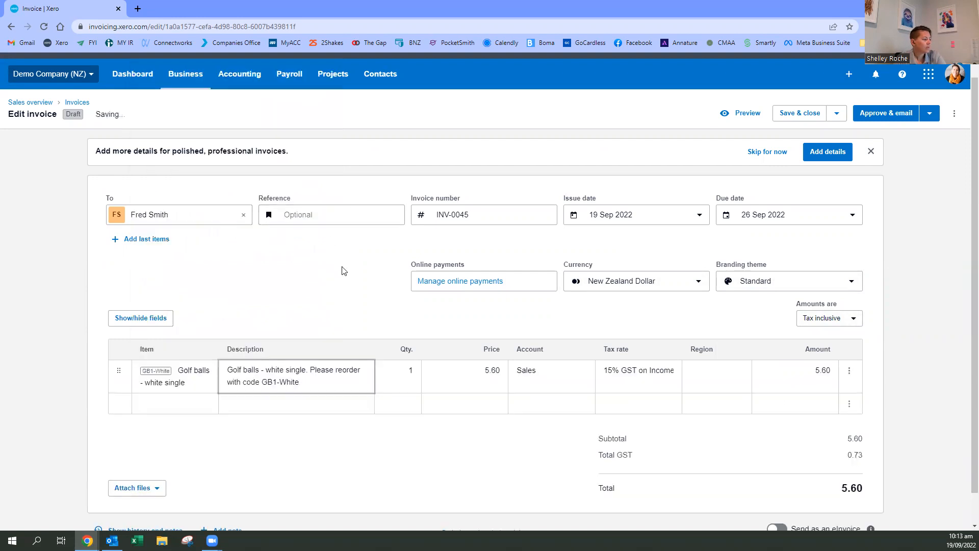
{"action": "left_click", "coordinate": [417, 387]}
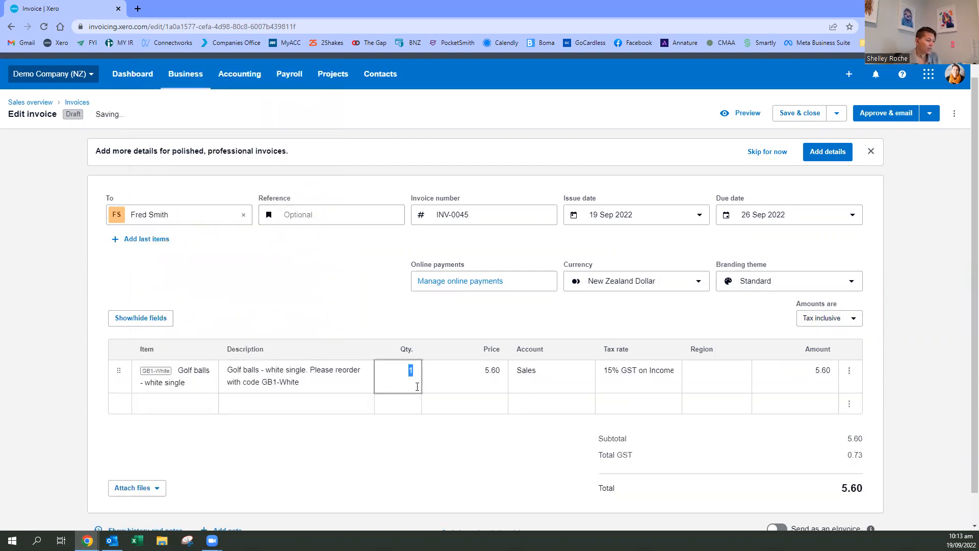
{"action": "type", "text": "10"}
{"action": "key", "text": "Tab"}
{"action": "key", "text": "Tab"}
{"action": "key", "text": "Tab"}
{"action": "key", "text": "Tab"}
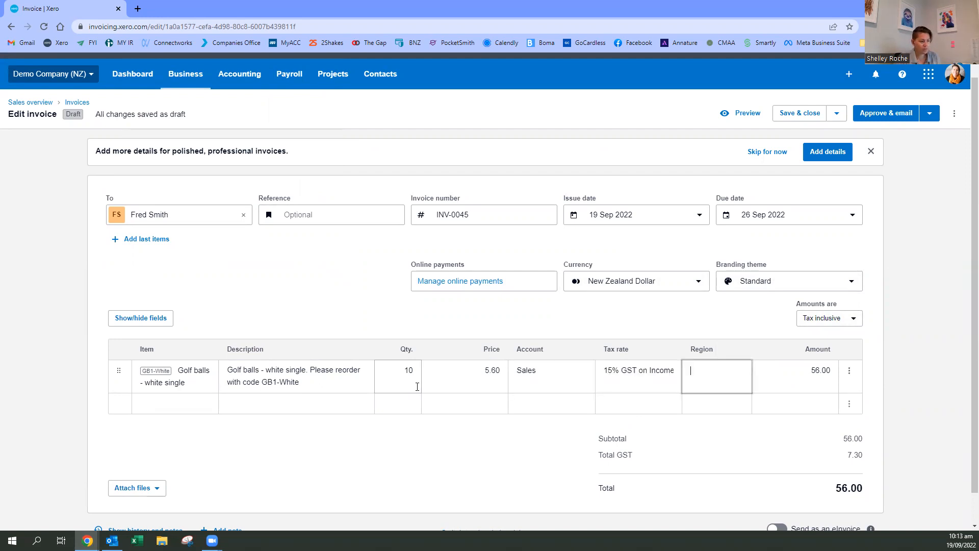
- Add a second invoice line without an item, described as "Freight", with a price of 15
{"action": "scroll", "coordinate": [438, 444], "scroll_direction": "down", "scroll_amount": 1}
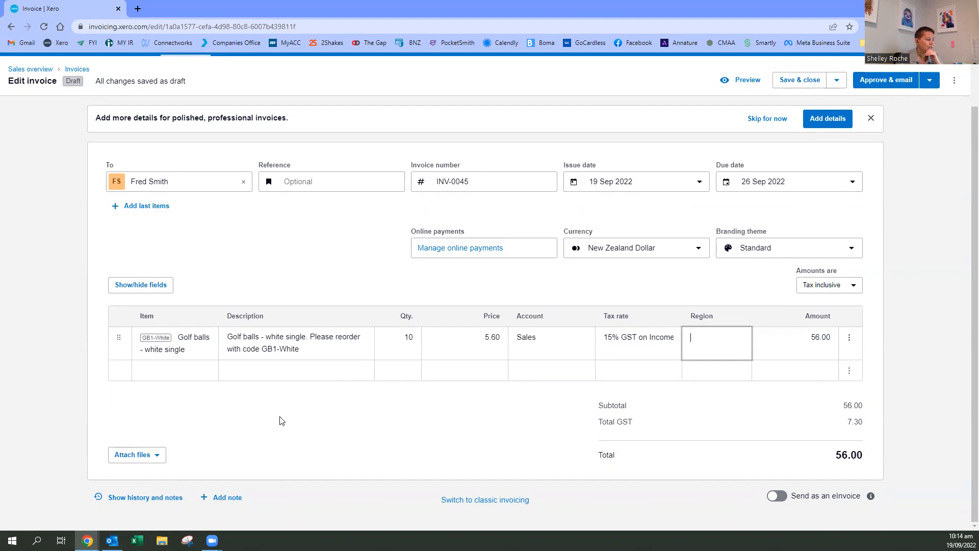
{"action": "left_click", "coordinate": [164, 375]}
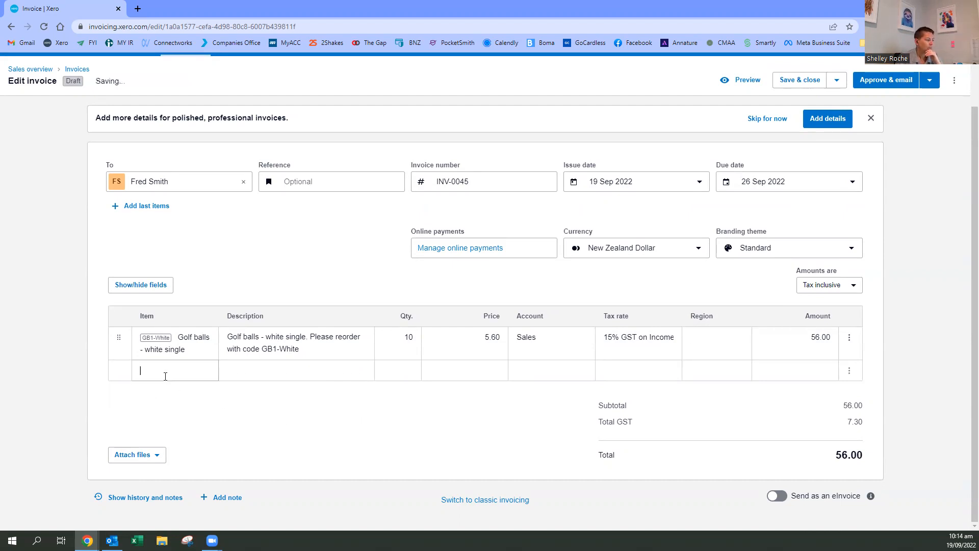
{"action": "left_click", "coordinate": [266, 372]}
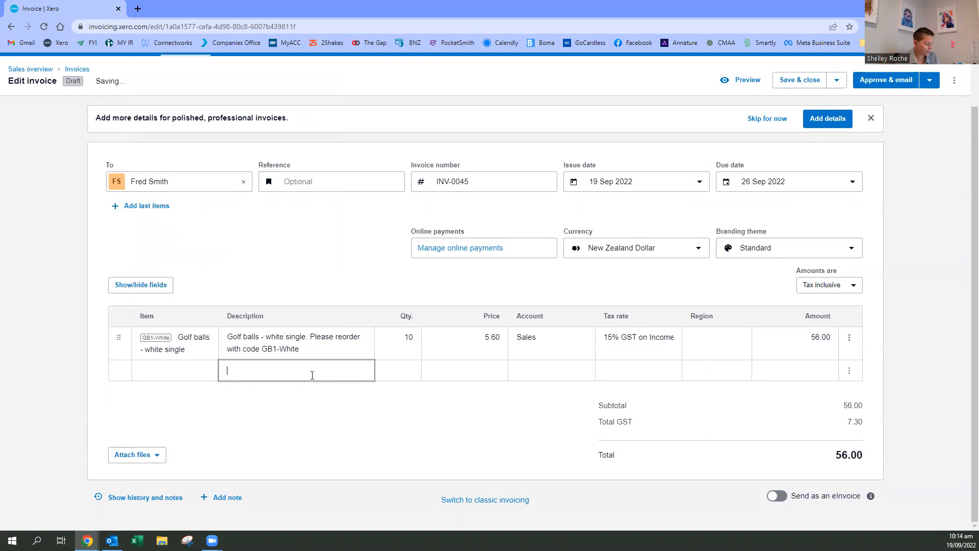
{"action": "type", "text": "Freight"}
{"action": "key", "text": "Tab"}
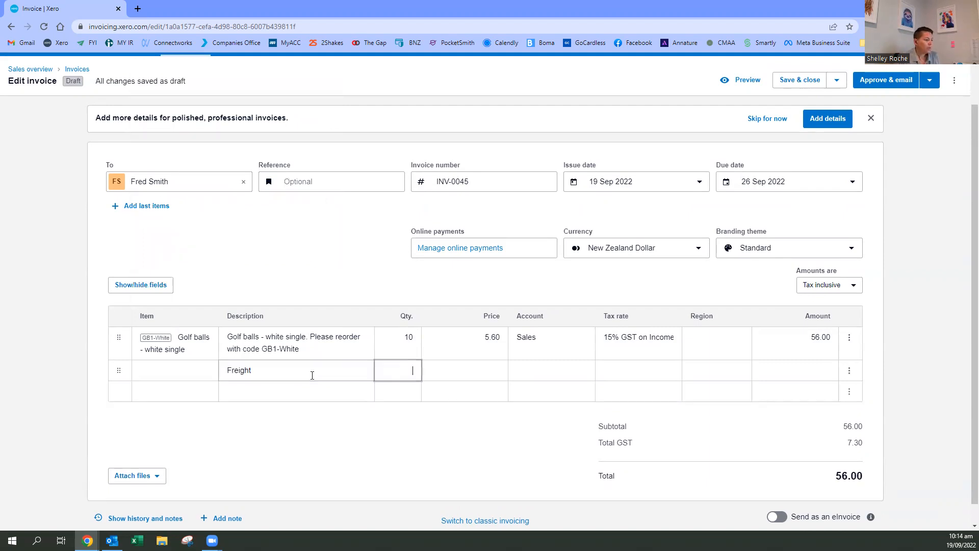
{"action": "key", "text": "Tab"}
{"action": "type", "text": "15"}
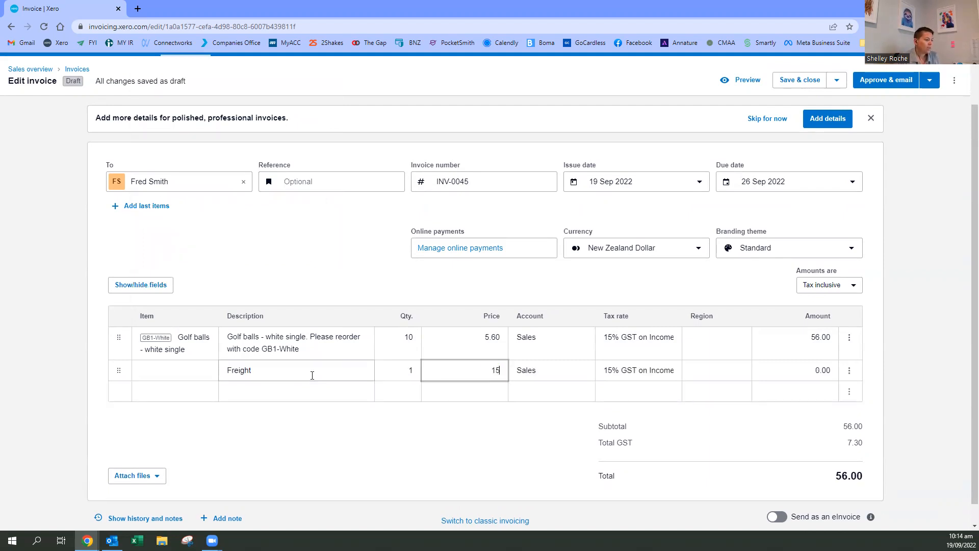
{"action": "key", "text": "Tab"}
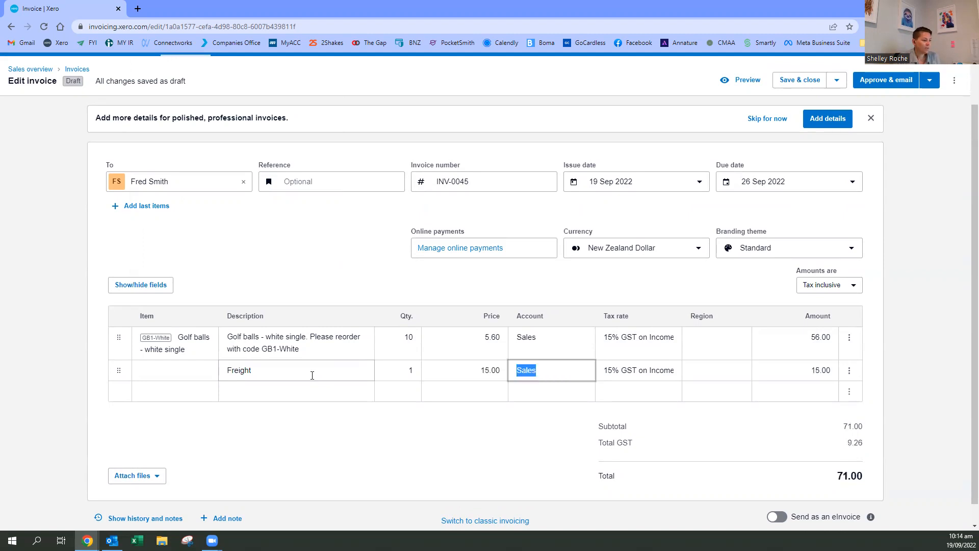
- View the invoice's note form and close it without entering a note
{"action": "scroll", "coordinate": [766, 391], "scroll_direction": "down", "scroll_amount": 1}
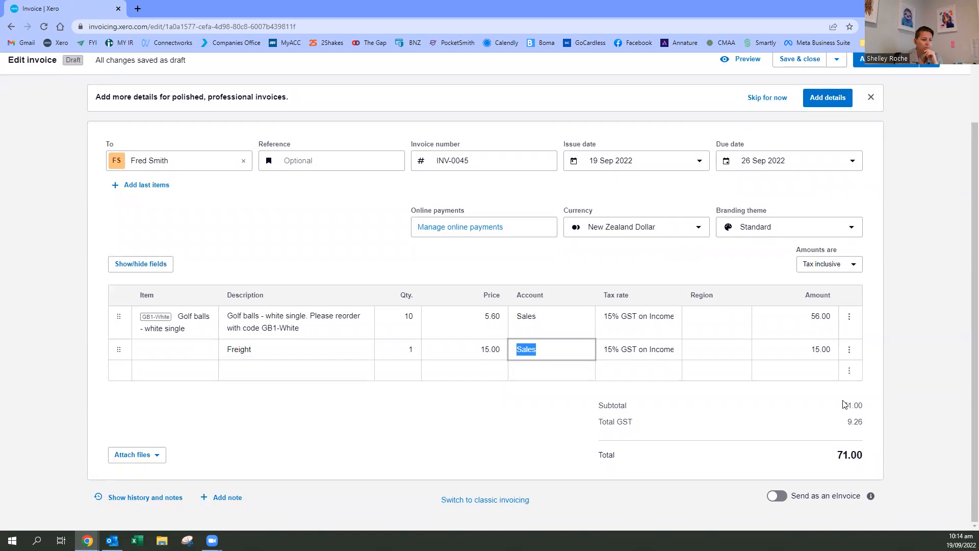
{"action": "left_click", "coordinate": [204, 501]}
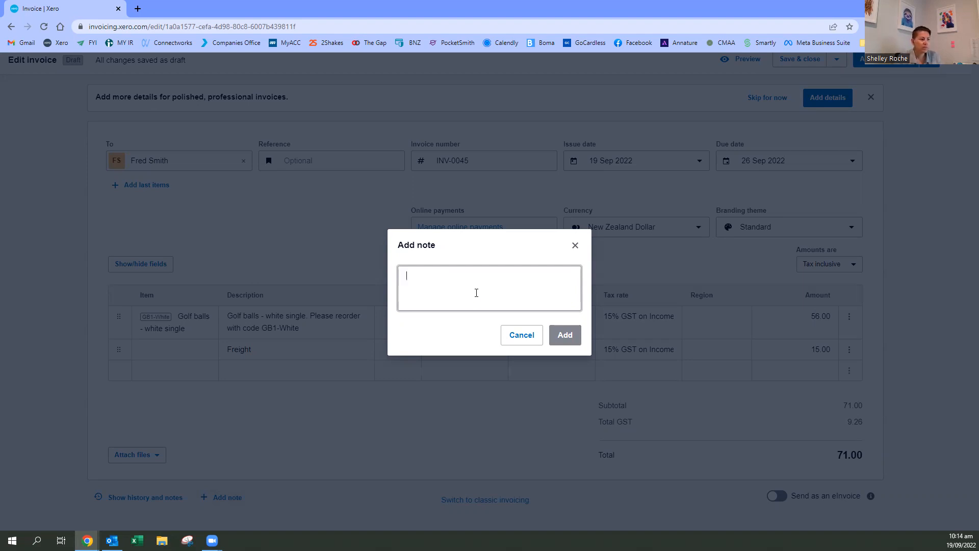
{"action": "left_click", "coordinate": [522, 336]}
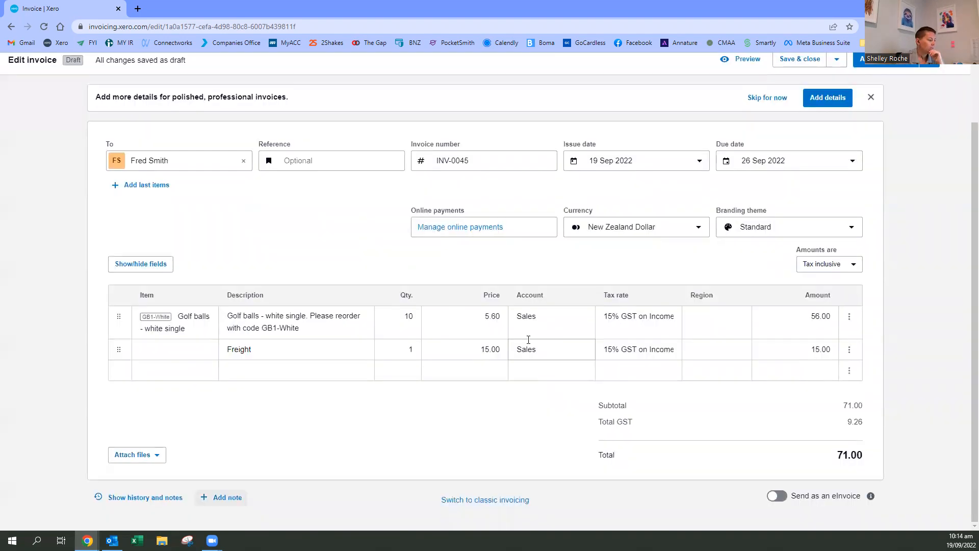
- Show the invoice's history and notes, and add a note recording a call from the customer
{"action": "left_click", "coordinate": [134, 503]}
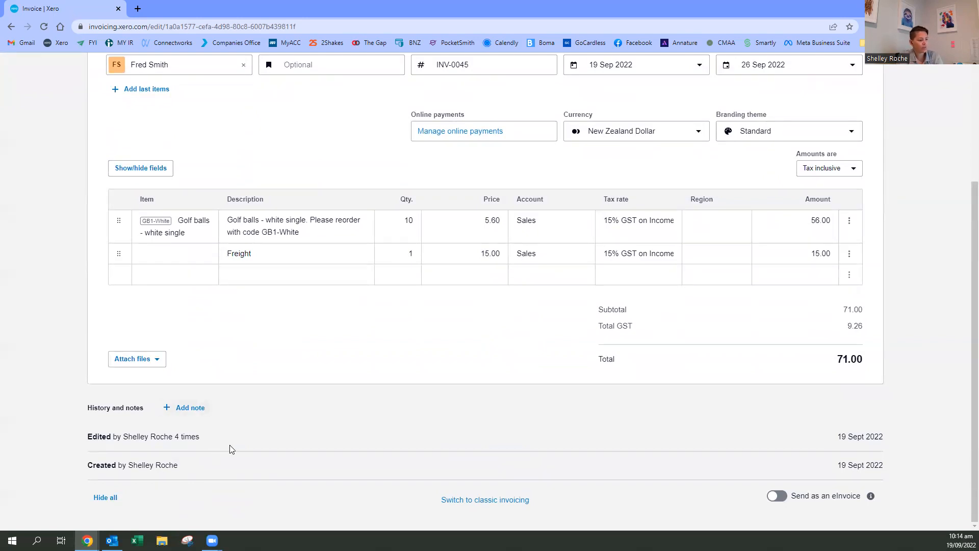
{"action": "left_click", "coordinate": [190, 408]}
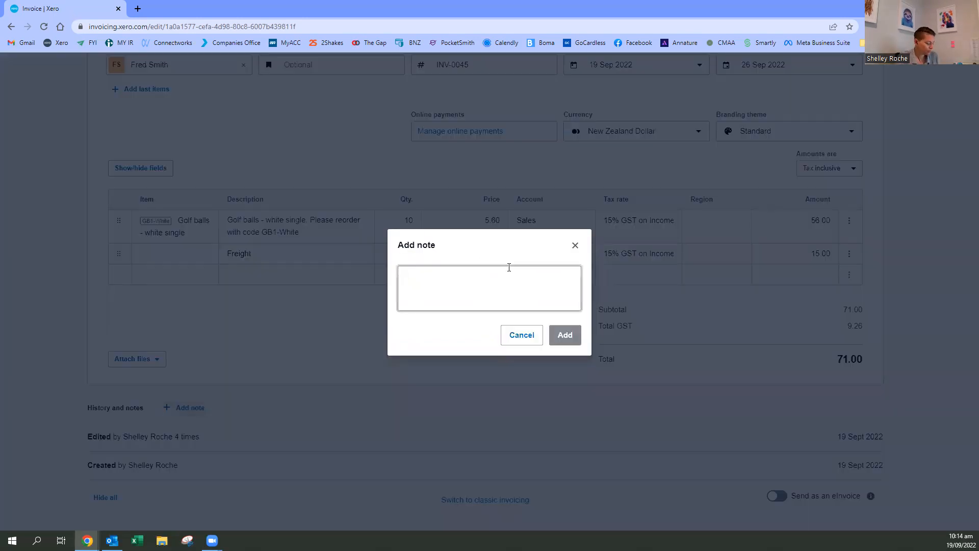
{"action": "type", "text": "call from Fred"}
{"action": "left_click", "coordinate": [565, 335]}
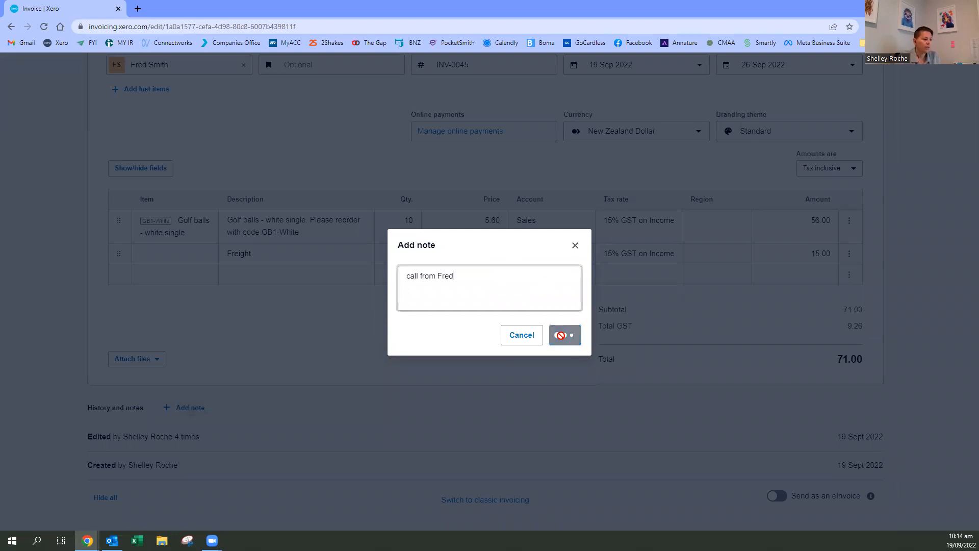
{"action": "scroll", "coordinate": [450, 428], "scroll_direction": "down", "scroll_amount": 1}
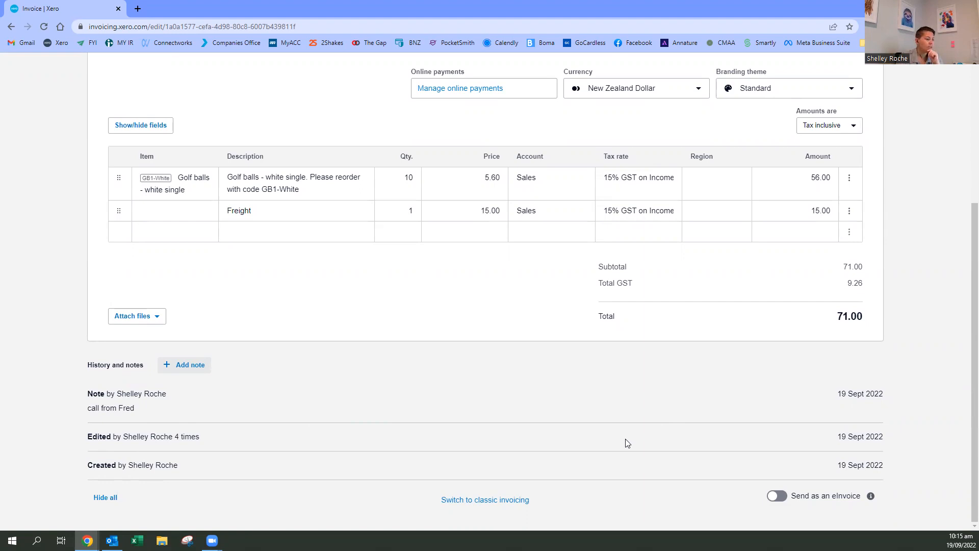
- Check over the completed invoice, then approve it and bring up its Send invoice email form
{"action": "scroll", "coordinate": [704, 421], "scroll_direction": "up", "scroll_amount": 2}
{"action": "scroll", "coordinate": [701, 422], "scroll_direction": "up", "scroll_amount": 1}
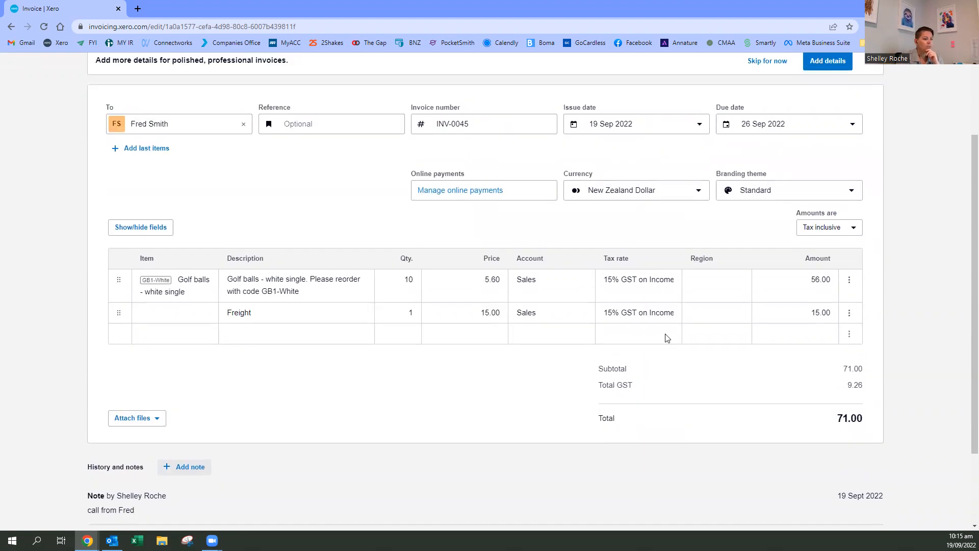
{"action": "scroll", "coordinate": [869, 362], "scroll_direction": "up", "scroll_amount": 3}
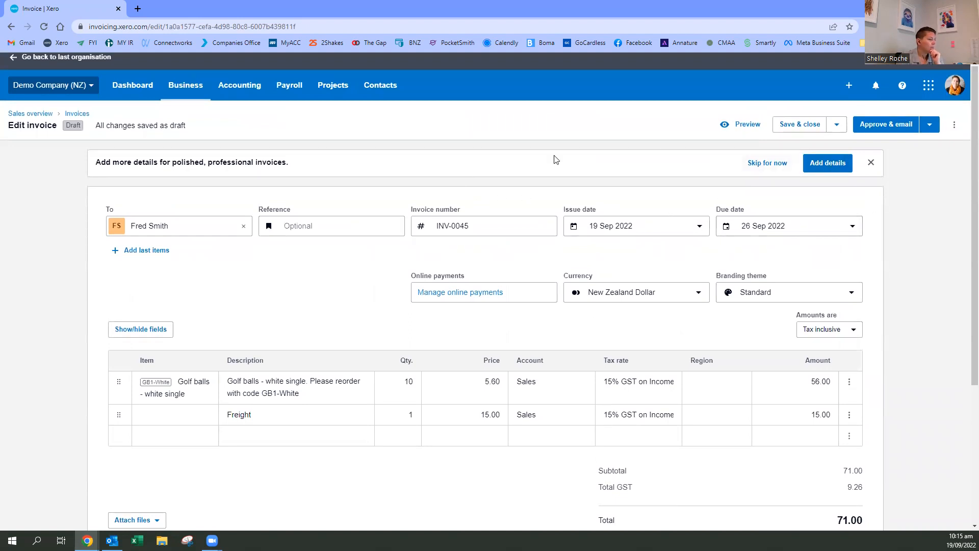
{"action": "scroll", "coordinate": [886, 334], "scroll_direction": "down", "scroll_amount": 4}
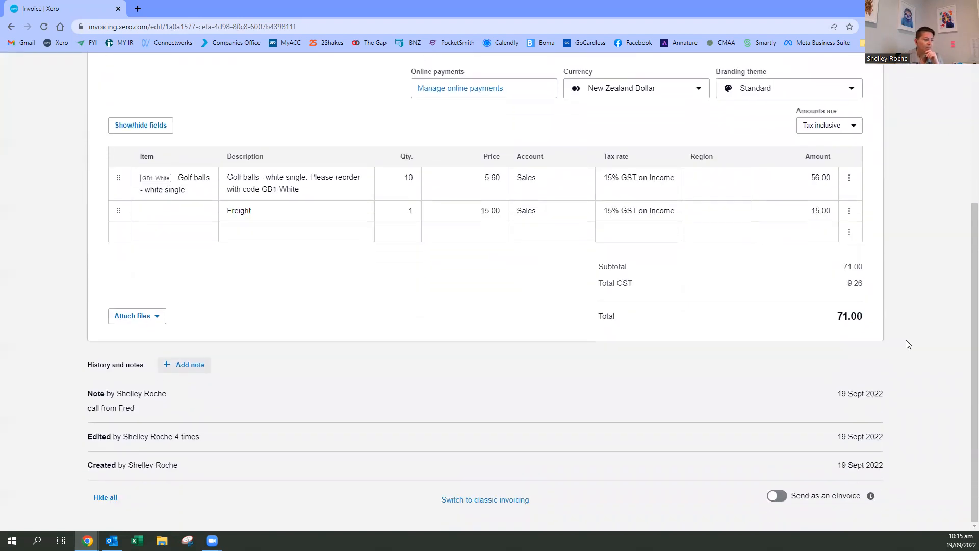
{"action": "scroll", "coordinate": [867, 352], "scroll_direction": "up", "scroll_amount": 3}
{"action": "scroll", "coordinate": [863, 337], "scroll_direction": "up", "scroll_amount": 1}
{"action": "scroll", "coordinate": [875, 321], "scroll_direction": "down", "scroll_amount": 2}
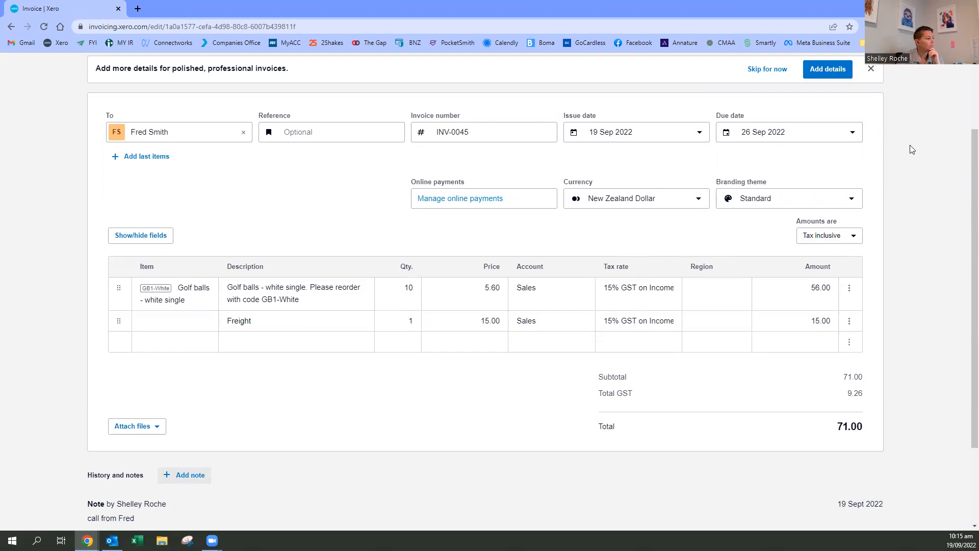
{"action": "scroll", "coordinate": [903, 140], "scroll_direction": "up", "scroll_amount": 2}
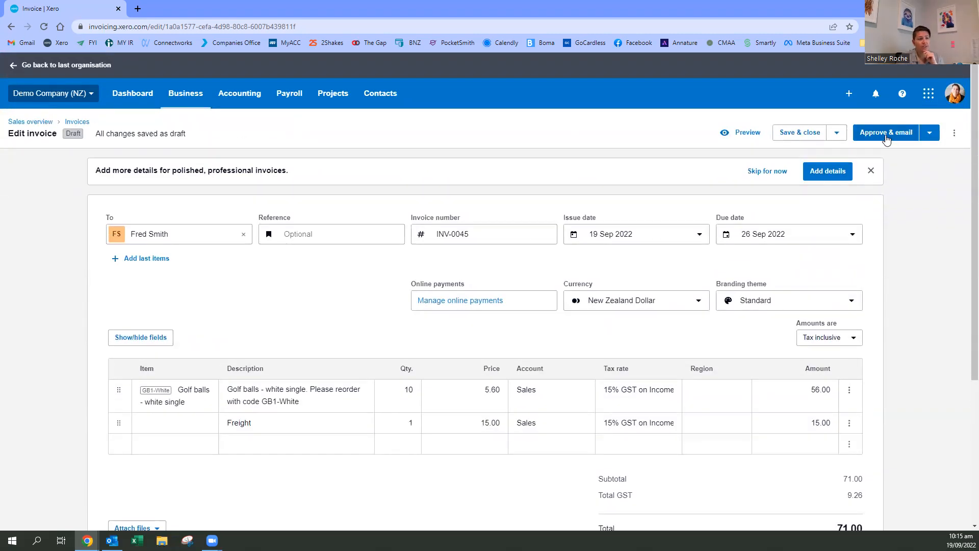
{"action": "left_click", "coordinate": [886, 134]}
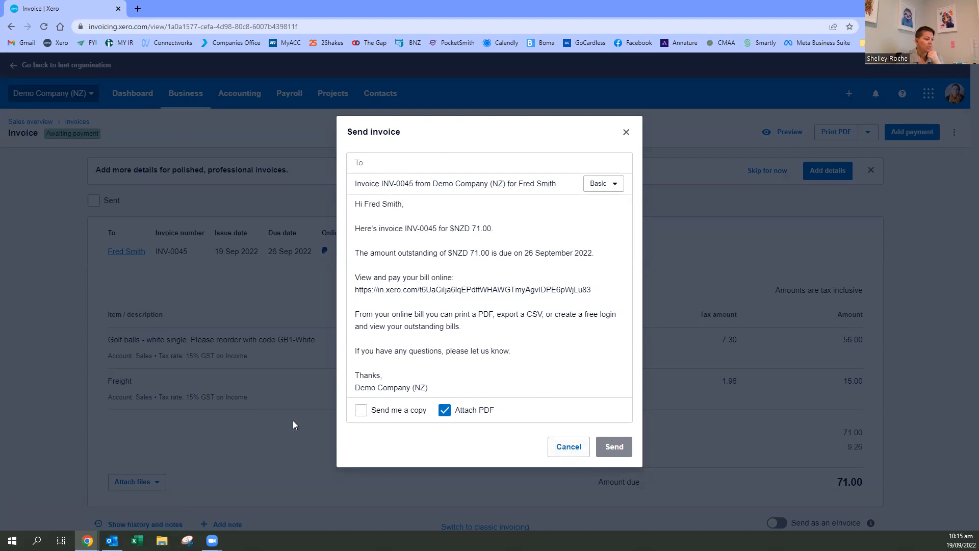
- Cancel the invoice email without sending it, and list the sales invoices that are awaiting payment
{"action": "left_click", "coordinate": [570, 451]}
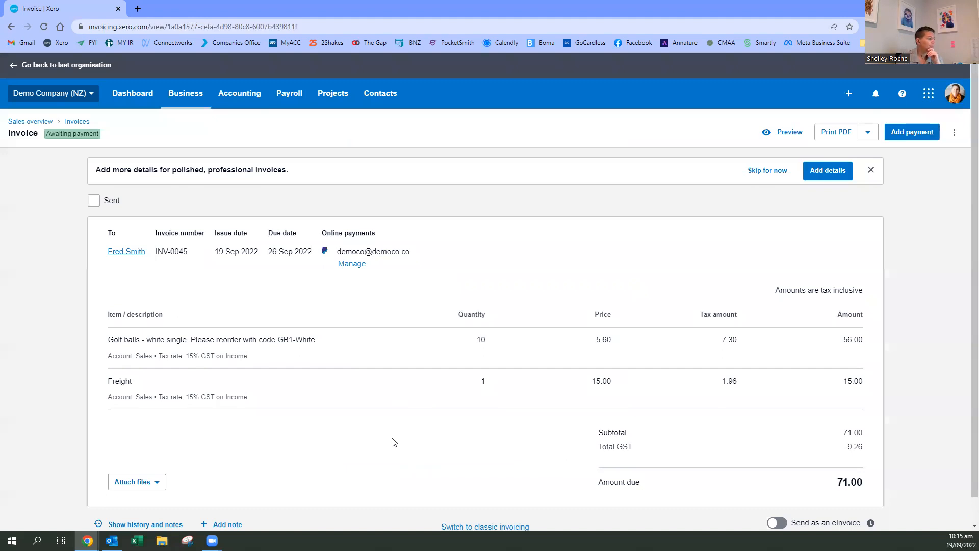
{"action": "scroll", "coordinate": [393, 441], "scroll_direction": "down", "scroll_amount": 1}
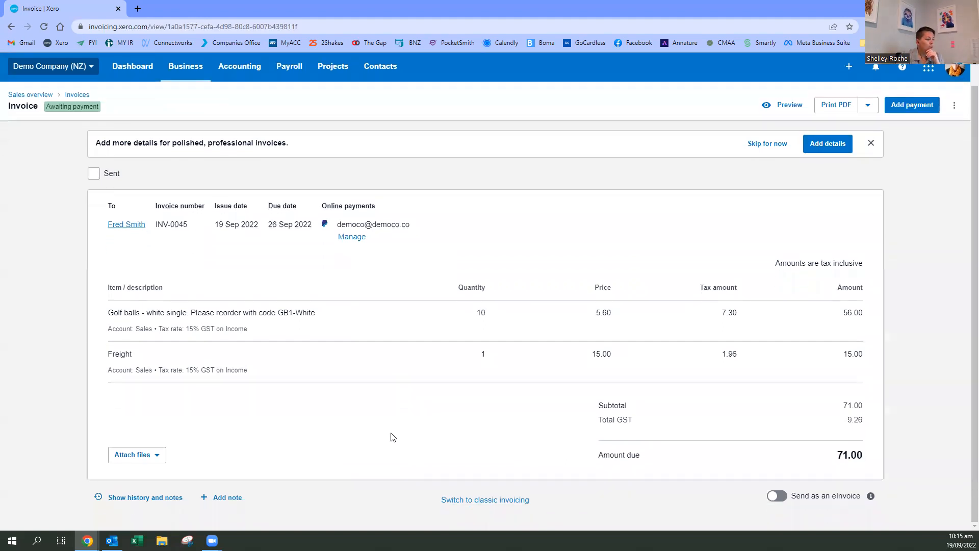
{"action": "scroll", "coordinate": [83, 125], "scroll_direction": "up", "scroll_amount": 1}
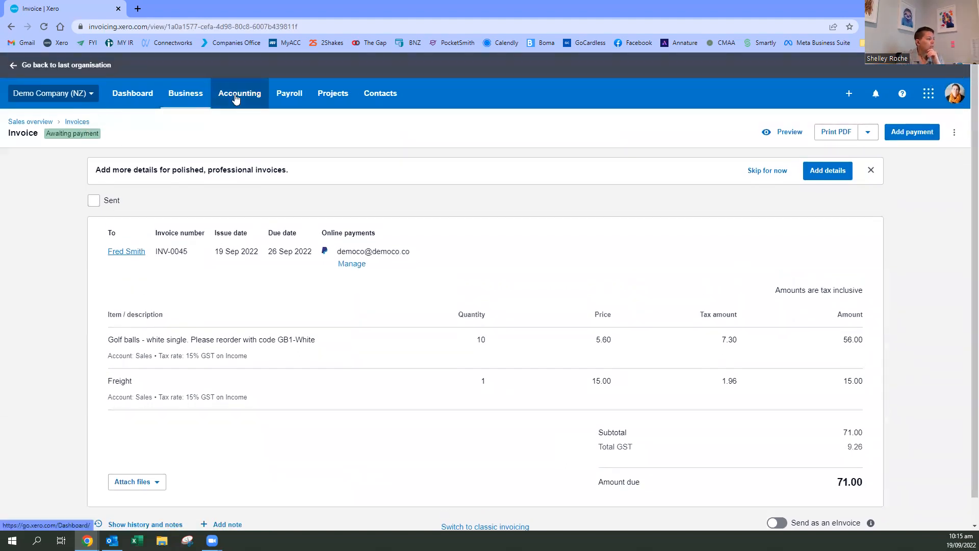
{"action": "left_click", "coordinate": [198, 97]}
{"action": "left_click", "coordinate": [184, 200]}
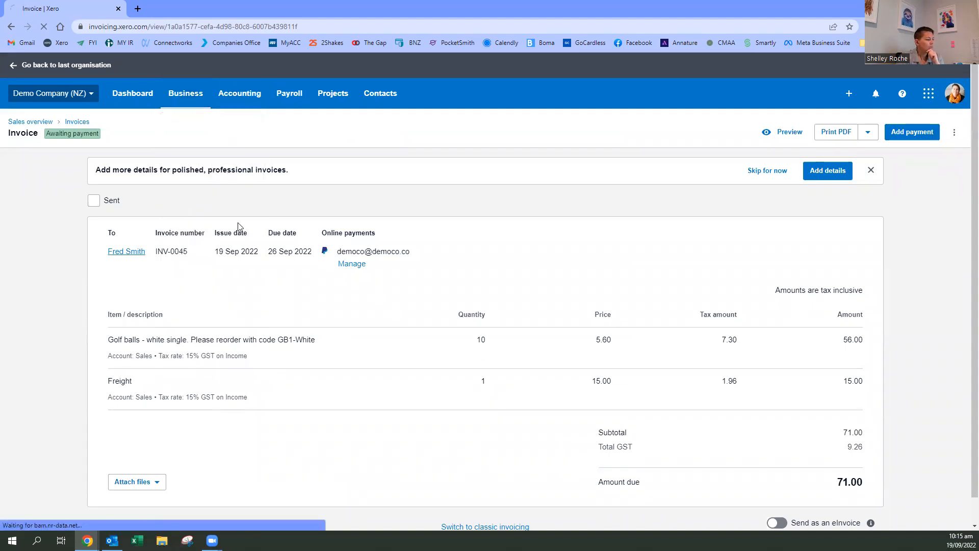
{"action": "left_click", "coordinate": [447, 190]}
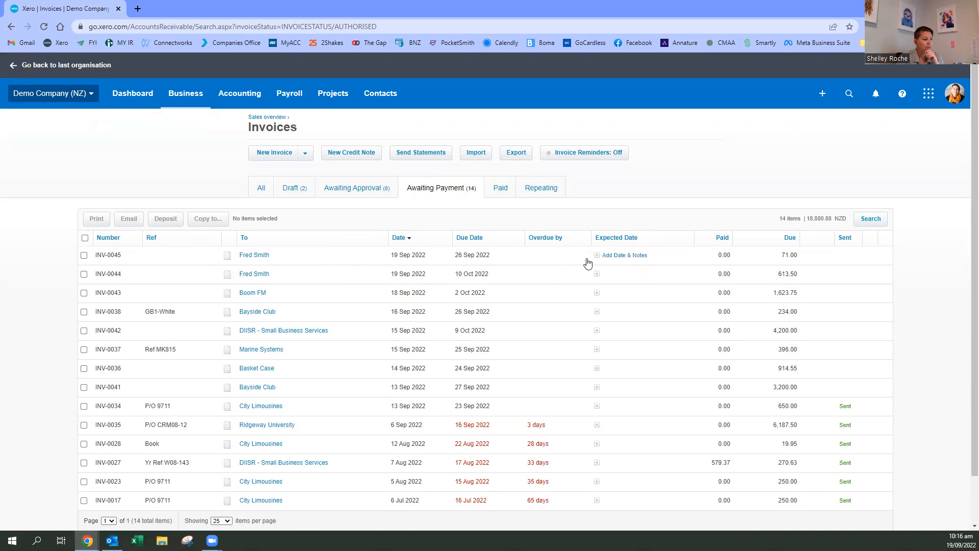
- View the notes and expected payment date form of the newest invoice, then cancel it without entering anything
{"action": "left_click", "coordinate": [598, 258]}
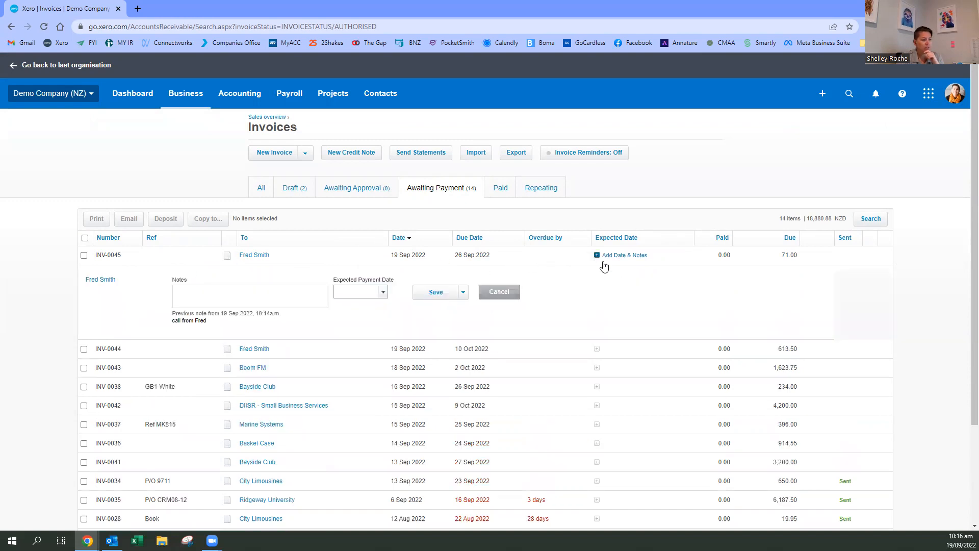
{"action": "left_click", "coordinate": [186, 293]}
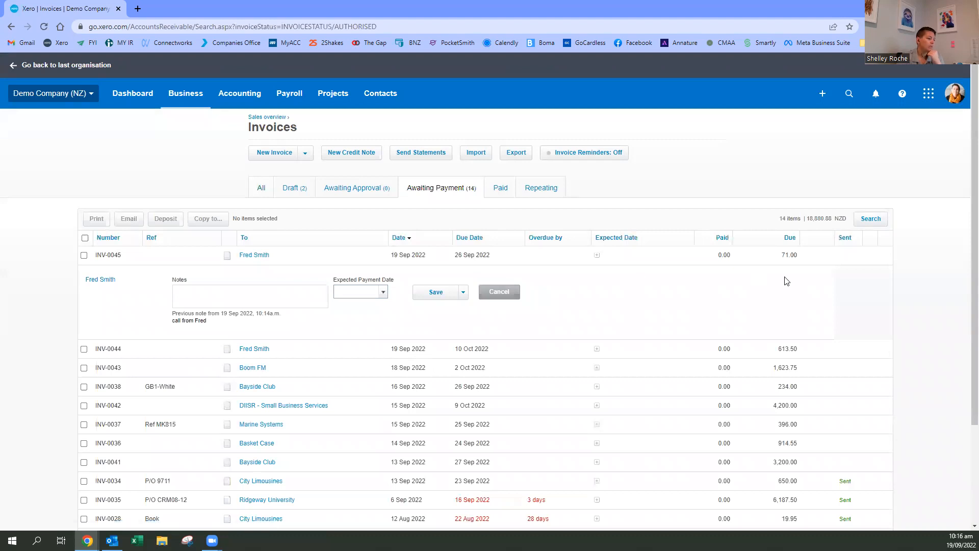
{"action": "left_click", "coordinate": [502, 296]}
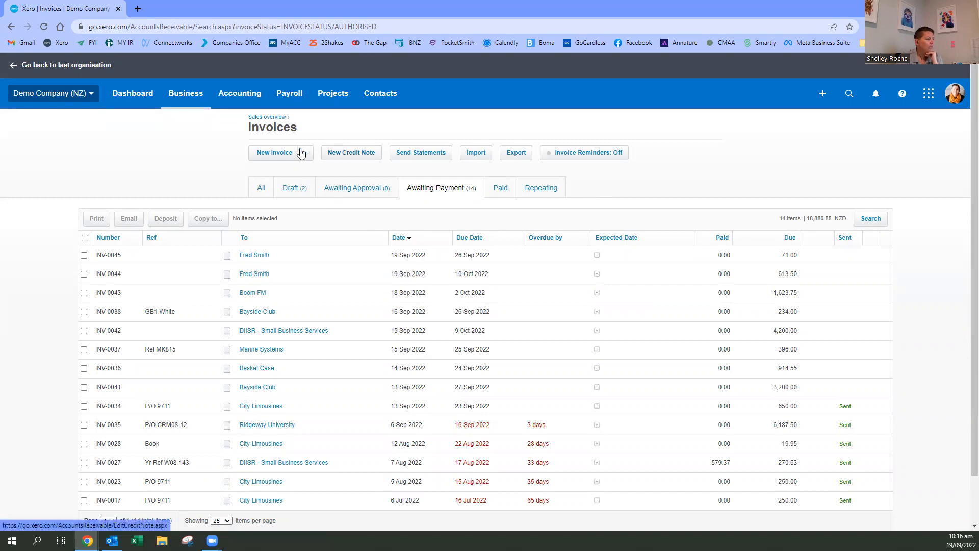
- Start a new quote from the Sales overview's list of all quotes and choose the existing customer as its contact
{"action": "left_click", "coordinate": [273, 127]}
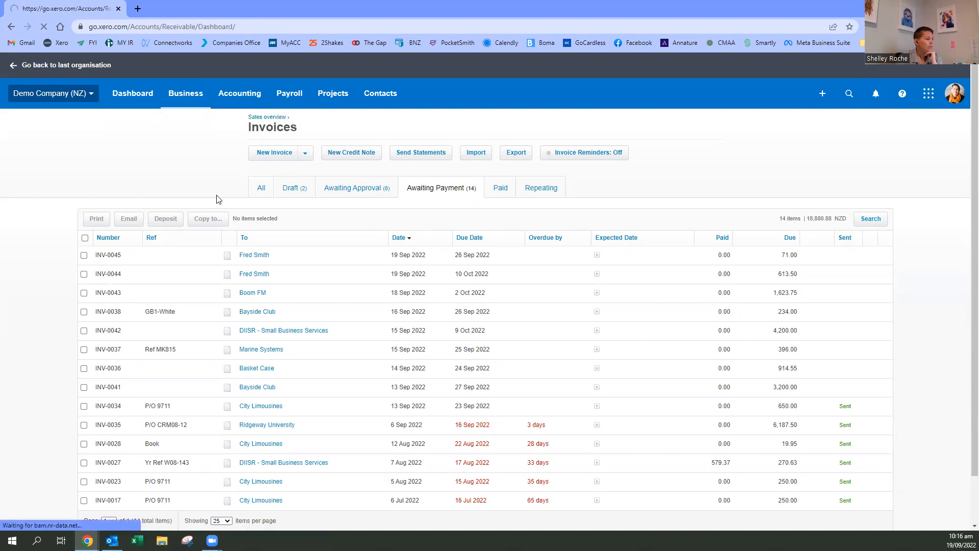
{"action": "left_click", "coordinate": [721, 162]}
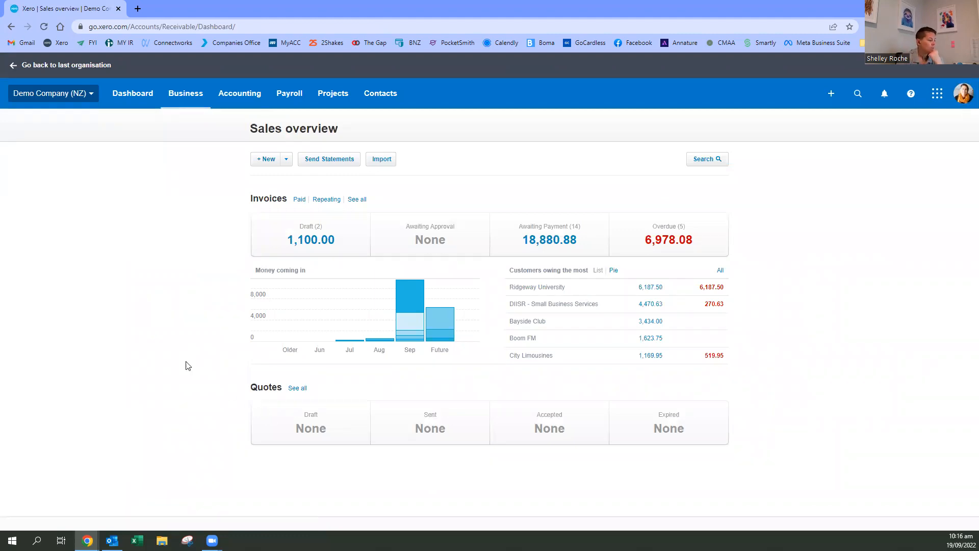
{"action": "left_click", "coordinate": [301, 391]}
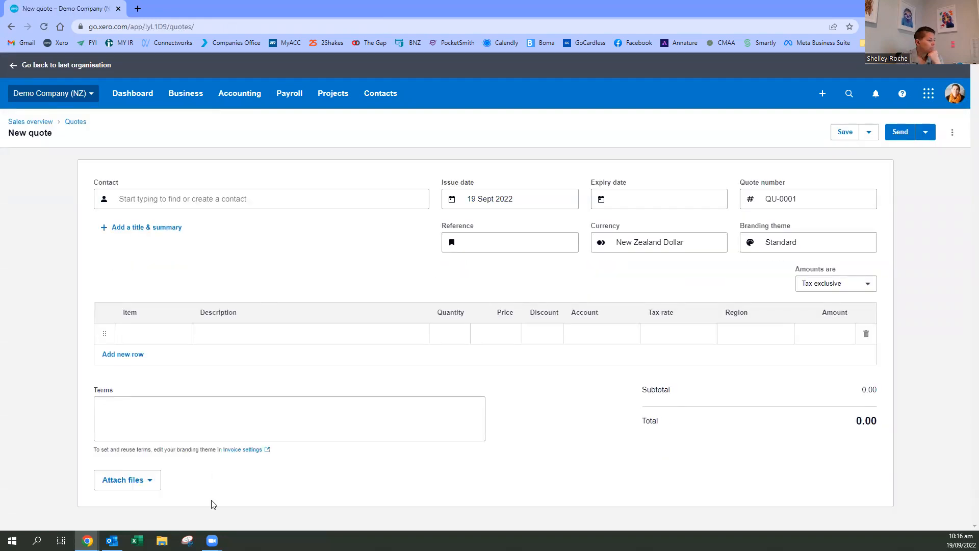
{"action": "left_click", "coordinate": [124, 202]}
{"action": "type", "text": "Fr"}
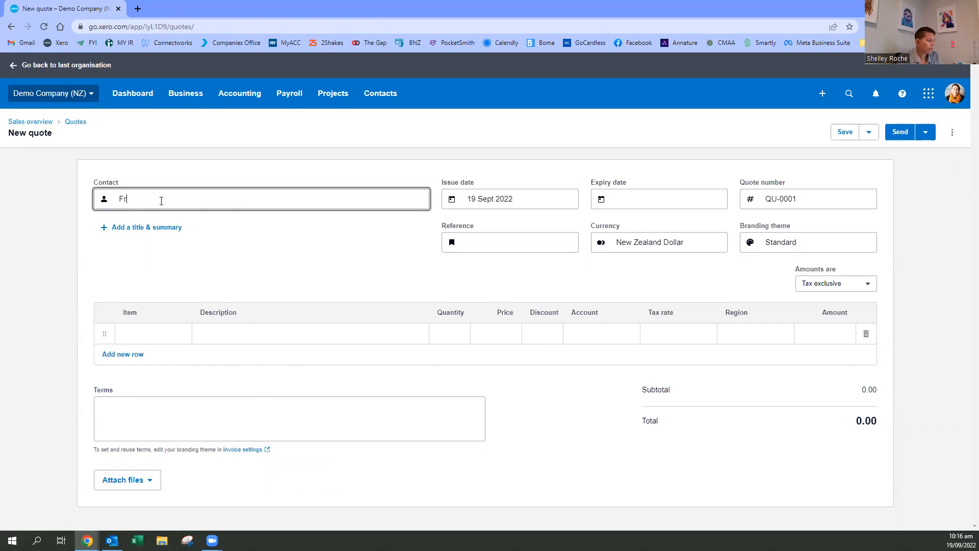
{"action": "left_click", "coordinate": [158, 230]}
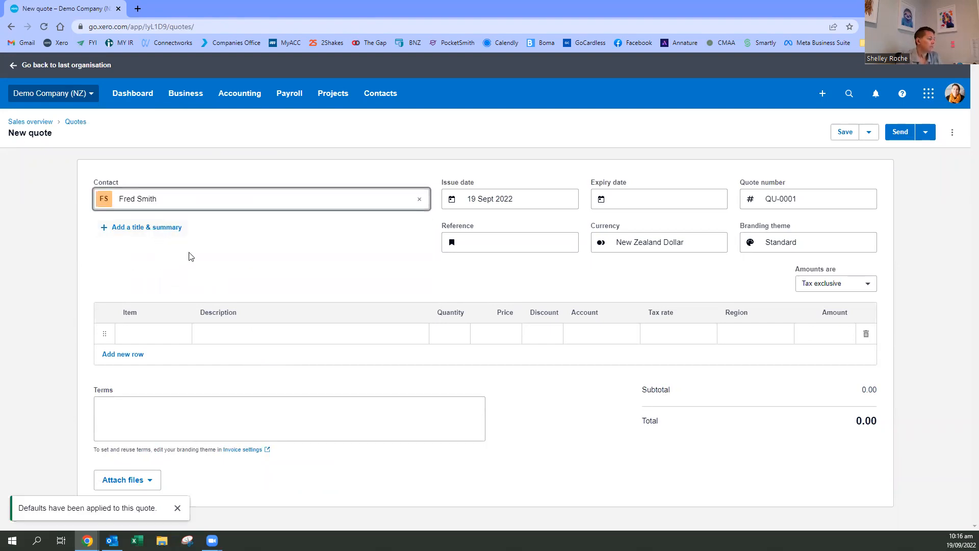
- Show the quote's title and summary fields, then remove them without entering any text
{"action": "left_click", "coordinate": [143, 228]}
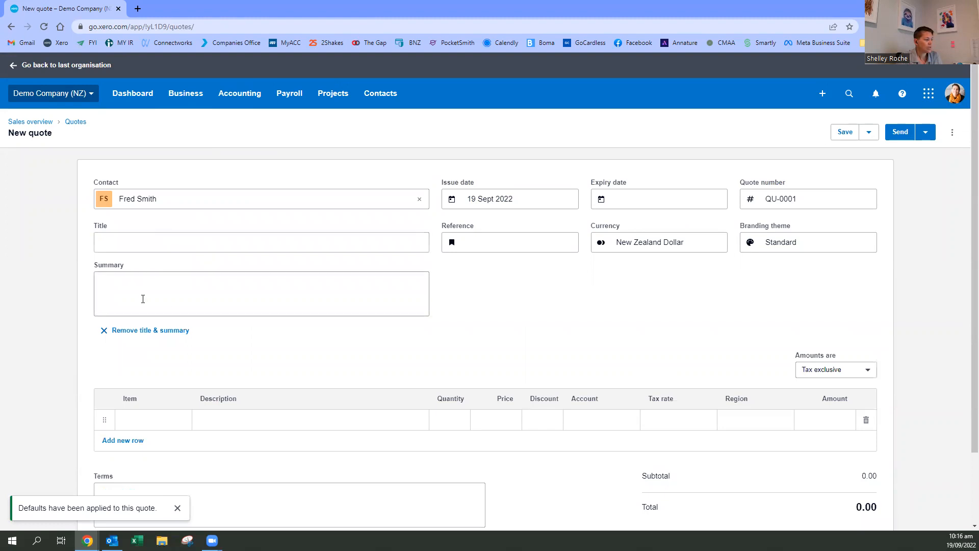
{"action": "left_click", "coordinate": [120, 295]}
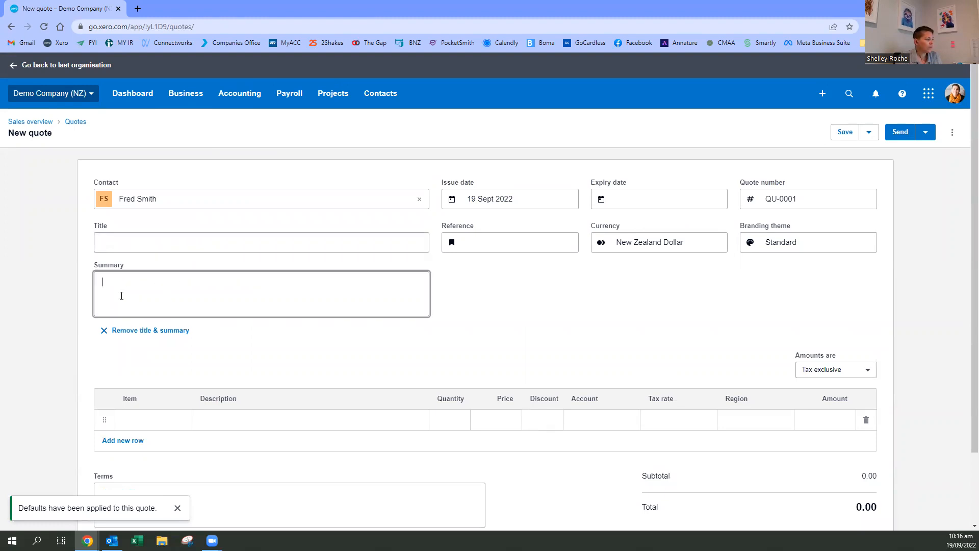
{"action": "left_click", "coordinate": [120, 242]}
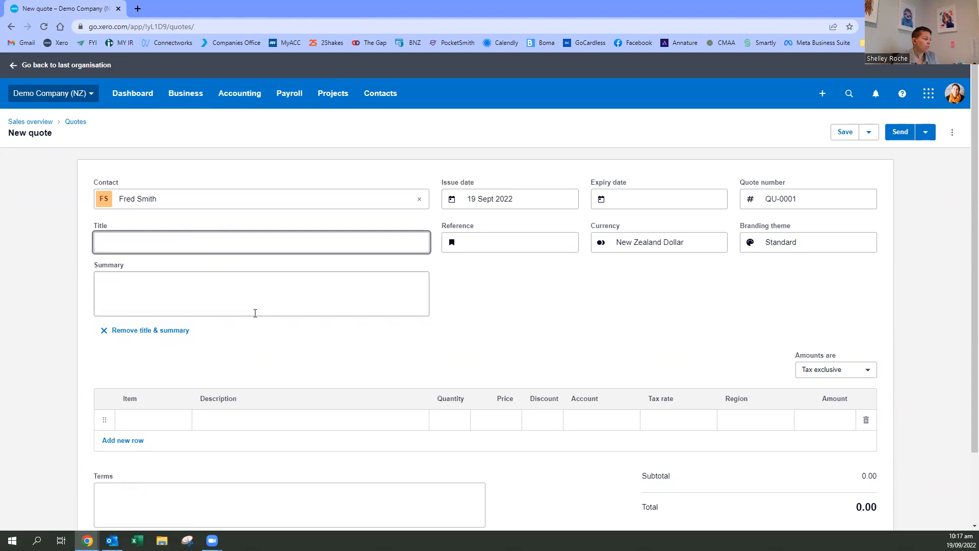
{"action": "left_click", "coordinate": [199, 421]}
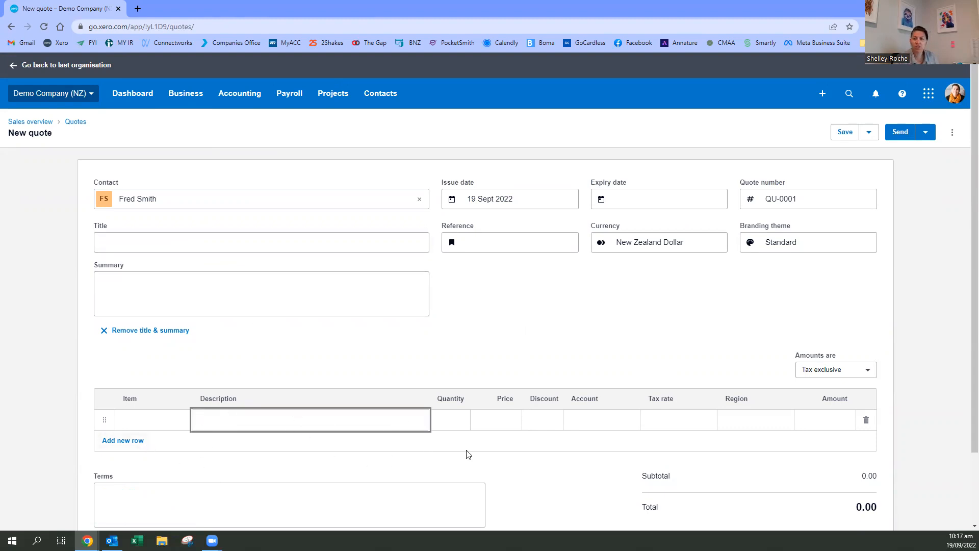
{"action": "left_click", "coordinate": [163, 239]}
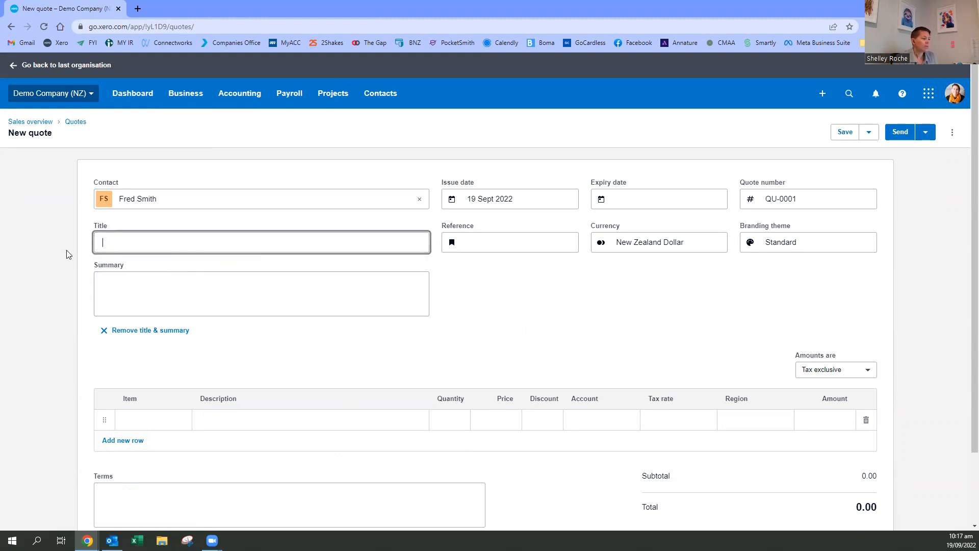
{"action": "left_click", "coordinate": [176, 330]}
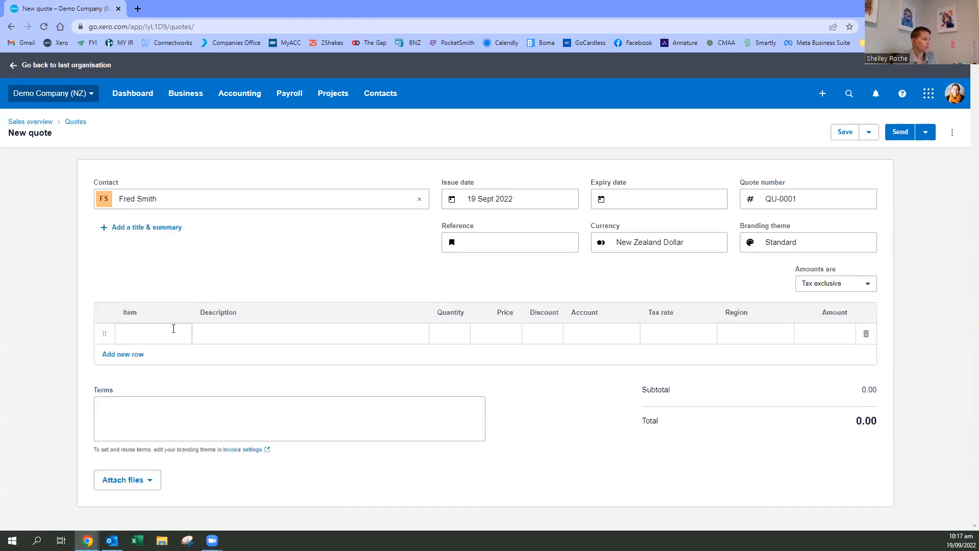
- Set the quote's expiry date to 26 Sept 2022 by picking it from the calendar
{"action": "left_click", "coordinate": [647, 193]}
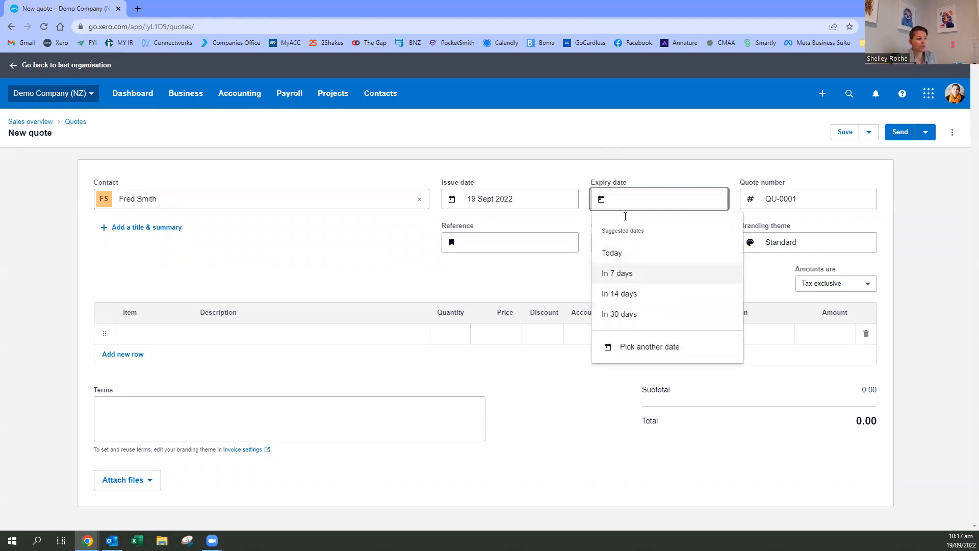
{"action": "left_click", "coordinate": [657, 348]}
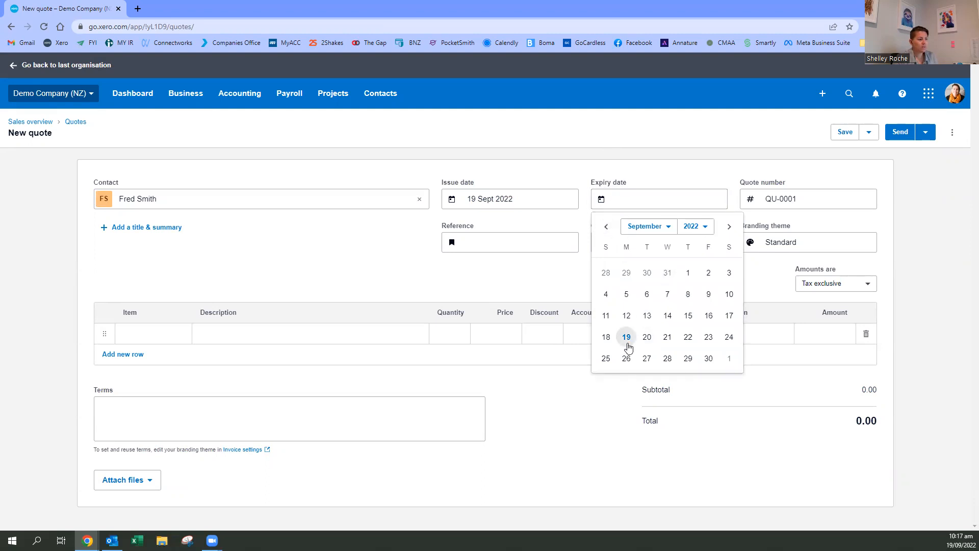
{"action": "left_click", "coordinate": [626, 359]}
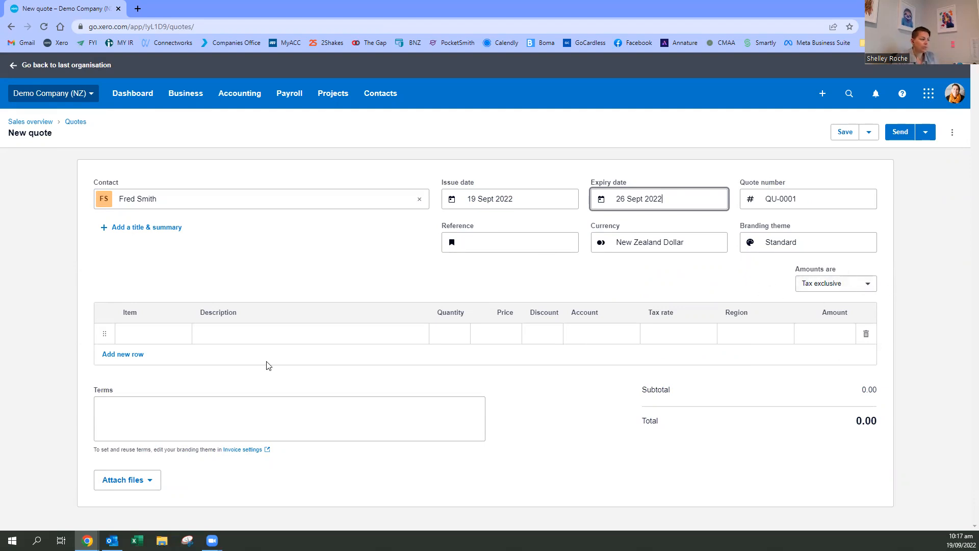
- Add the item GB3-White, Golf balls - white 3-pack, to the quote's first line with a quantity of 500
{"action": "left_click", "coordinate": [168, 333]}
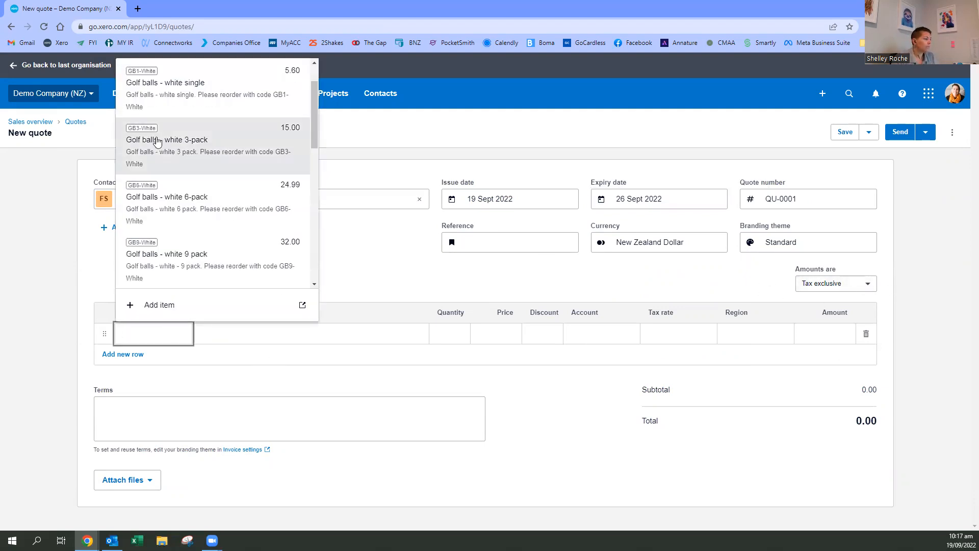
{"action": "left_click", "coordinate": [164, 148]}
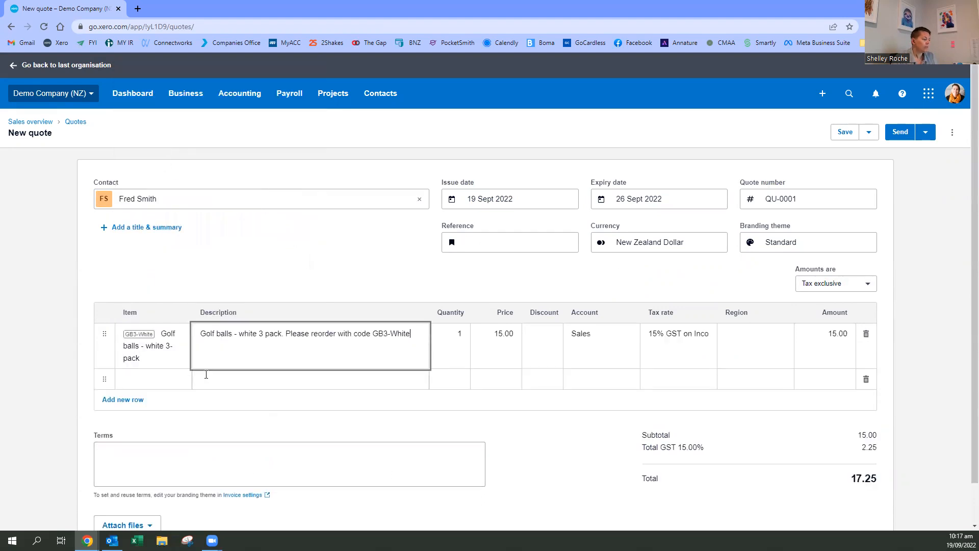
{"action": "left_click", "coordinate": [463, 338]}
{"action": "type", "text": "500"}
- Add the item TSL - Black, T-Shirt Large Black, to the quote's second line with a quantity of 60
{"action": "left_click", "coordinate": [170, 379]}
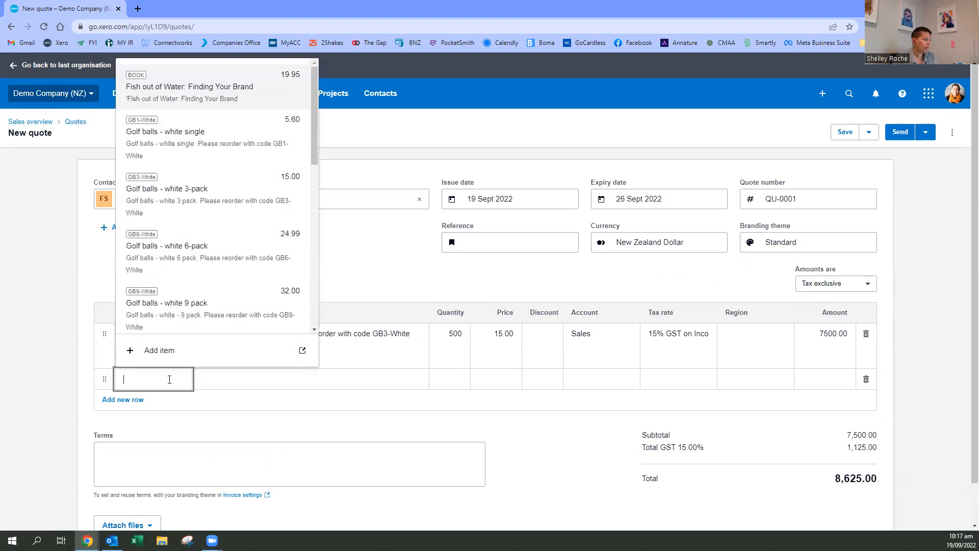
{"action": "scroll", "coordinate": [233, 297], "scroll_direction": "down", "scroll_amount": 3}
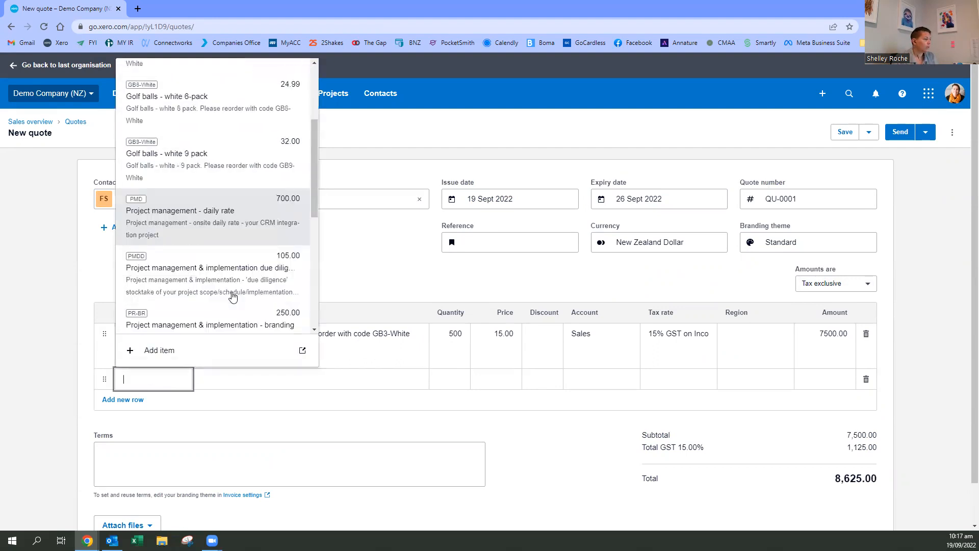
{"action": "scroll", "coordinate": [231, 295], "scroll_direction": "down", "scroll_amount": 3}
{"action": "left_click", "coordinate": [204, 260]}
{"action": "left_click", "coordinate": [465, 384]}
{"action": "double_click", "coordinate": [465, 384]}
{"action": "type", "text": "60"}
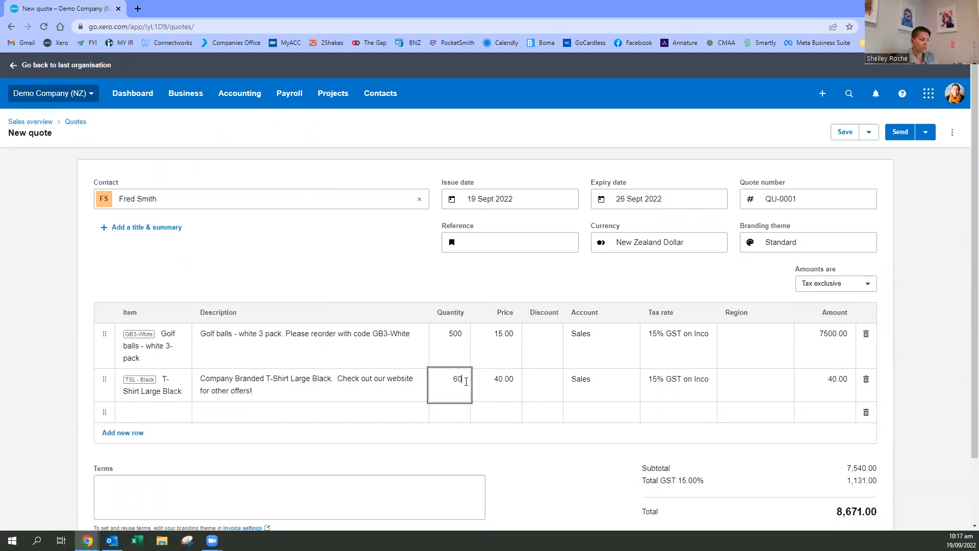
{"action": "left_click", "coordinate": [467, 409]}
- Apply a 10% discount to both the golf ball line and the T-shirt line of the quote
{"action": "scroll", "coordinate": [477, 426], "scroll_direction": "down", "scroll_amount": 2}
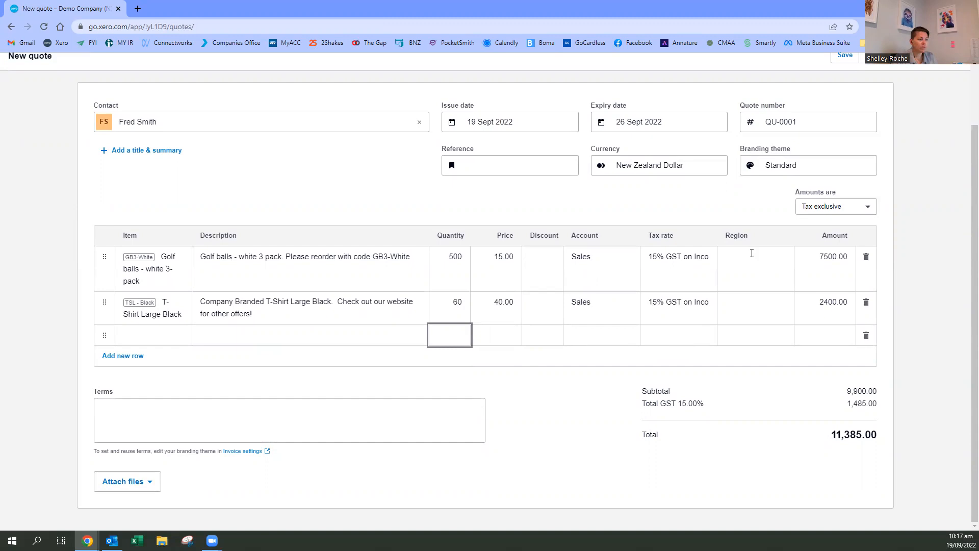
{"action": "left_click", "coordinate": [537, 277]}
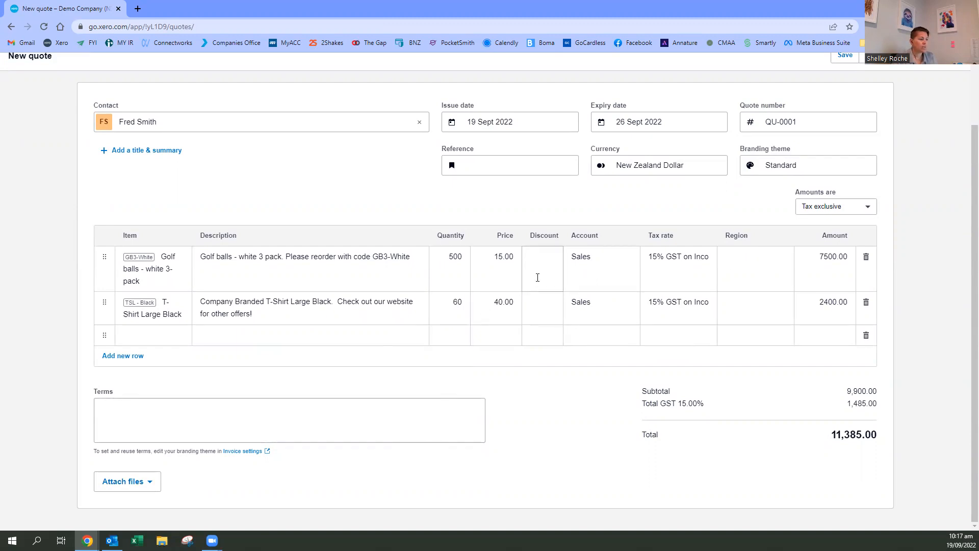
{"action": "left_click", "coordinate": [543, 305]}
{"action": "left_click", "coordinate": [542, 369]}
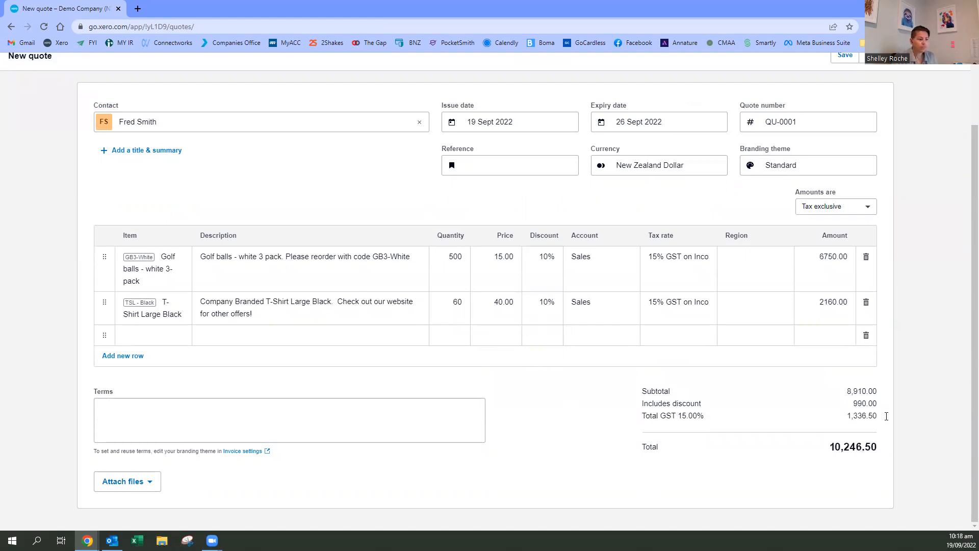
- View the invoice settings linked from the quote's terms, then reopen them by way of the organisation settings
{"action": "left_click", "coordinate": [147, 424]}
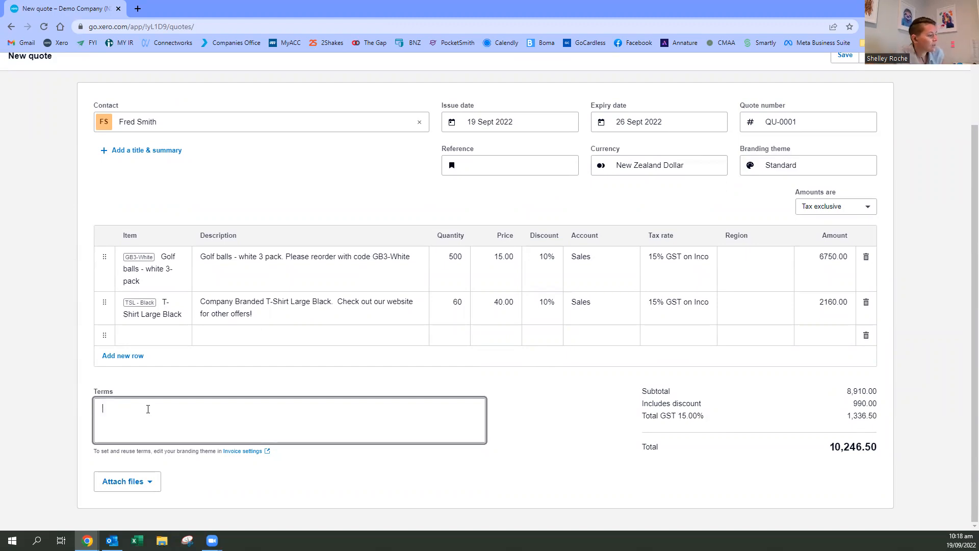
{"action": "left_click", "coordinate": [241, 452]}
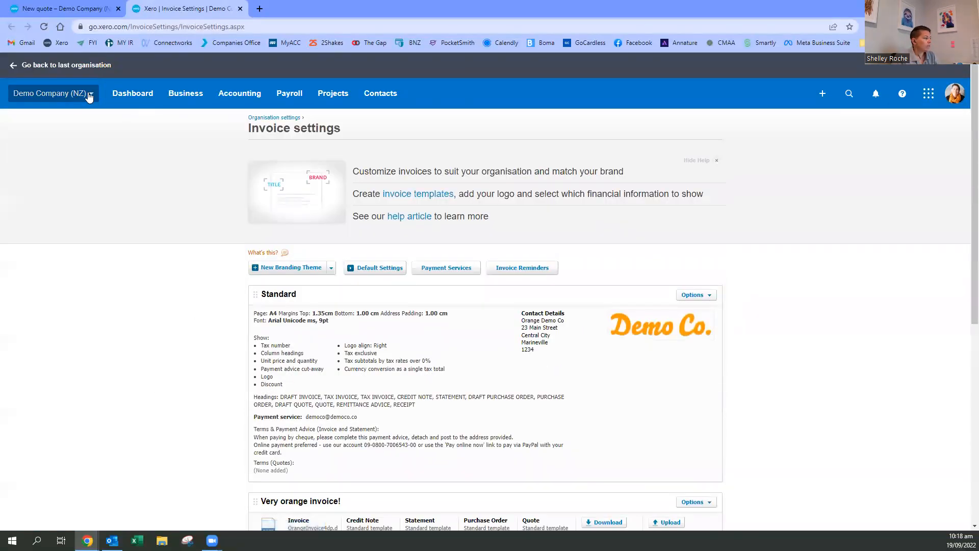
{"action": "left_click", "coordinate": [89, 97]}
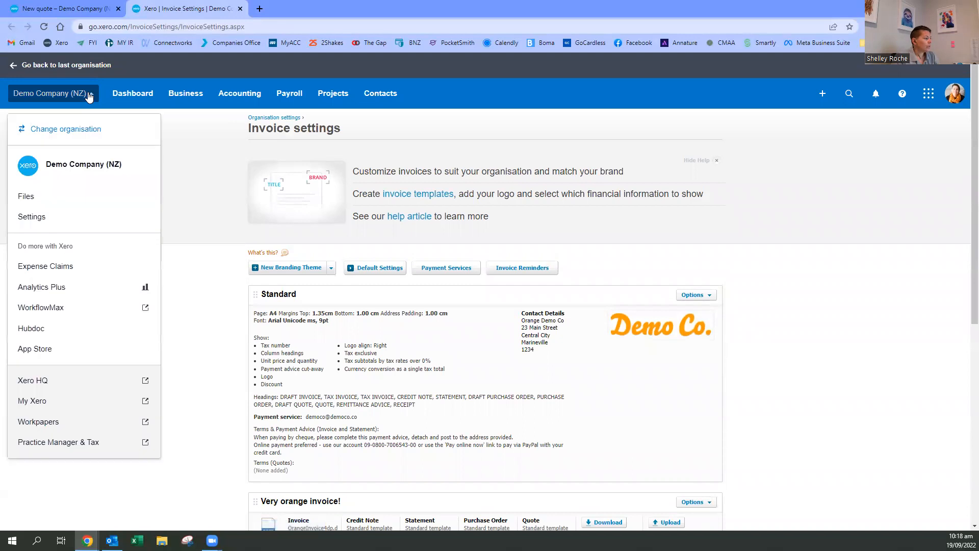
{"action": "left_click", "coordinate": [42, 217]}
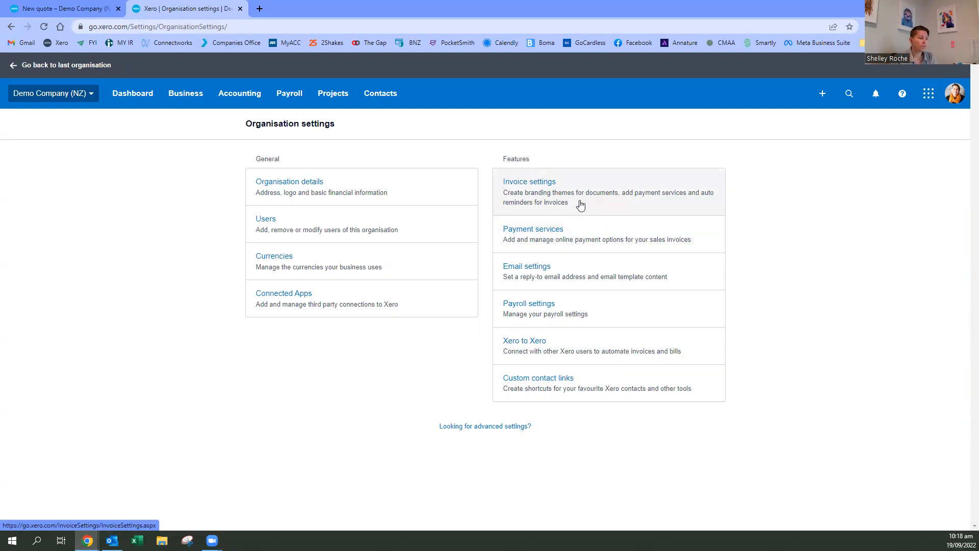
{"action": "left_click", "coordinate": [534, 187]}
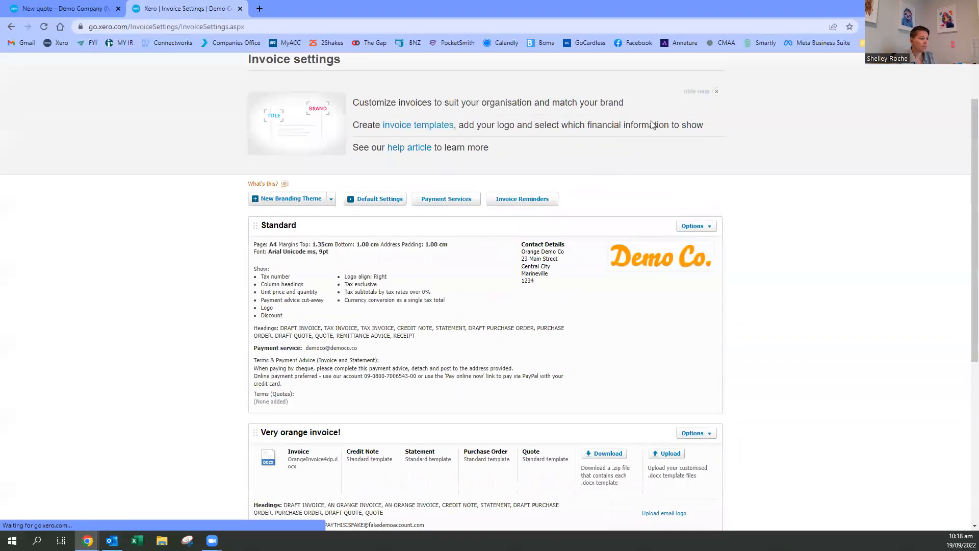
- Examine the listed branding themes and the form for a new standard branding theme, cancelling the form without saving
{"action": "scroll", "coordinate": [772, 210], "scroll_direction": "down", "scroll_amount": 5}
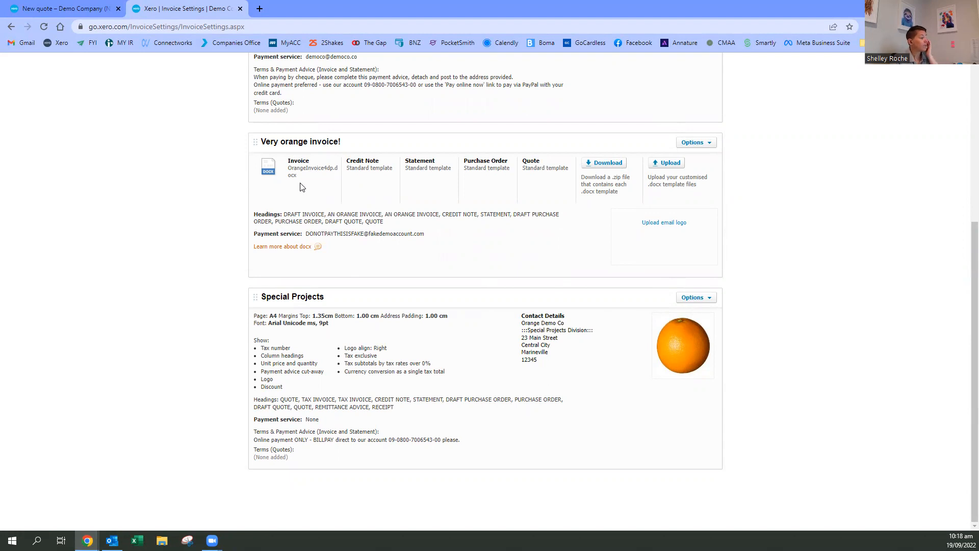
{"action": "scroll", "coordinate": [349, 223], "scroll_direction": "up", "scroll_amount": 5}
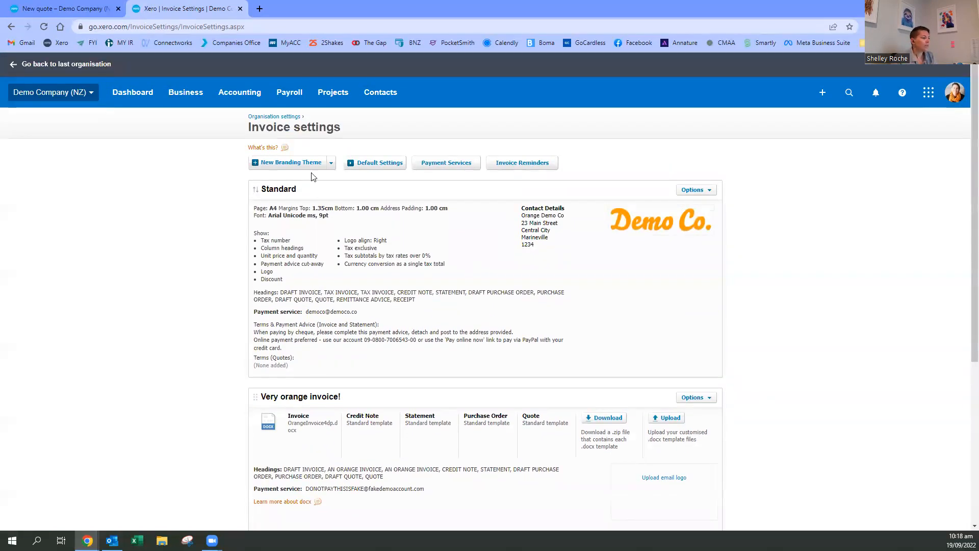
{"action": "left_click", "coordinate": [333, 164]}
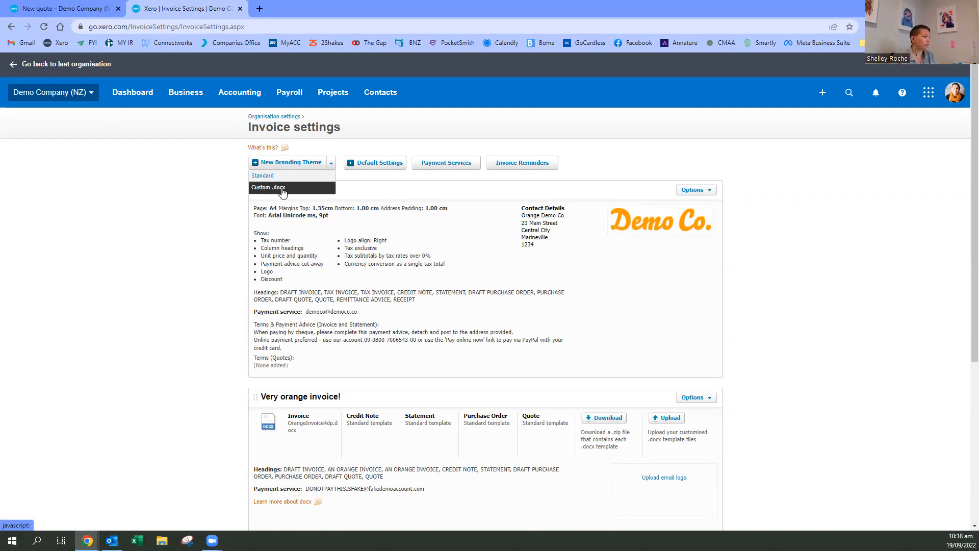
{"action": "left_click", "coordinate": [256, 179]}
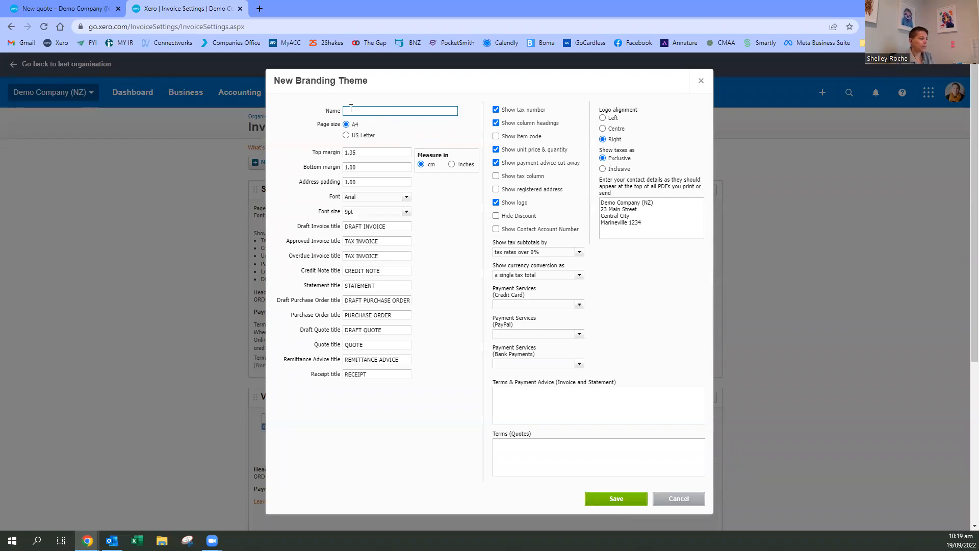
{"action": "left_click", "coordinate": [688, 499]}
- Open the Standard branding theme for editing and examine its Terms & Payment Advice and Terms (Quotes) fields
{"action": "left_click", "coordinate": [706, 192]}
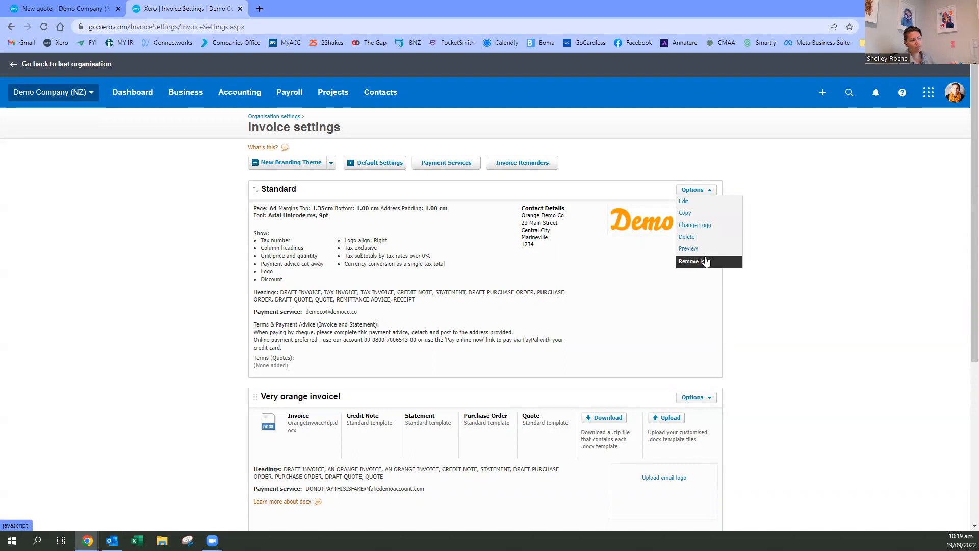
{"action": "left_click", "coordinate": [683, 203]}
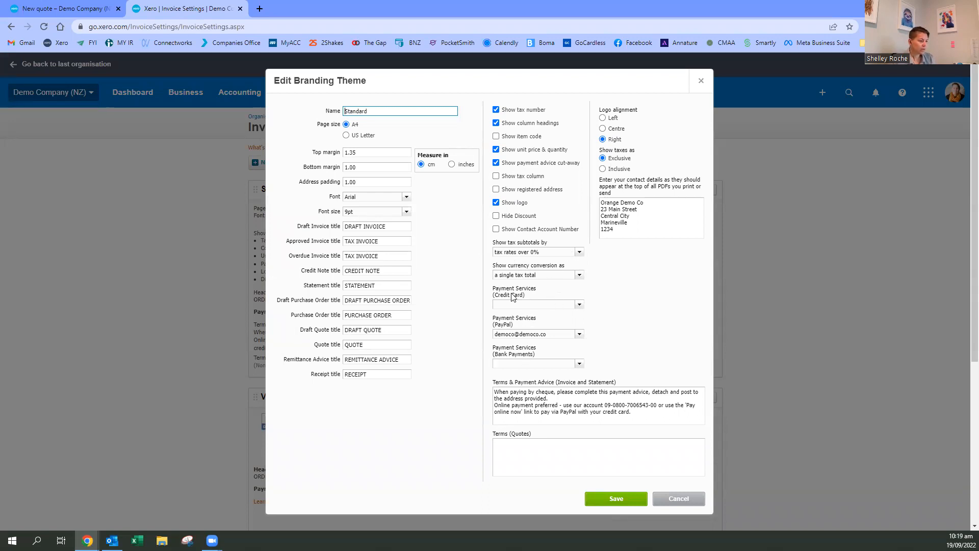
{"action": "scroll", "coordinate": [589, 302], "scroll_direction": "down", "scroll_amount": 2}
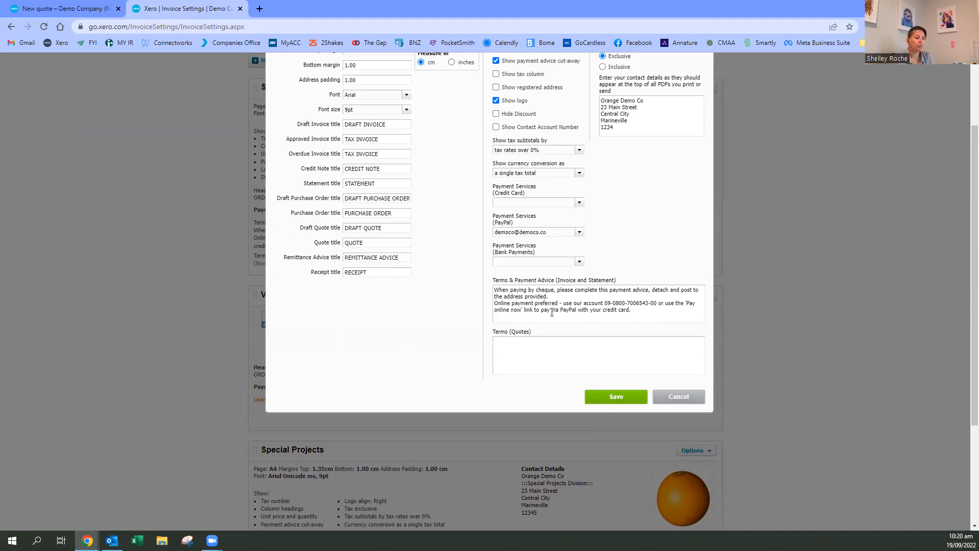
{"action": "left_click", "coordinate": [527, 320]}
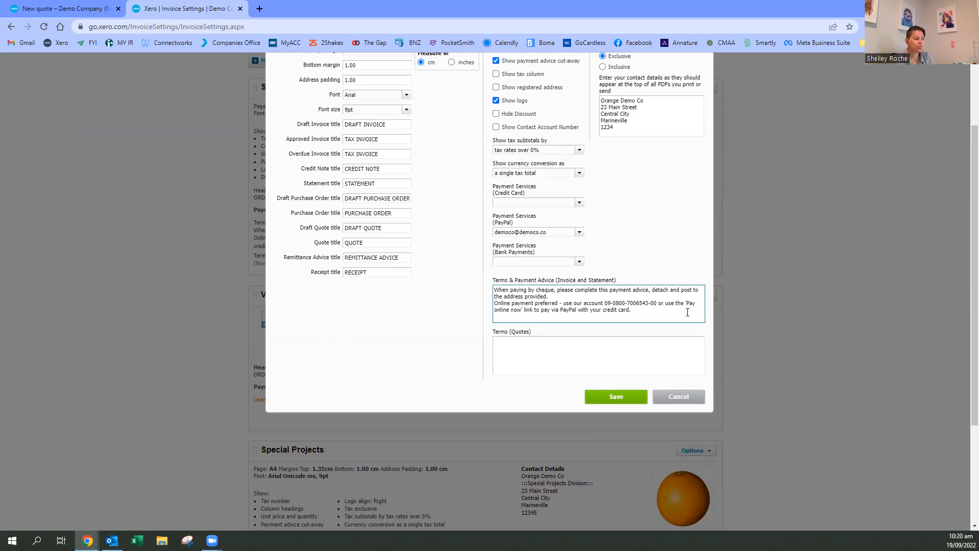
{"action": "left_click", "coordinate": [519, 356]}
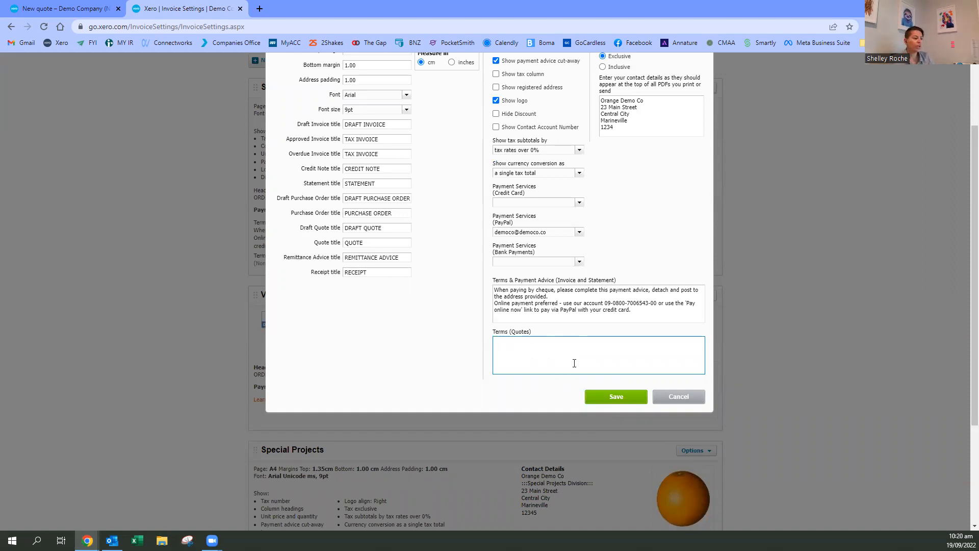
- Compare the invoice payment advice with the quote terms field and save the Standard branding theme
{"action": "scroll", "coordinate": [559, 383], "scroll_direction": "up", "scroll_amount": 2}
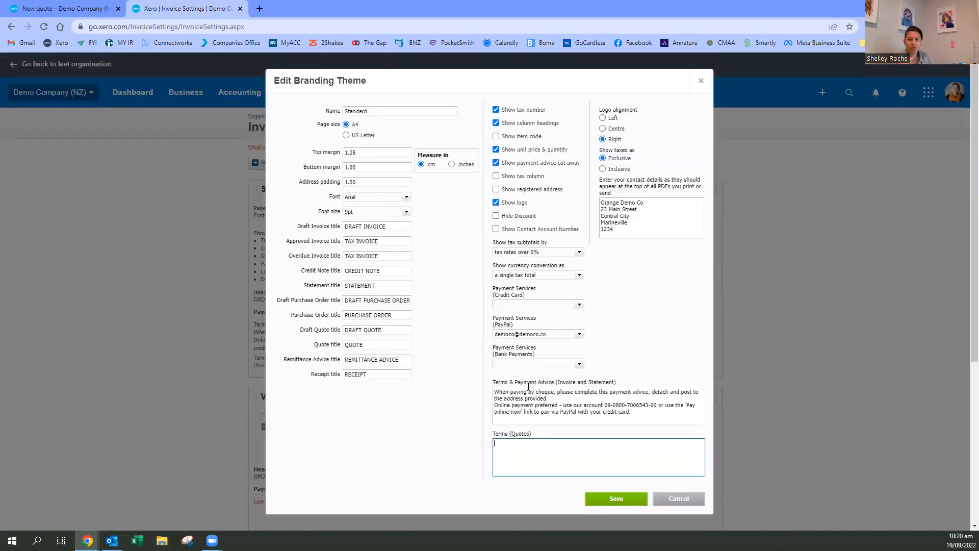
{"action": "left_click", "coordinate": [526, 451]}
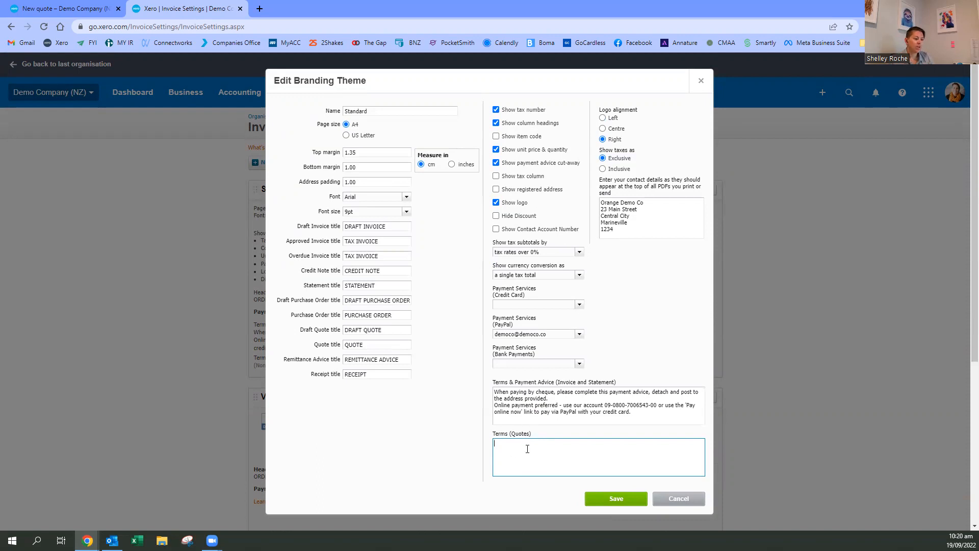
{"action": "left_click_drag", "start_coordinate": [533, 404], "coordinate": [604, 412]}
{"action": "left_click", "coordinate": [604, 413]}
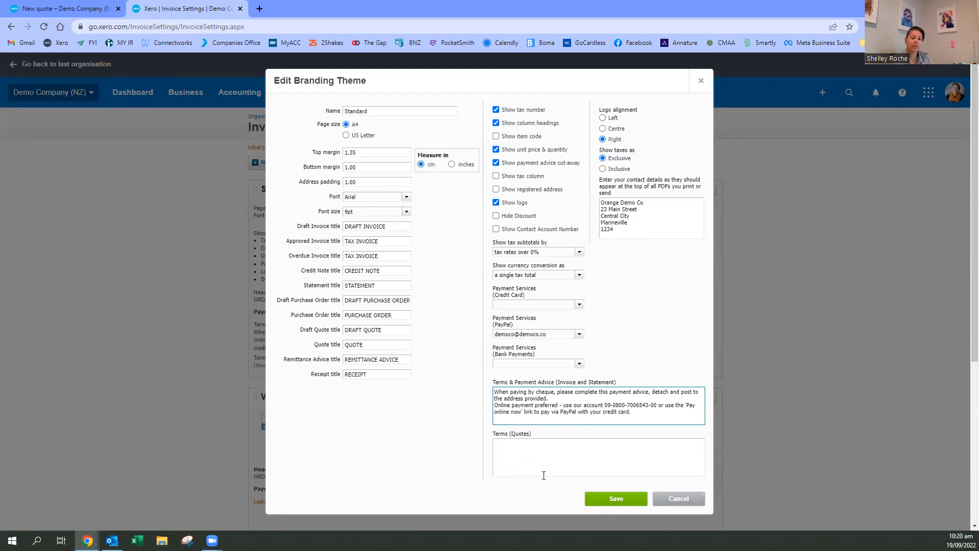
{"action": "left_click", "coordinate": [514, 455]}
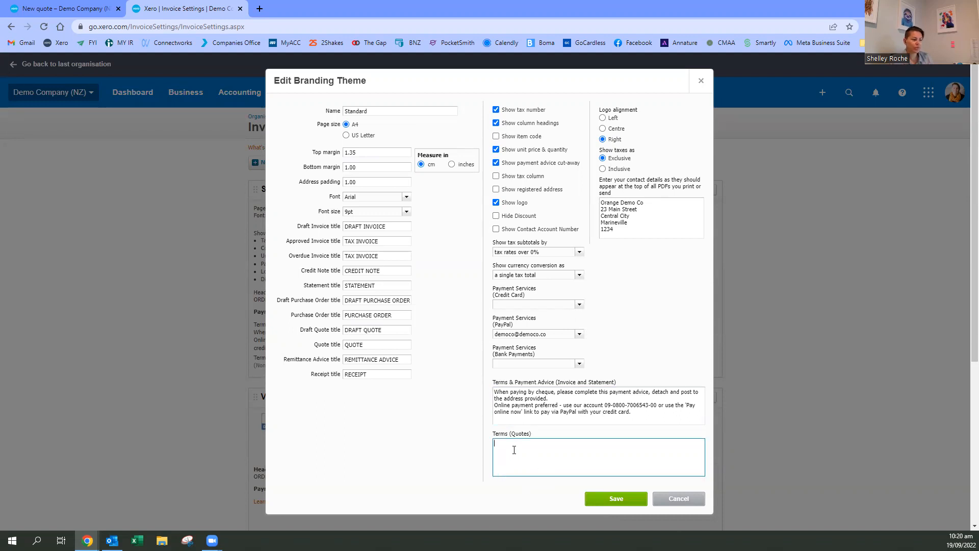
{"action": "left_click_drag", "start_coordinate": [506, 399], "coordinate": [596, 412]}
{"action": "left_click", "coordinate": [529, 395]}
{"action": "left_click", "coordinate": [597, 409]}
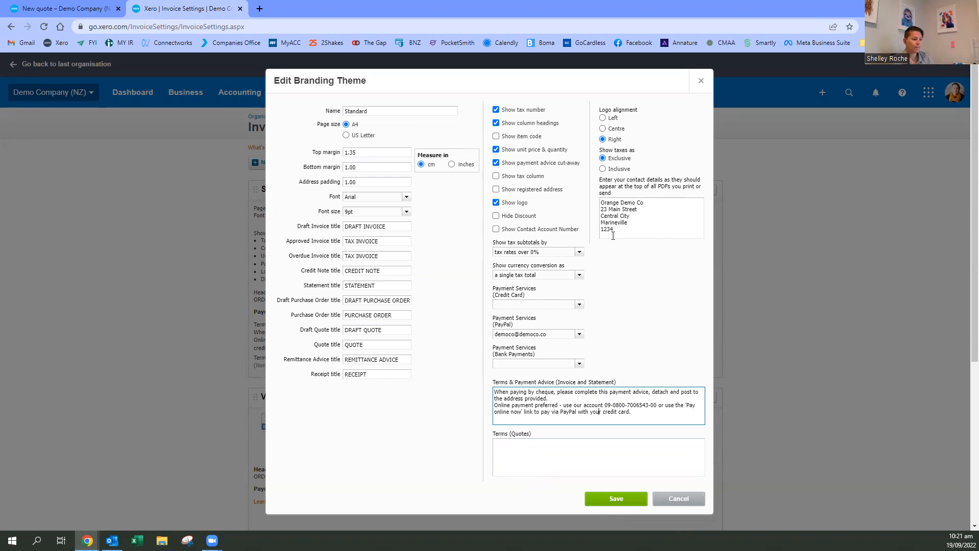
{"action": "left_click", "coordinate": [620, 500]}
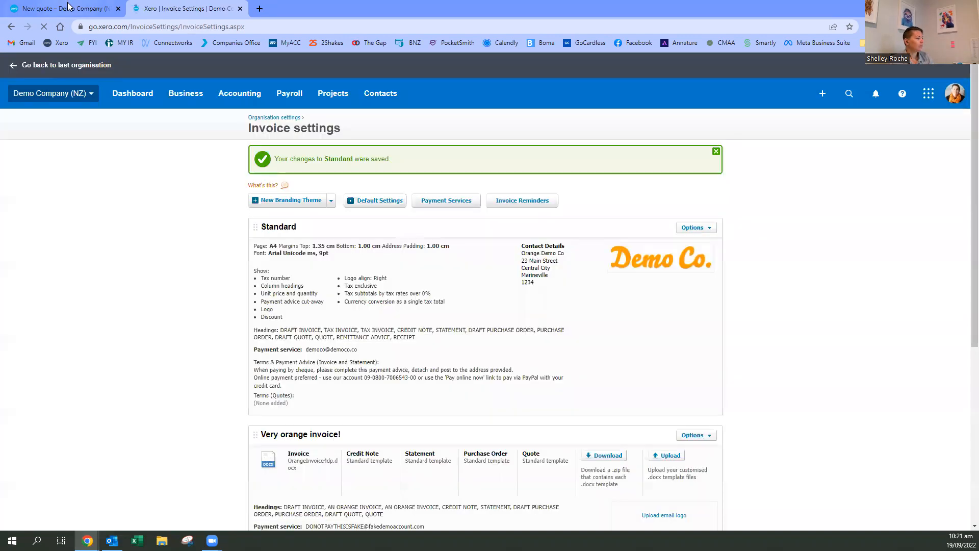
- Return to the new quote and send it to the recipient's email address with the default subject and message
{"action": "left_click", "coordinate": [66, 9]}
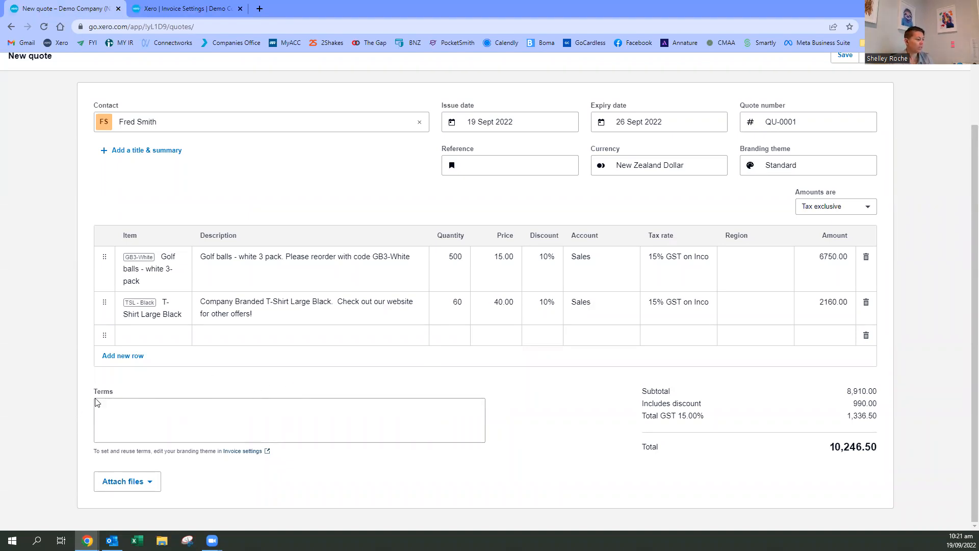
{"action": "scroll", "coordinate": [647, 407], "scroll_direction": "up", "scroll_amount": 1}
{"action": "scroll", "coordinate": [647, 407], "scroll_direction": "up", "scroll_amount": 1}
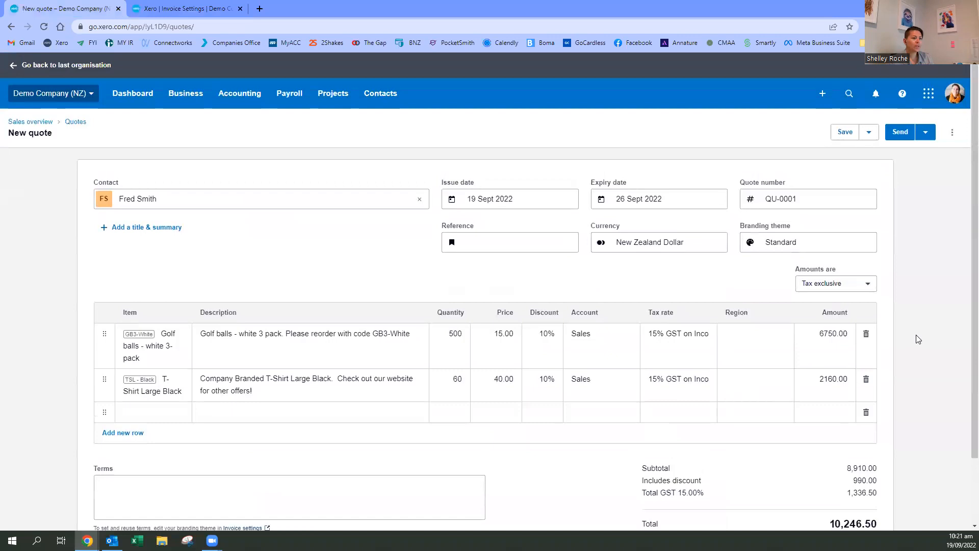
{"action": "left_click", "coordinate": [902, 134]}
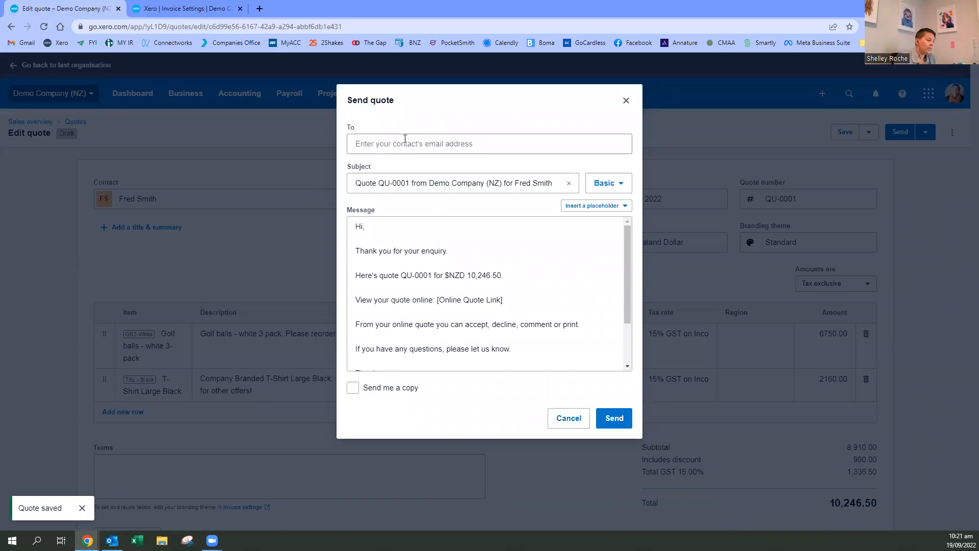
{"action": "left_click", "coordinate": [406, 141]}
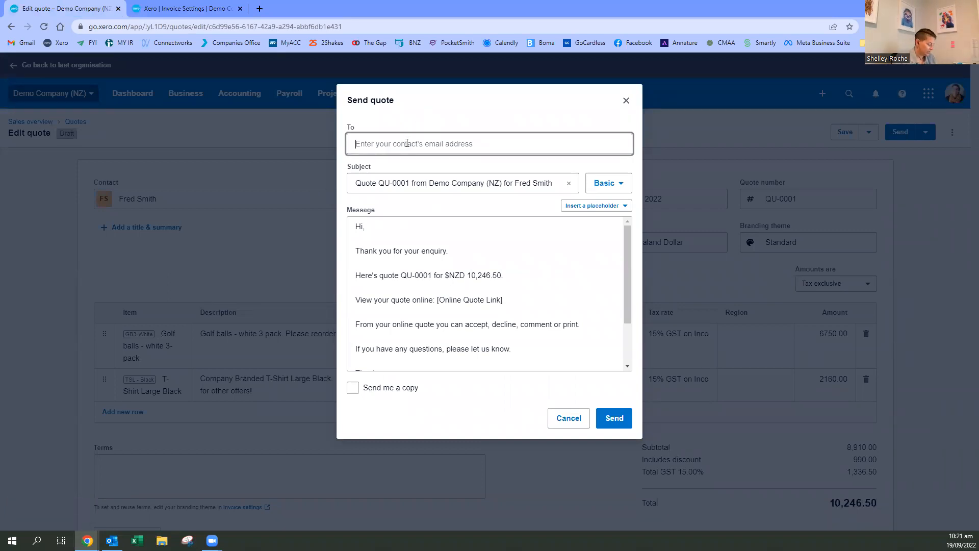
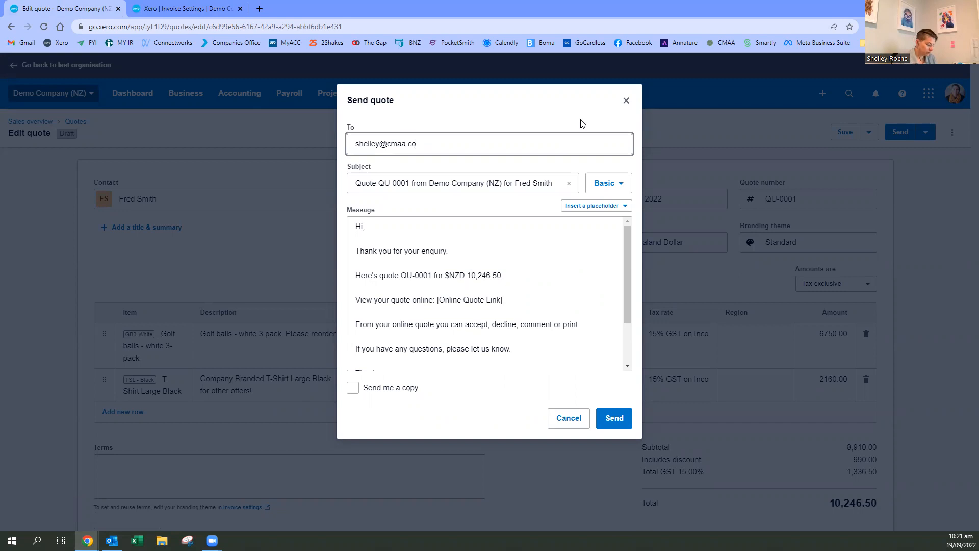
{"action": "left_click", "coordinate": [620, 415]}
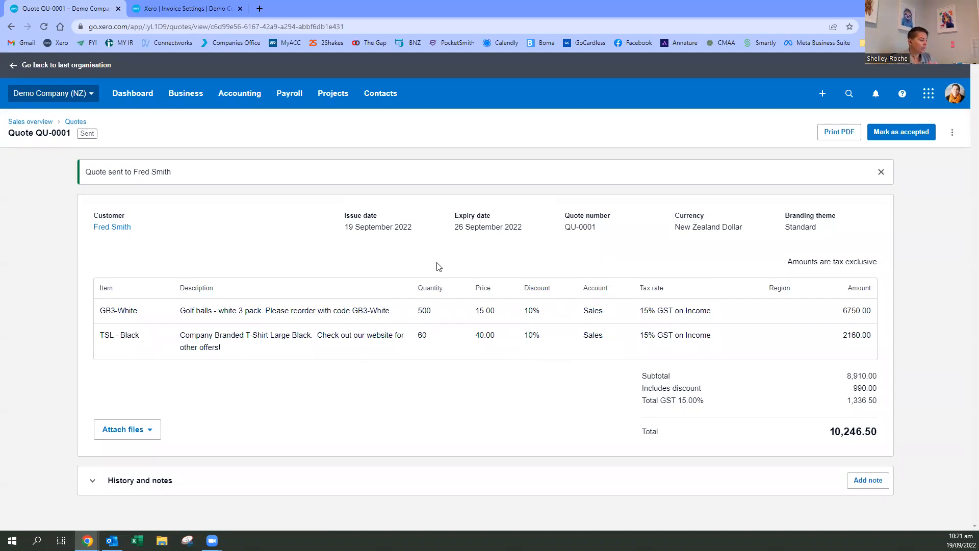
- Switch to Outlook to open the emailed quote online, accept it as the customer and close the online quote
{"action": "left_click", "coordinate": [113, 540]}
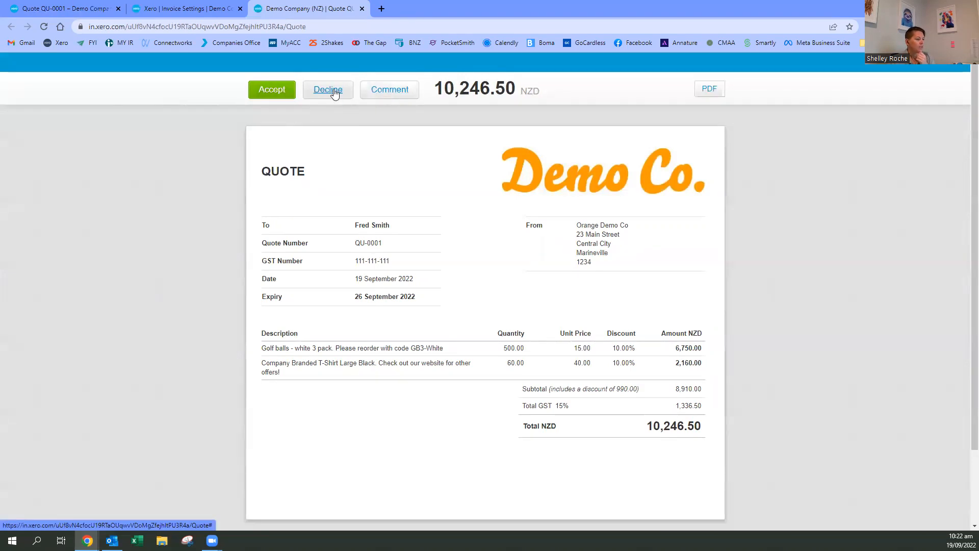
{"action": "left_click", "coordinate": [264, 96]}
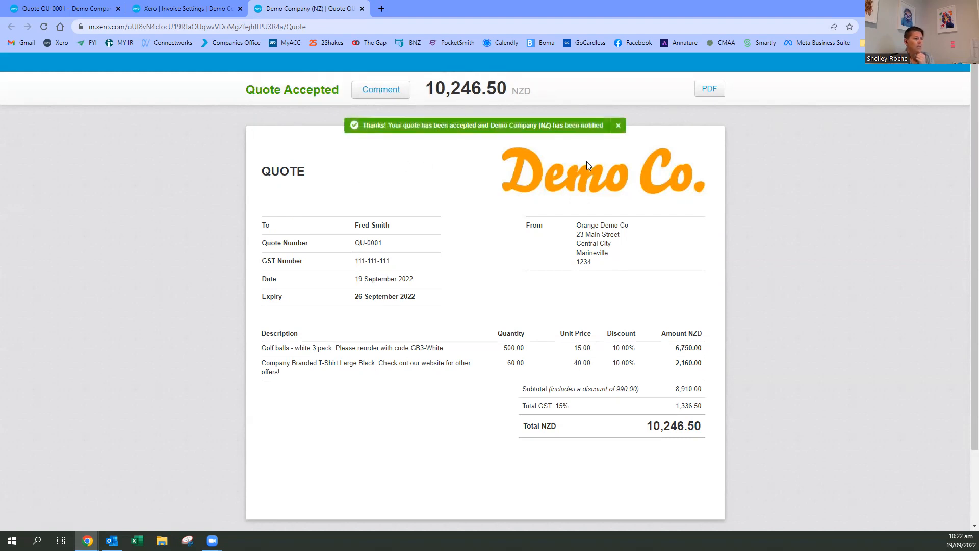
{"action": "left_click", "coordinate": [362, 8]}
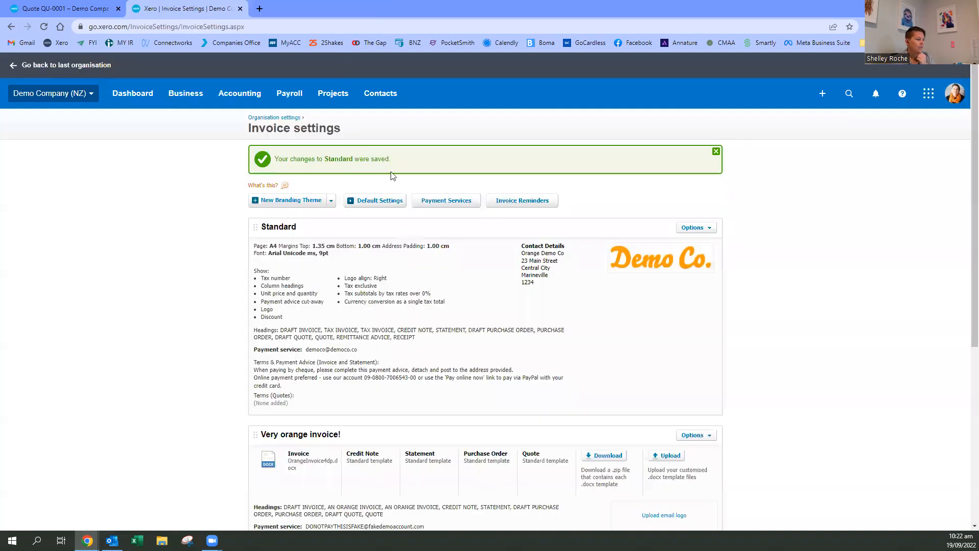
- Reload quote QU-0001 in Xero and create an invoice from it, marking the quote as invoiced
{"action": "left_click", "coordinate": [104, 8]}
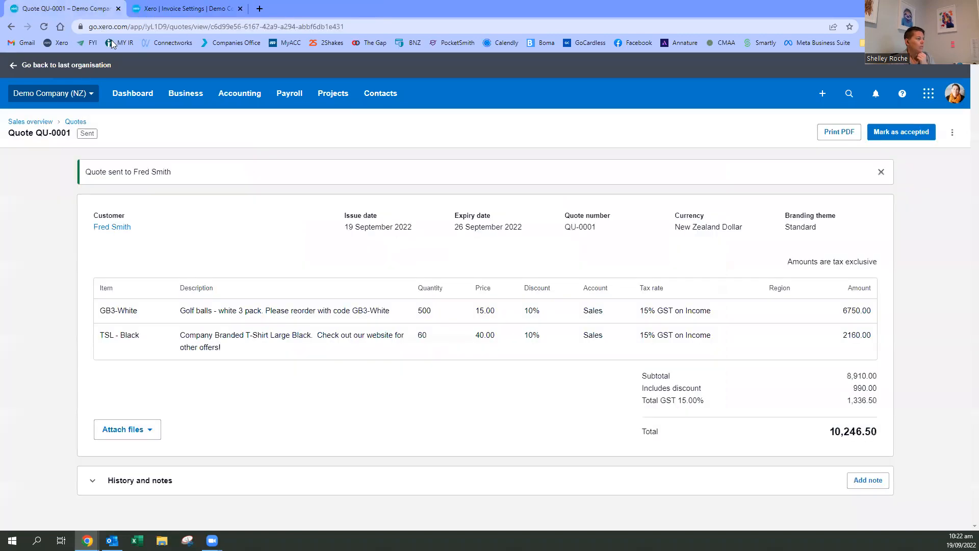
{"action": "left_click", "coordinate": [43, 27]}
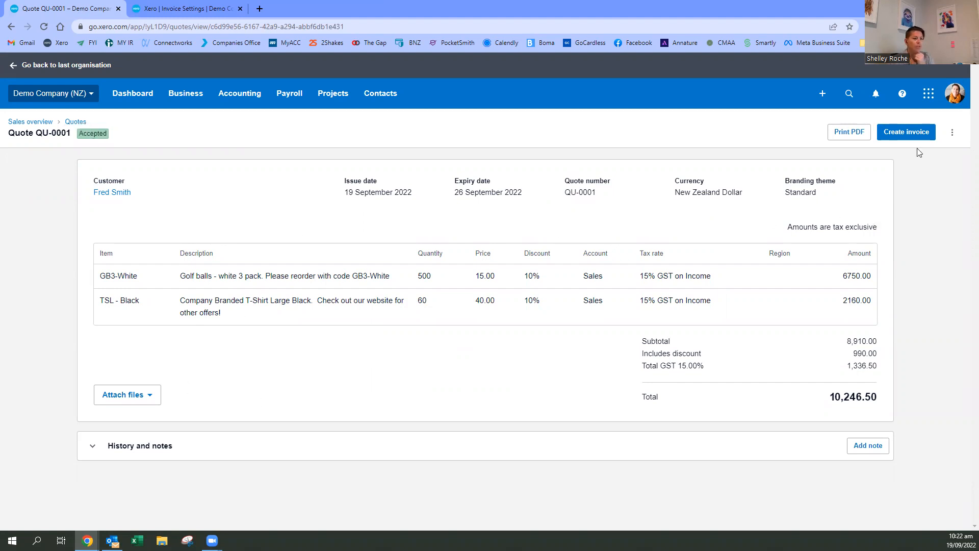
{"action": "left_click", "coordinate": [901, 136]}
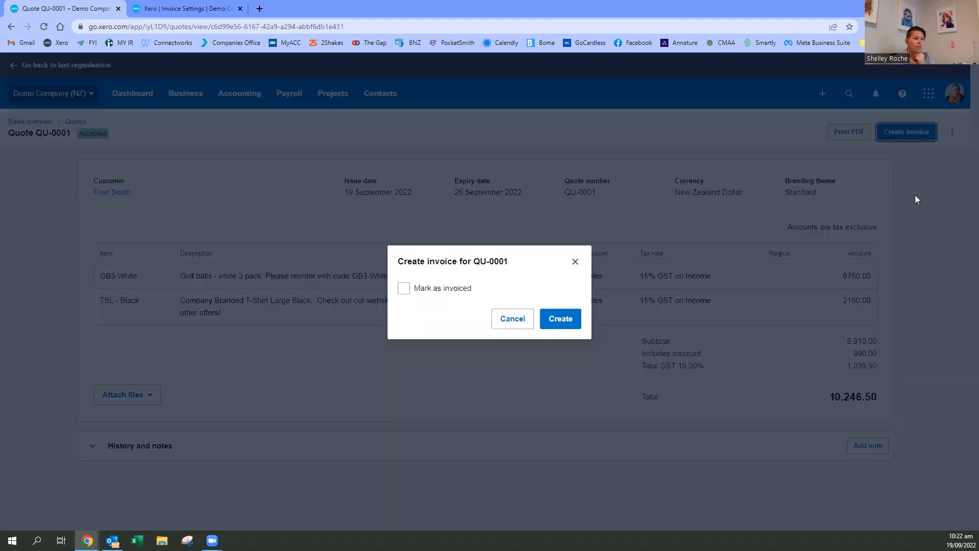
{"action": "left_click", "coordinate": [406, 288]}
{"action": "left_click", "coordinate": [561, 319]}
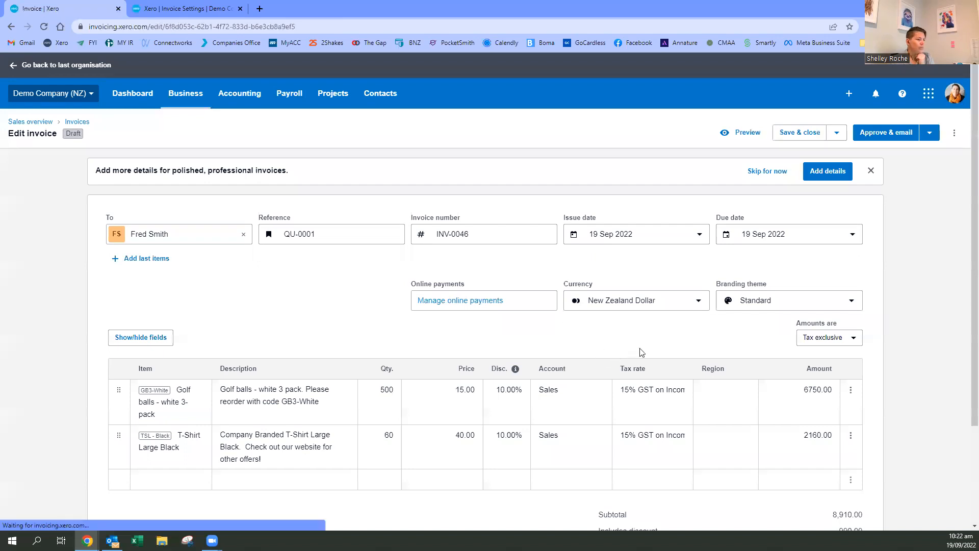
- Review the details, line items and totals of the draft invoice made from the quote, and try to approve and email it
{"action": "scroll", "coordinate": [903, 265], "scroll_direction": "down", "scroll_amount": 2}
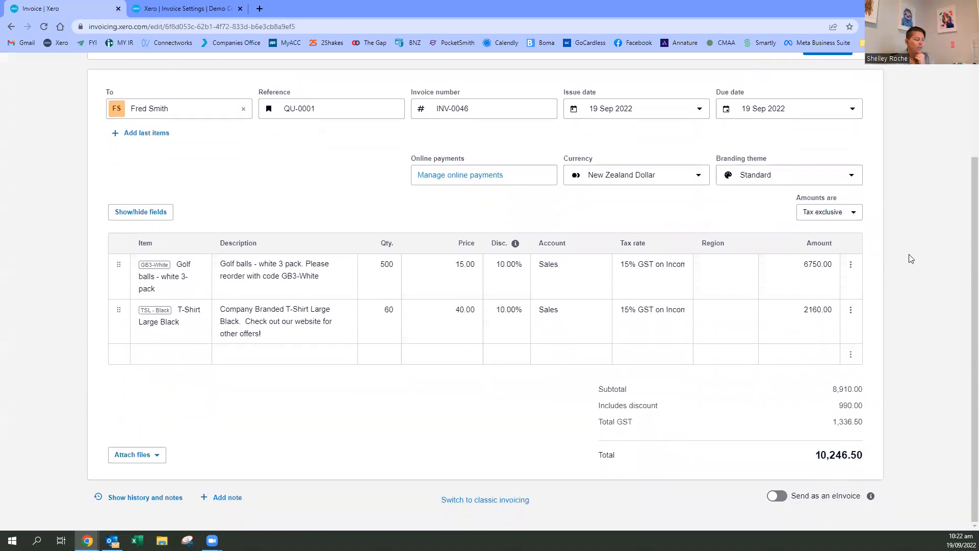
{"action": "scroll", "coordinate": [909, 254], "scroll_direction": "up", "scroll_amount": 2}
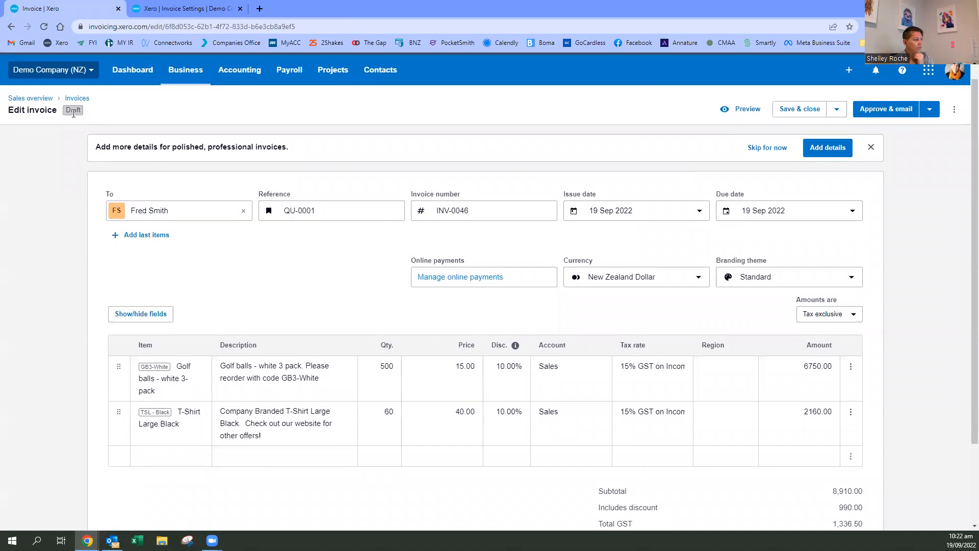
{"action": "scroll", "coordinate": [910, 173], "scroll_direction": "down", "scroll_amount": 1}
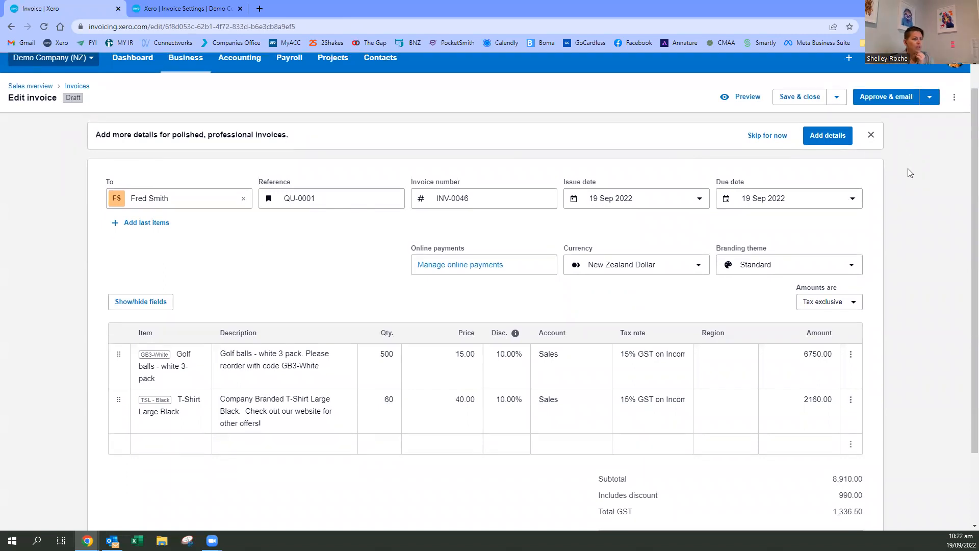
{"action": "scroll", "coordinate": [910, 173], "scroll_direction": "down", "scroll_amount": 3}
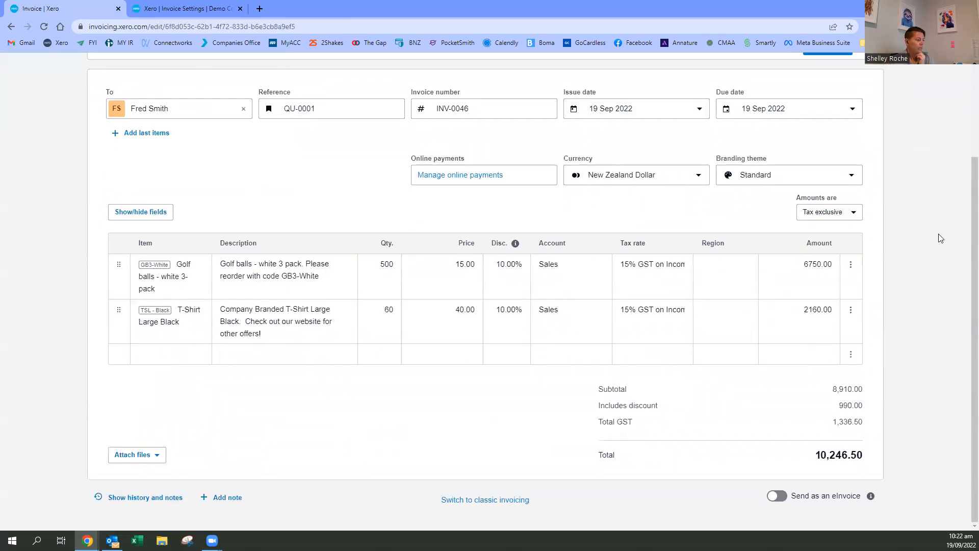
{"action": "scroll", "coordinate": [942, 239], "scroll_direction": "up", "scroll_amount": 4}
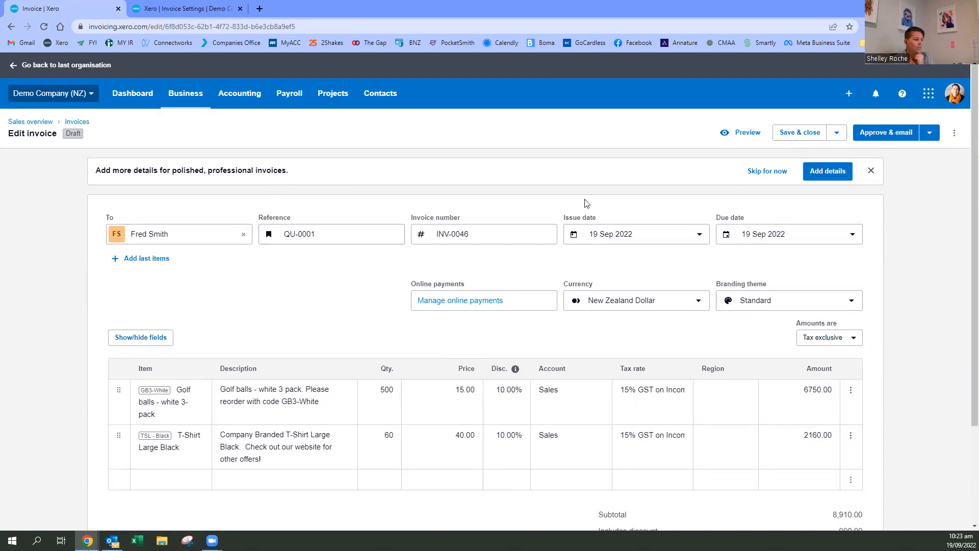
{"action": "left_click", "coordinate": [892, 137]}
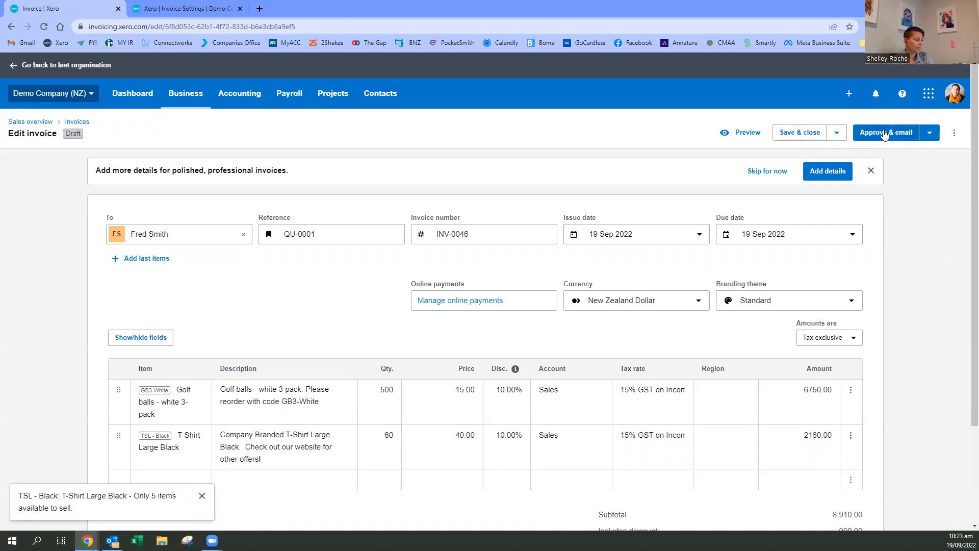
{"action": "scroll", "coordinate": [210, 472], "scroll_direction": "down", "scroll_amount": 2}
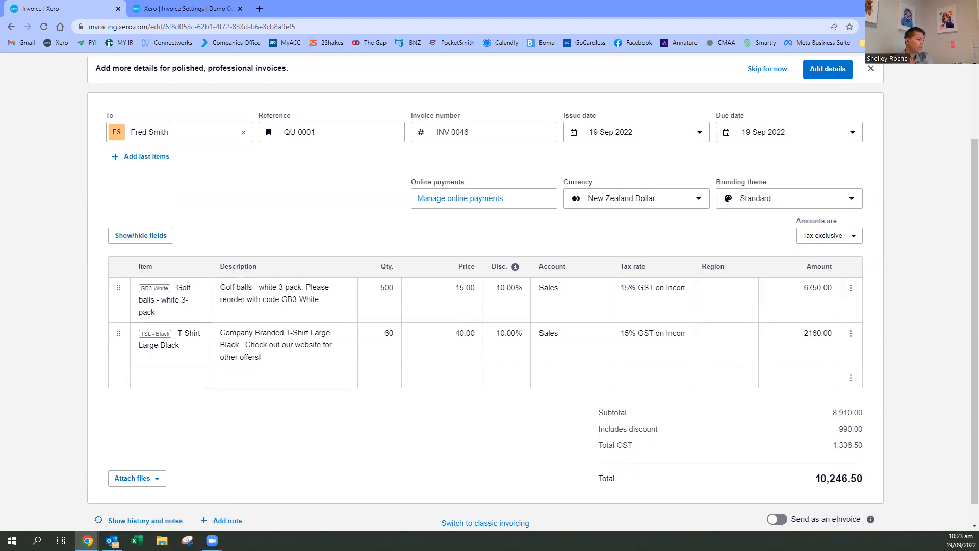
- Set the black T-shirt line's quantity to 5 and add a description-only line reading "55 t-shits to be invoiced when stock arrives"
{"action": "left_click", "coordinate": [379, 339]}
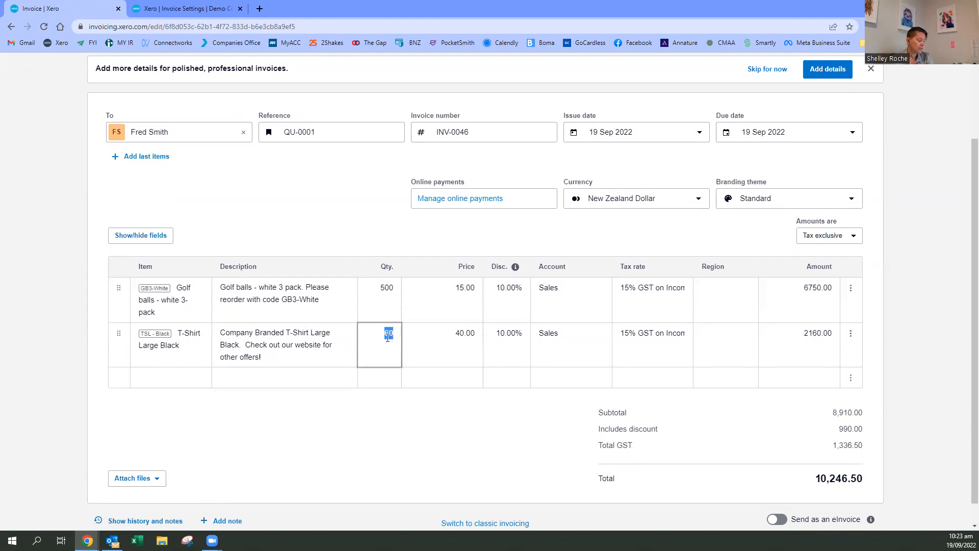
{"action": "type", "text": "5"}
{"action": "left_click", "coordinate": [409, 456]}
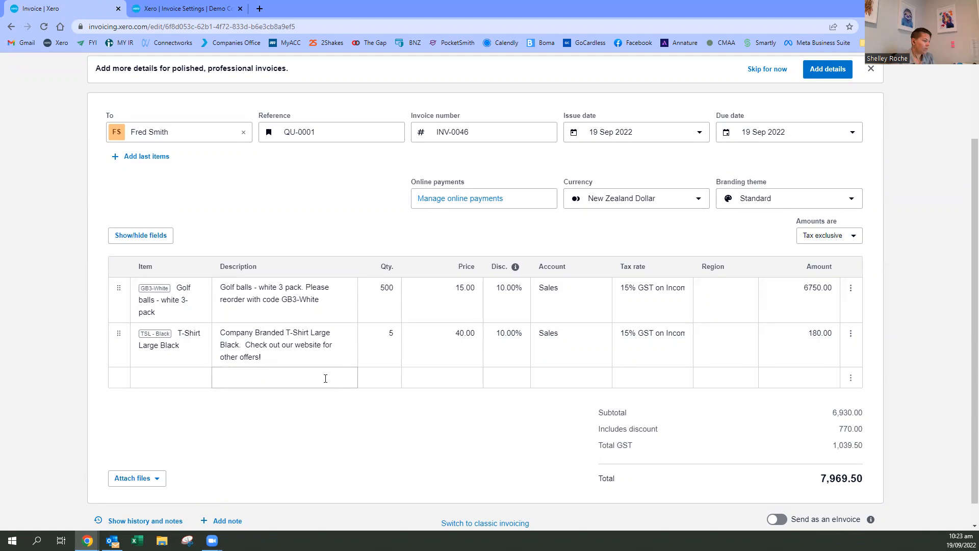
{"action": "type", "text": "55"}
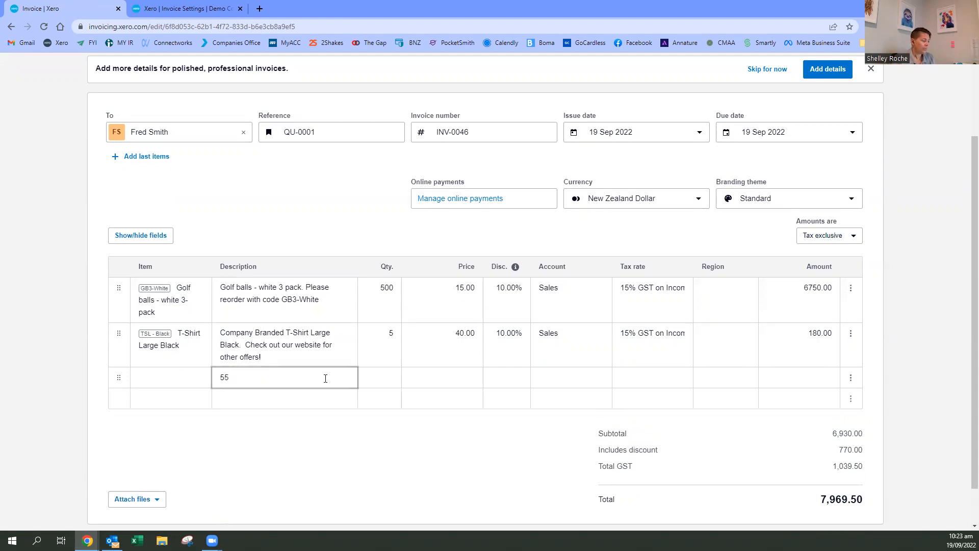
{"action": "type", "text": " t-shits to be in"}
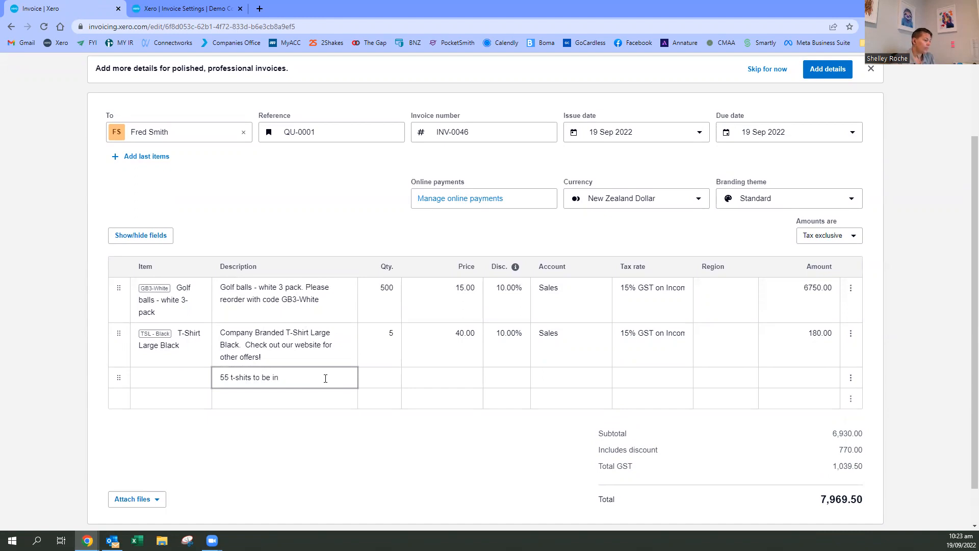
{"action": "type", "text": "voiced when stock arrives"}
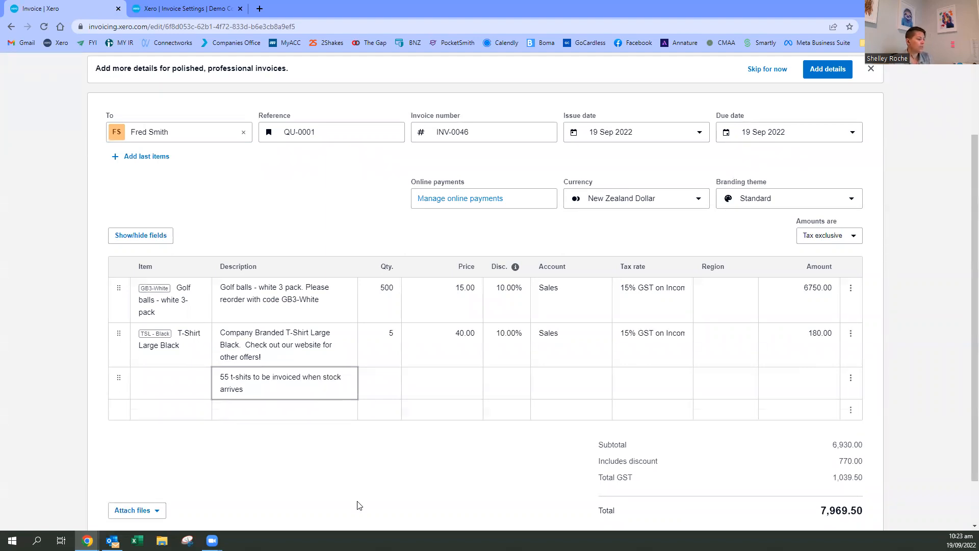
{"action": "left_click", "coordinate": [334, 482]}
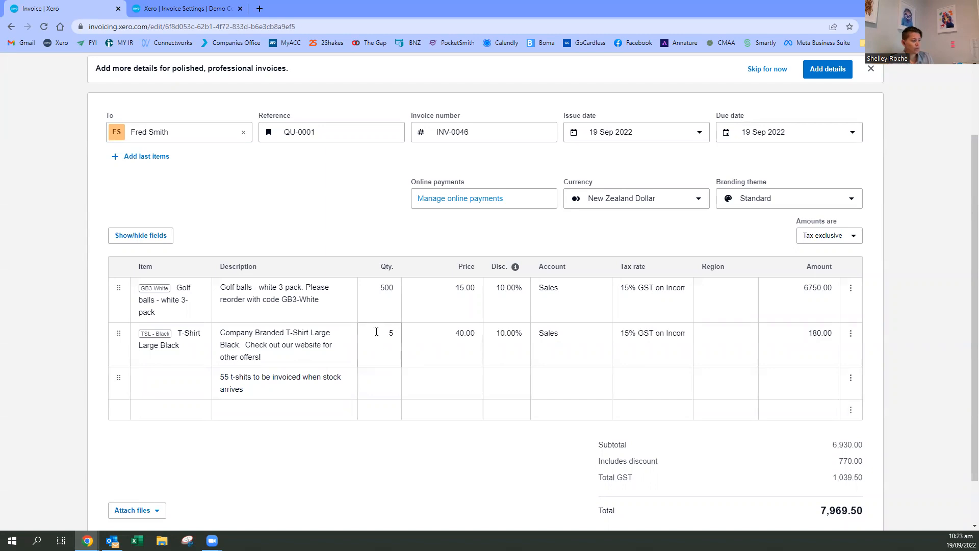
- Approve the invoice and email it to the customer with the default message and the PDF attached
{"action": "scroll", "coordinate": [300, 438], "scroll_direction": "down", "scroll_amount": 1}
{"action": "scroll", "coordinate": [339, 433], "scroll_direction": "up", "scroll_amount": 1}
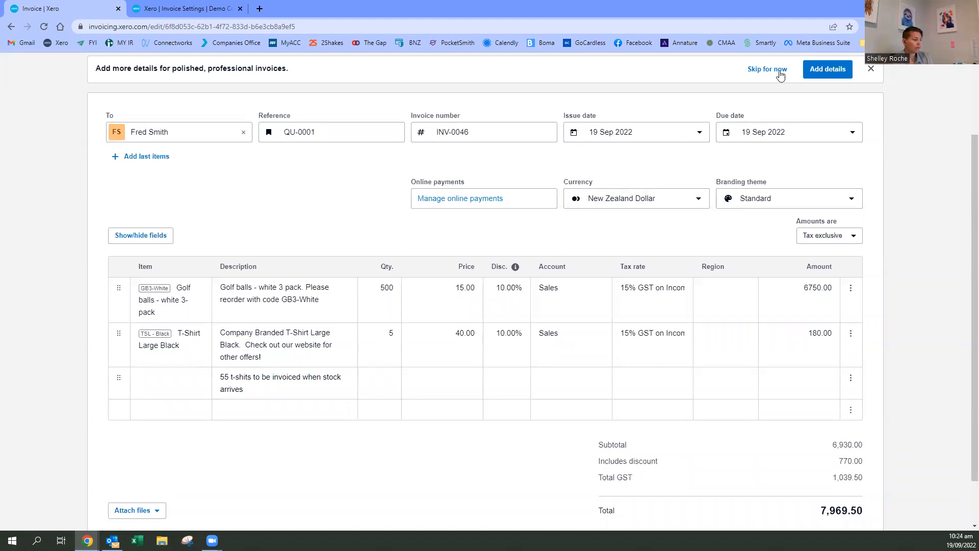
{"action": "scroll", "coordinate": [873, 93], "scroll_direction": "up", "scroll_amount": 1}
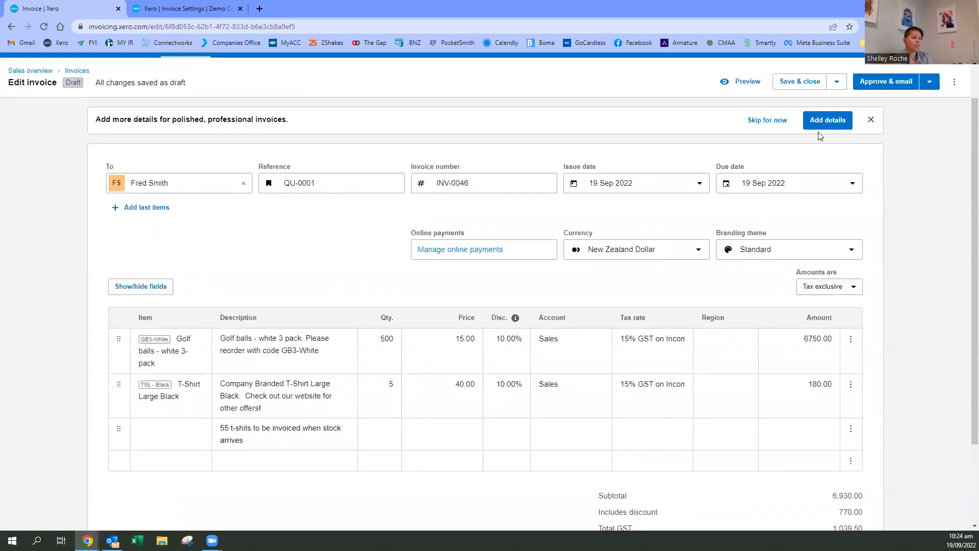
{"action": "left_click", "coordinate": [889, 80]}
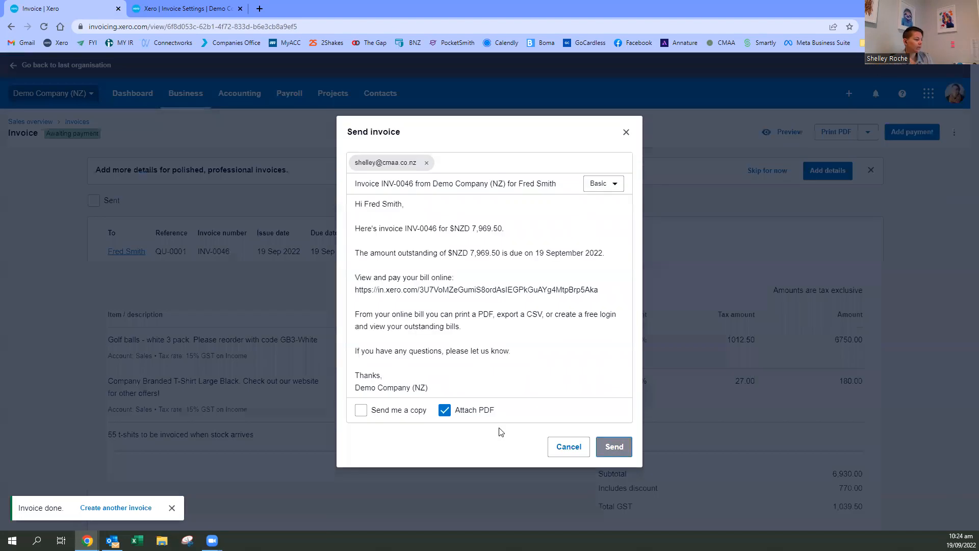
{"action": "left_click", "coordinate": [616, 447]}
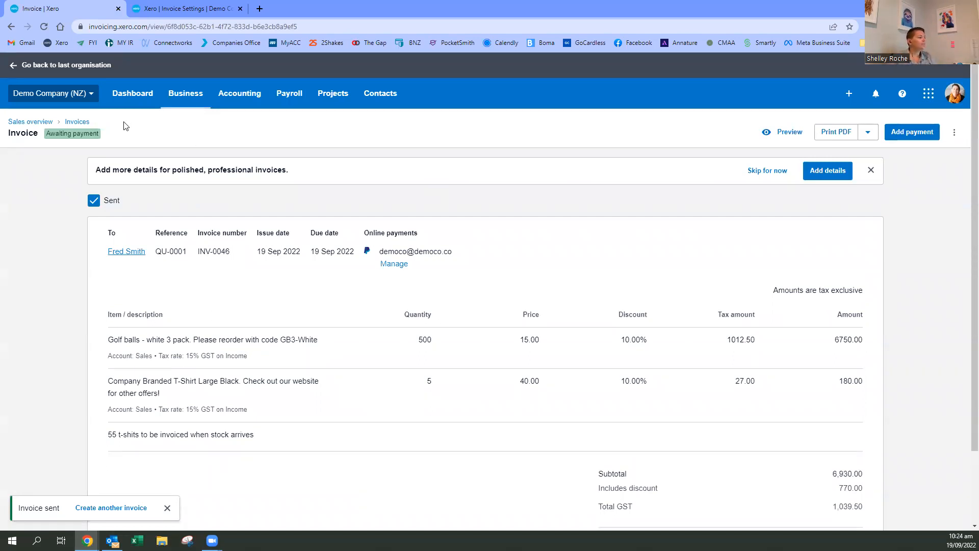
- Return to the invoices awaiting payment, open INV-0045 and start creating a credit to apply to it
{"action": "left_click", "coordinate": [81, 122]}
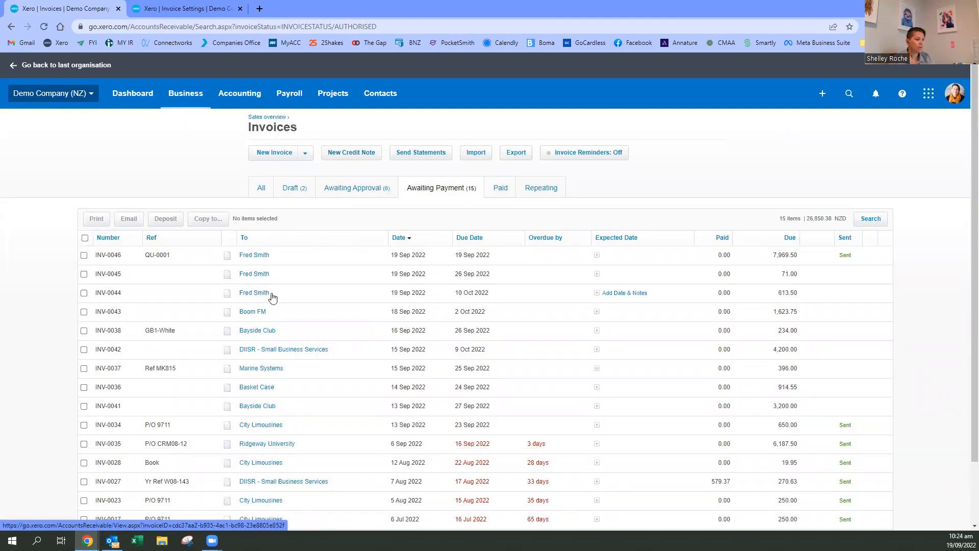
{"action": "left_click", "coordinate": [257, 276]}
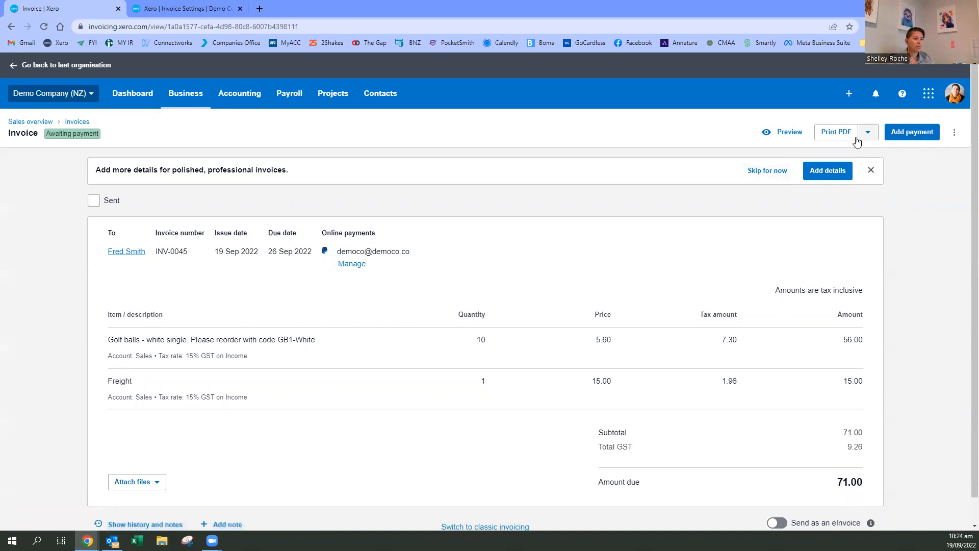
{"action": "left_click", "coordinate": [954, 136]}
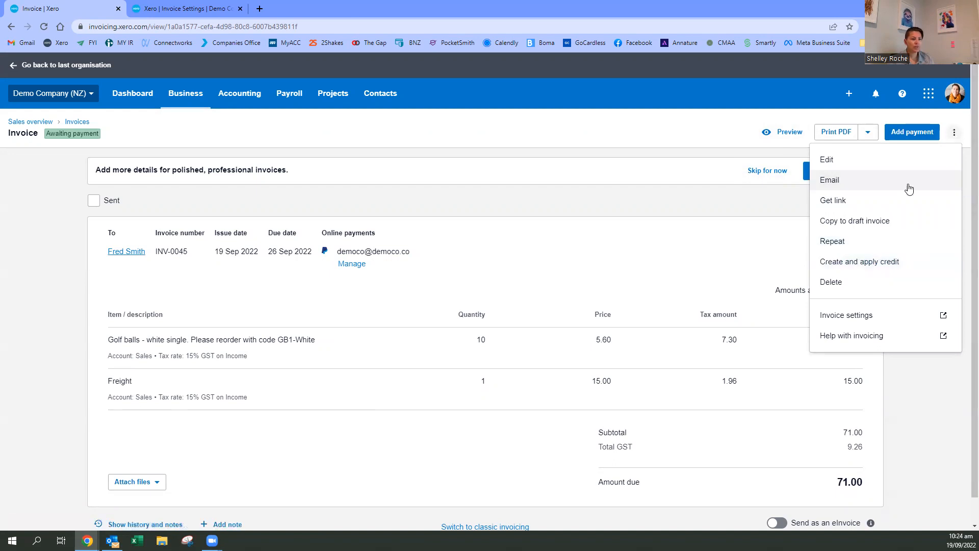
{"action": "left_click", "coordinate": [846, 269]}
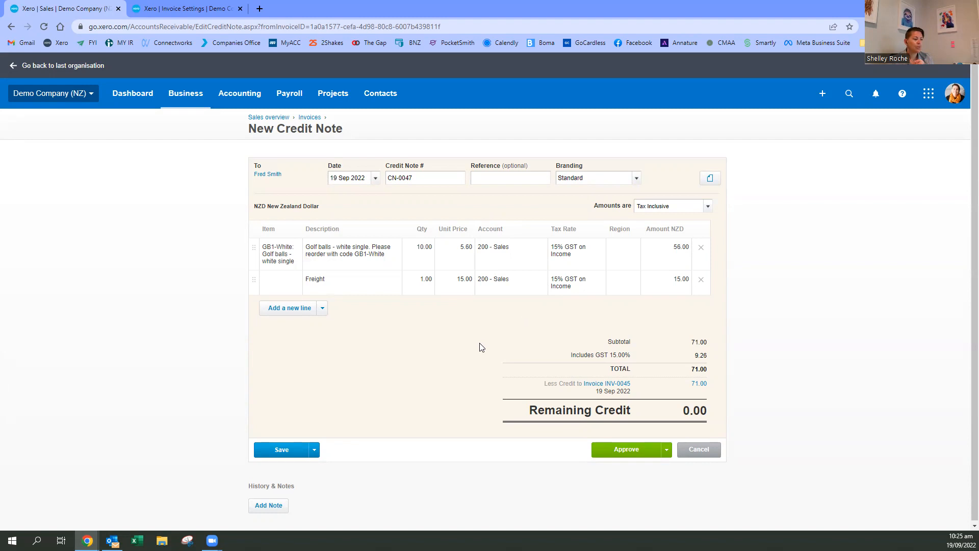
- Search the golf balls line's account choices for "bad" and "deb", and look through the expense accounts
{"action": "left_click", "coordinate": [522, 250]}
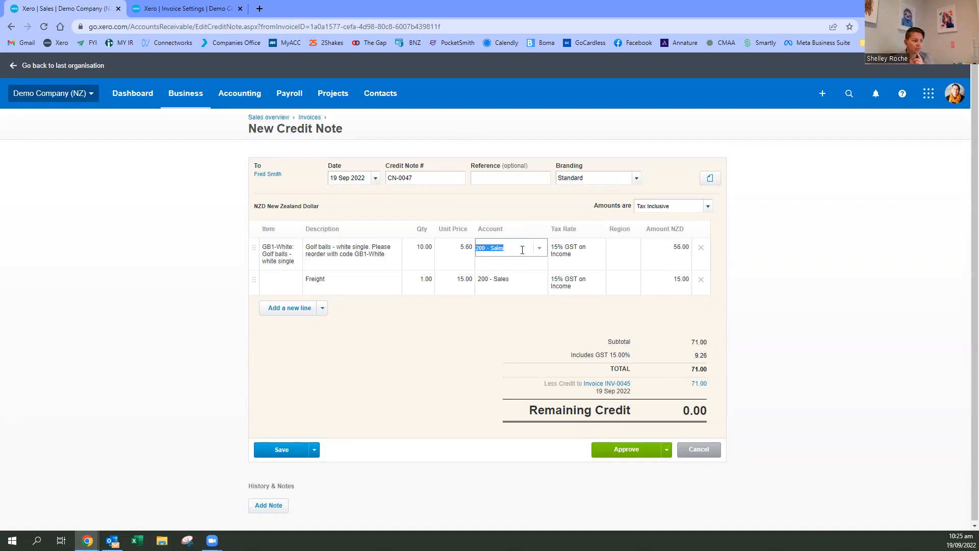
{"action": "type", "text": "bad"}
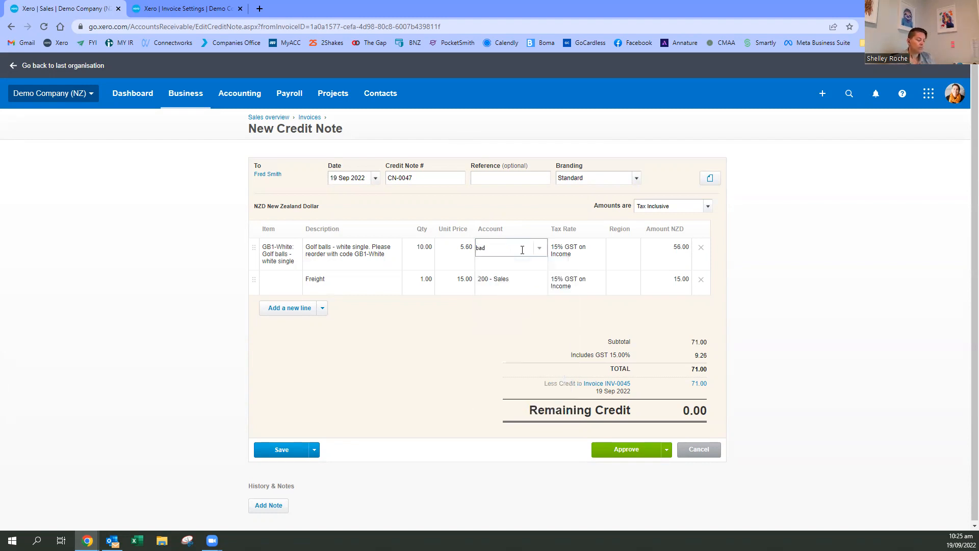
{"action": "key", "text": "BackSpace"}
{"action": "key", "text": "BackSpace"}
{"action": "key", "text": "BackSpace"}
{"action": "type", "text": "de"}
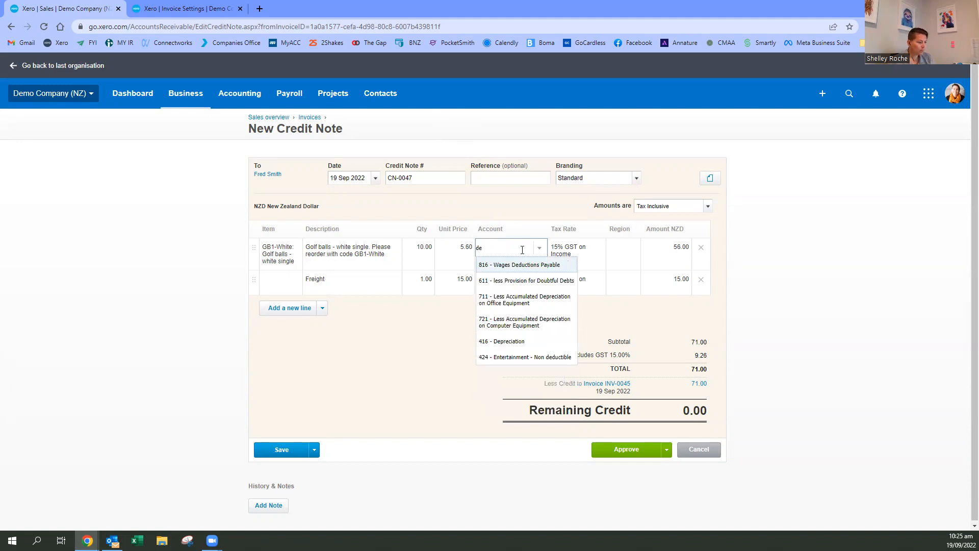
{"action": "type", "text": "b"}
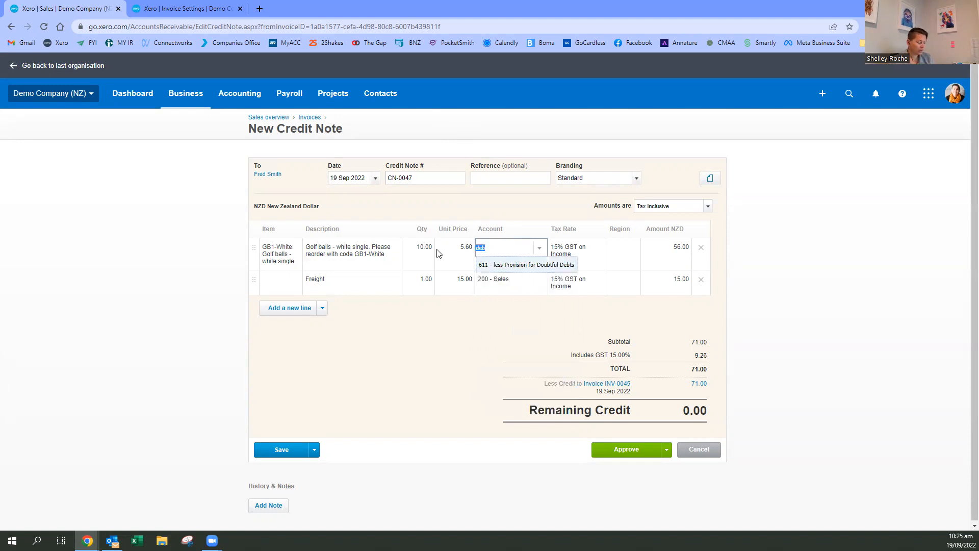
{"action": "key", "text": "BackSpace"}
{"action": "scroll", "coordinate": [543, 364], "scroll_direction": "down", "scroll_amount": 6}
{"action": "scroll", "coordinate": [537, 347], "scroll_direction": "down", "scroll_amount": 5}
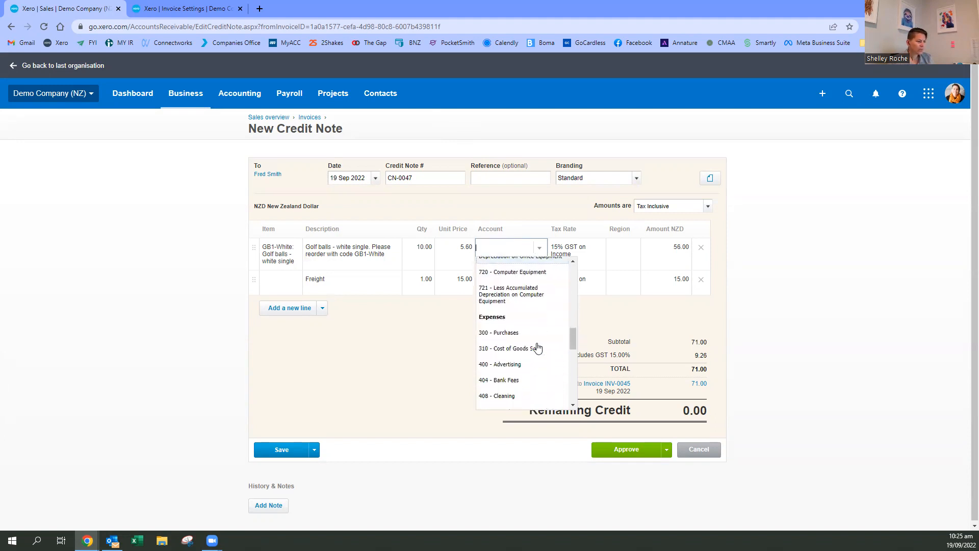
{"action": "scroll", "coordinate": [537, 347], "scroll_direction": "down", "scroll_amount": 4}
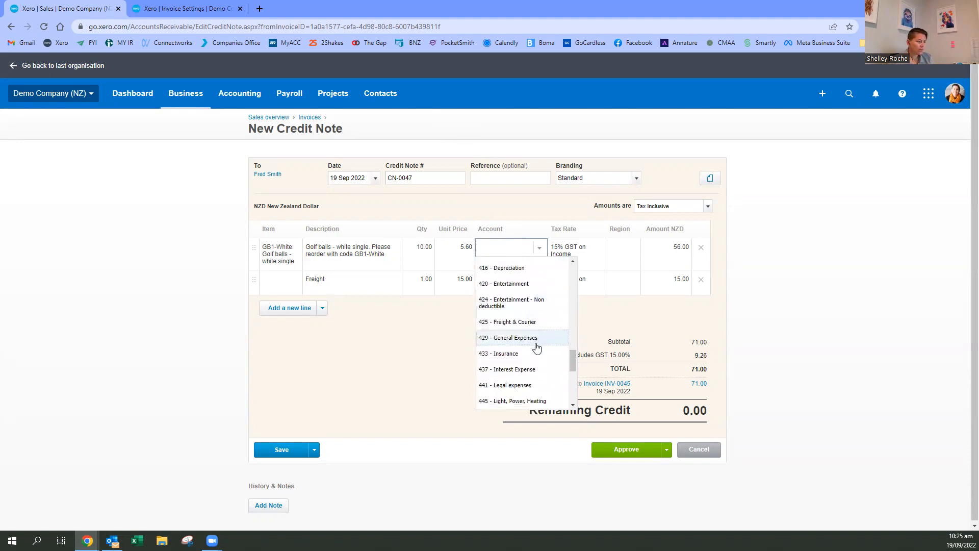
{"action": "scroll", "coordinate": [537, 346], "scroll_direction": "down", "scroll_amount": 3}
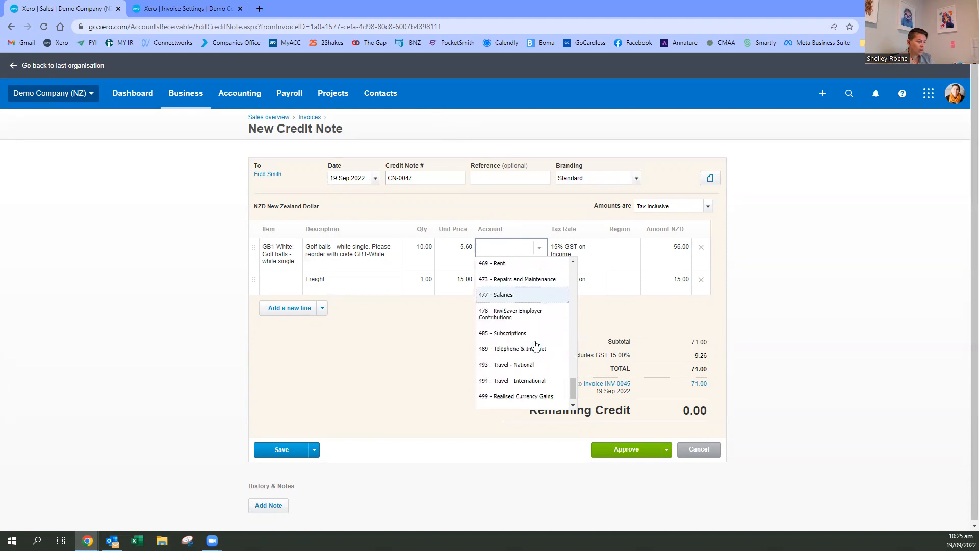
- Set the golf balls line's account back to 200 - Sales
{"action": "left_click", "coordinate": [416, 391]}
{"action": "left_click", "coordinate": [507, 247]}
{"action": "type", "text": "200"}
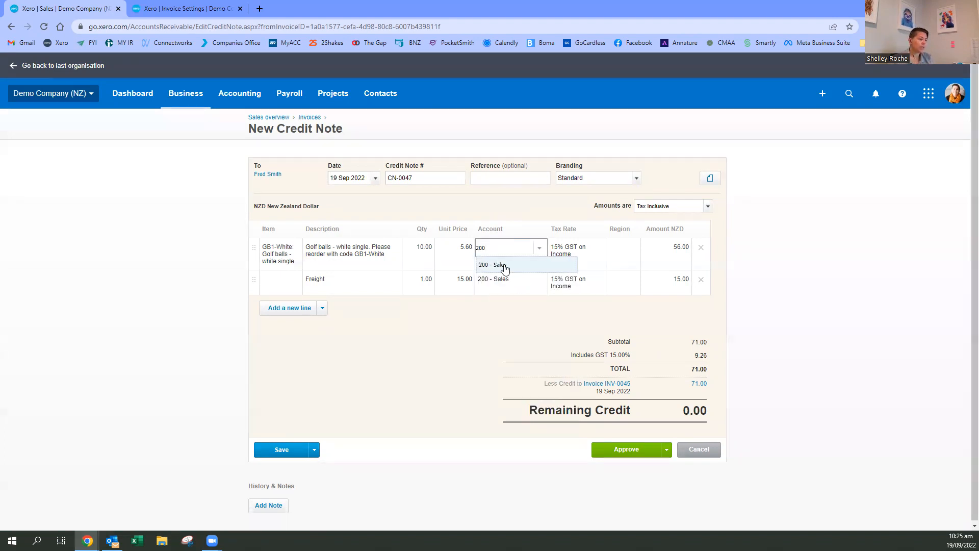
{"action": "left_click", "coordinate": [505, 266]}
{"action": "left_click", "coordinate": [459, 359]}
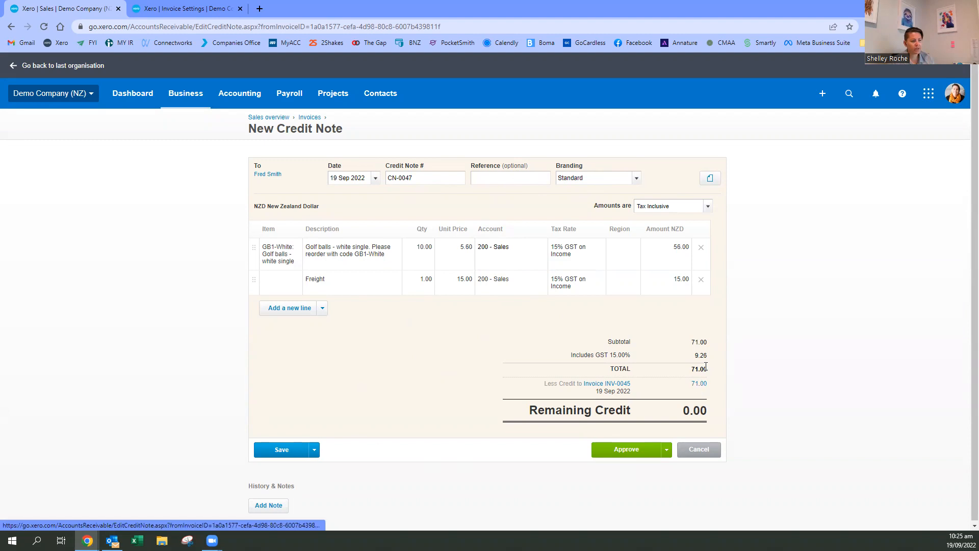
- Remove the freight line from the credit note and set the golf balls quantity to 5
{"action": "left_click", "coordinate": [701, 279]}
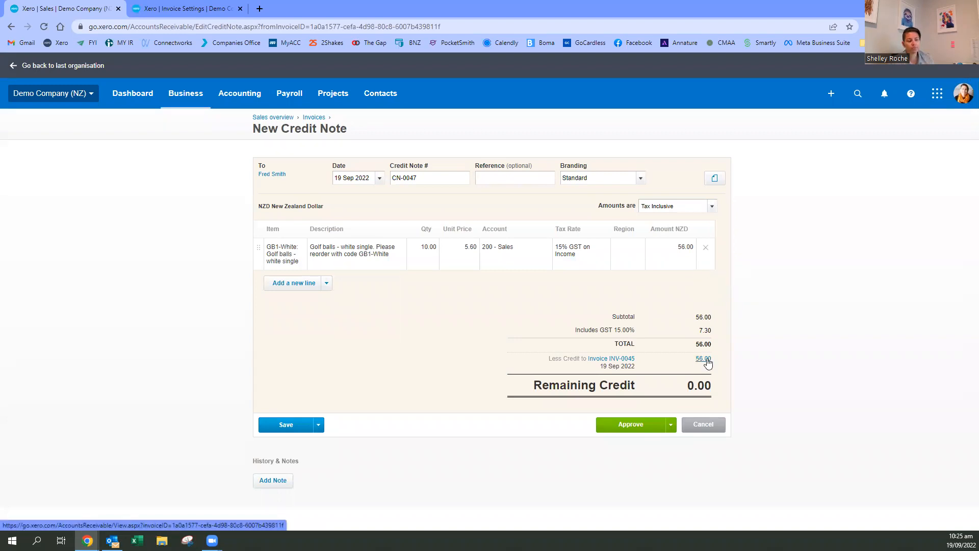
{"action": "left_click", "coordinate": [418, 248]}
{"action": "type", "text": "5"}
{"action": "left_click", "coordinate": [452, 369]}
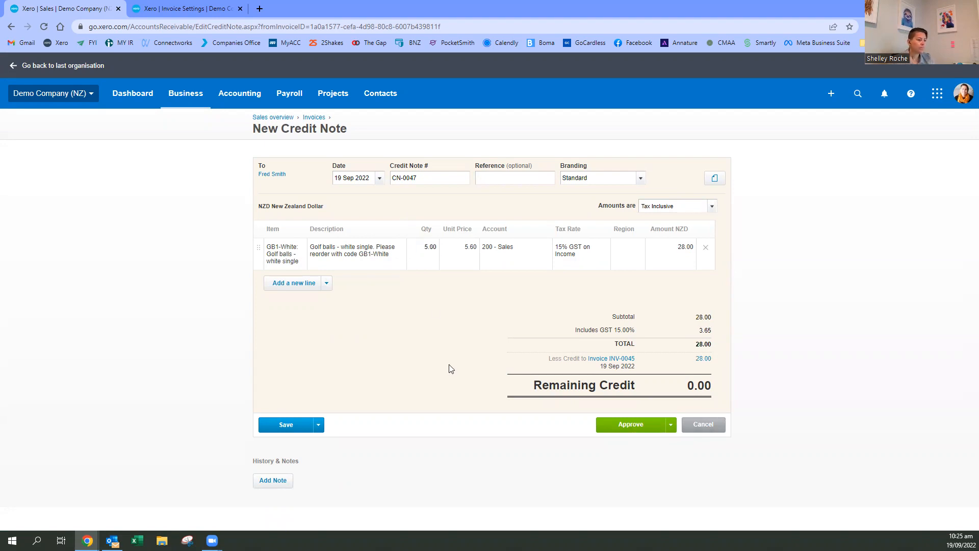
- Approve the credit note and review the credit applied to invoice INV-0045
{"action": "left_click", "coordinate": [625, 434]}
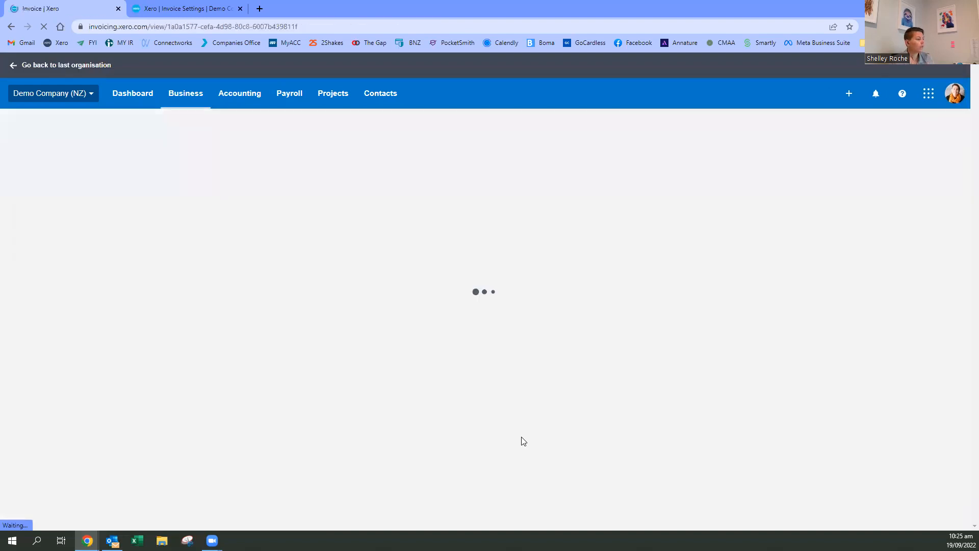
{"action": "scroll", "coordinate": [561, 423], "scroll_direction": "down", "scroll_amount": 2}
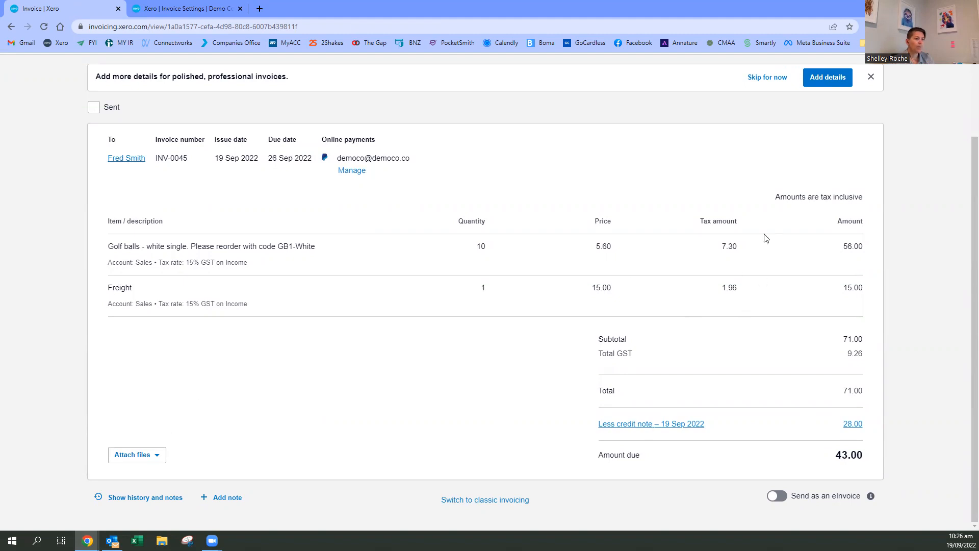
{"action": "scroll", "coordinate": [765, 238], "scroll_direction": "up", "scroll_amount": 3}
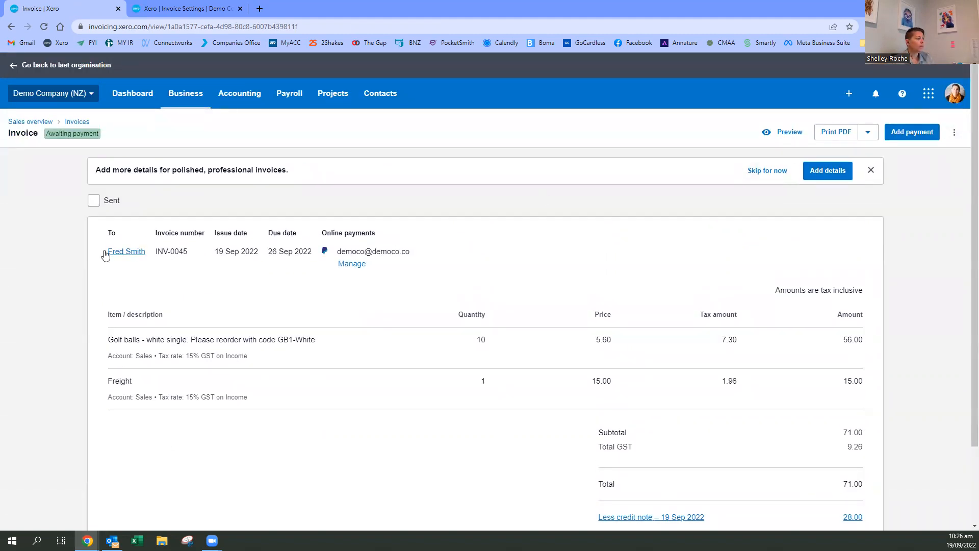
- Open invoice INV-0046 from the invoices awaiting payment and review its further actions and line items
{"action": "left_click", "coordinate": [77, 122]}
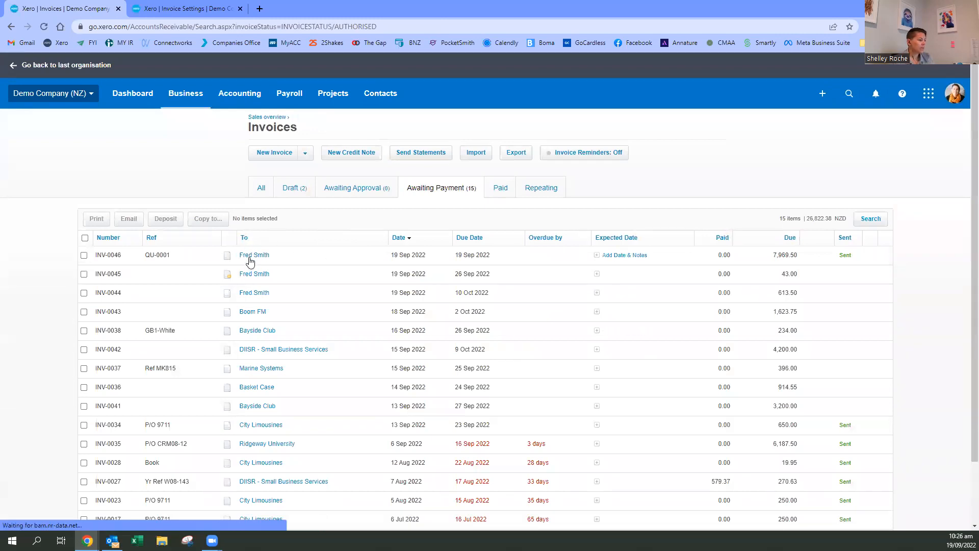
{"action": "left_click", "coordinate": [589, 314]}
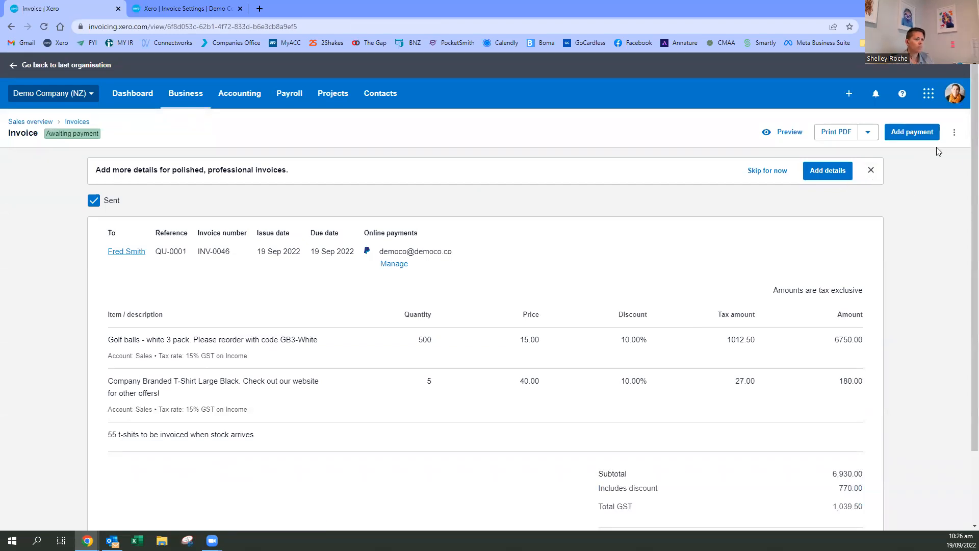
{"action": "left_click", "coordinate": [954, 132]}
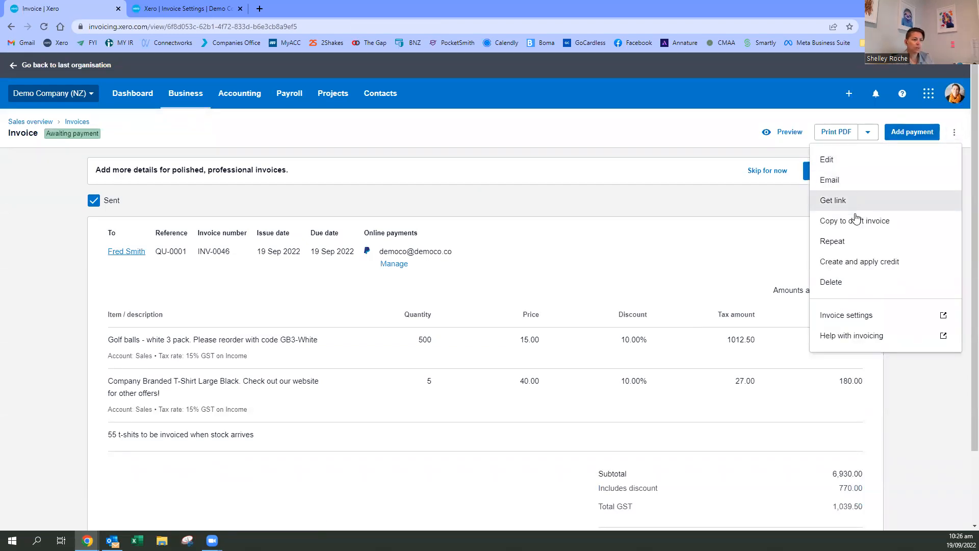
{"action": "left_click", "coordinate": [687, 220]}
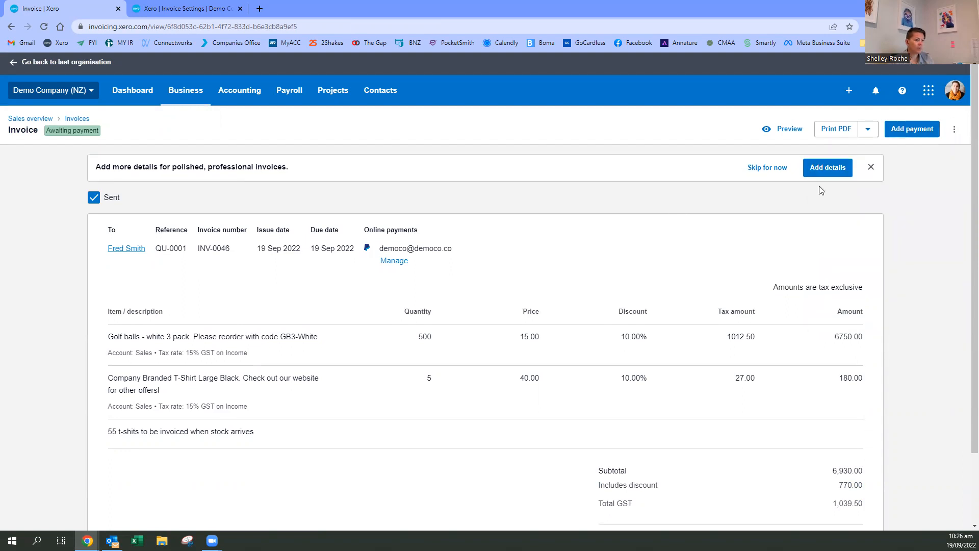
{"action": "scroll", "coordinate": [936, 198], "scroll_direction": "down", "scroll_amount": 2}
{"action": "scroll", "coordinate": [458, 383], "scroll_direction": "up", "scroll_amount": 2}
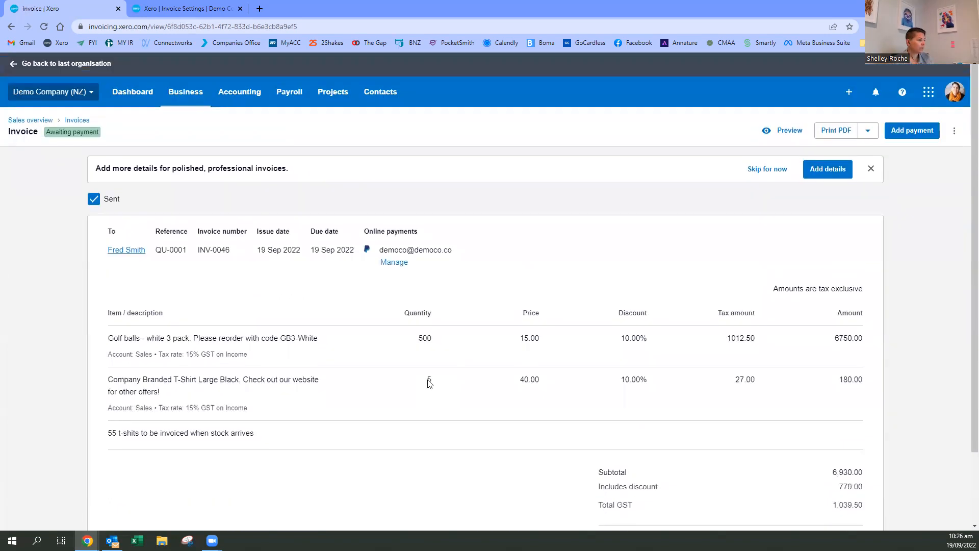
- Open invoice INV-0044 from the invoices awaiting payment and switch it to classic invoicing
{"action": "left_click", "coordinate": [77, 121]}
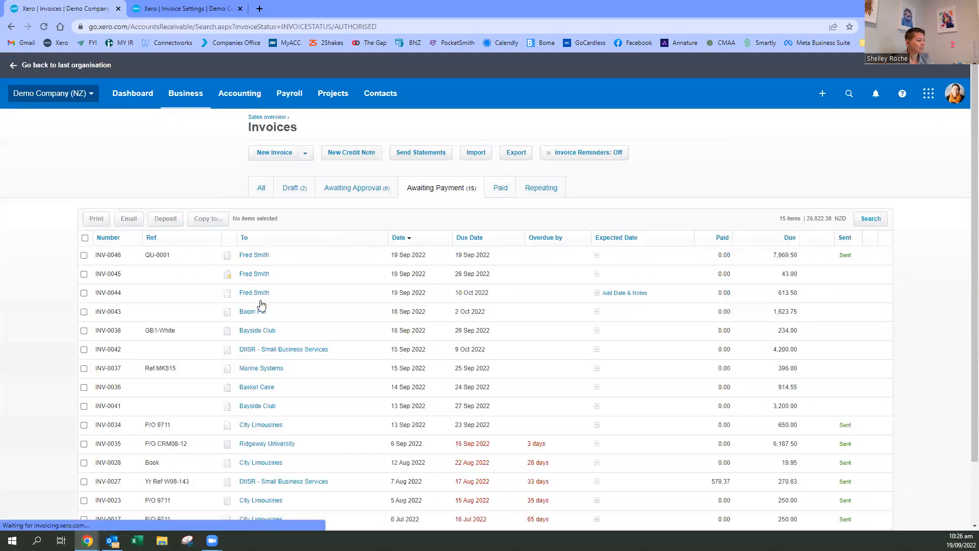
{"action": "left_click", "coordinate": [255, 292]}
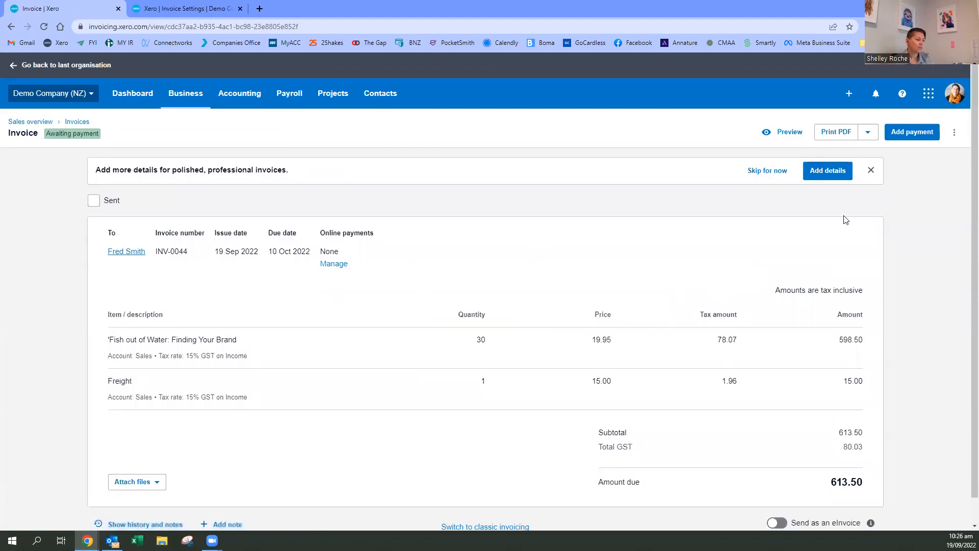
{"action": "scroll", "coordinate": [486, 416], "scroll_direction": "down", "scroll_amount": 1}
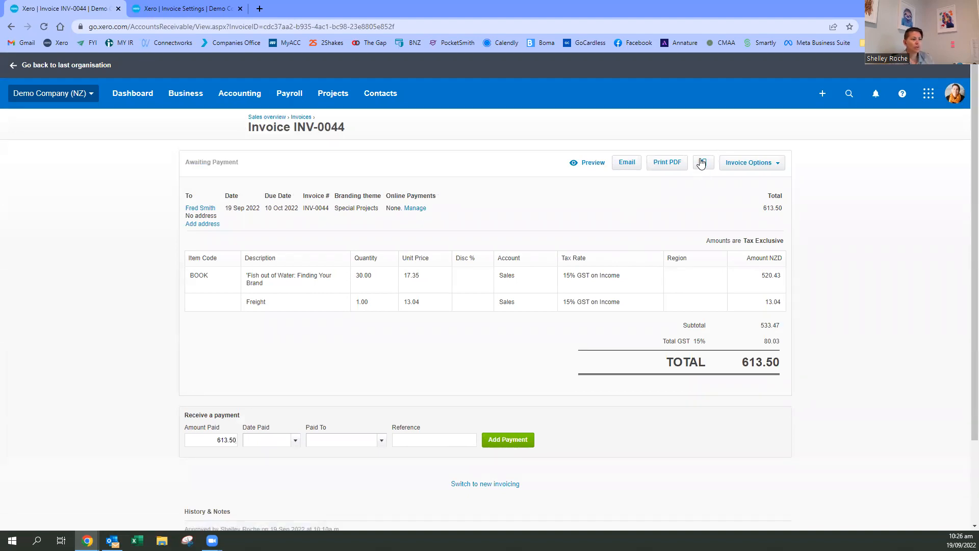
- Examine the invoice's file attachment options, covering both uploading files and adding from the file library
{"action": "left_click", "coordinate": [703, 163]}
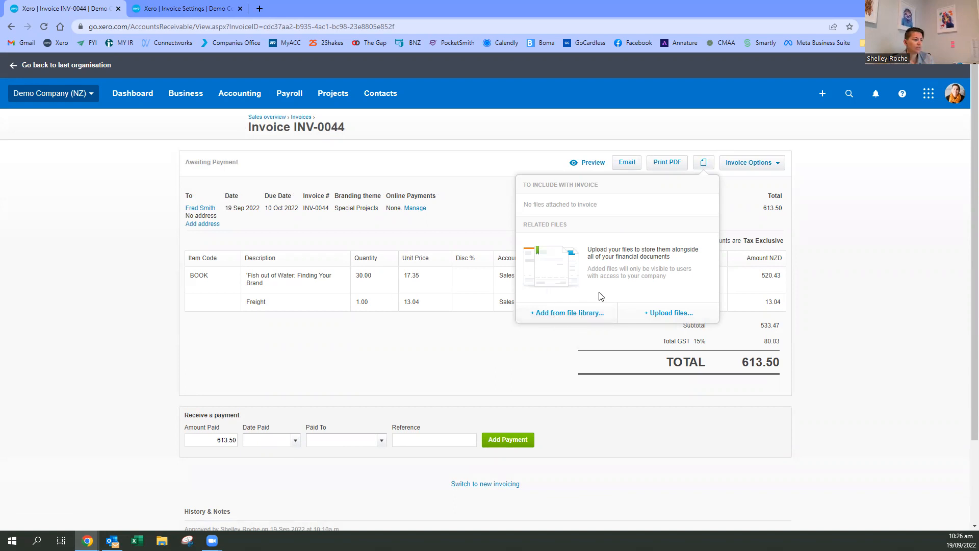
{"action": "left_click", "coordinate": [670, 314]}
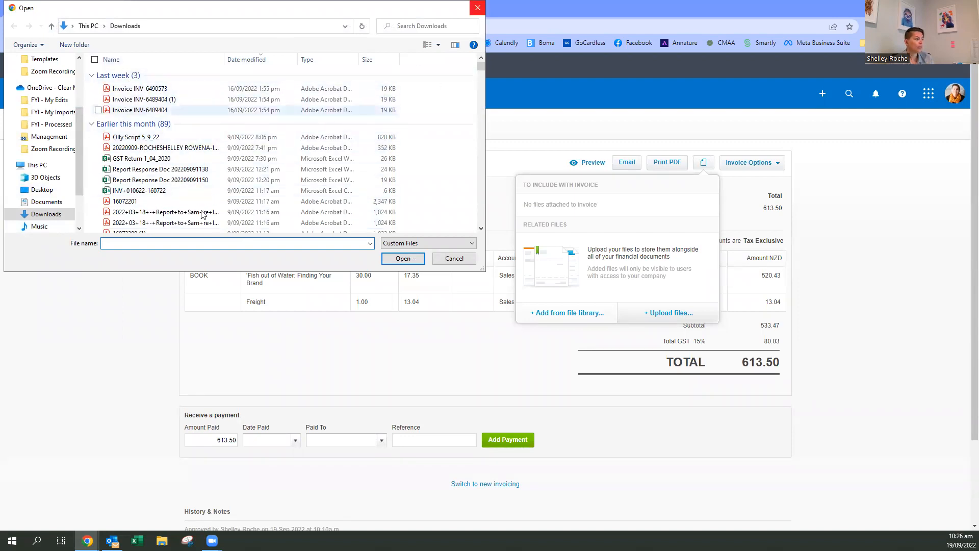
{"action": "left_click", "coordinate": [478, 8]}
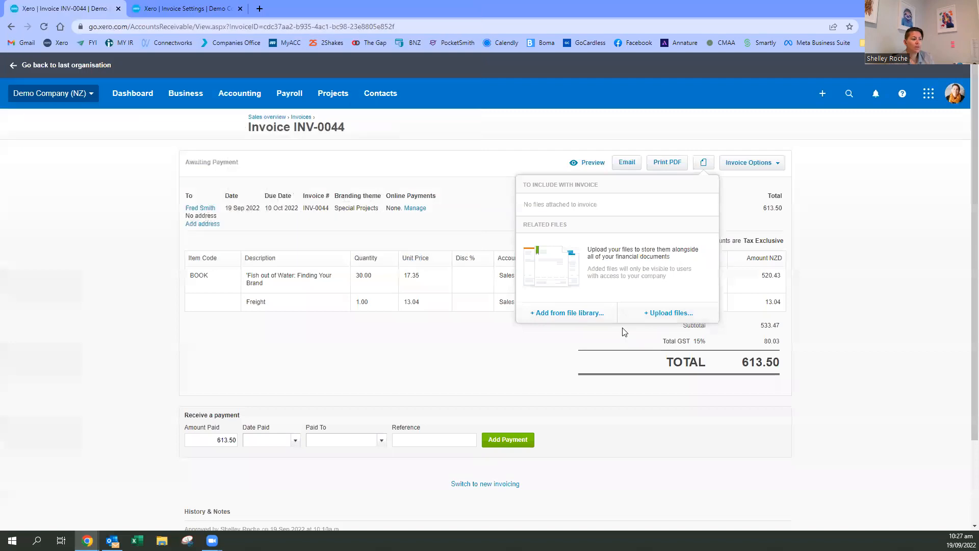
{"action": "left_click", "coordinate": [522, 391]}
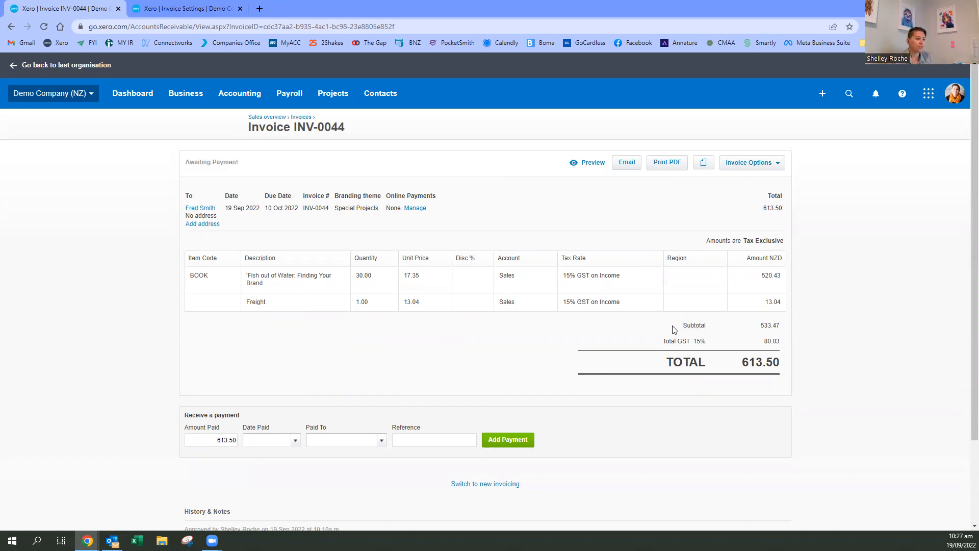
{"action": "left_click", "coordinate": [706, 165]}
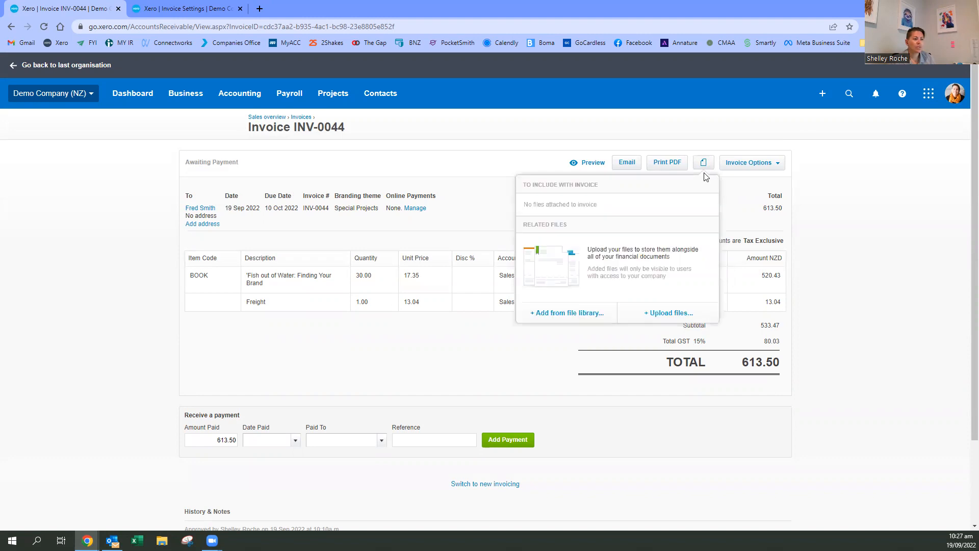
{"action": "left_click", "coordinate": [884, 238]}
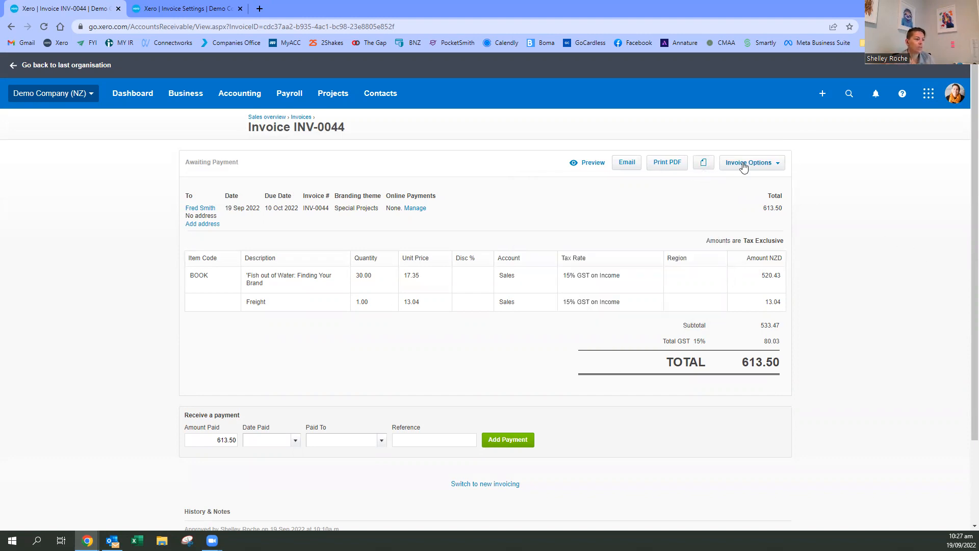
{"action": "left_click", "coordinate": [704, 164]}
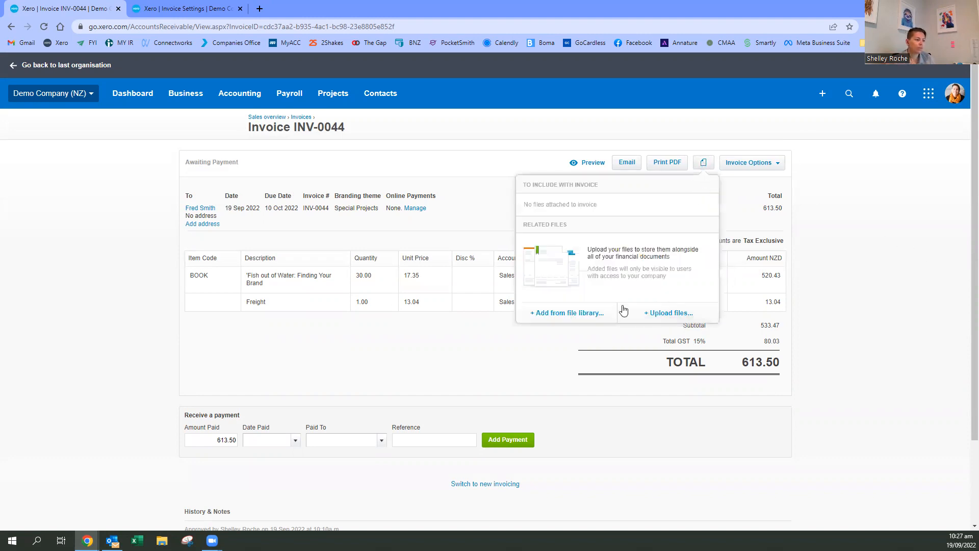
{"action": "left_click", "coordinate": [552, 314]}
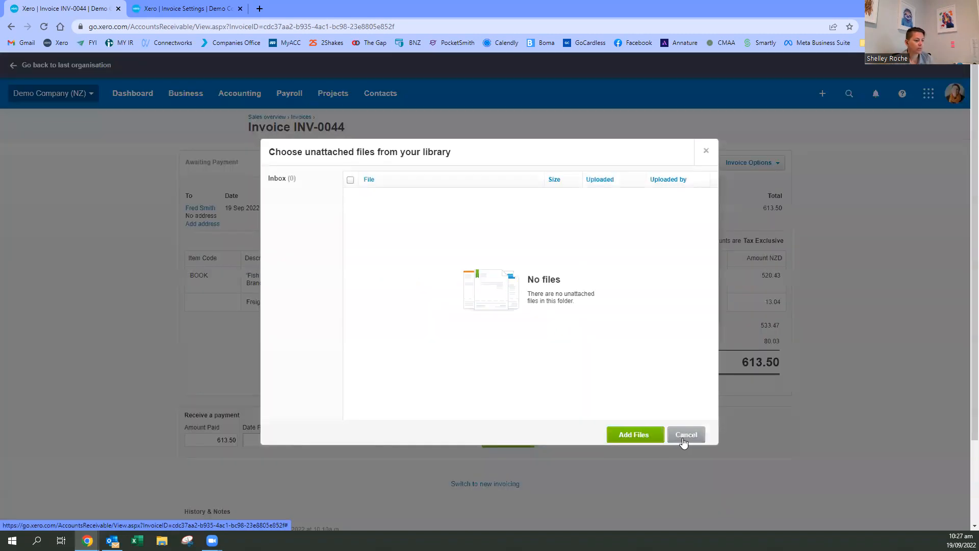
{"action": "left_click", "coordinate": [687, 434]}
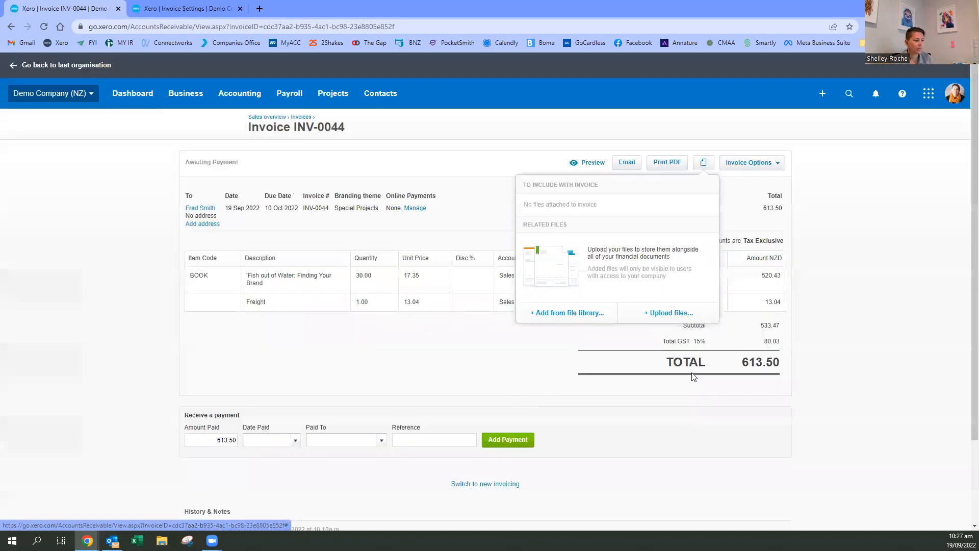
{"action": "left_click", "coordinate": [663, 314]}
{"action": "left_click", "coordinate": [147, 172]}
{"action": "double_click", "coordinate": [146, 174]}
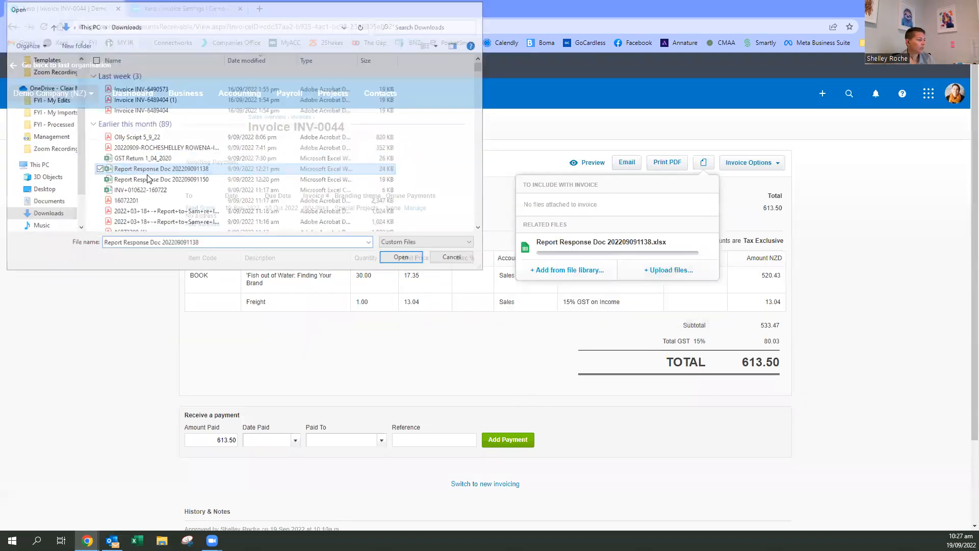
{"action": "left_click", "coordinate": [733, 194]}
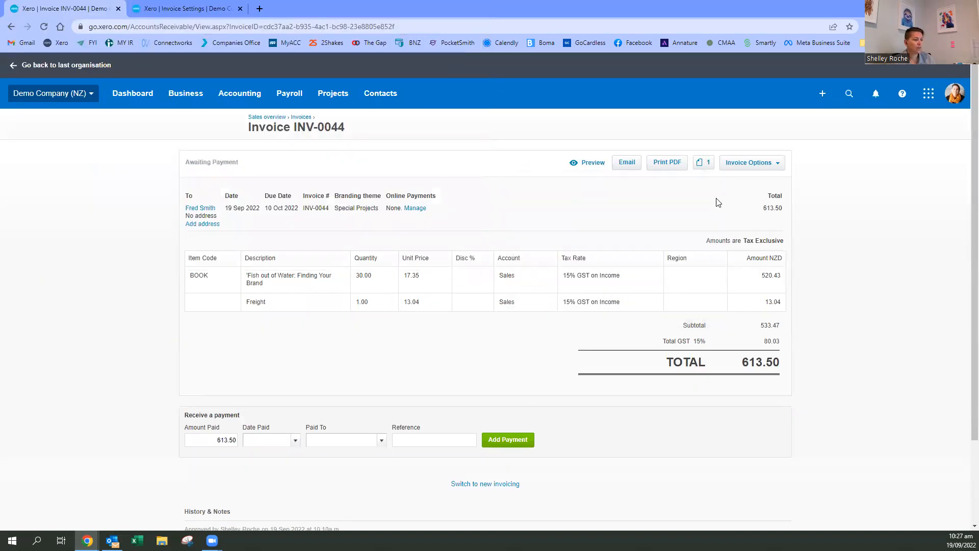
- Try out including files as attachments in the email for invoice INV-0044 and cancel sending
{"action": "left_click", "coordinate": [622, 168]}
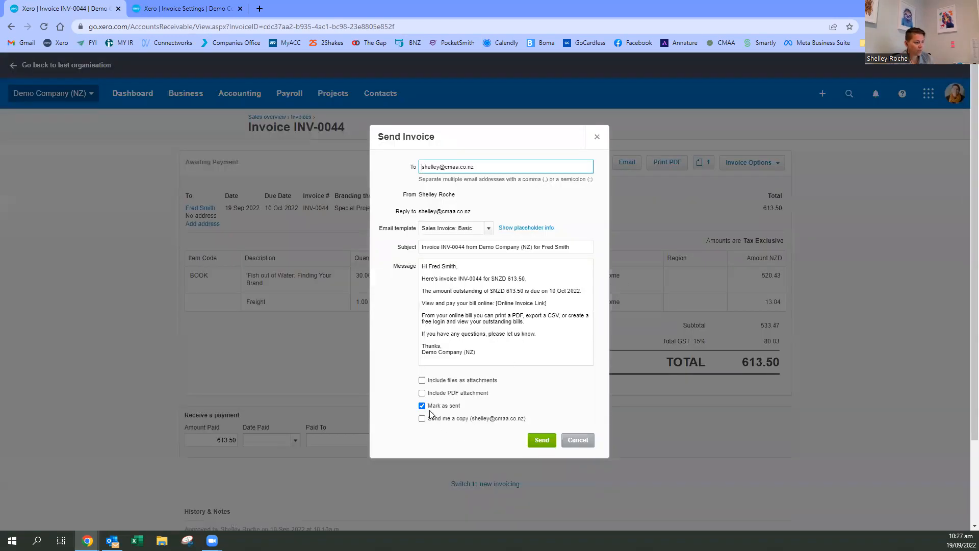
{"action": "left_click", "coordinate": [422, 382]}
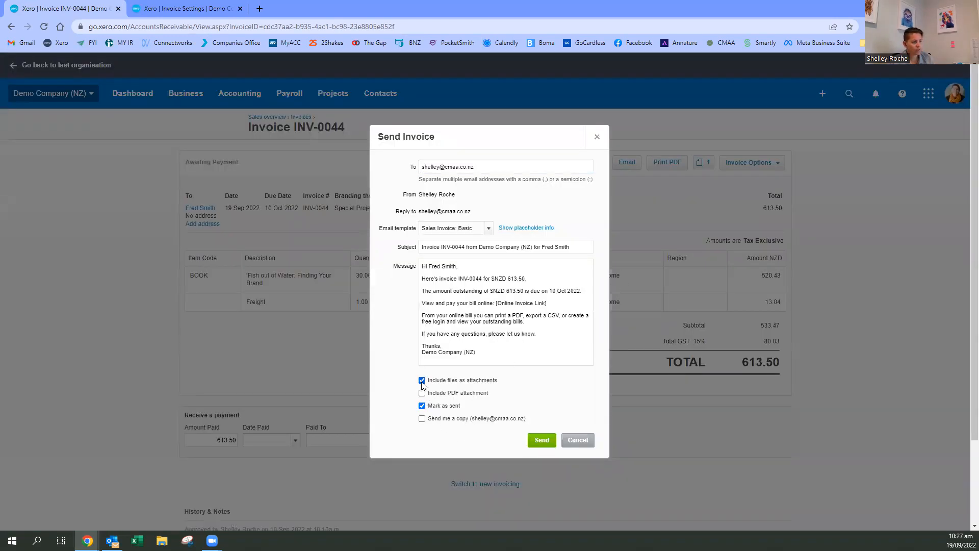
{"action": "left_click_drag", "start_coordinate": [430, 383], "coordinate": [495, 383]}
{"action": "left_click", "coordinate": [497, 385]}
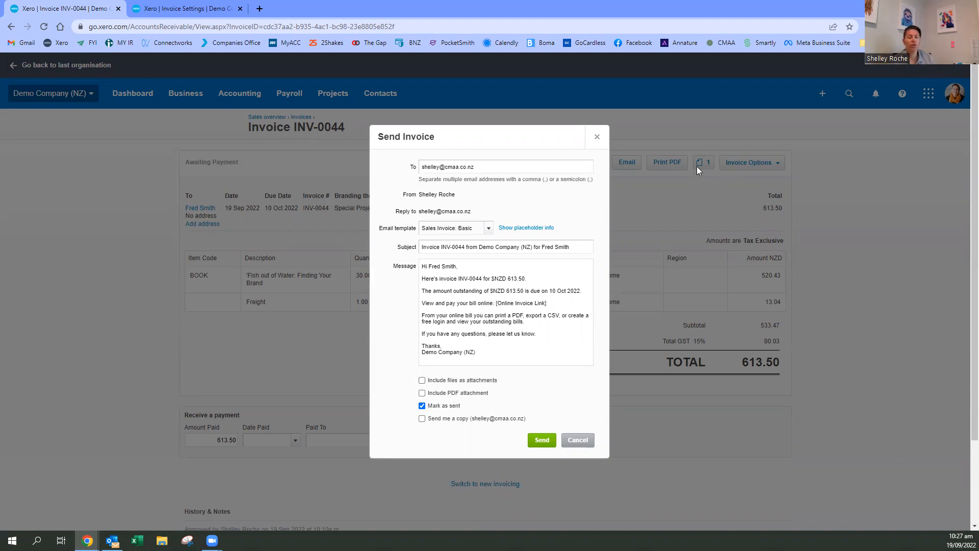
{"action": "left_click", "coordinate": [572, 439]}
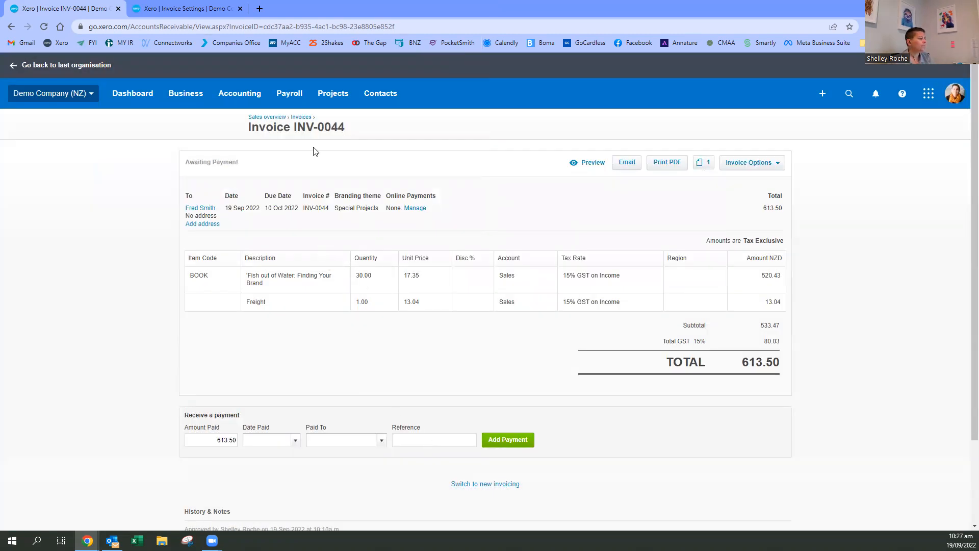
- Return to the invoices list and open the organisation's financial settings from advanced accounting
{"action": "left_click", "coordinate": [301, 117]}
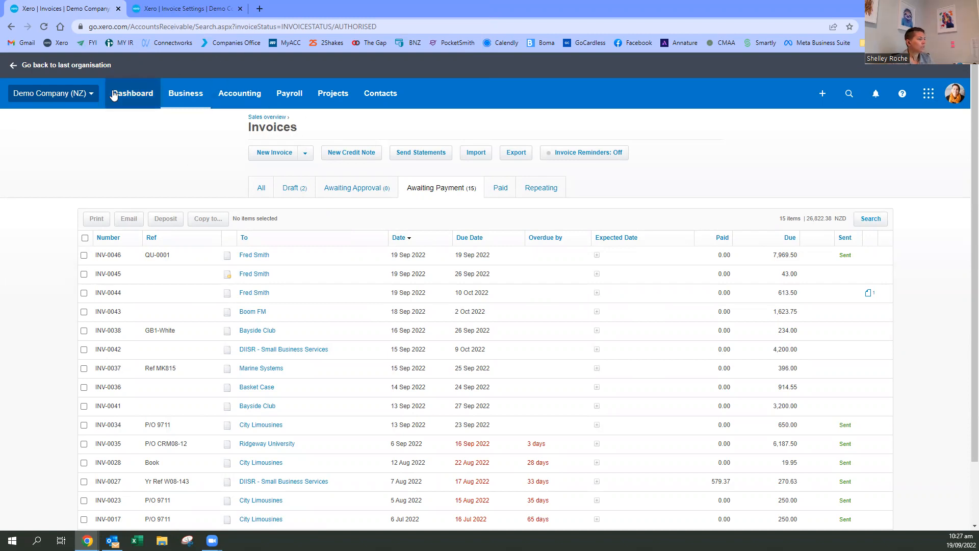
{"action": "left_click", "coordinate": [87, 96]}
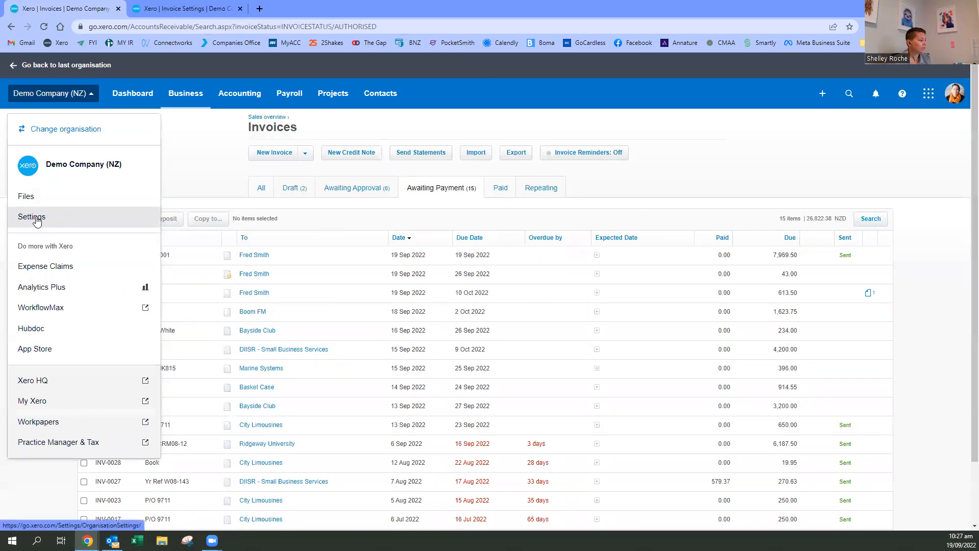
{"action": "left_click", "coordinate": [235, 98]}
{"action": "left_click", "coordinate": [238, 168]}
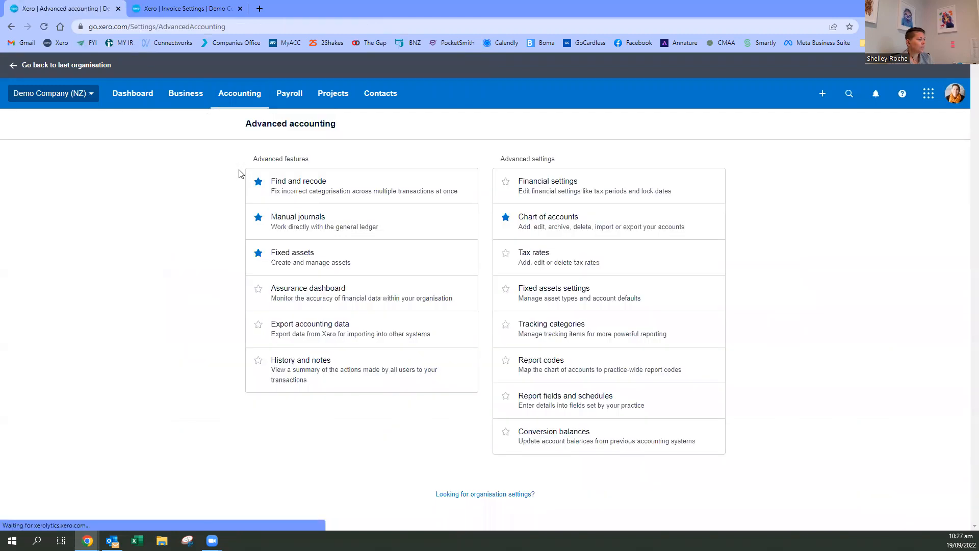
{"action": "left_click", "coordinate": [558, 191]}
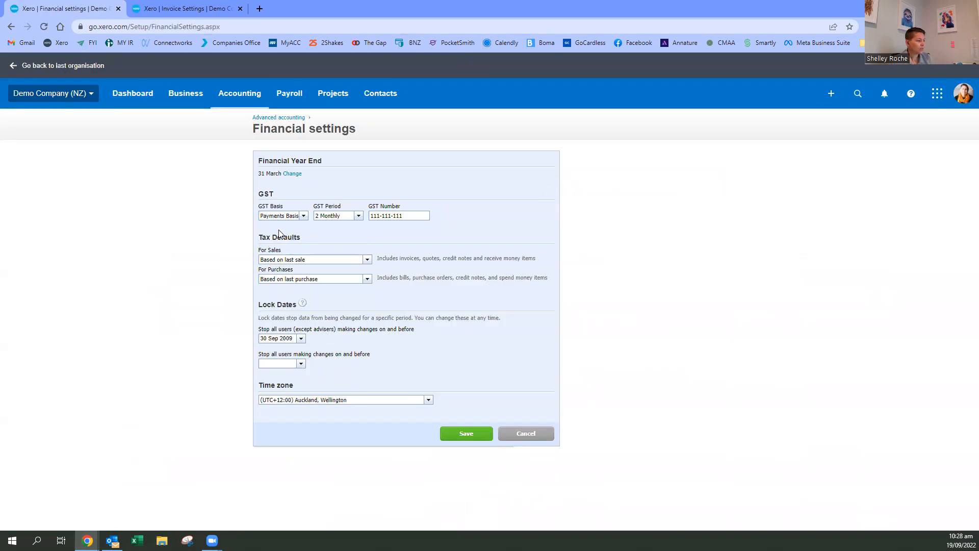
- Try the sales tax default as Tax inclusive and Tax exclusive, check the purchases options, and discard the changes
{"action": "left_click", "coordinate": [367, 260]}
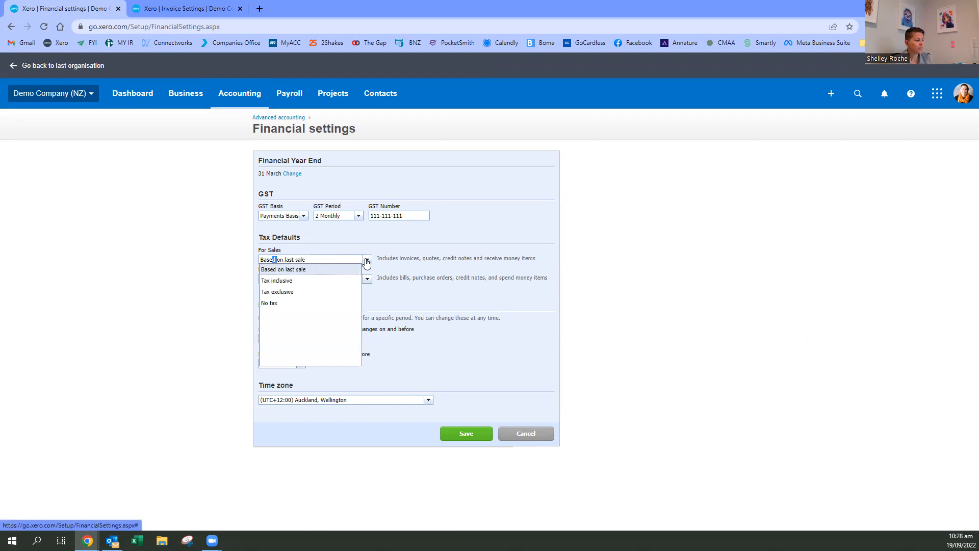
{"action": "left_click", "coordinate": [298, 282]}
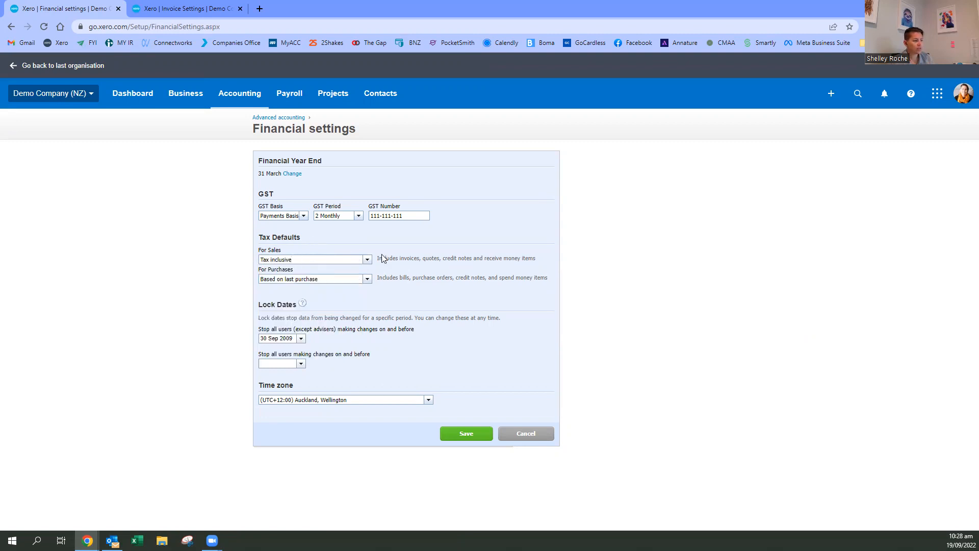
{"action": "left_click", "coordinate": [367, 260]}
{"action": "left_click", "coordinate": [286, 290]}
{"action": "left_click", "coordinate": [368, 279]}
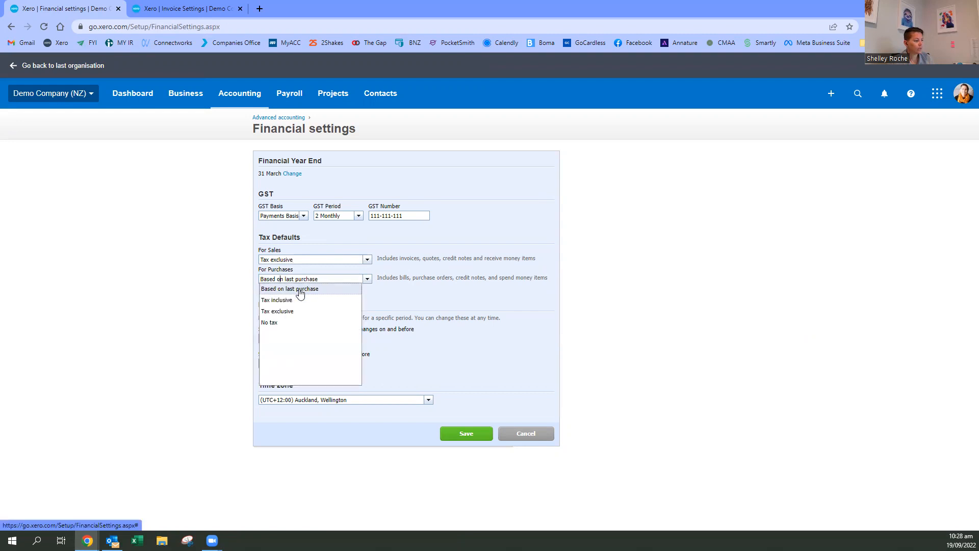
{"action": "left_click", "coordinate": [339, 290]}
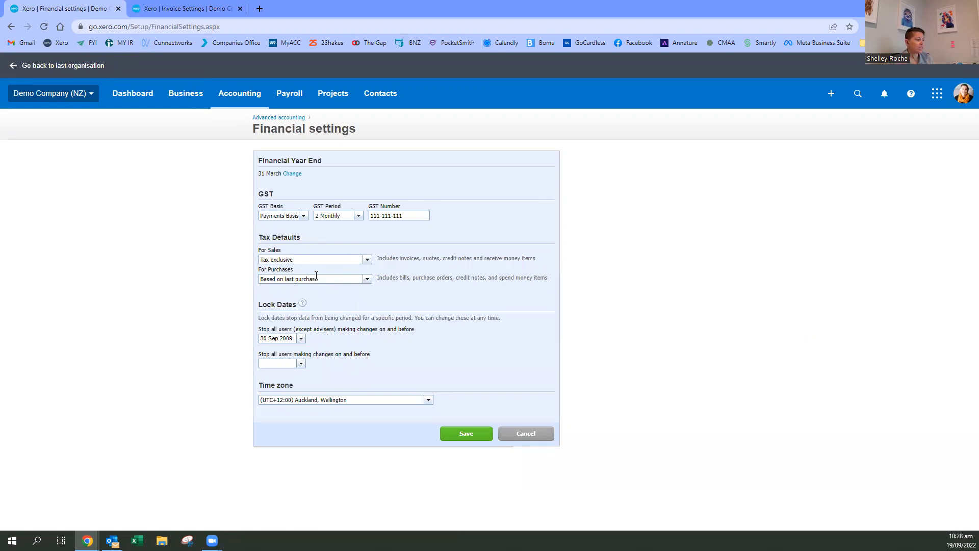
{"action": "left_click", "coordinate": [527, 436]}
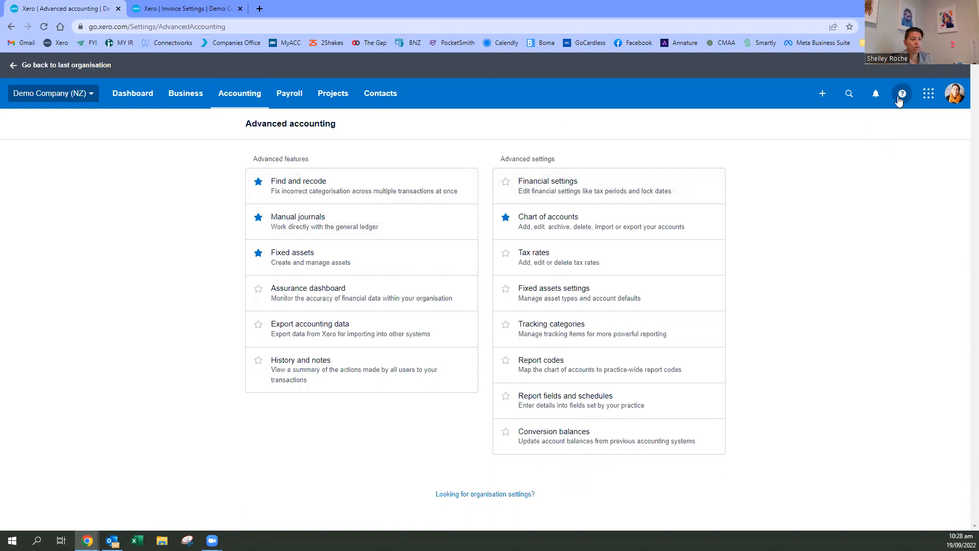
- Search all contacts for the invoiced customer's first name and open the matching contact for editing
{"action": "left_click", "coordinate": [385, 98]}
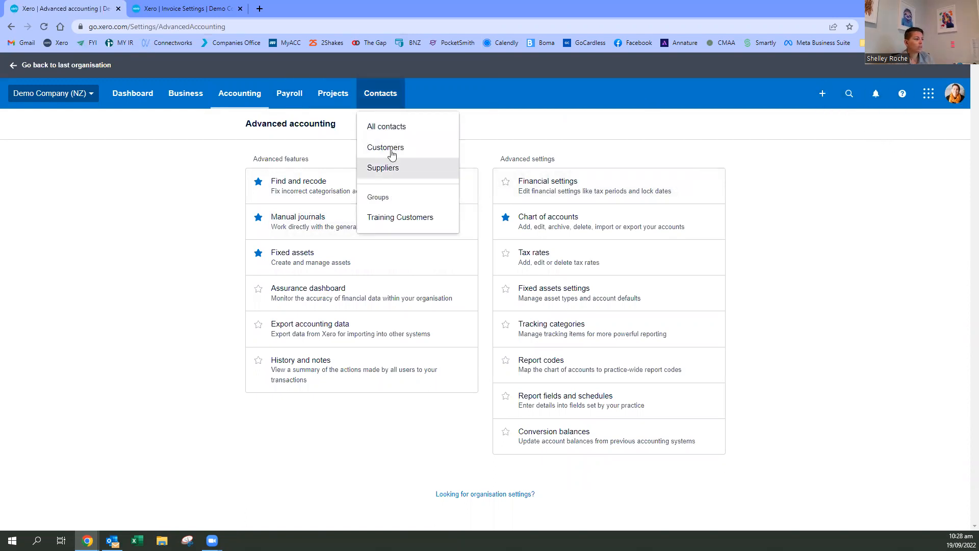
{"action": "left_click", "coordinate": [390, 131]}
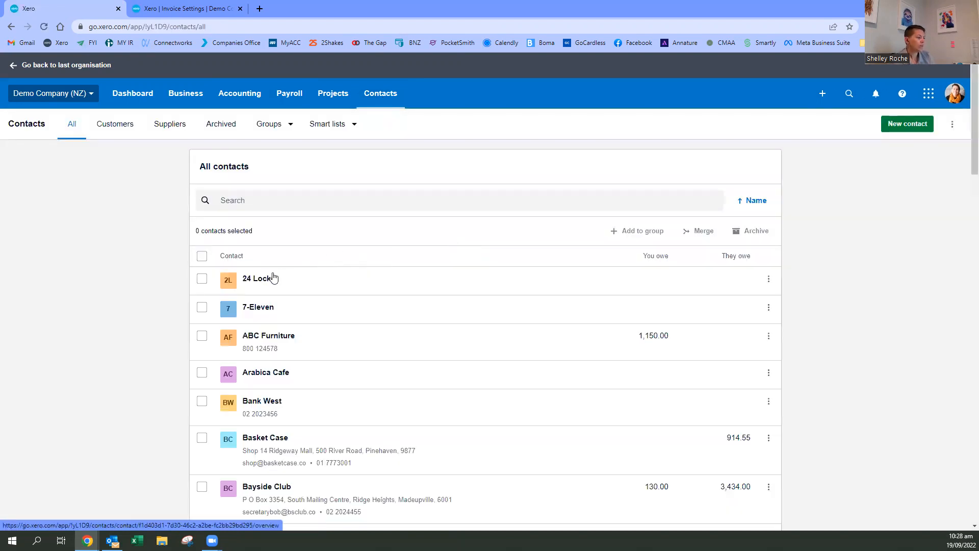
{"action": "left_click", "coordinate": [235, 205]}
{"action": "type", "text": "fred"}
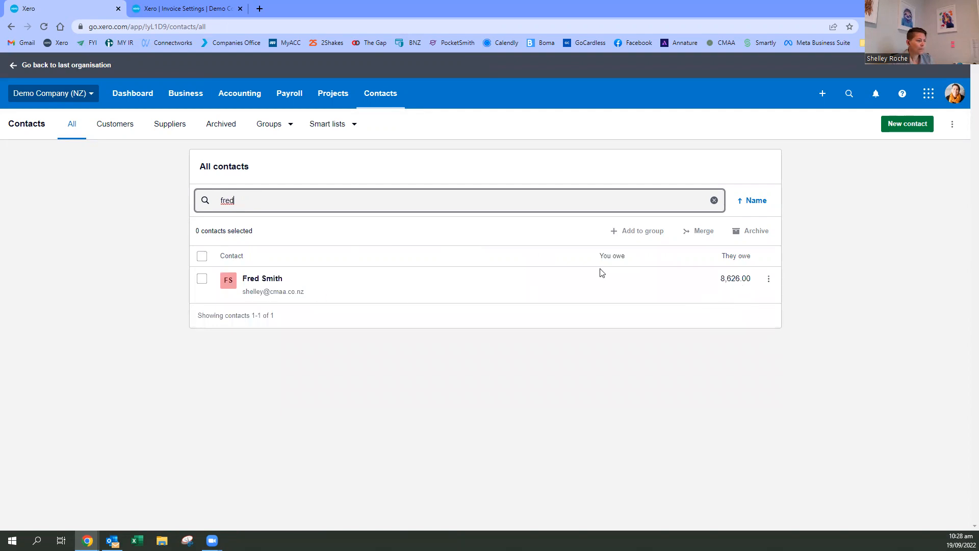
{"action": "left_click", "coordinate": [770, 280]}
{"action": "left_click", "coordinate": [786, 309]}
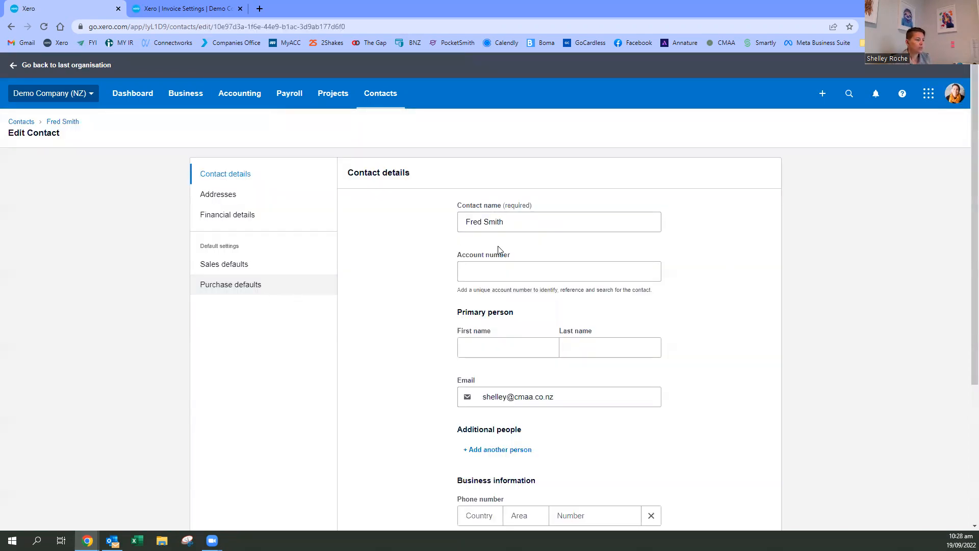
- Review the contact's general details, financial details and sales defaults, including due date, tax and discount settings
{"action": "scroll", "coordinate": [498, 250], "scroll_direction": "down", "scroll_amount": 1}
{"action": "scroll", "coordinate": [498, 250], "scroll_direction": "down", "scroll_amount": 3}
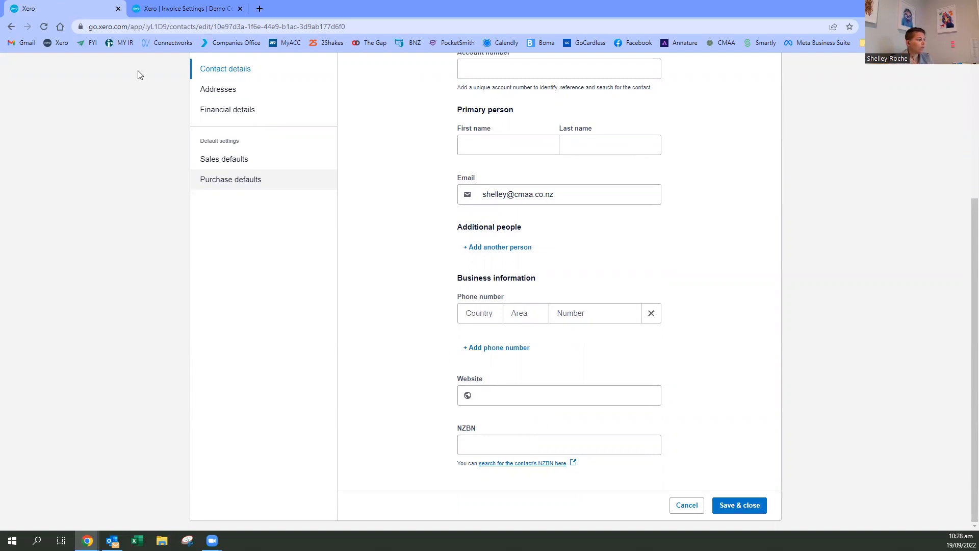
{"action": "scroll", "coordinate": [247, 230], "scroll_direction": "up", "scroll_amount": 4}
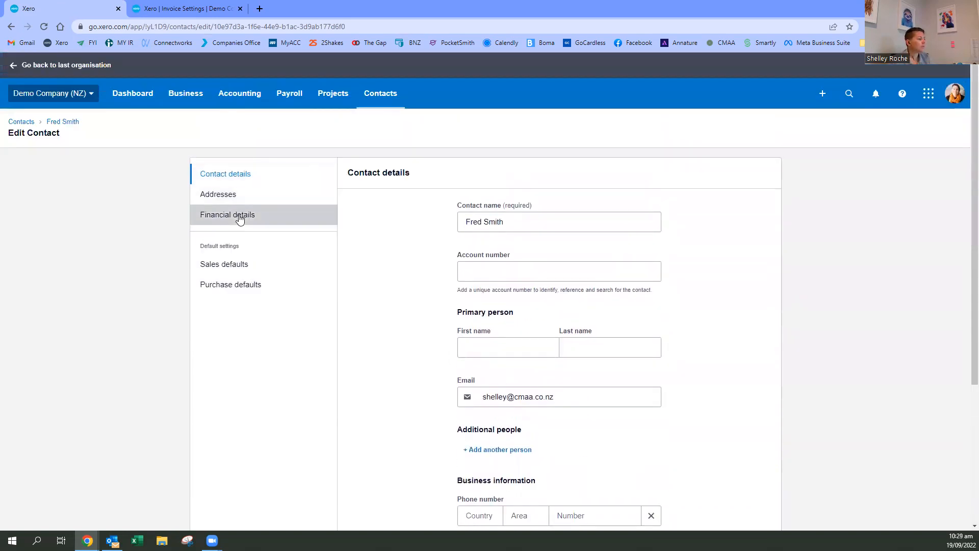
{"action": "left_click", "coordinate": [240, 220]}
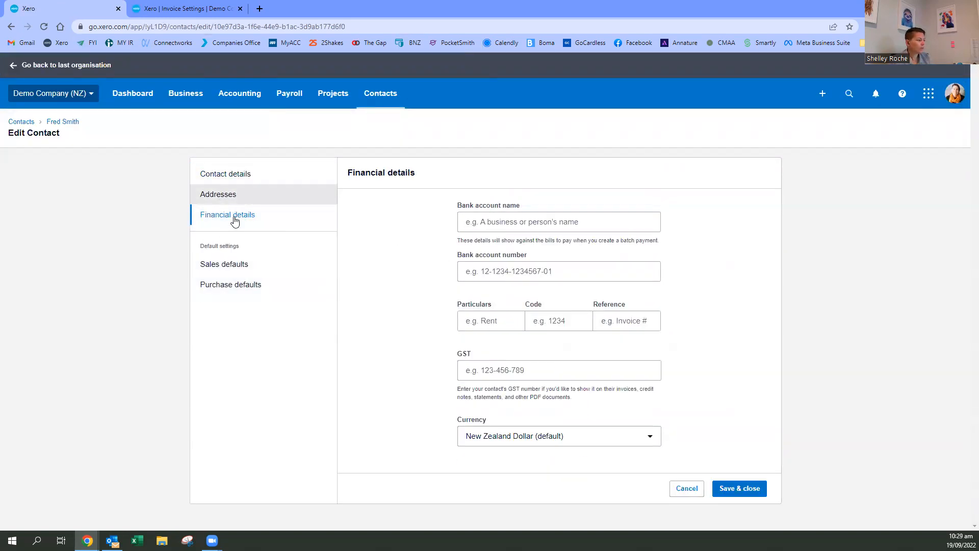
{"action": "left_click", "coordinate": [279, 276]}
{"action": "scroll", "coordinate": [553, 251], "scroll_direction": "down", "scroll_amount": 2}
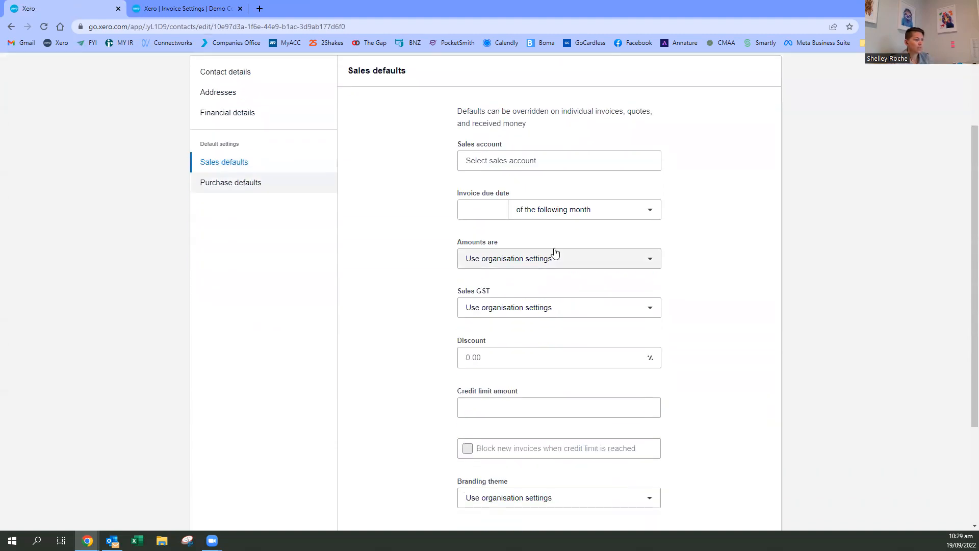
- Try setting the contact's default sales account to 200 - Sales and the invoice due date to 20 of the following month
{"action": "left_click", "coordinate": [493, 161]}
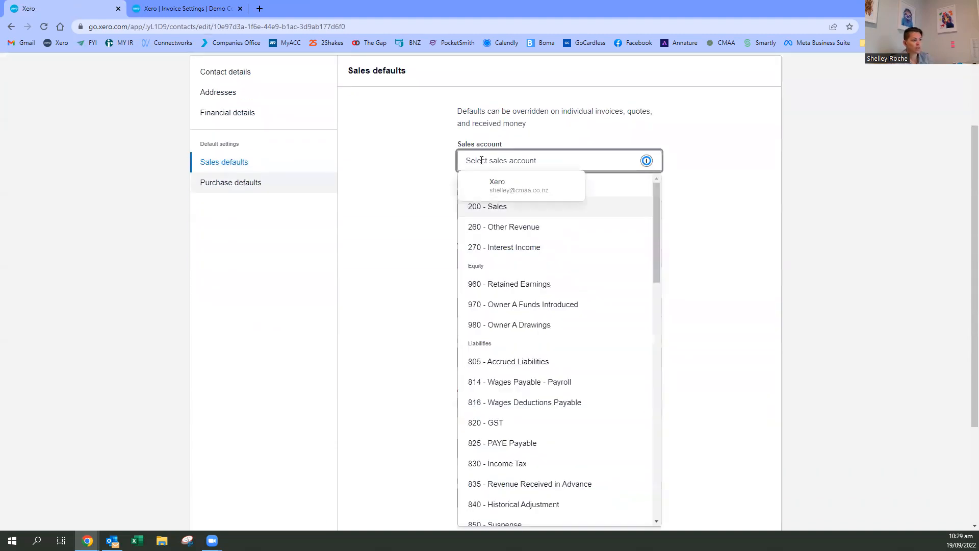
{"action": "left_click", "coordinate": [488, 207]}
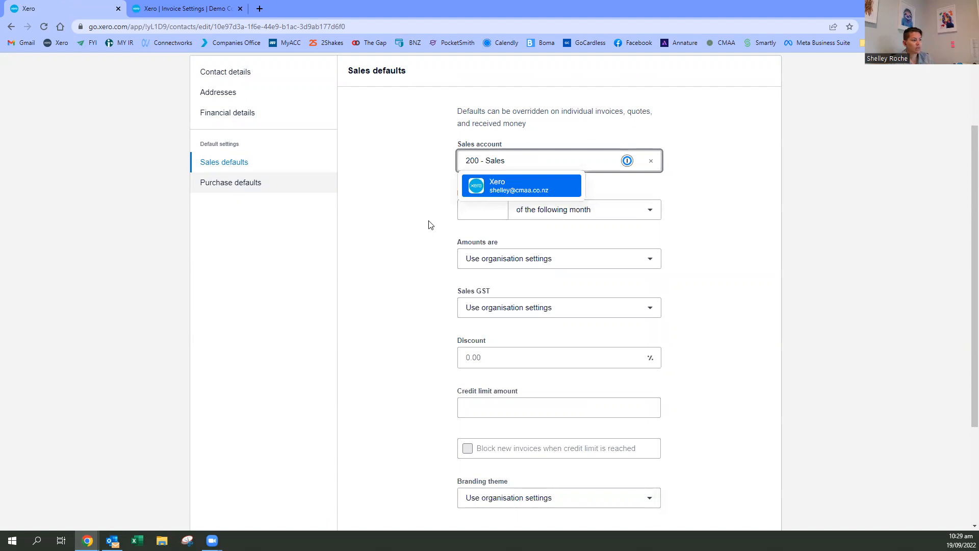
{"action": "left_click", "coordinate": [489, 207]}
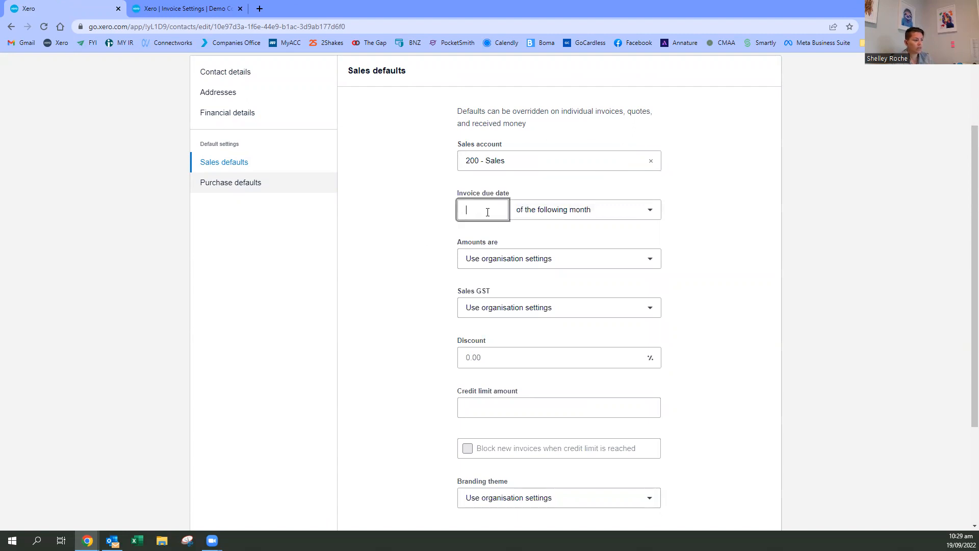
{"action": "left_click", "coordinate": [378, 280]}
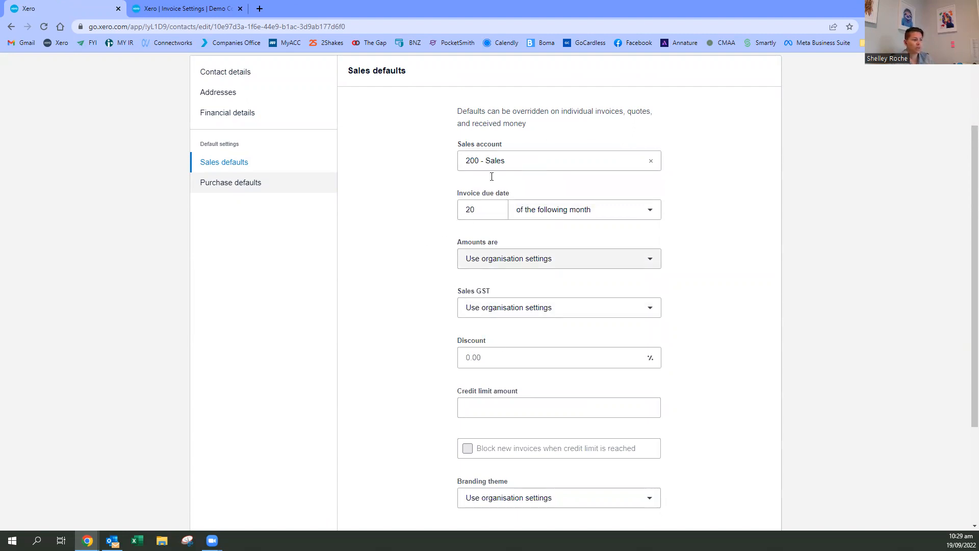
- Review the contact's remaining sales defaults, including amounts, sales GST, discount and credit limit amount
{"action": "scroll", "coordinate": [521, 305], "scroll_direction": "down", "scroll_amount": 1}
{"action": "scroll", "coordinate": [580, 184], "scroll_direction": "up", "scroll_amount": 2}
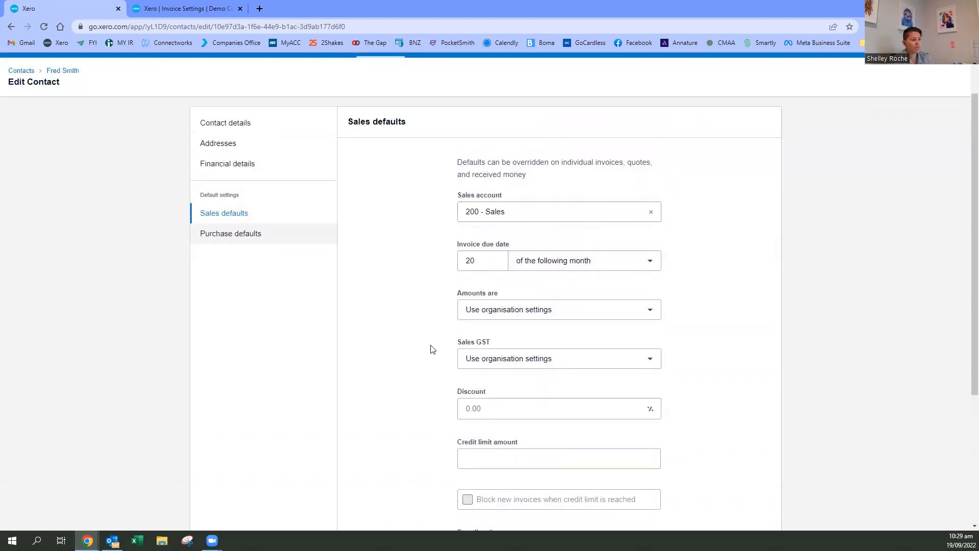
{"action": "scroll", "coordinate": [433, 349], "scroll_direction": "down", "scroll_amount": 4}
{"action": "scroll", "coordinate": [430, 344], "scroll_direction": "up", "scroll_amount": 5}
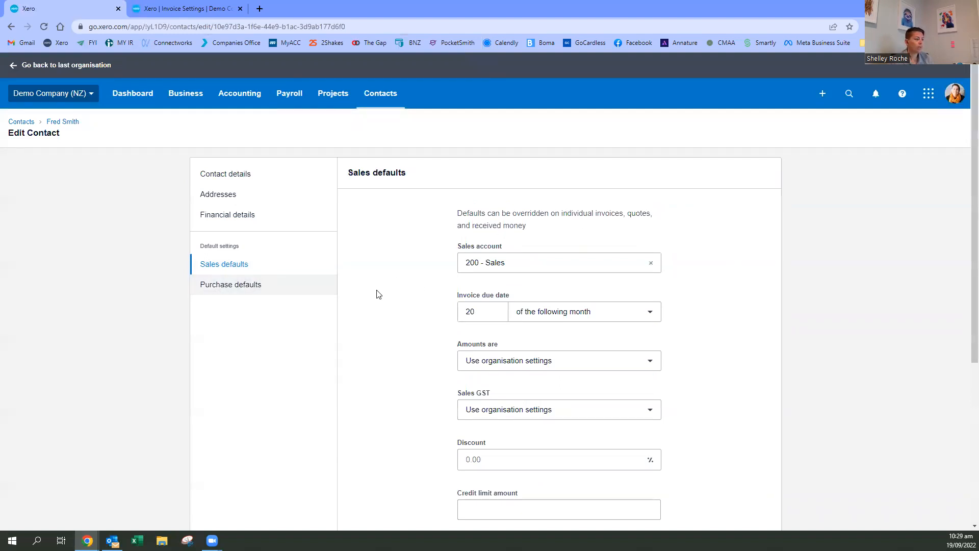
{"action": "scroll", "coordinate": [439, 313], "scroll_direction": "down", "scroll_amount": 2}
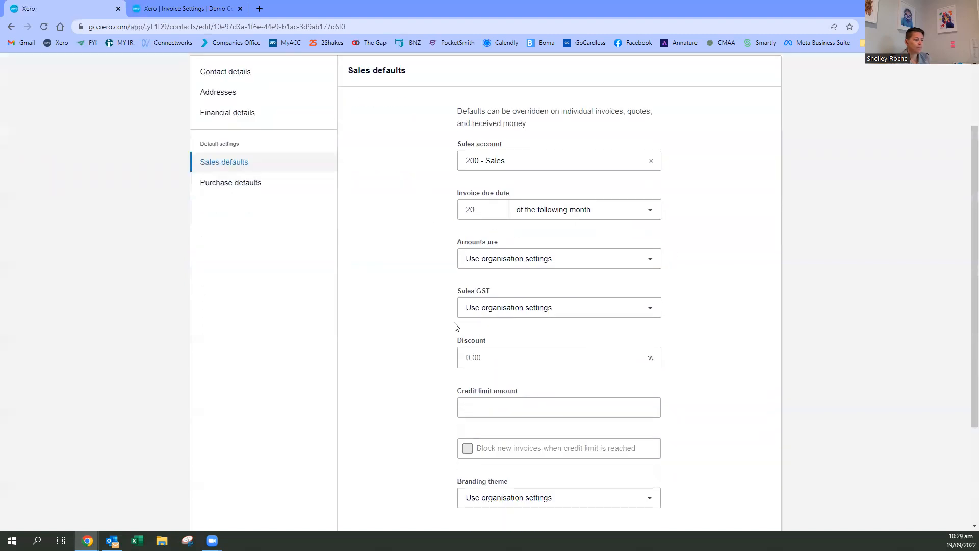
{"action": "scroll", "coordinate": [421, 248], "scroll_direction": "up", "scroll_amount": 2}
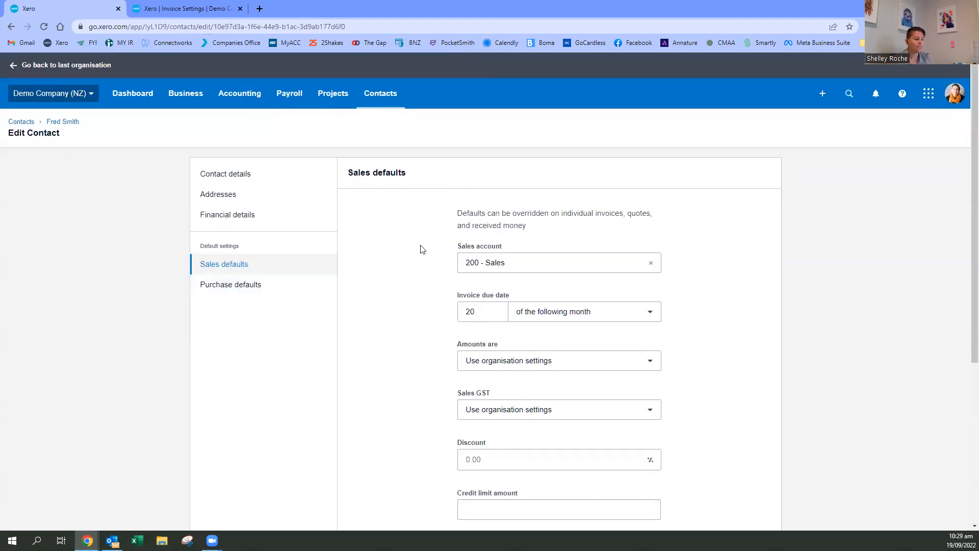
{"action": "scroll", "coordinate": [527, 344], "scroll_direction": "down", "scroll_amount": 4}
{"action": "left_click", "coordinate": [493, 306]}
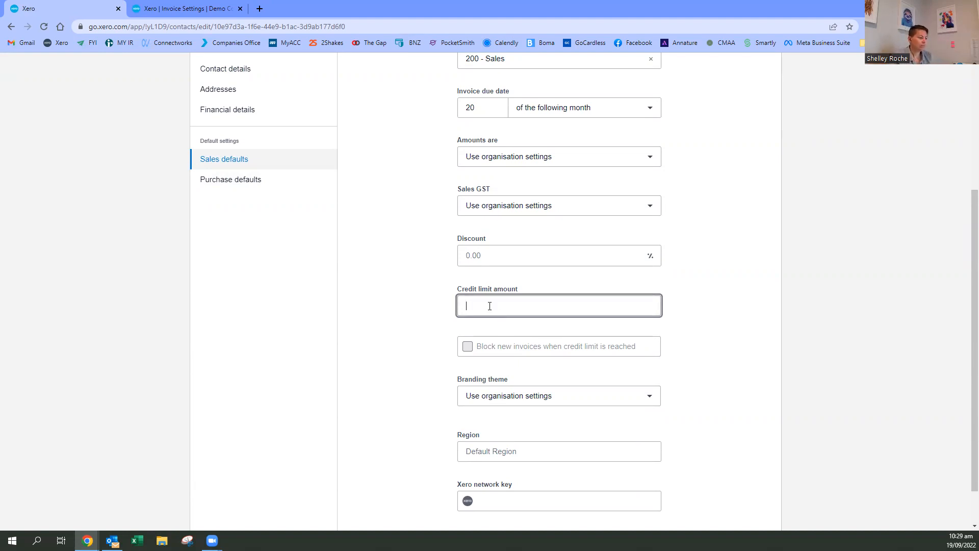
{"action": "left_click", "coordinate": [419, 303]}
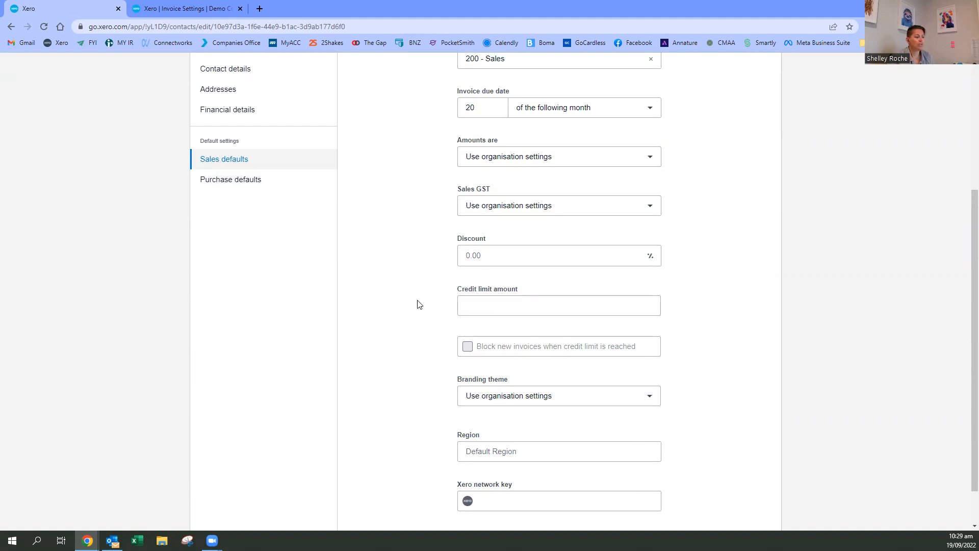
{"action": "left_click", "coordinate": [507, 304]}
{"action": "left_click", "coordinate": [485, 254]}
{"action": "left_click", "coordinate": [470, 305]}
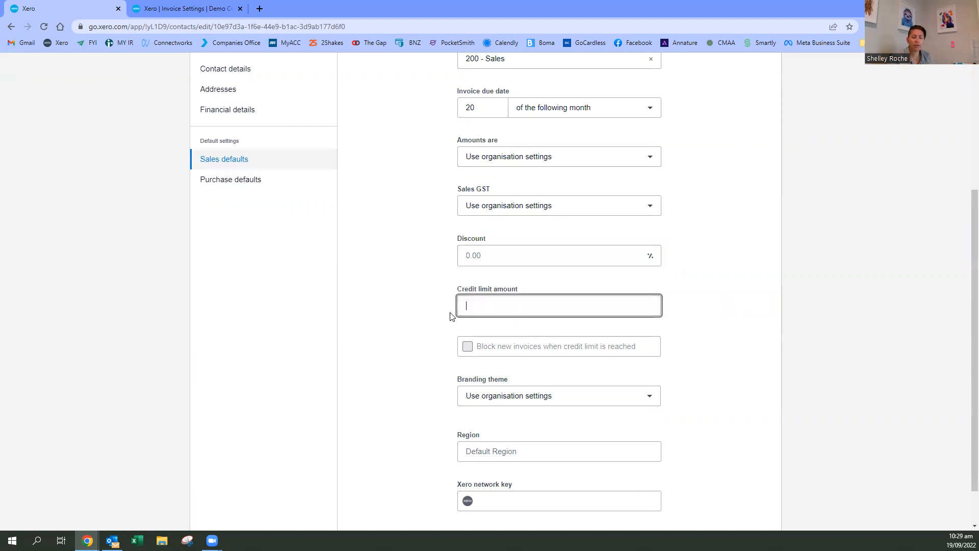
{"action": "scroll", "coordinate": [413, 311], "scroll_direction": "up", "scroll_amount": 4}
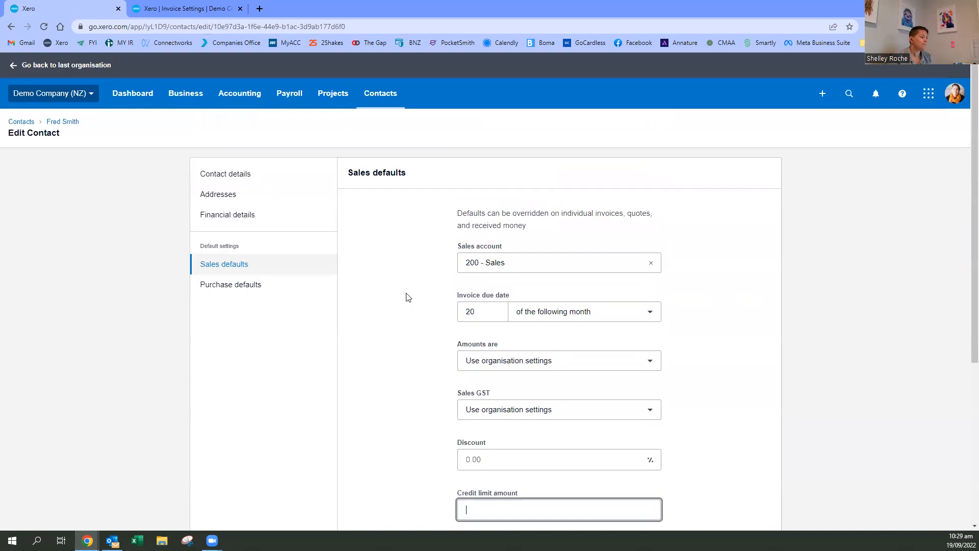
- Leave the contact without saving via the dashboard and open the list of bills to pay
{"action": "left_click", "coordinate": [126, 93]}
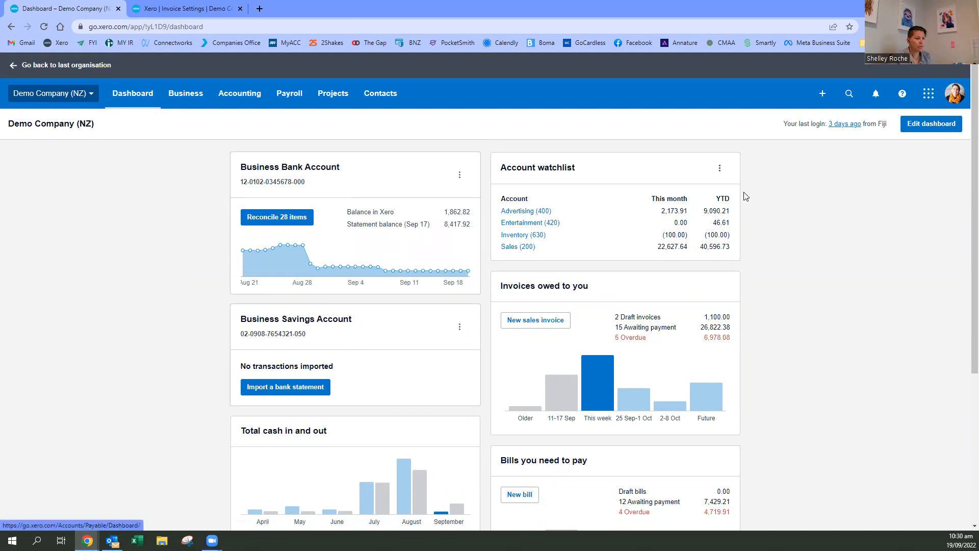
{"action": "left_click", "coordinate": [822, 94]}
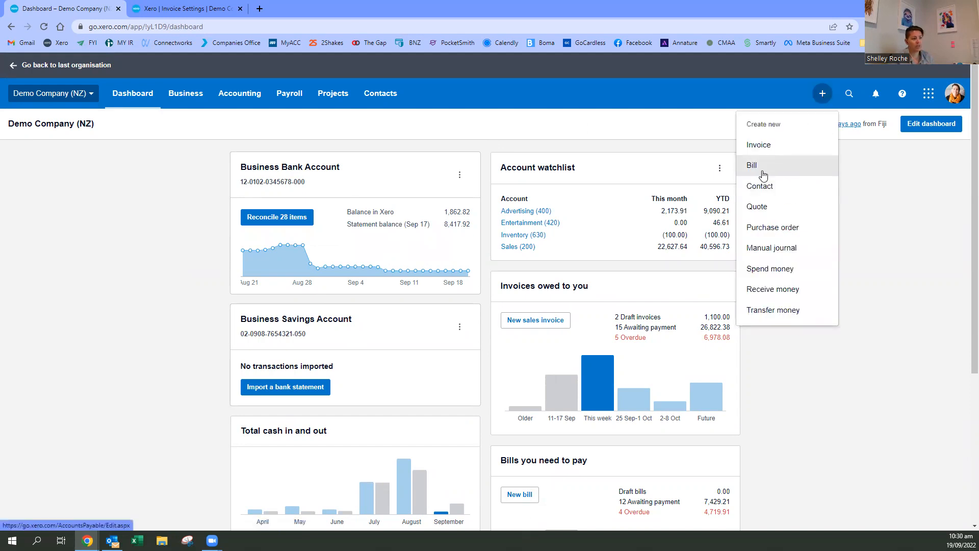
{"action": "left_click", "coordinate": [236, 100]}
{"action": "left_click", "coordinate": [188, 98]}
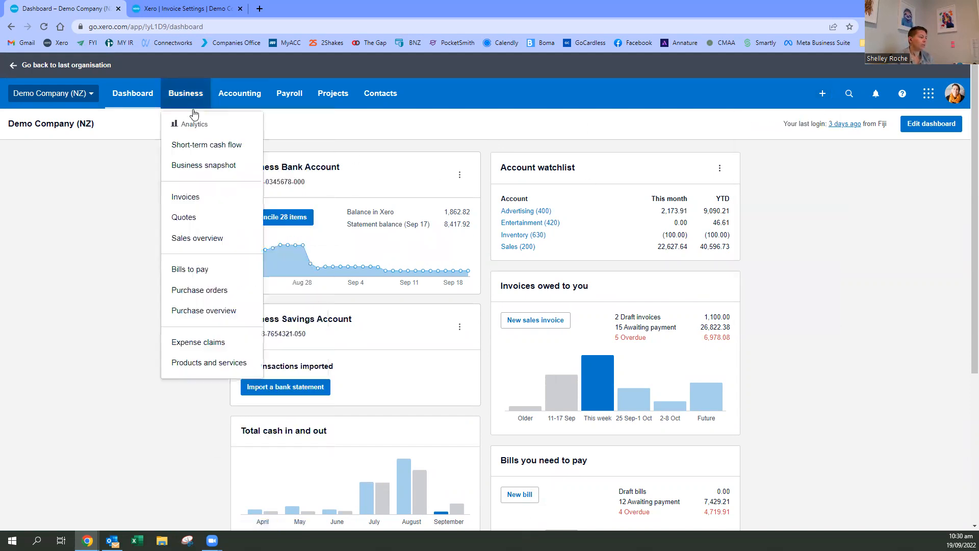
{"action": "left_click", "coordinate": [199, 271]}
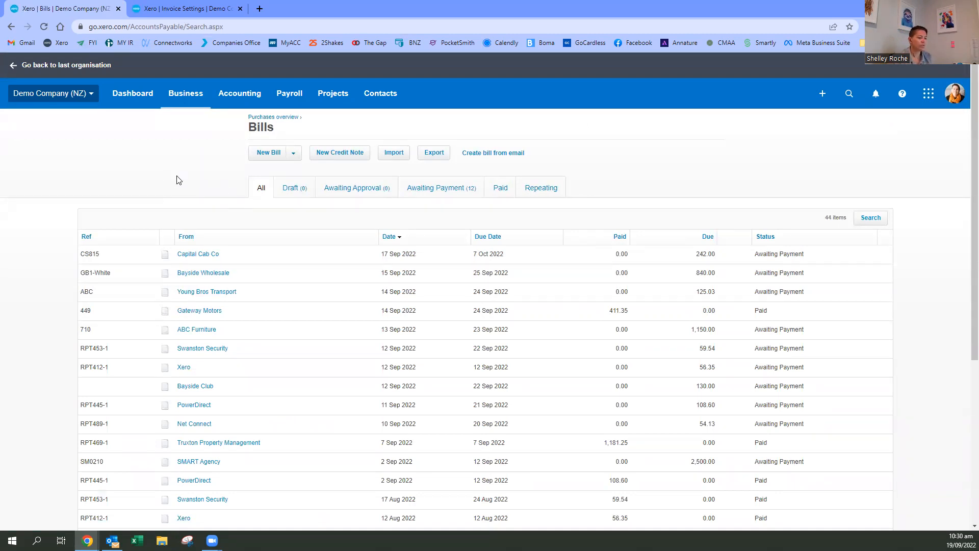
- Create a new bill and enter Spark as a new supplier
{"action": "left_click", "coordinate": [294, 155]}
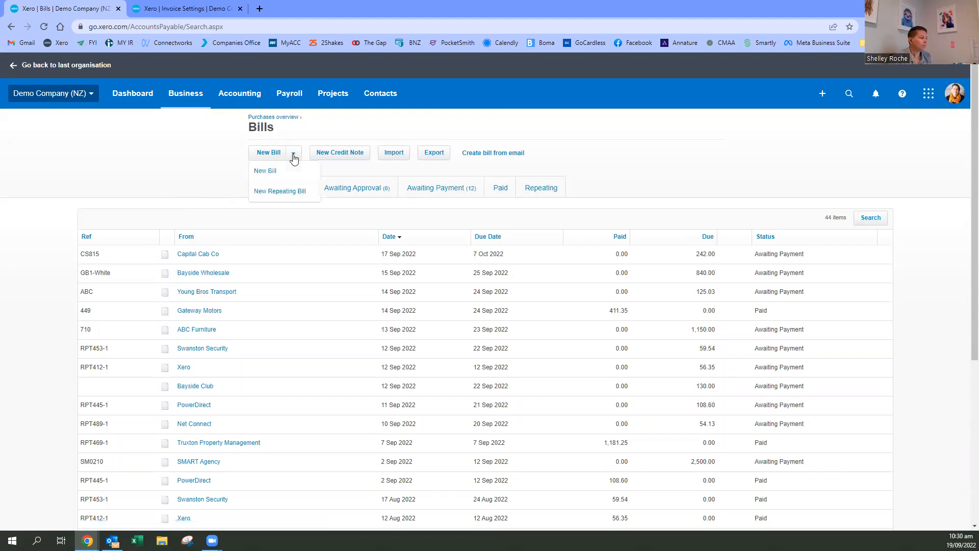
{"action": "left_click", "coordinate": [262, 174]}
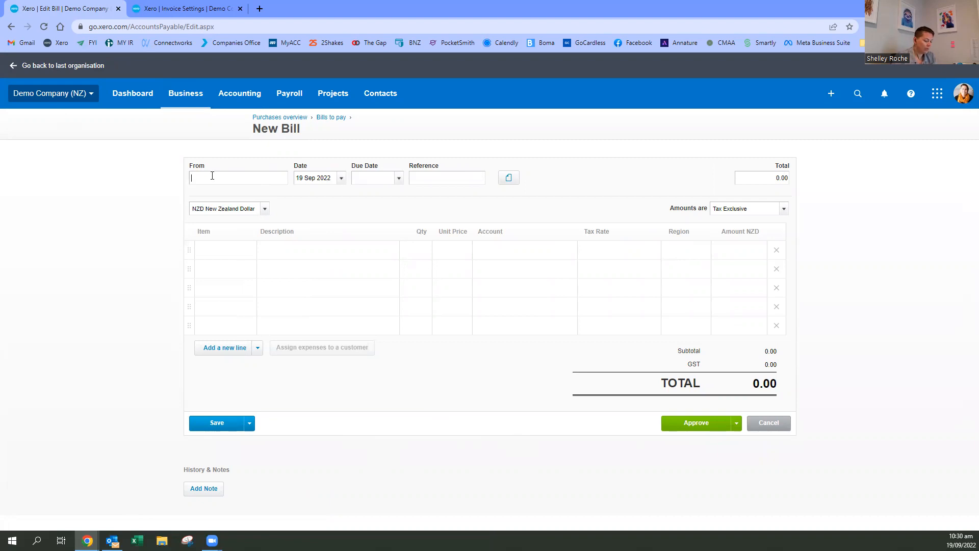
{"action": "type", "text": "Spark"}
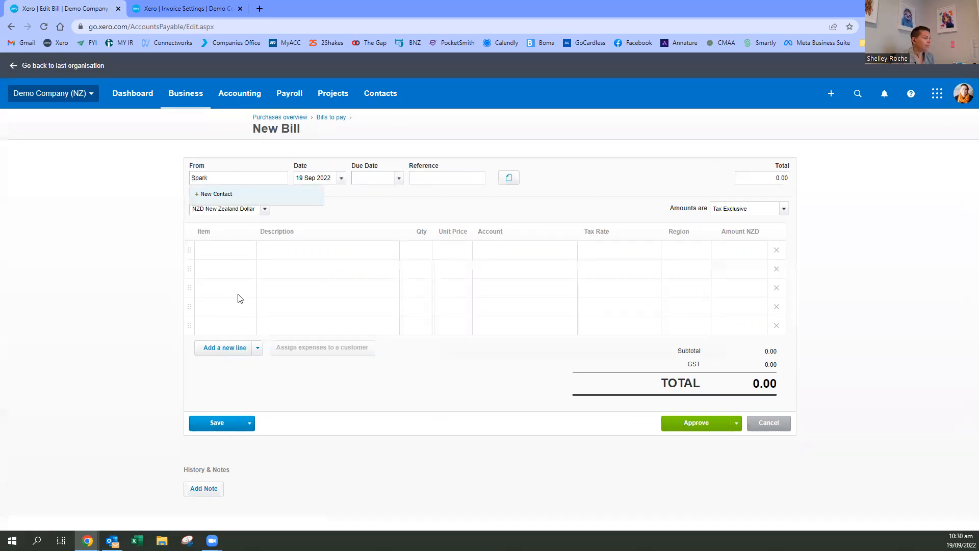
{"action": "key", "text": "Tab"}
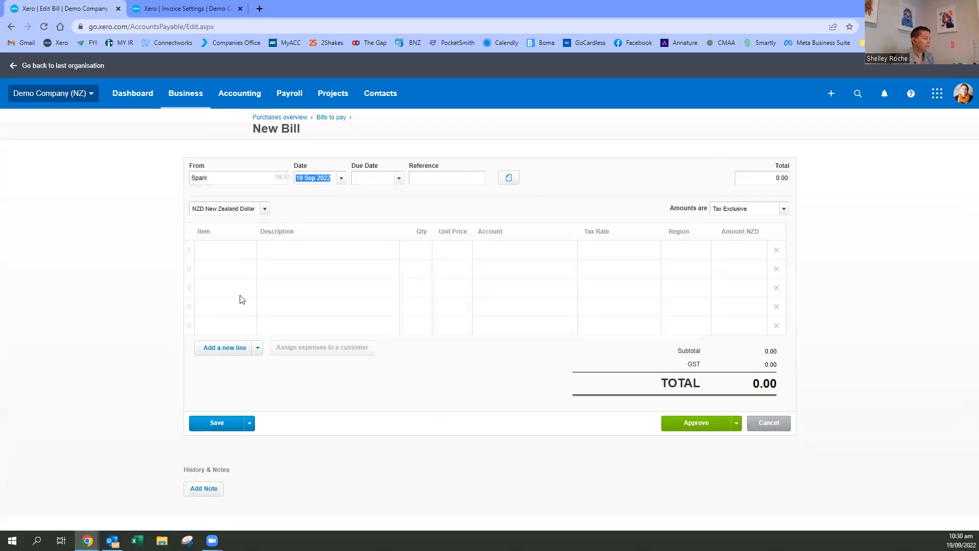
{"action": "key", "text": "Tab"}
{"action": "left_click", "coordinate": [399, 179]}
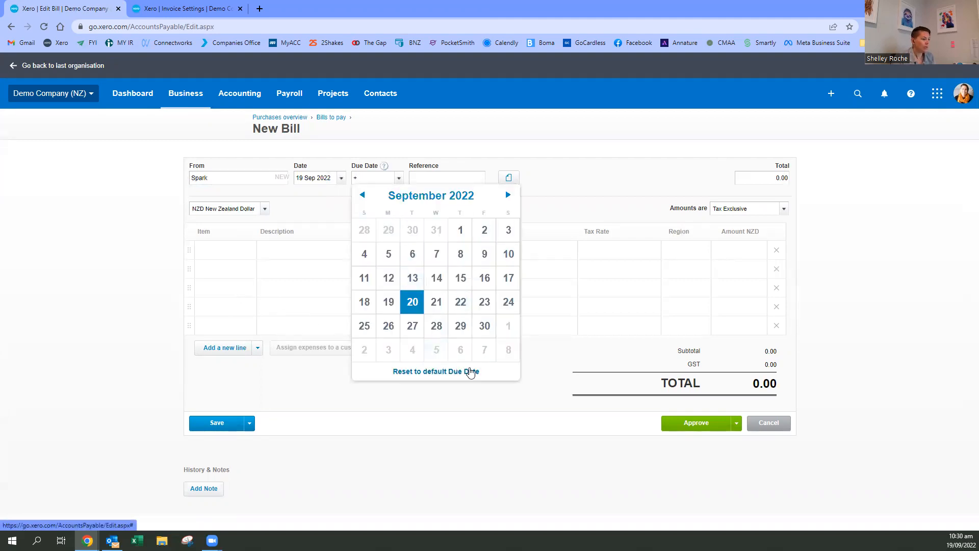
{"action": "left_click", "coordinate": [456, 351]}
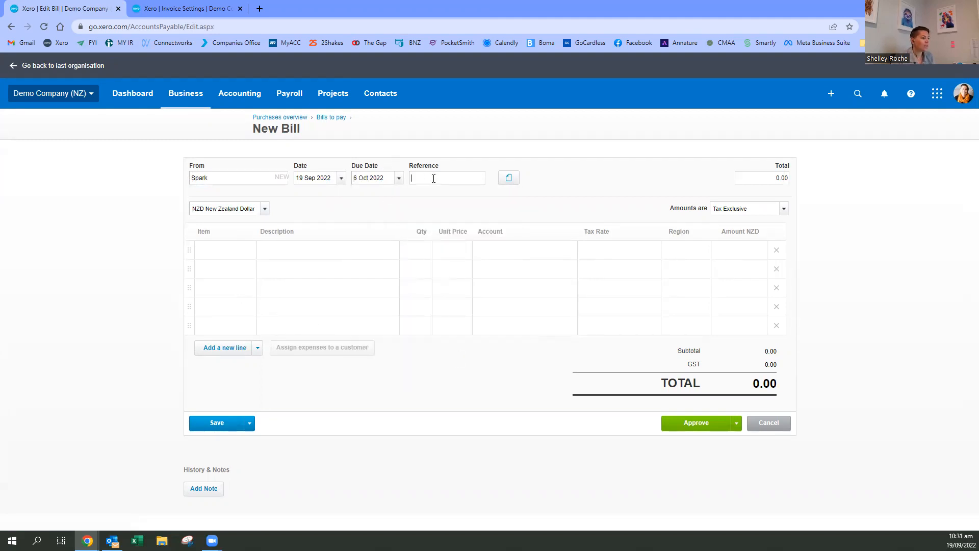
{"action": "left_click", "coordinate": [451, 173]}
- Fill the first bill line with Mobile plus the person's first name, unit price 70 and account 489 - Telephone & Internet
{"action": "left_click", "coordinate": [280, 252]}
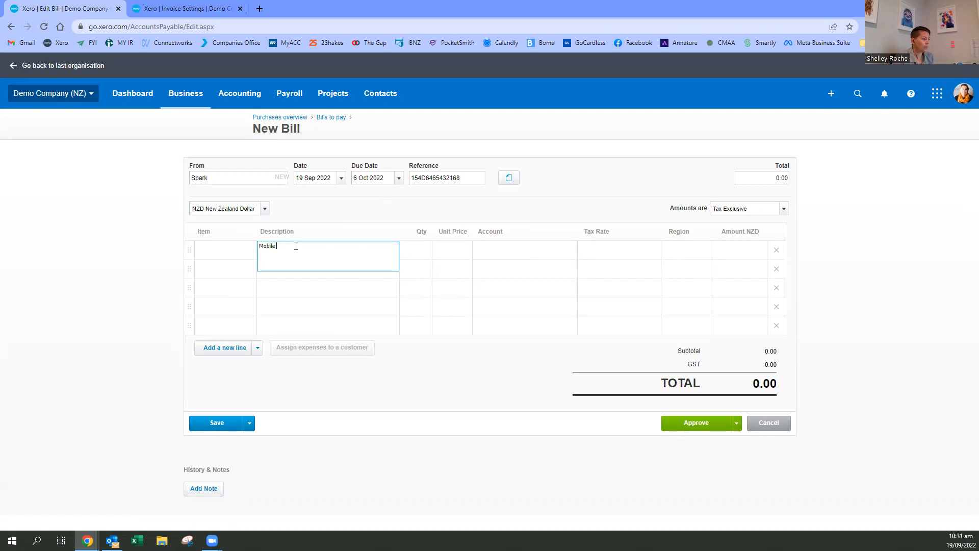
{"action": "type", "text": "d"}
{"action": "key", "text": "Tab"}
{"action": "key", "text": "Tab"}
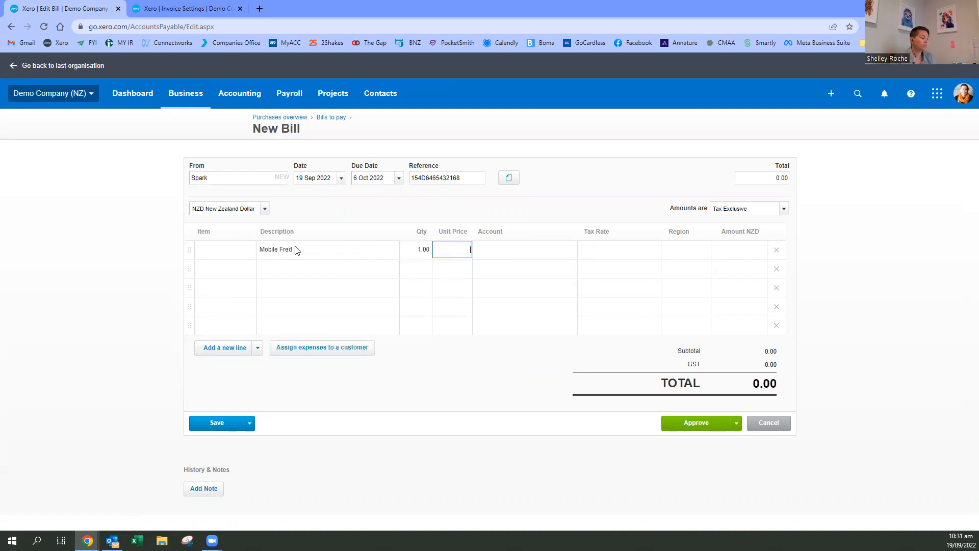
{"action": "type", "text": "70"}
{"action": "key", "text": "Tab"}
{"action": "type", "text": "489"}
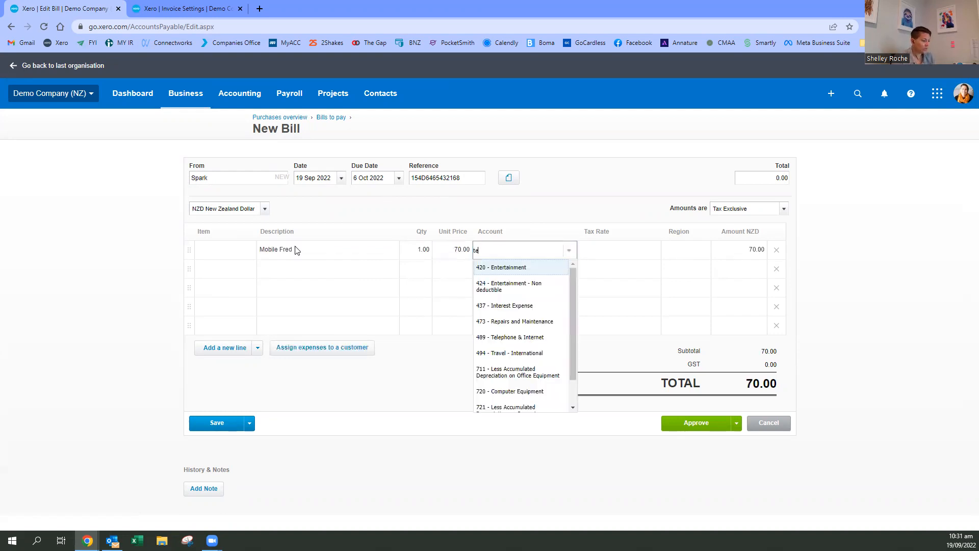
{"action": "key", "text": "Tab"}
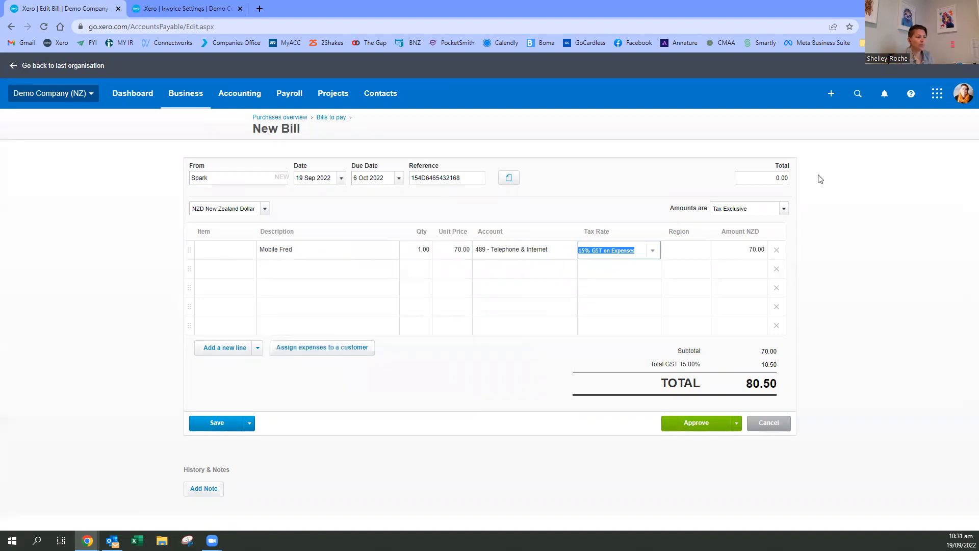
- Add a second bill line for Home internet with quantity 0.5, unit price 100 and account 489 - Telephone & Internet
{"action": "left_click", "coordinate": [266, 285]}
{"action": "left_click", "coordinate": [265, 264]}
{"action": "type", "text": "Home"}
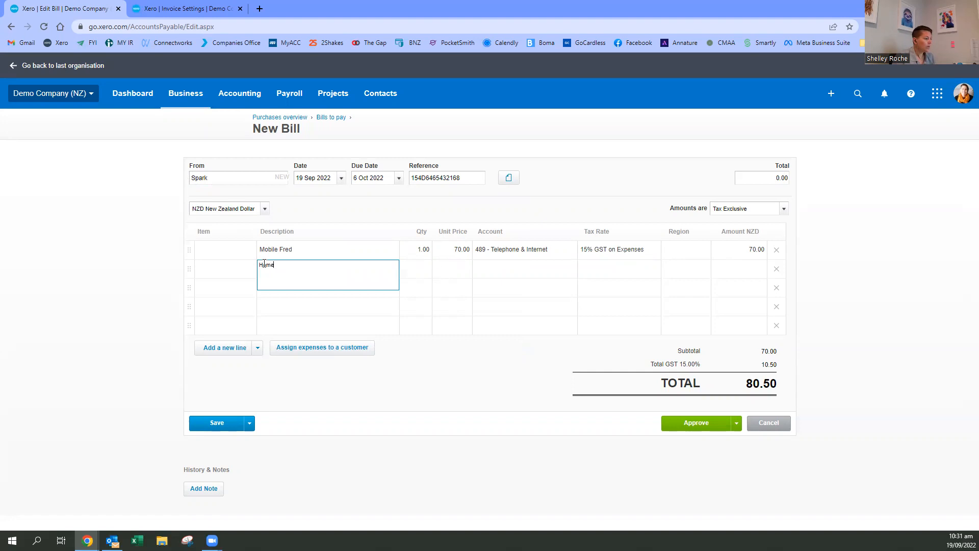
{"action": "key", "text": "Tab"}
{"action": "key", "text": "Tab"}
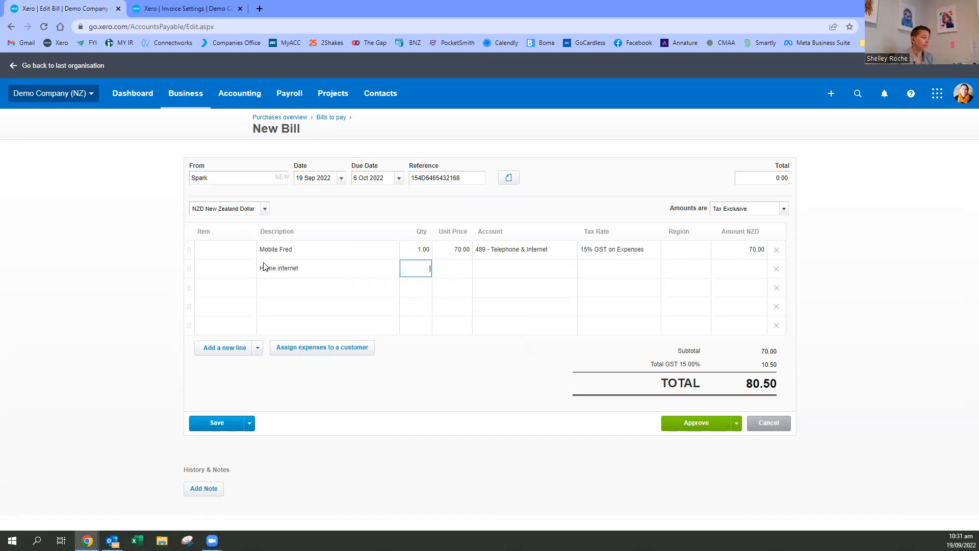
{"action": "key", "text": "shift+Tab"}
{"action": "key", "text": "Tab"}
{"action": "type", "text": "100"}
{"action": "key", "text": "Tab"}
{"action": "type", "text": "tele"}
{"action": "key", "text": "Tab"}
{"action": "key", "text": "Tab"}
{"action": "key", "text": "Tab"}
{"action": "key", "text": "Tab"}
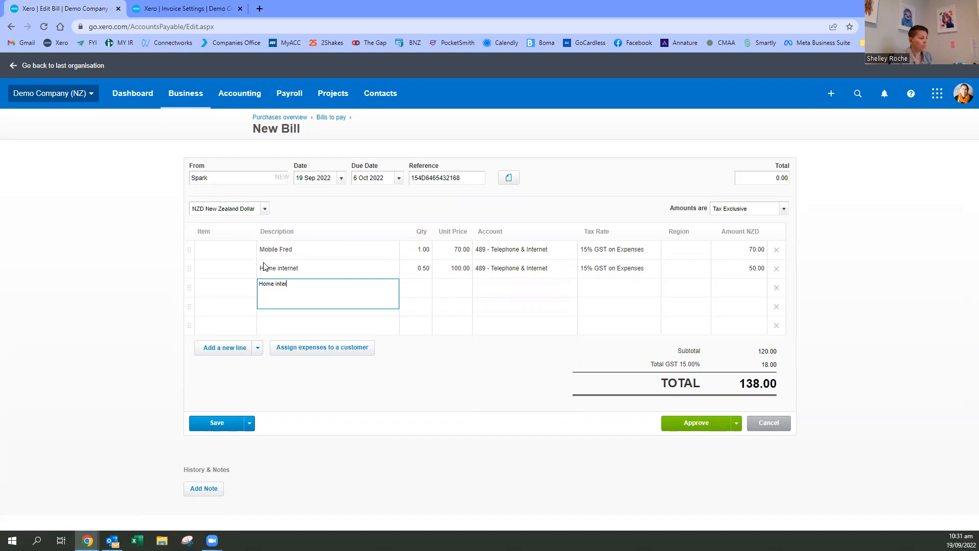
- Add a third bill line for Home internet with quantity 0.5, unit price 100 and account 980 - Owner A Drawings
{"action": "key", "text": "Tab"}
{"action": "type", "text": "0.5"}
{"action": "key", "text": "Tab"}
{"action": "key", "text": "Tab"}
{"action": "type", "text": "draw"}
{"action": "key", "text": "Tab"}
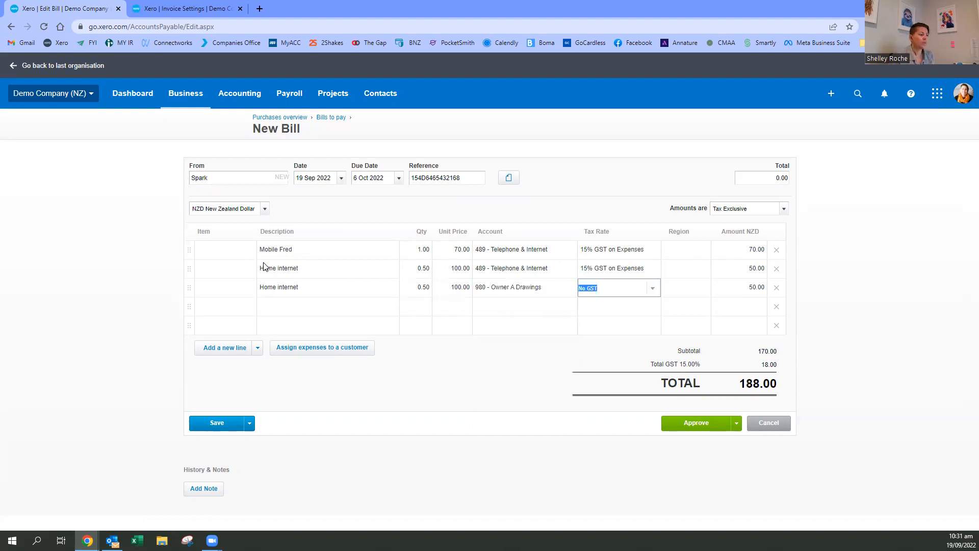
{"action": "key", "text": "Tab"}
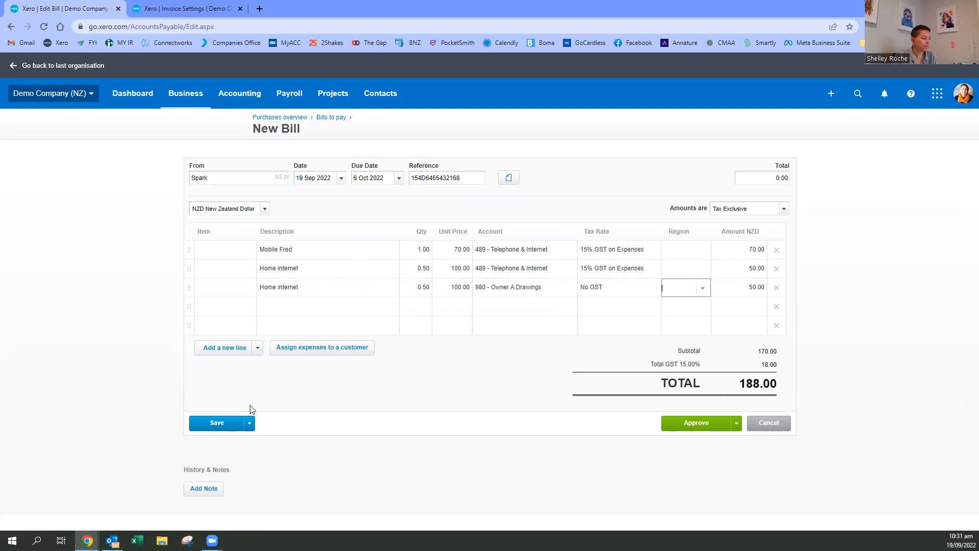
- Check the bill's related file options and open the organisation's Files page in a new browser tab
{"action": "left_click", "coordinate": [509, 184]}
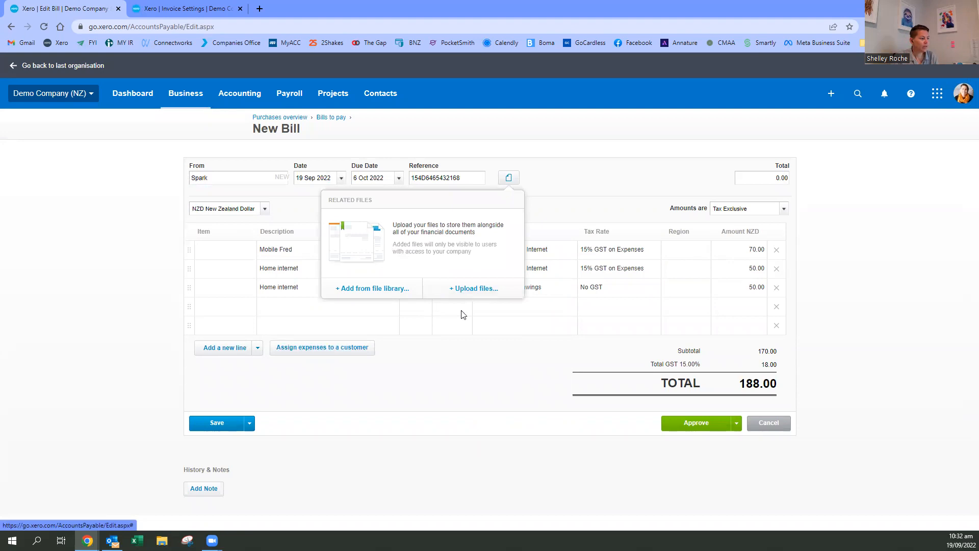
{"action": "left_click", "coordinate": [567, 176]}
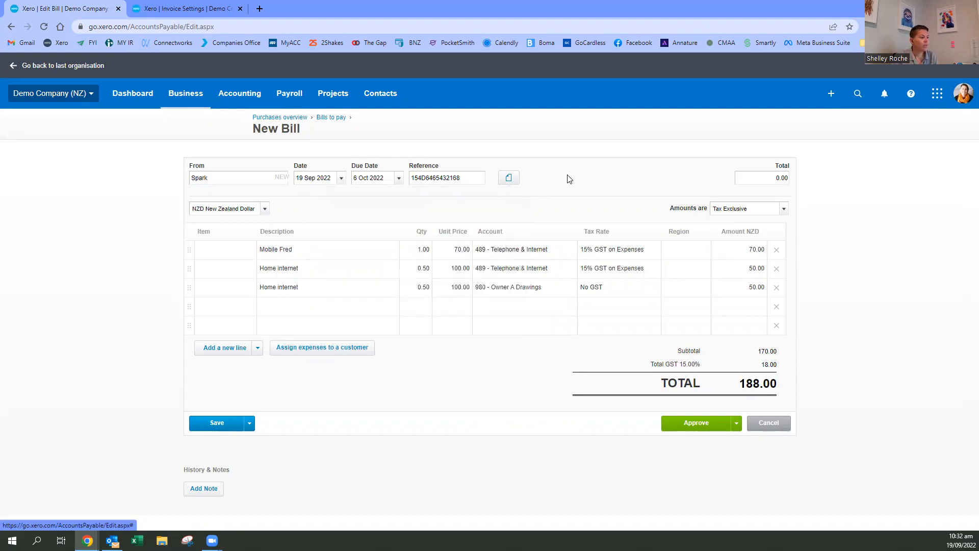
{"action": "left_click", "coordinate": [53, 98]}
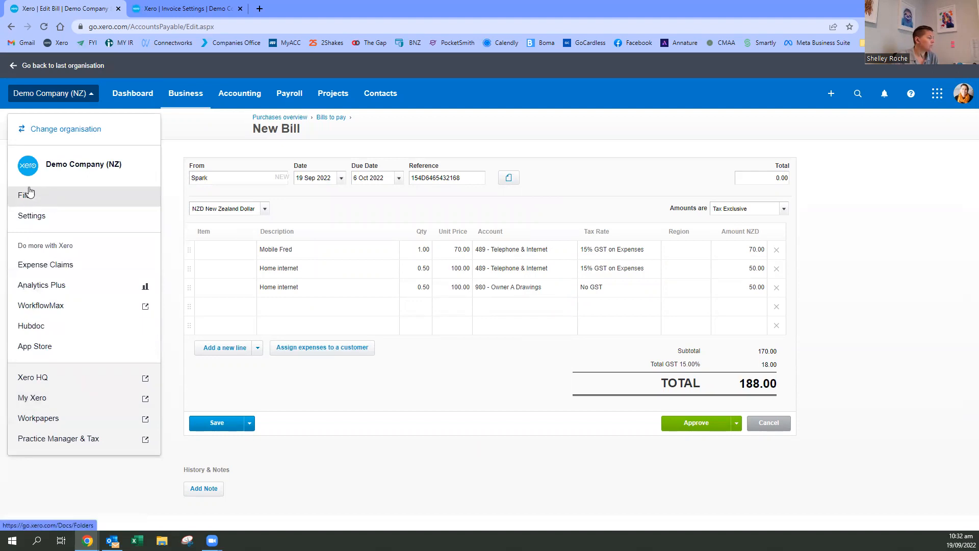
{"action": "right_click", "coordinate": [43, 197]}
{"action": "left_click", "coordinate": [63, 204]}
{"action": "left_click", "coordinate": [296, 8]}
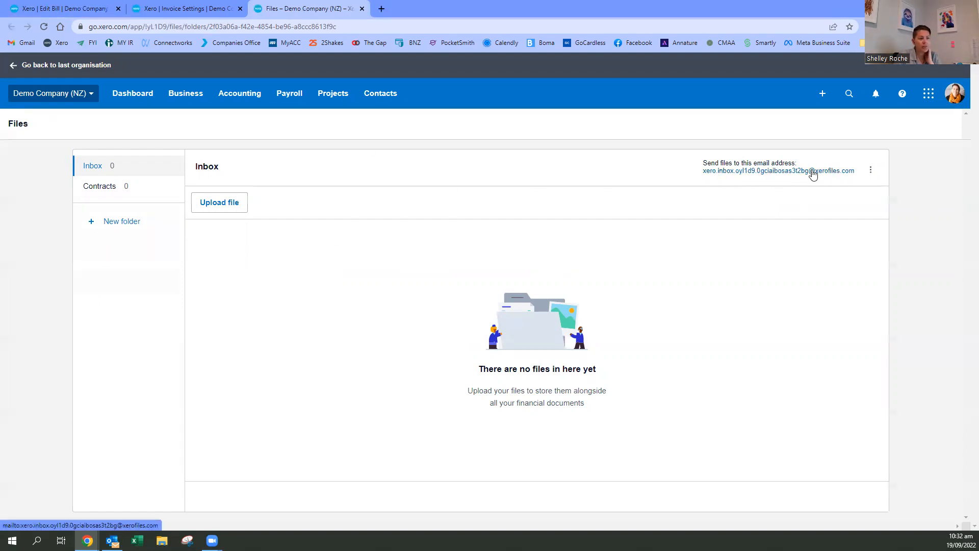
- Upload Invoice INV-6490573.pdf from Downloads to the Files inbox
{"action": "left_click", "coordinate": [244, 209]}
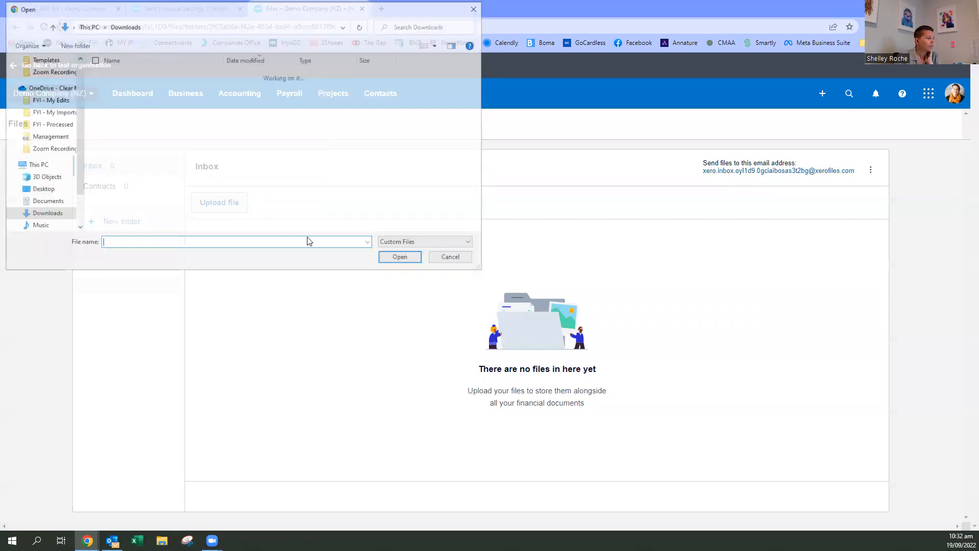
{"action": "left_click", "coordinate": [130, 89]}
{"action": "key", "text": "Return"}
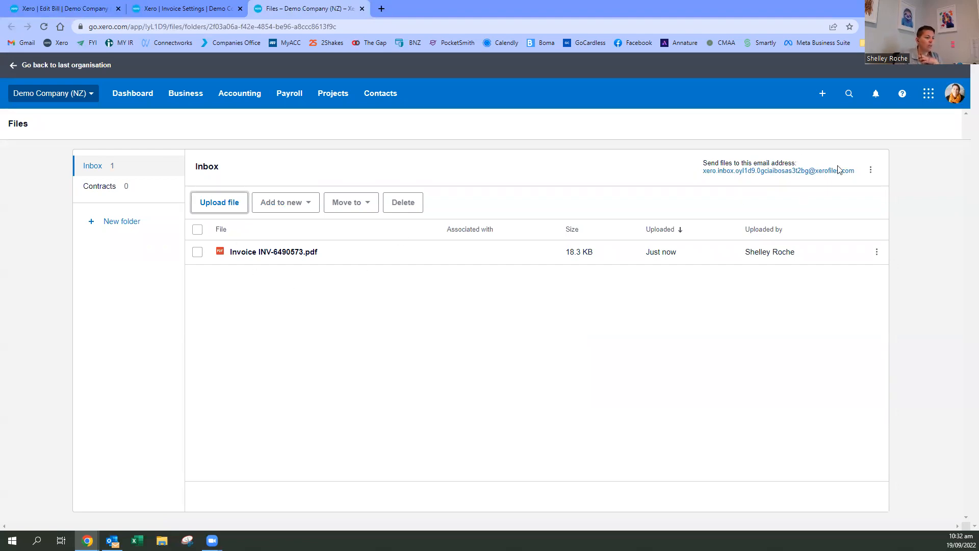
- Select the email address for sending files to the inbox and switch to Outlook
{"action": "left_click_drag", "start_coordinate": [857, 175], "coordinate": [712, 190]}
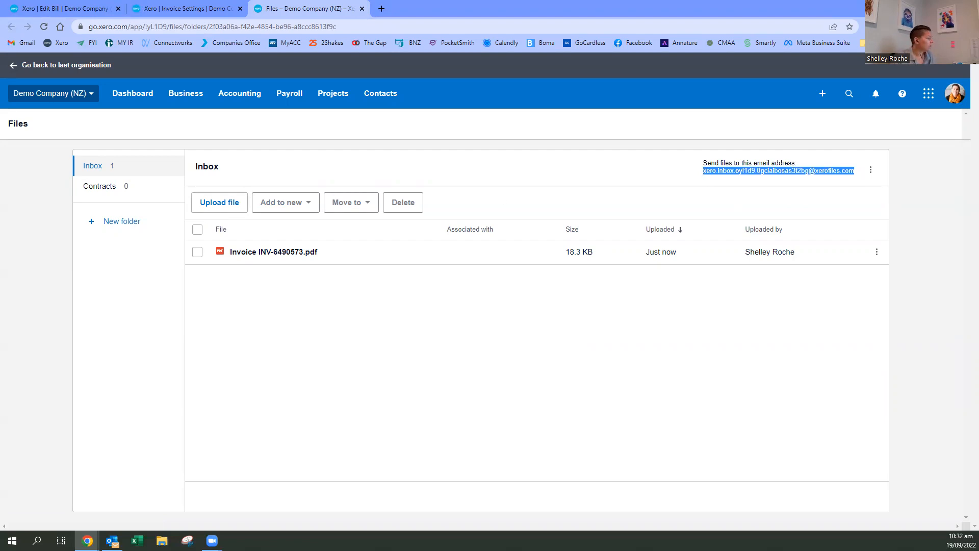
{"action": "key", "text": "alt+Tab"}
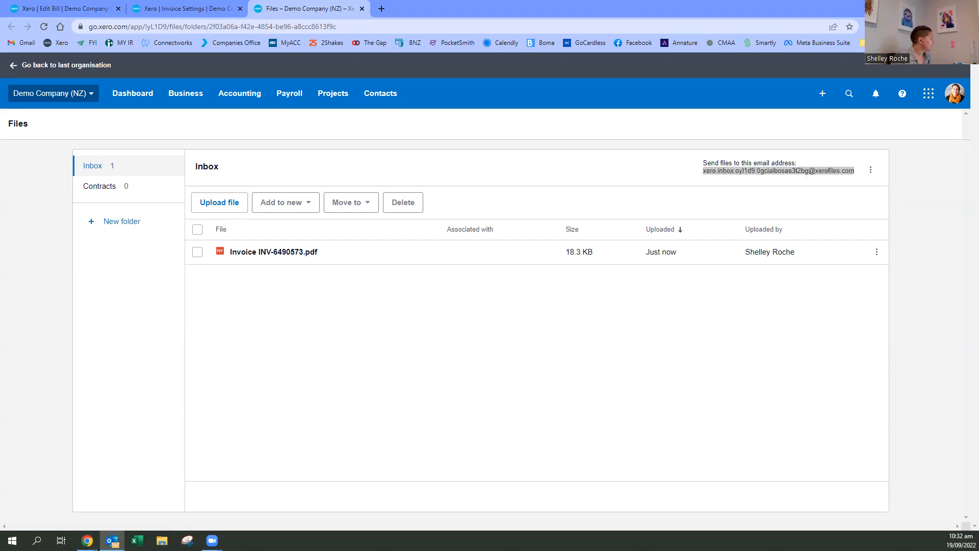
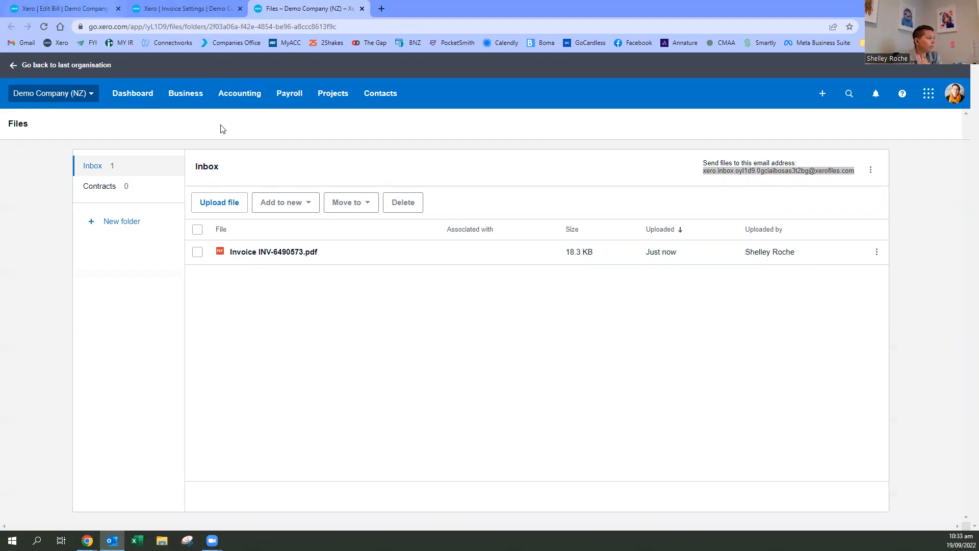
- Refresh the Files inbox and open the emailed Invoice INV-0046.pdf to look over its contents
{"action": "left_click", "coordinate": [43, 26]}
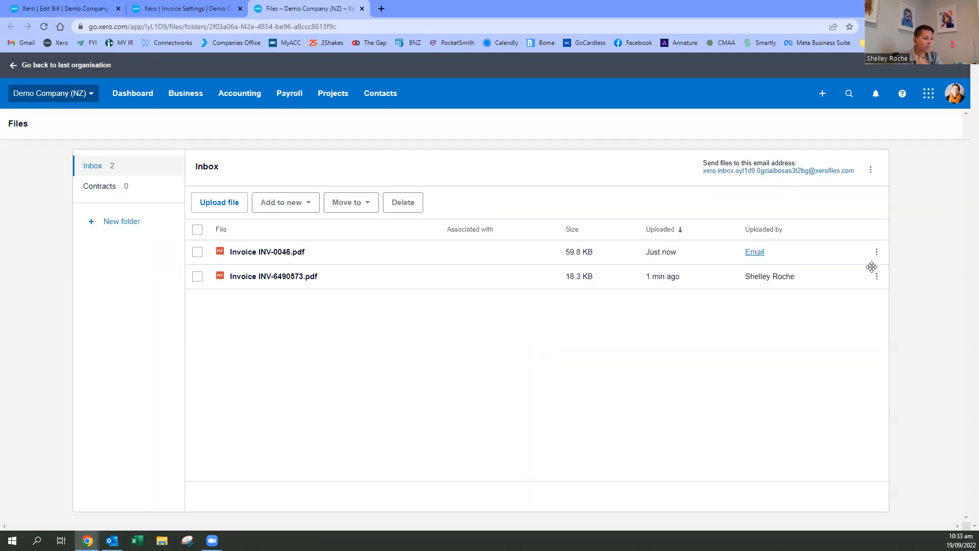
{"action": "left_click", "coordinate": [242, 252]}
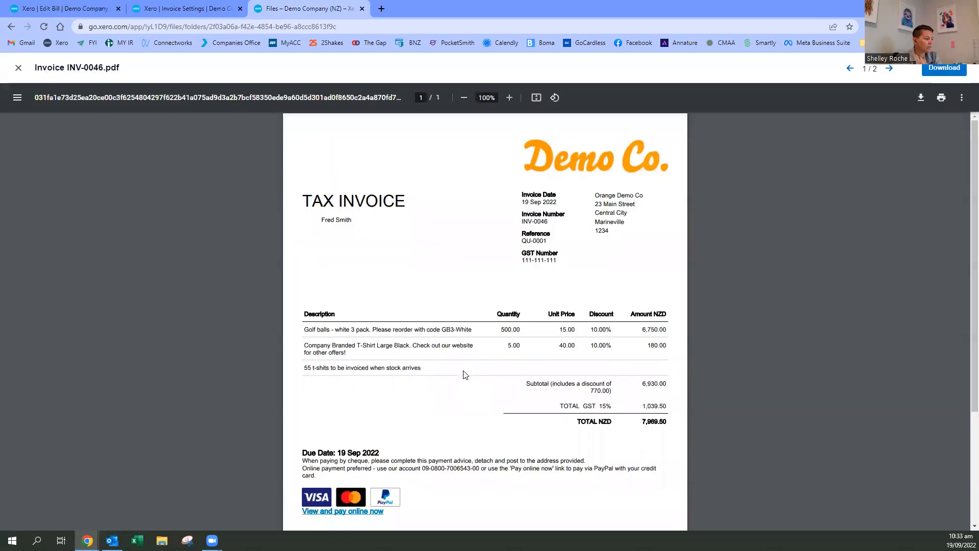
{"action": "scroll", "coordinate": [587, 432], "scroll_direction": "down", "scroll_amount": 3}
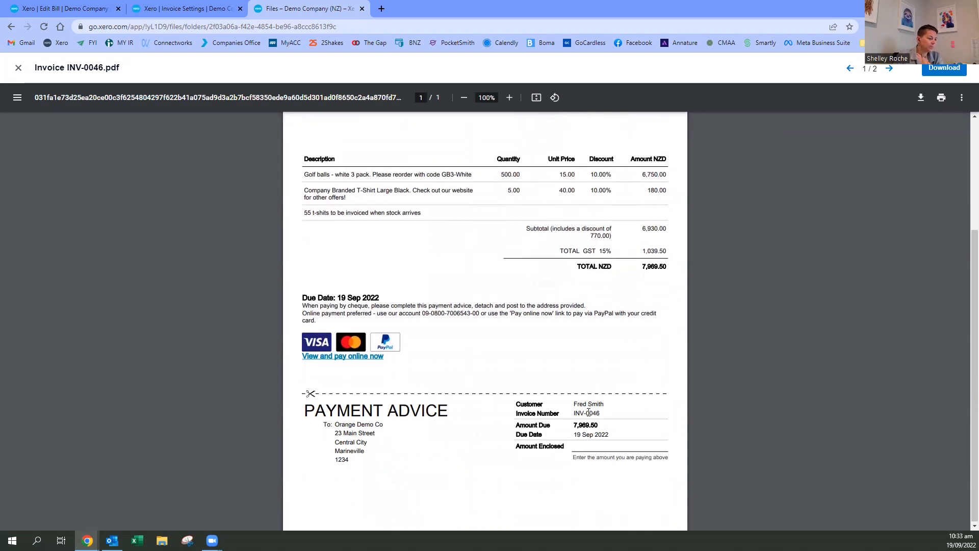
{"action": "scroll", "coordinate": [587, 406], "scroll_direction": "up", "scroll_amount": 3}
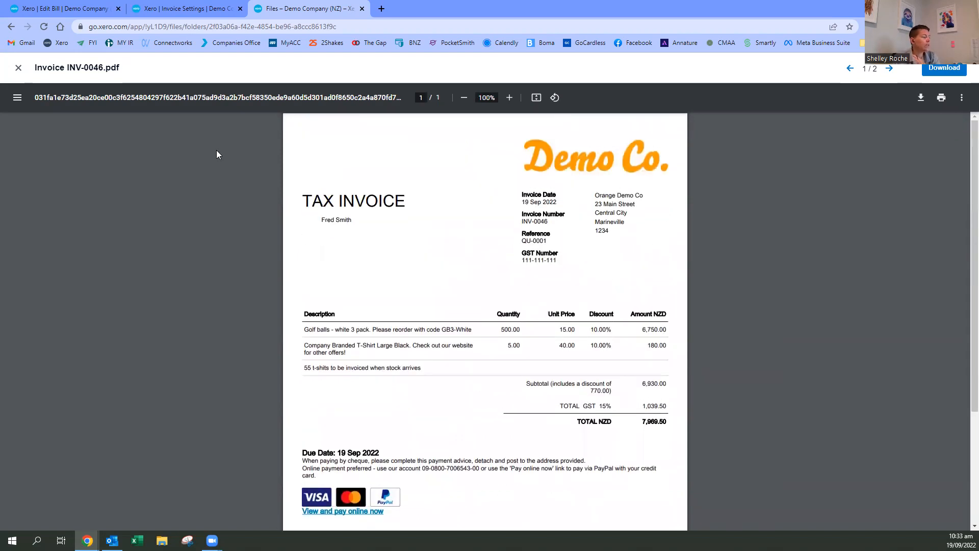
- Return to the new Spark bill and attach Invoice INV-0046.pdf from the file library
{"action": "left_click", "coordinate": [174, 7]}
{"action": "left_click", "coordinate": [84, 9]}
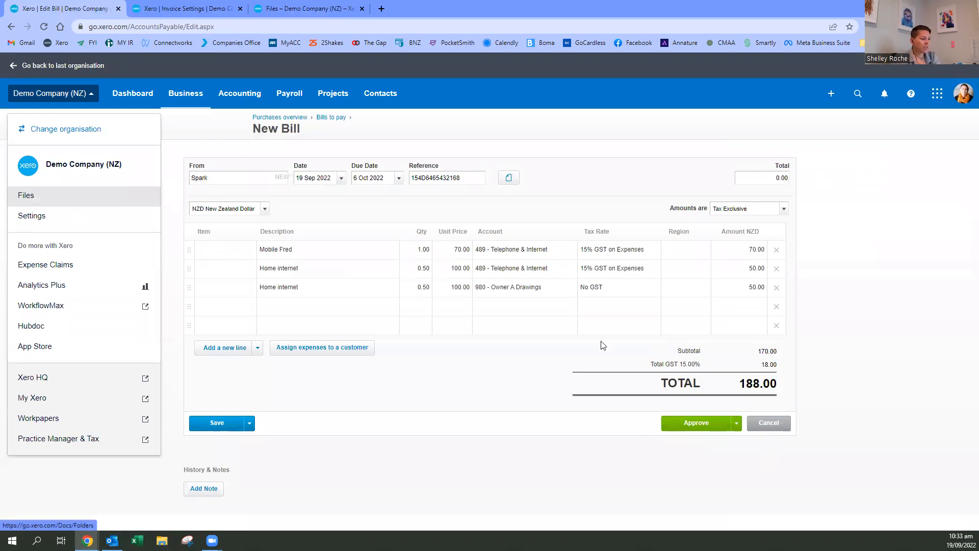
{"action": "left_click", "coordinate": [508, 177]}
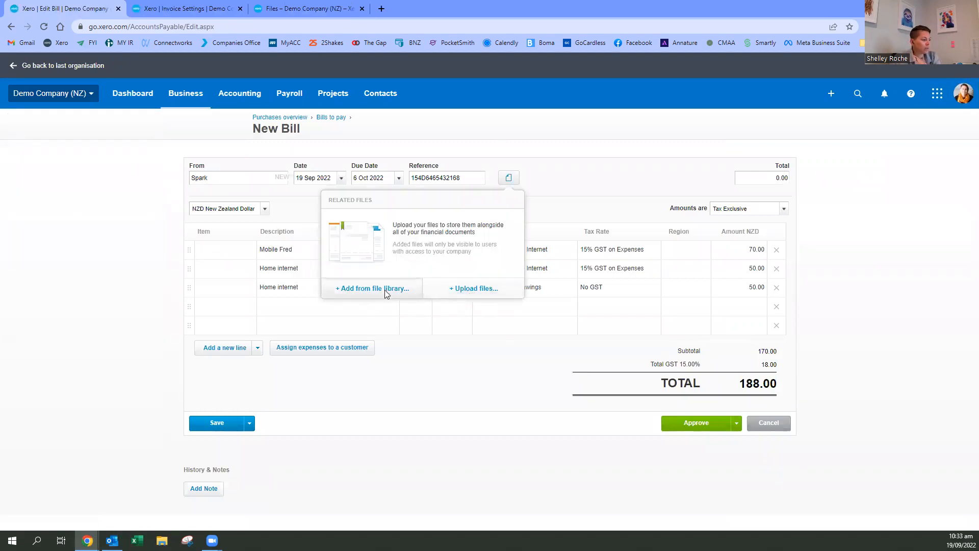
{"action": "left_click", "coordinate": [384, 292]}
{"action": "left_click", "coordinate": [351, 200]}
{"action": "left_click", "coordinate": [633, 438]}
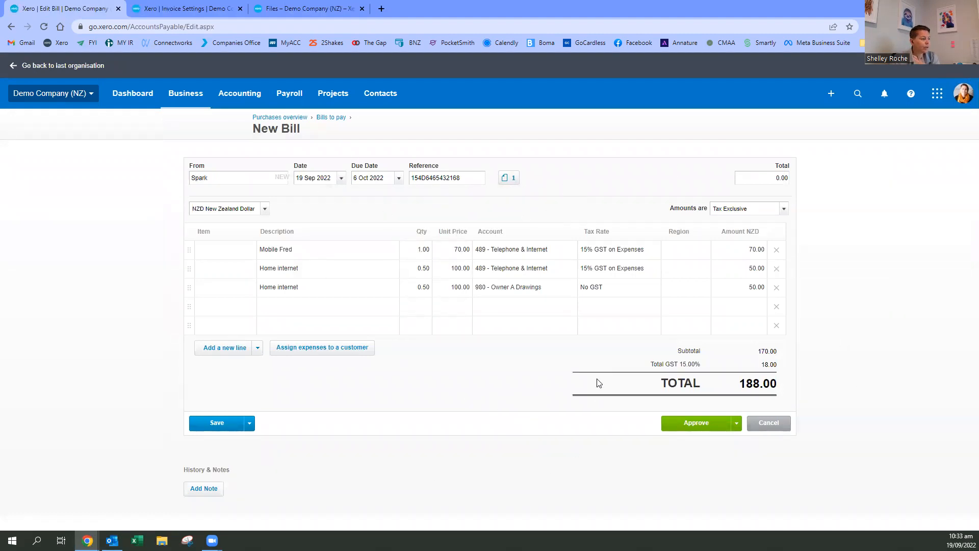
- Check the file attached to the Spark bill, approve the bill and look over its details
{"action": "left_click", "coordinate": [508, 188]}
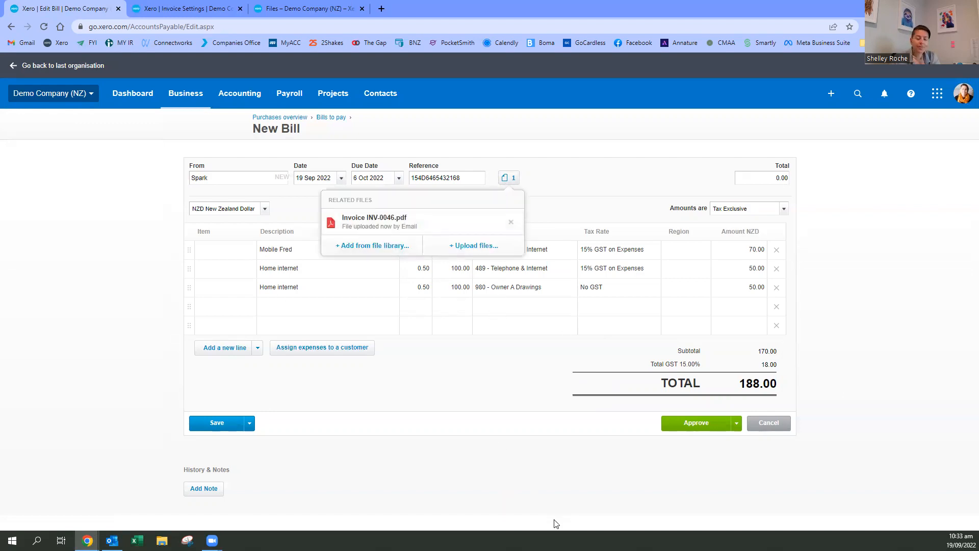
{"action": "left_click", "coordinate": [504, 454]}
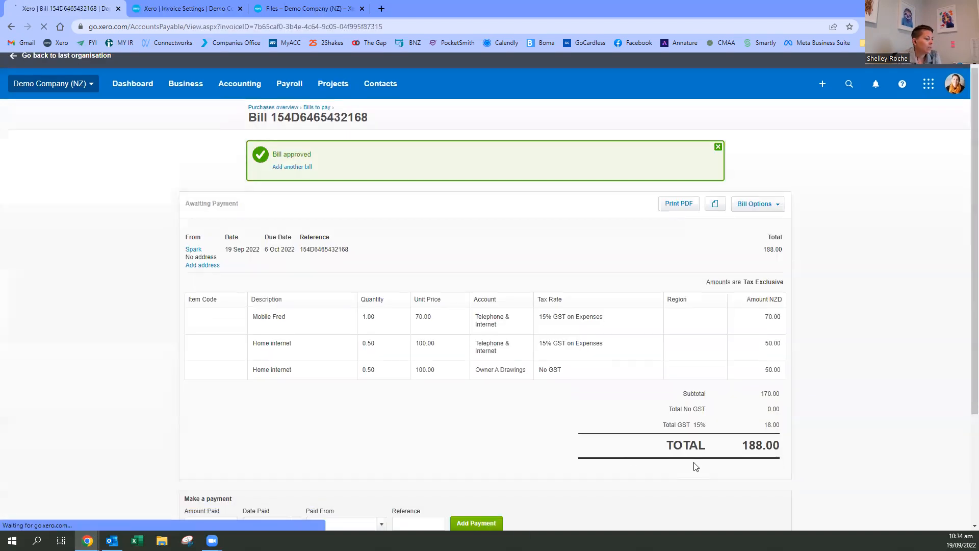
{"action": "scroll", "coordinate": [672, 417], "scroll_direction": "down", "scroll_amount": 2}
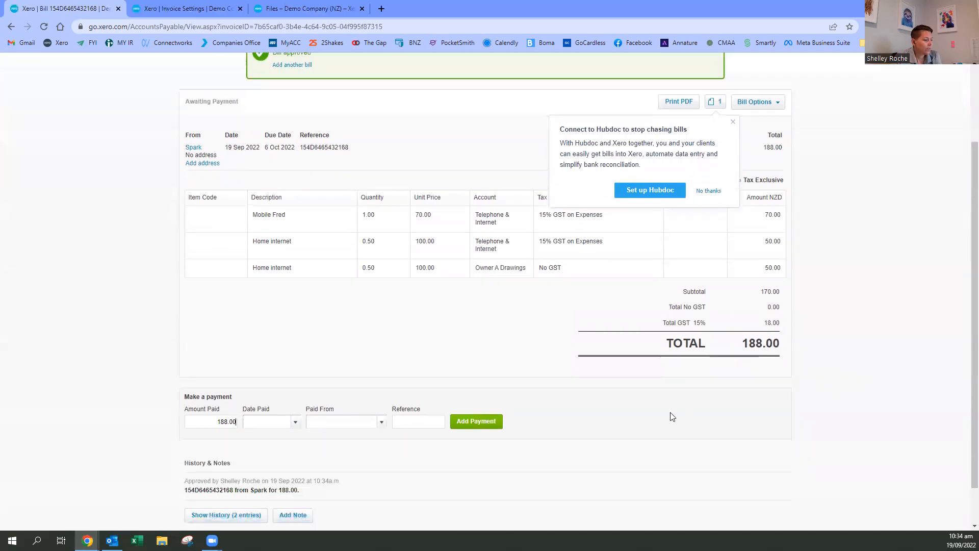
{"action": "scroll", "coordinate": [647, 452], "scroll_direction": "up", "scroll_amount": 2}
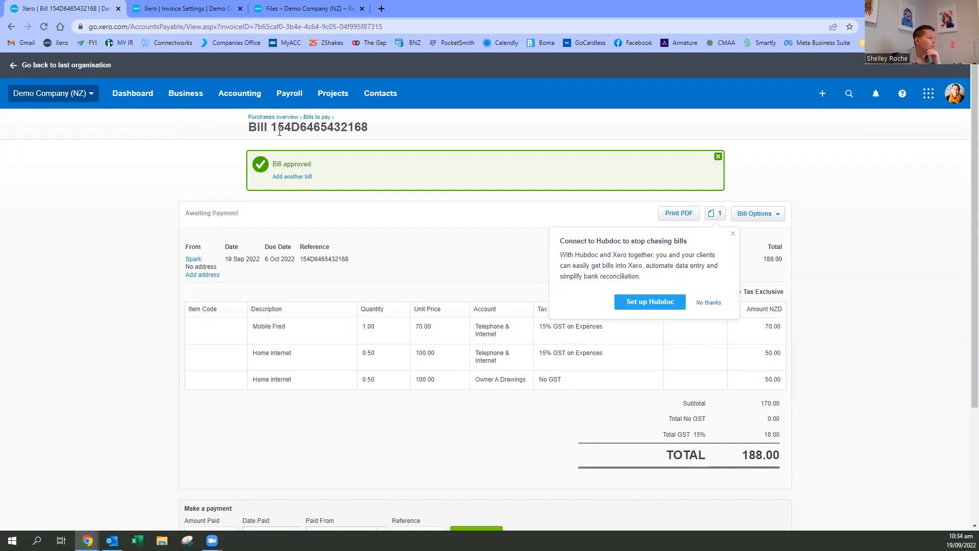
- Go to the Bills to pay list, copy the email address for creating bills from email and switch to Outlook
{"action": "left_click", "coordinate": [312, 118]}
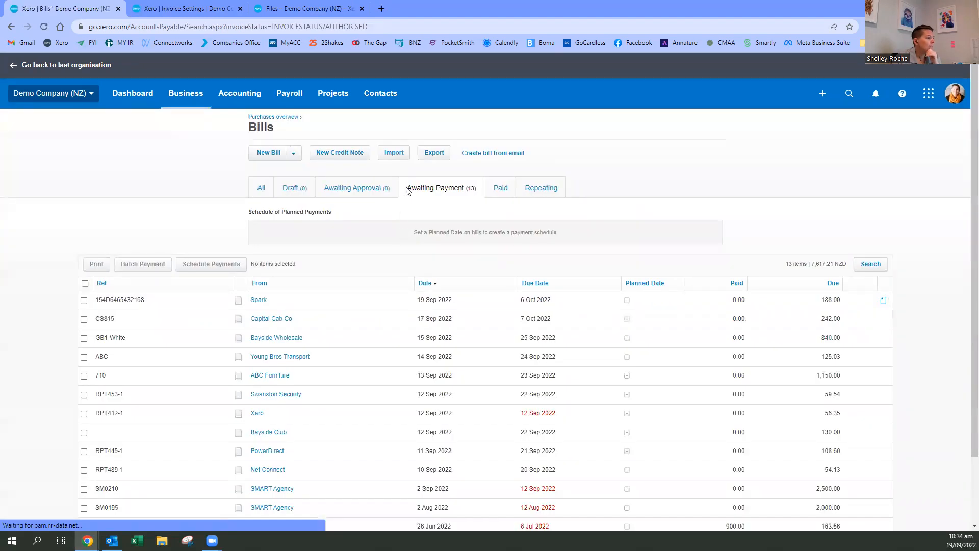
{"action": "left_click", "coordinate": [509, 157]}
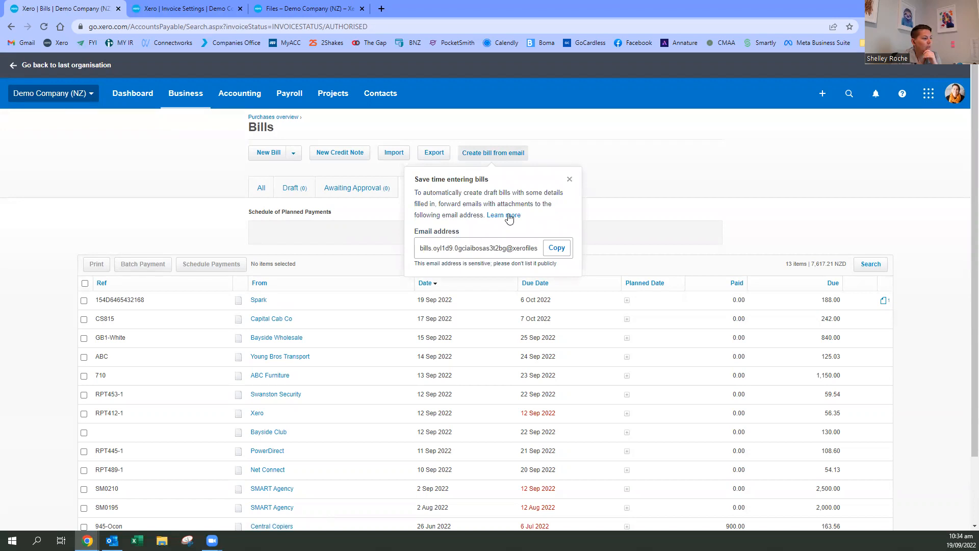
{"action": "left_click", "coordinate": [558, 250]}
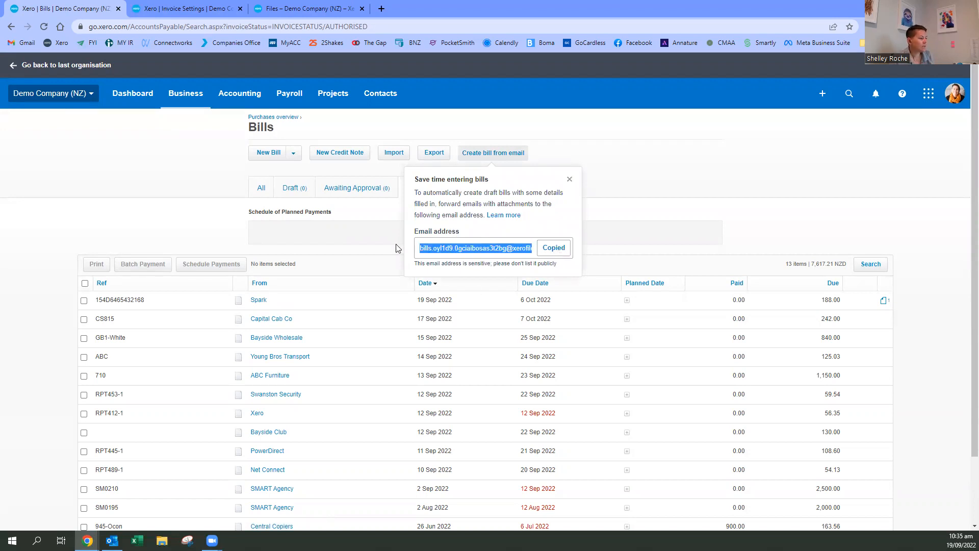
{"action": "key", "text": "alt+Tab"}
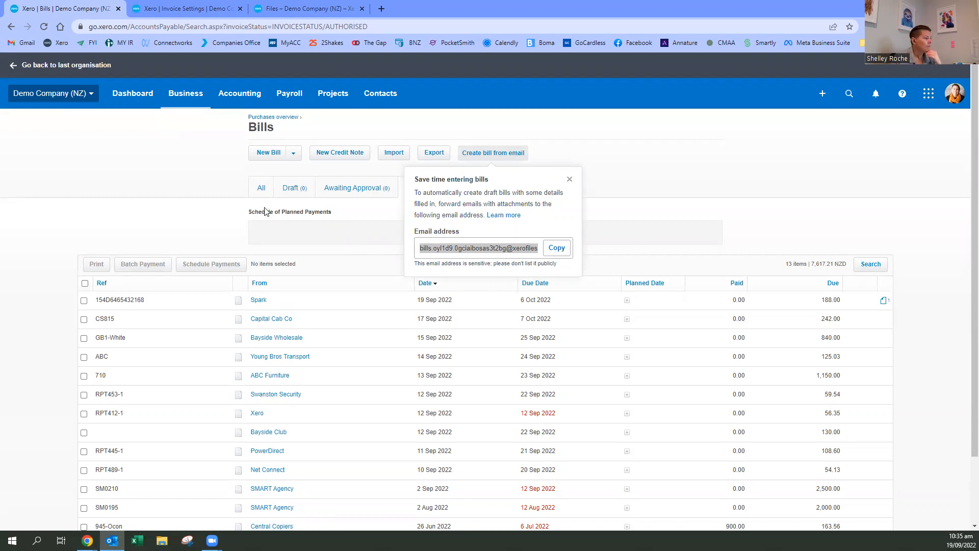
- Close the email address pop-up, refresh the draft bills list and open the forwarded draft bill INV-0046
{"action": "left_click", "coordinate": [570, 180]}
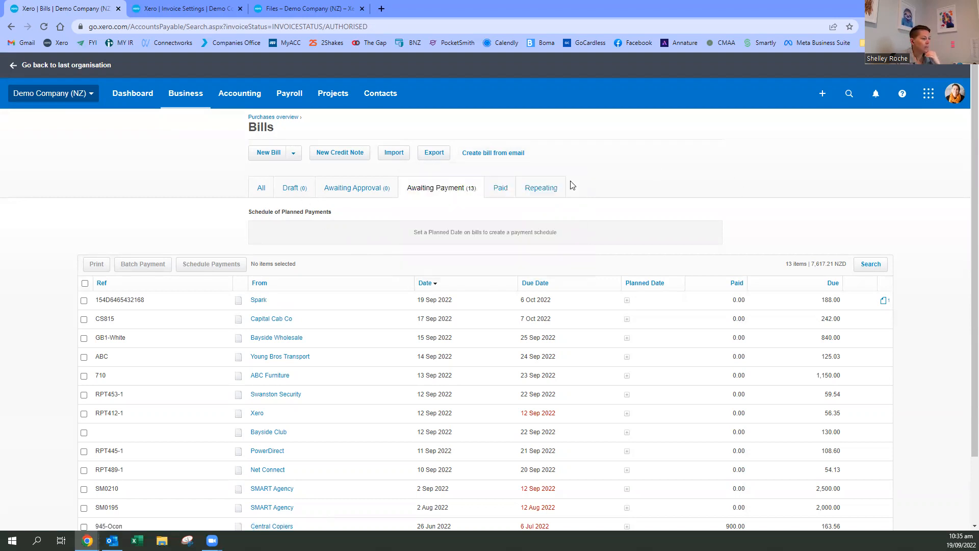
{"action": "left_click", "coordinate": [300, 191]}
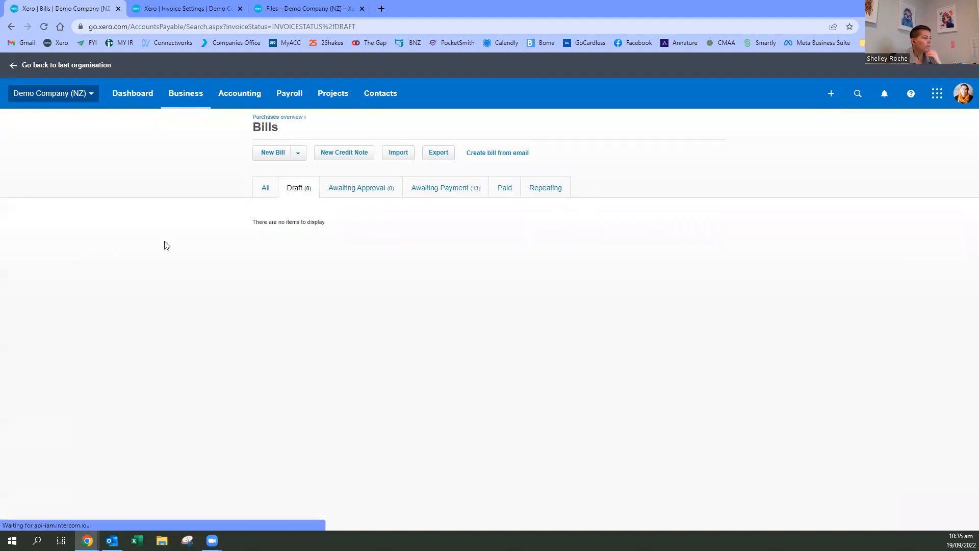
{"action": "left_click", "coordinate": [44, 27]}
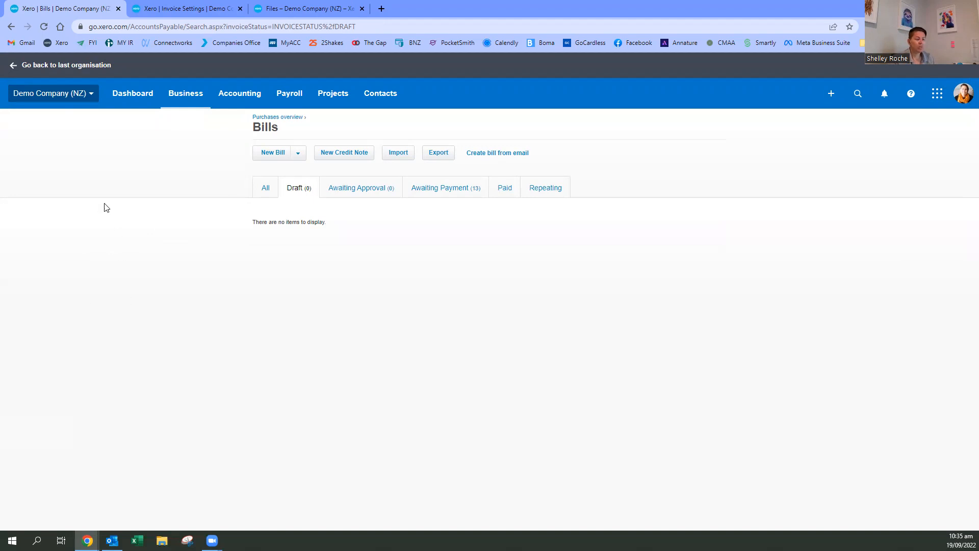
{"action": "left_click", "coordinate": [44, 27]}
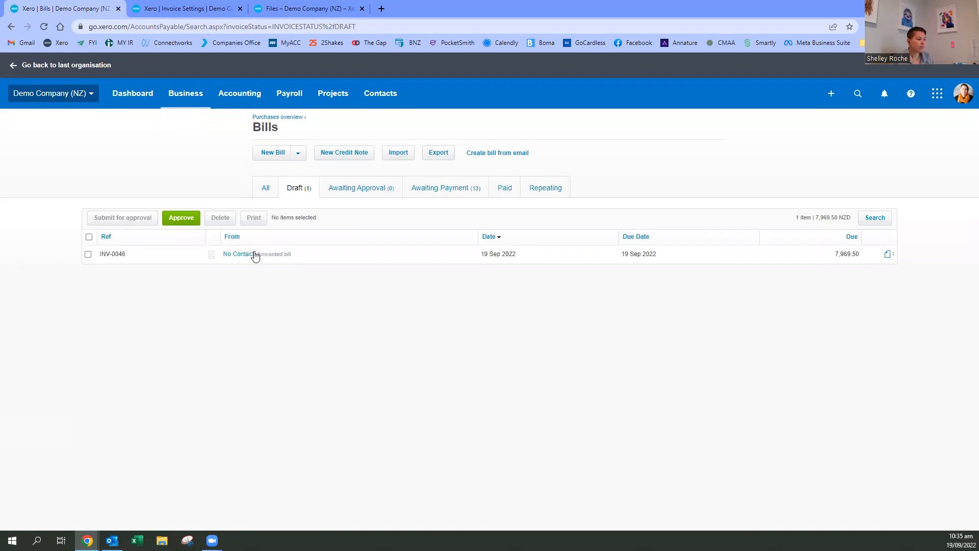
{"action": "left_click", "coordinate": [323, 259]}
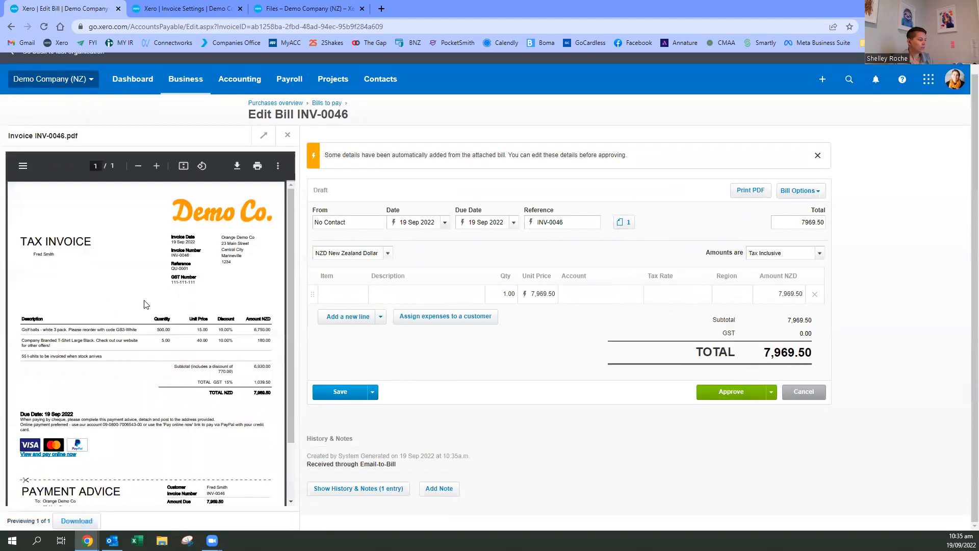
- Look through the attached invoice preview and set the draft bill's supplier to Demo Company
{"action": "scroll", "coordinate": [146, 304], "scroll_direction": "down", "scroll_amount": 2}
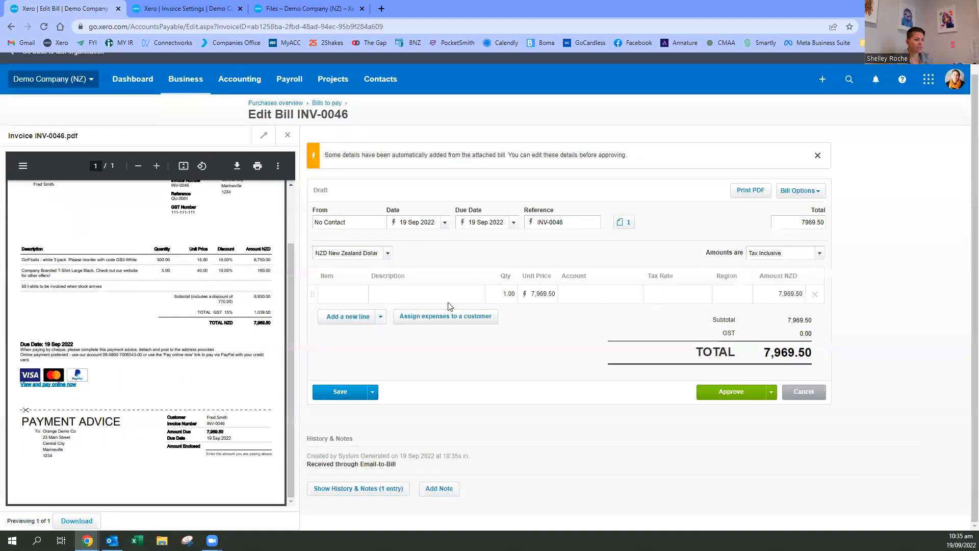
{"action": "scroll", "coordinate": [232, 346], "scroll_direction": "up", "scroll_amount": 2}
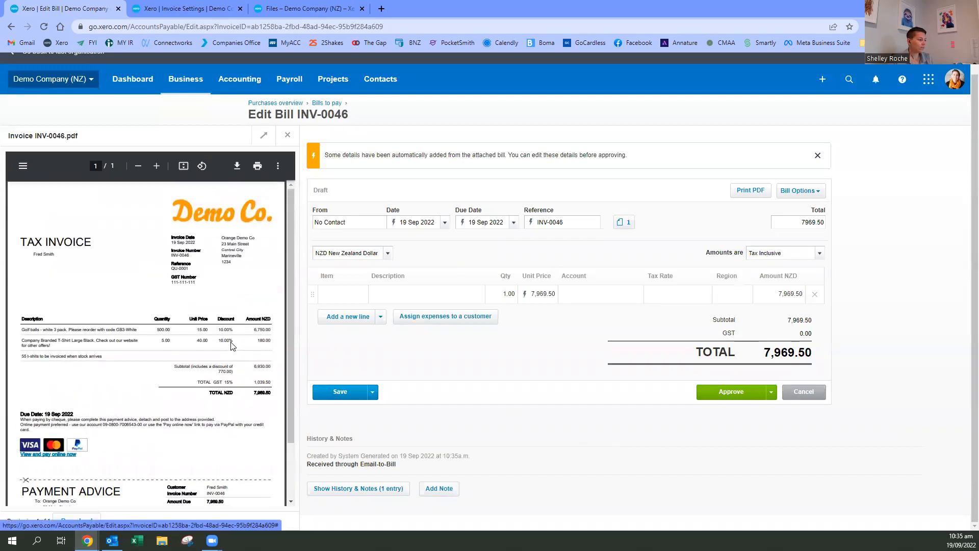
{"action": "left_click", "coordinate": [342, 223]}
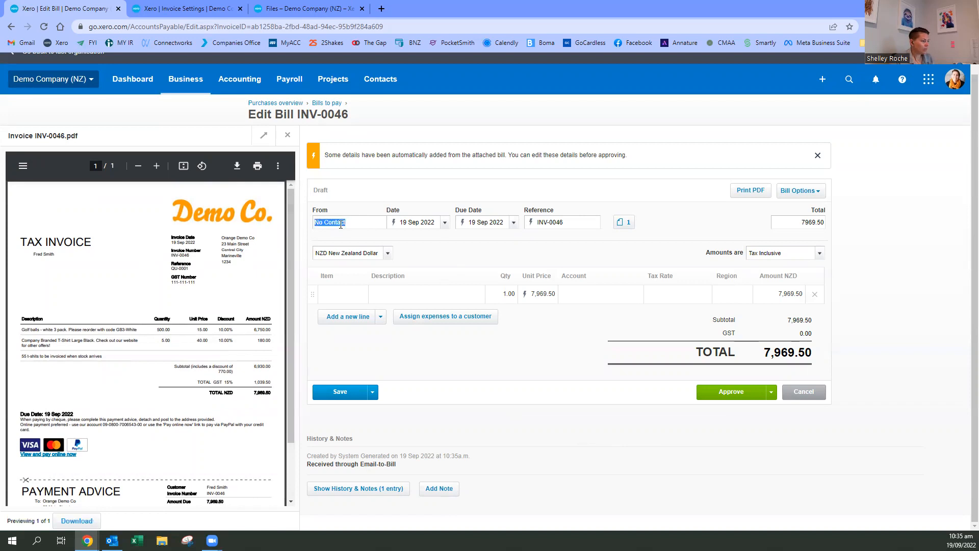
{"action": "type", "text": "Dem"}
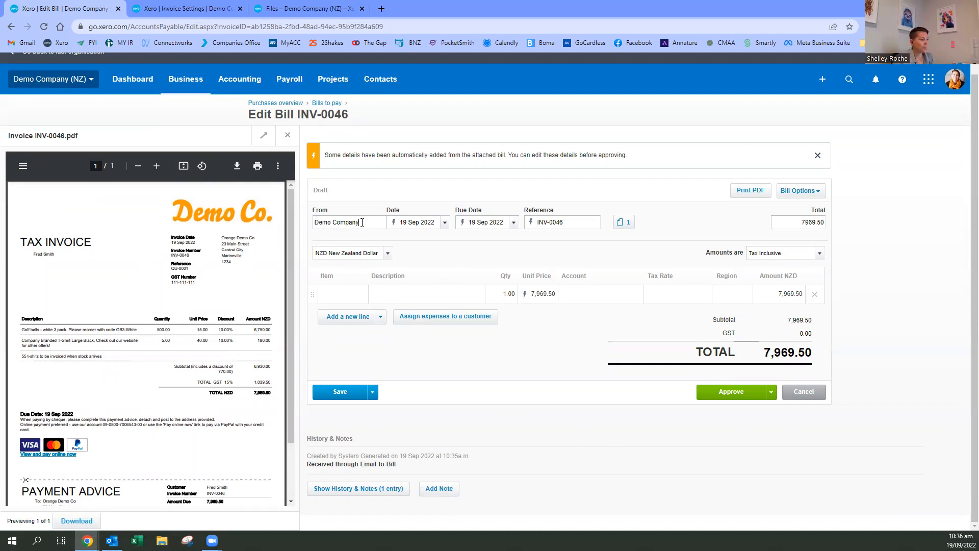
{"action": "left_click", "coordinate": [379, 241]}
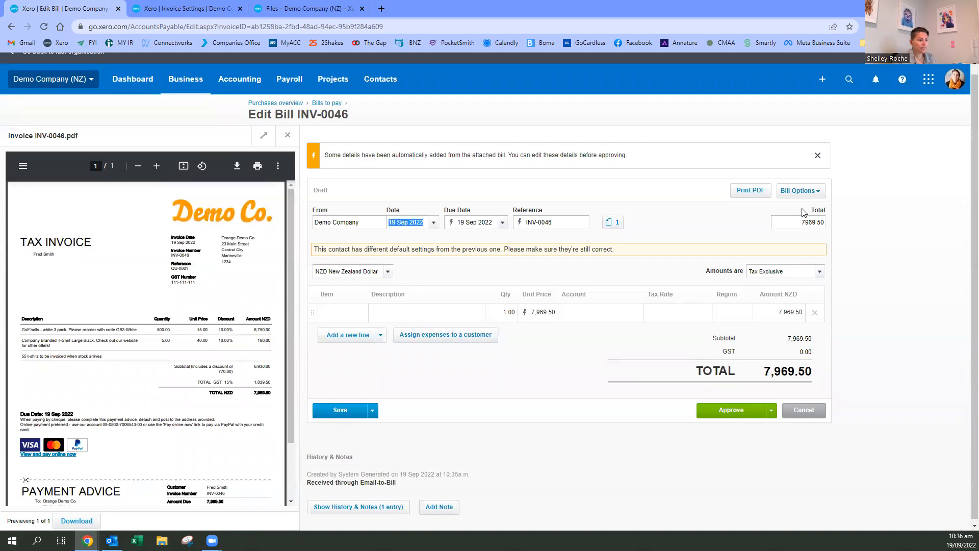
- Describe the bill line as "Golf balls, t-shirt & freight" and check the option for assigning expenses to a customer
{"action": "left_click", "coordinate": [398, 308]}
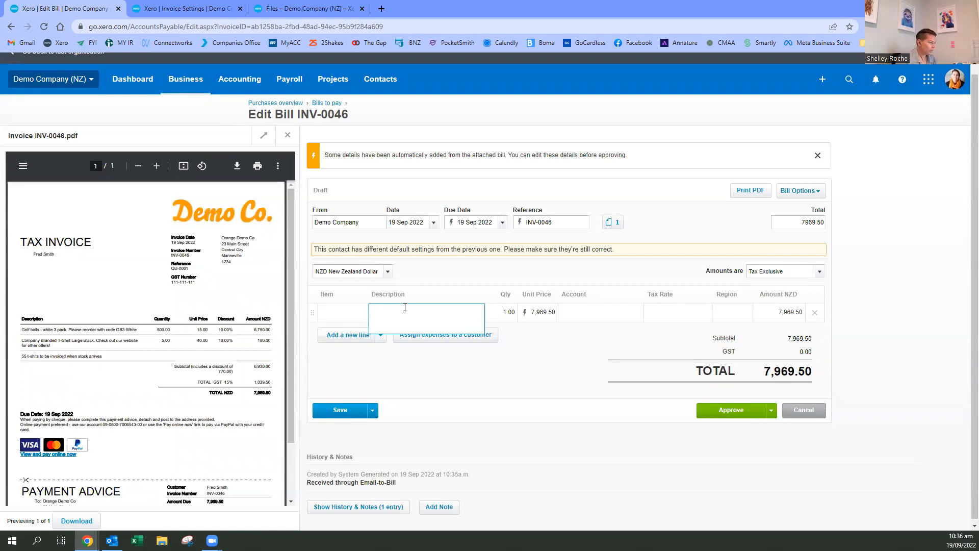
{"action": "type", "text": "Golf balls , t"}
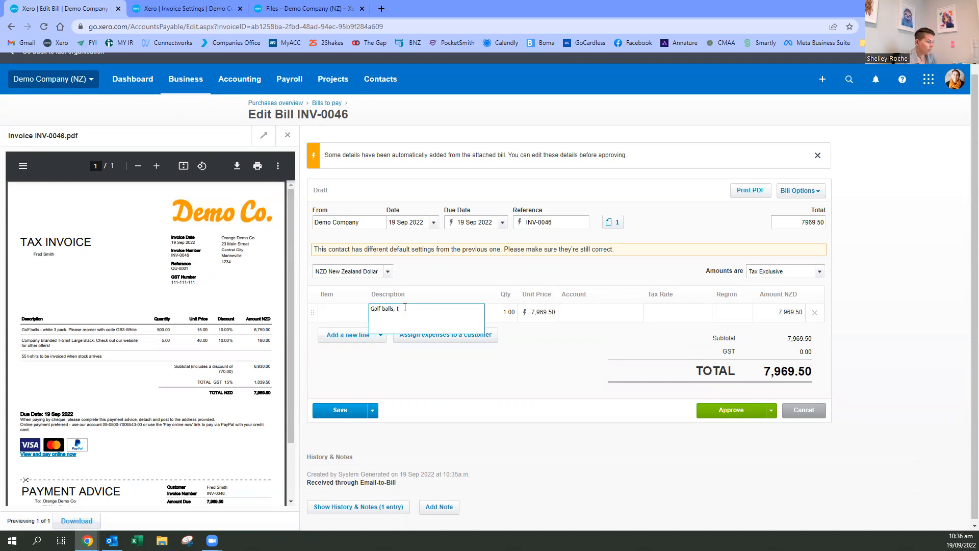
{"action": "type", "text": "-shirt & f"}
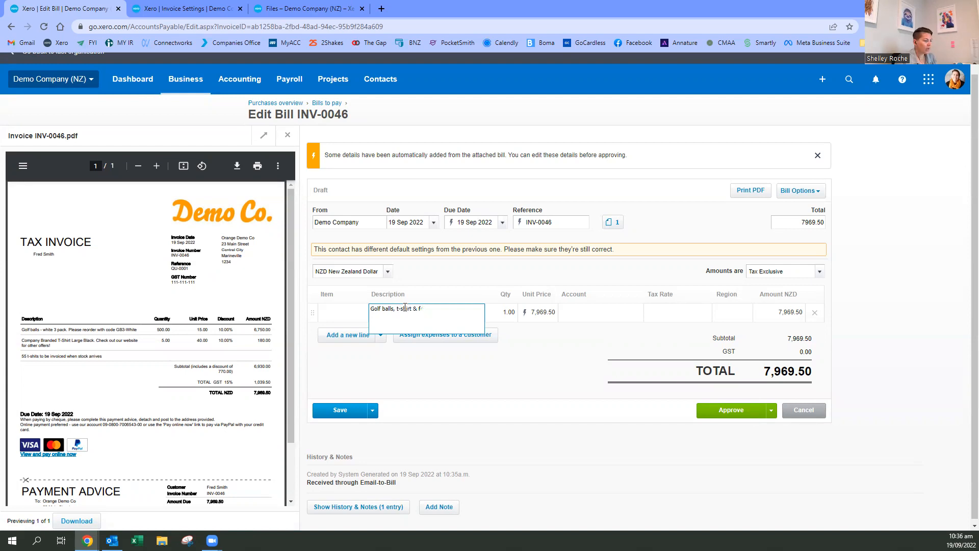
{"action": "type", "text": "reight"}
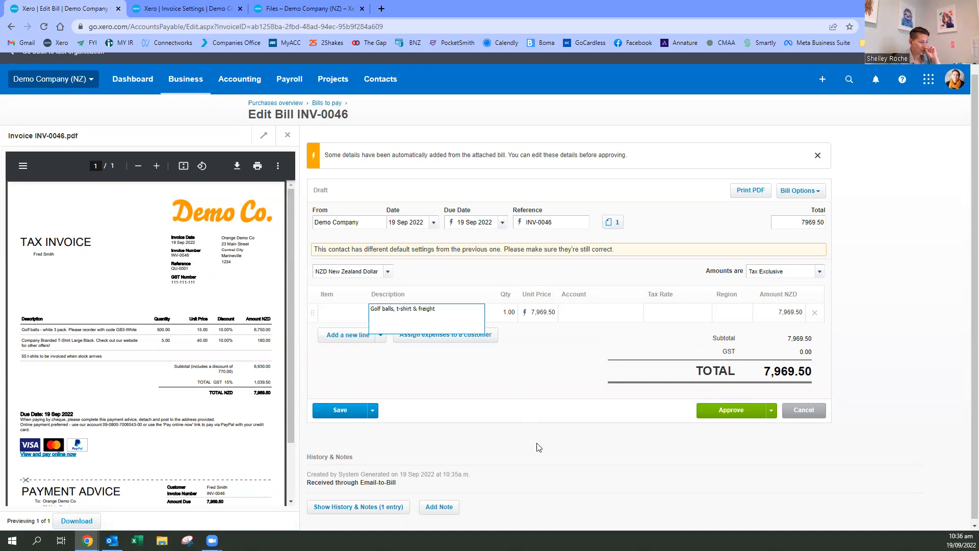
{"action": "left_click", "coordinate": [449, 337]}
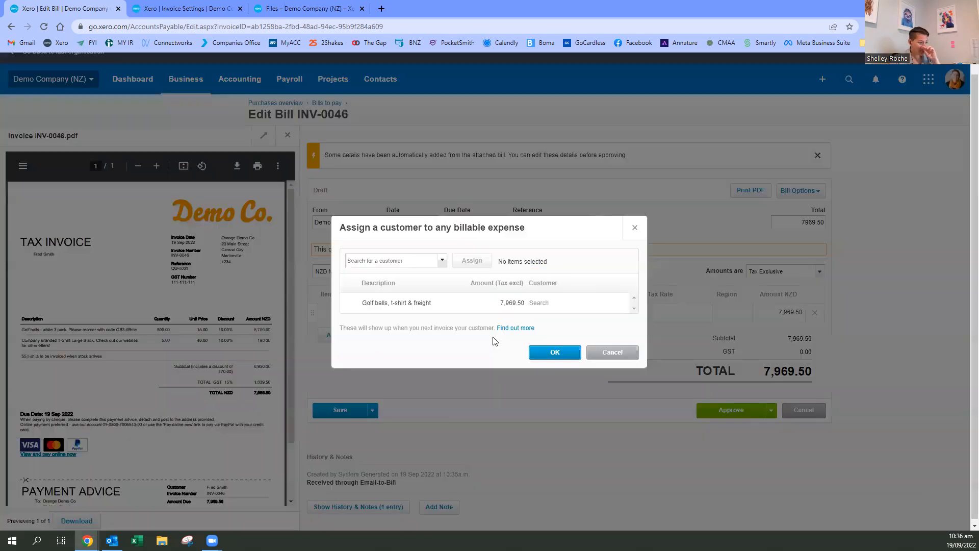
{"action": "left_click", "coordinate": [637, 228]}
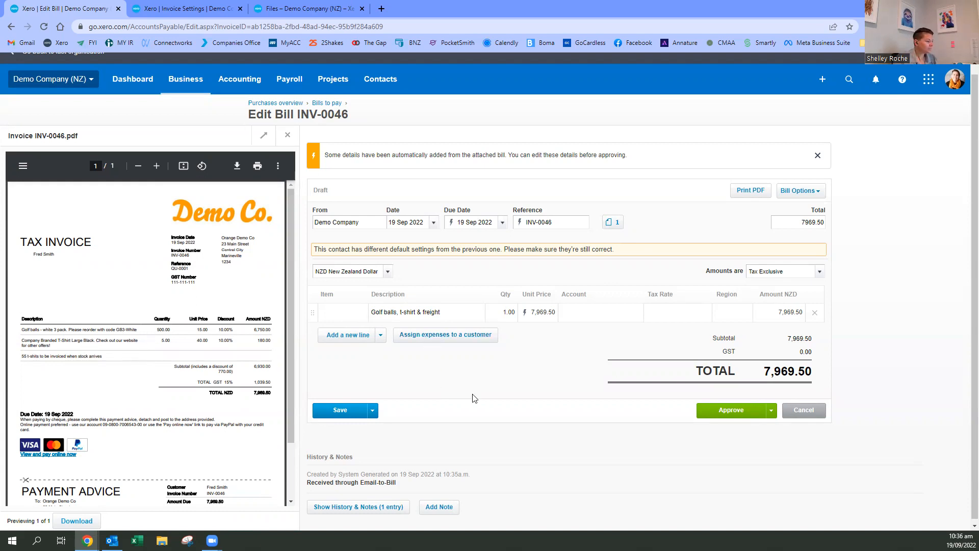
- Code the bill line to account 300 - Purchases and set the bill amounts to Tax Inclusive
{"action": "left_click", "coordinate": [592, 310]}
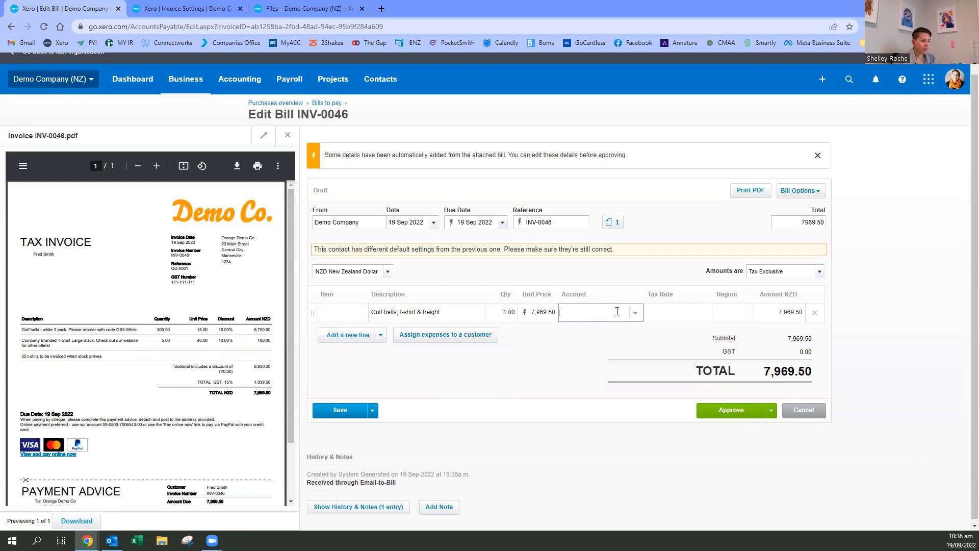
{"action": "type", "text": "purh"}
{"action": "left_click", "coordinate": [575, 330]}
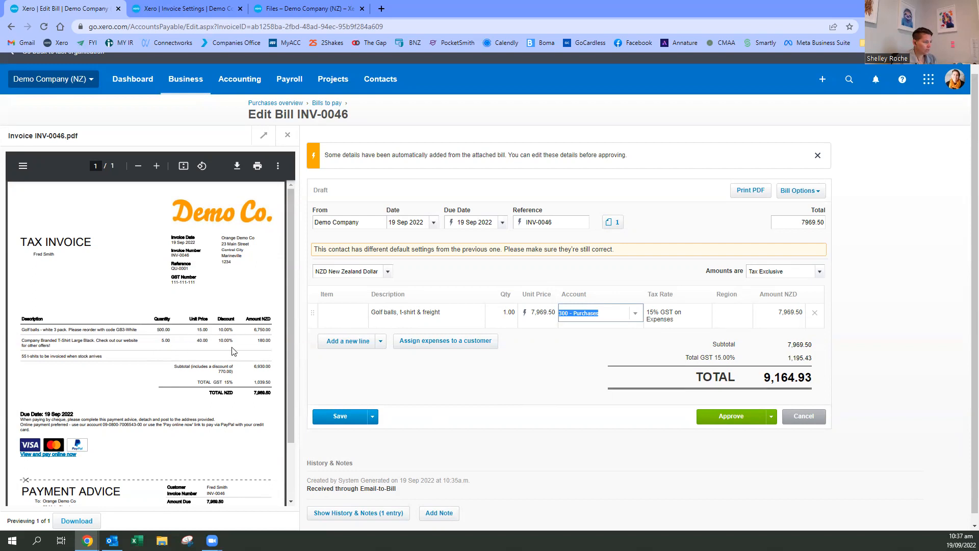
{"action": "left_click", "coordinate": [254, 393]}
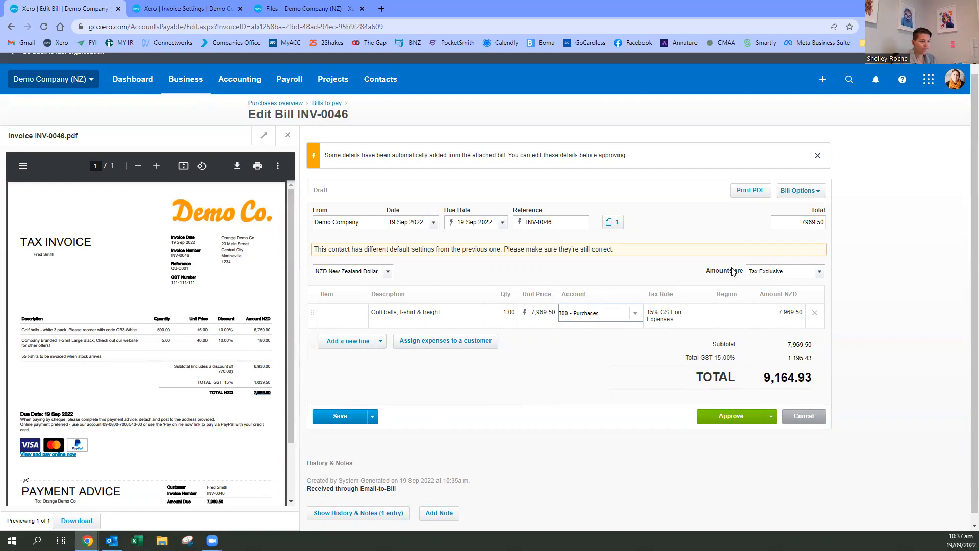
{"action": "left_click", "coordinate": [820, 272]}
{"action": "left_click", "coordinate": [790, 302]}
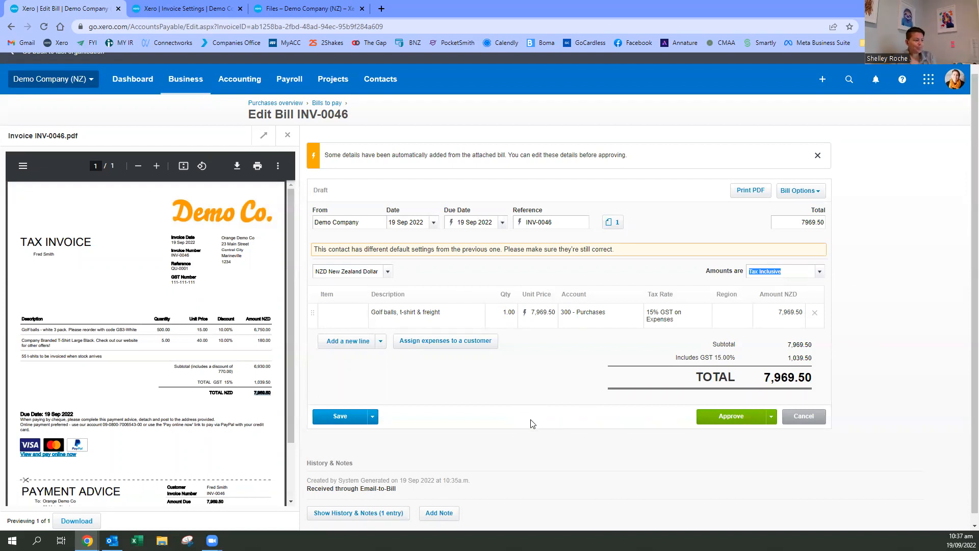
- Approve the Demo Company bill INV-0046 and go back to the full list of bills
{"action": "left_click", "coordinate": [741, 420]}
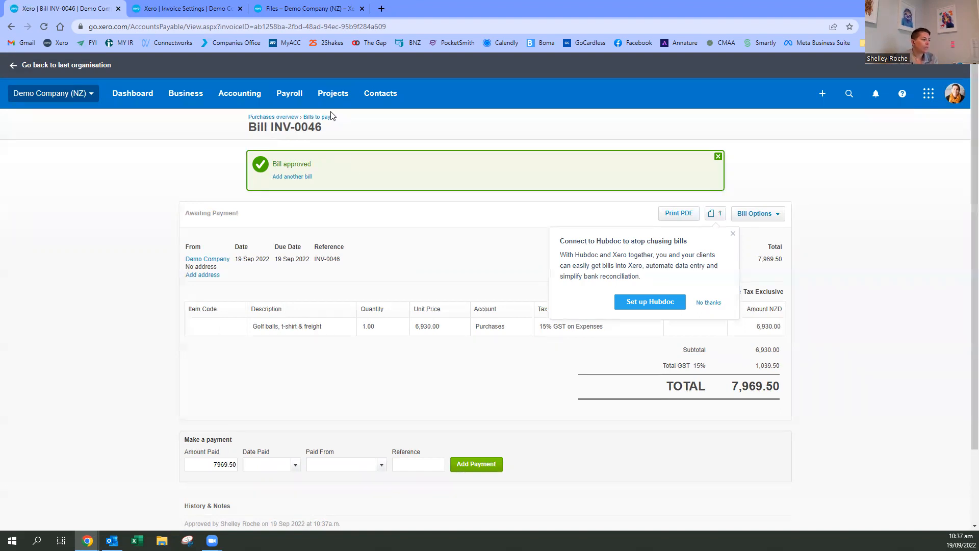
{"action": "left_click", "coordinate": [317, 117]}
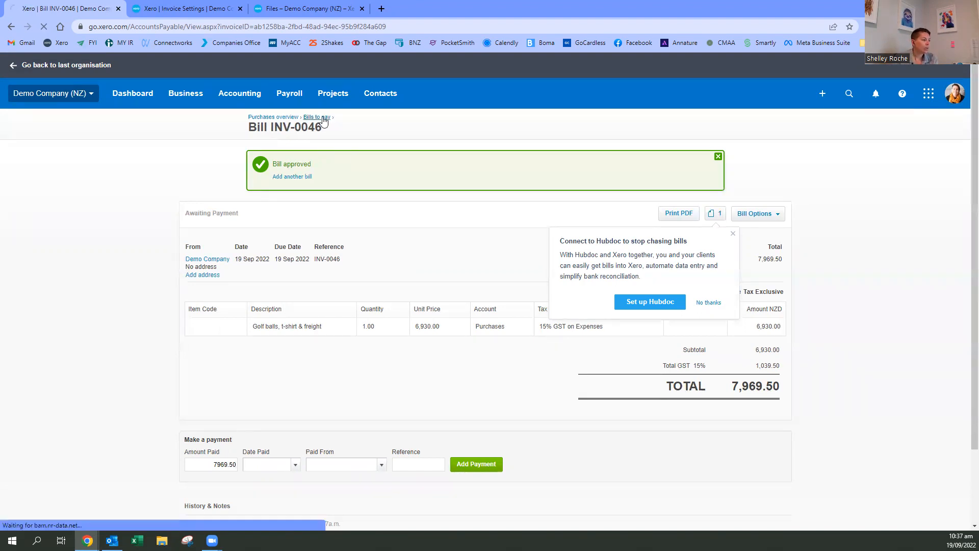
{"action": "left_click", "coordinate": [189, 95]}
{"action": "left_click", "coordinate": [221, 274]}
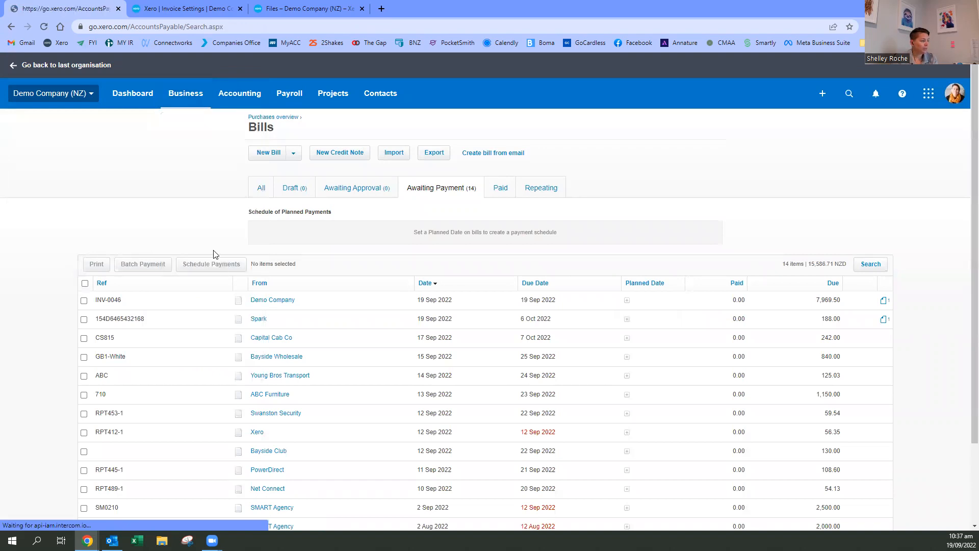
- View the email address for creating bills, then open a blank supplier credit note and leave it without saving
{"action": "left_click", "coordinate": [493, 153]}
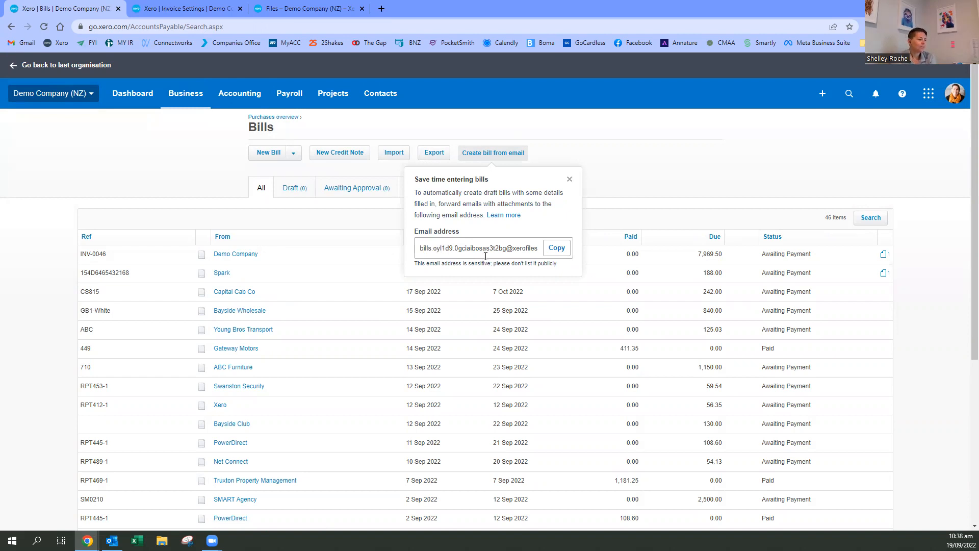
{"action": "left_click", "coordinate": [572, 178]}
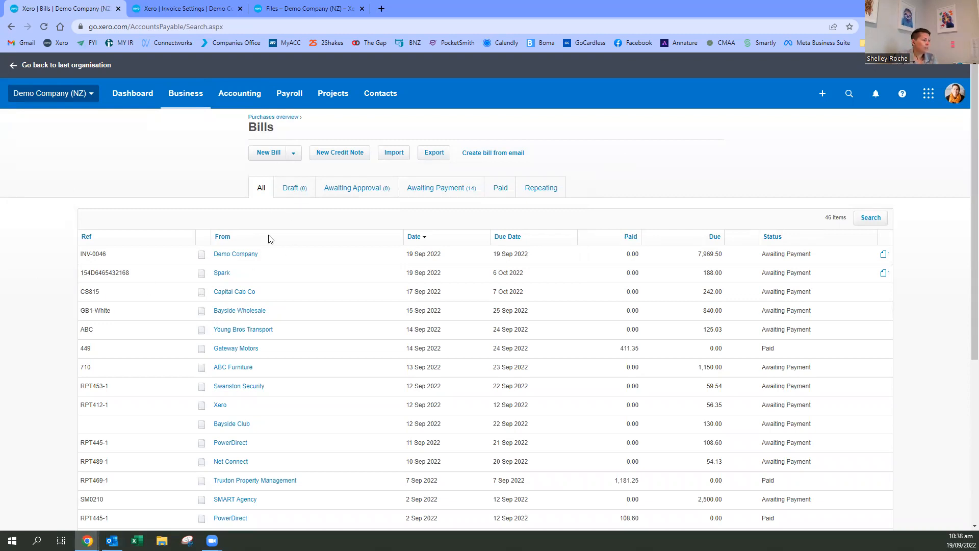
{"action": "left_click", "coordinate": [339, 152]}
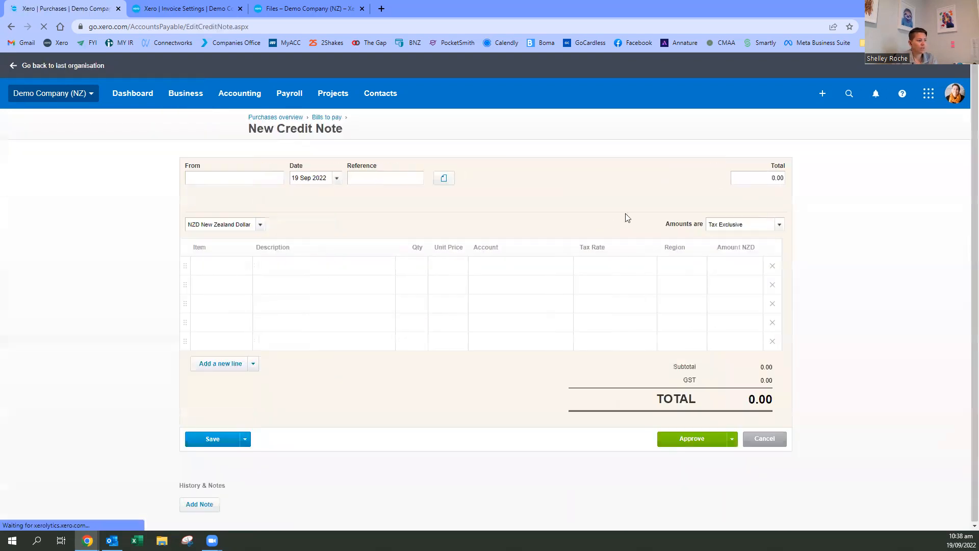
{"action": "left_click", "coordinate": [333, 122]}
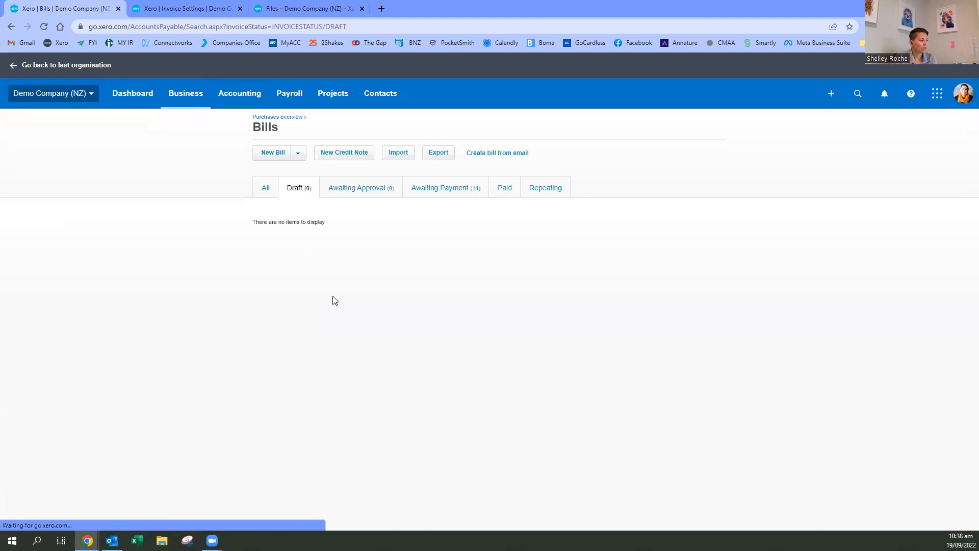
- Open bill INV-0046 from the bills awaiting payment, start a credit note against it and cancel the credit note
{"action": "left_click", "coordinate": [433, 194]}
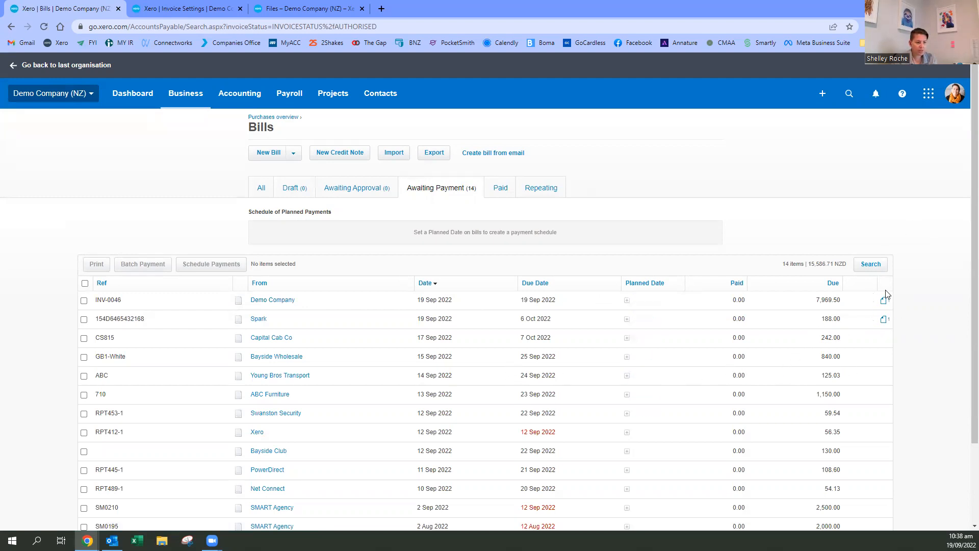
{"action": "left_click", "coordinate": [273, 301]}
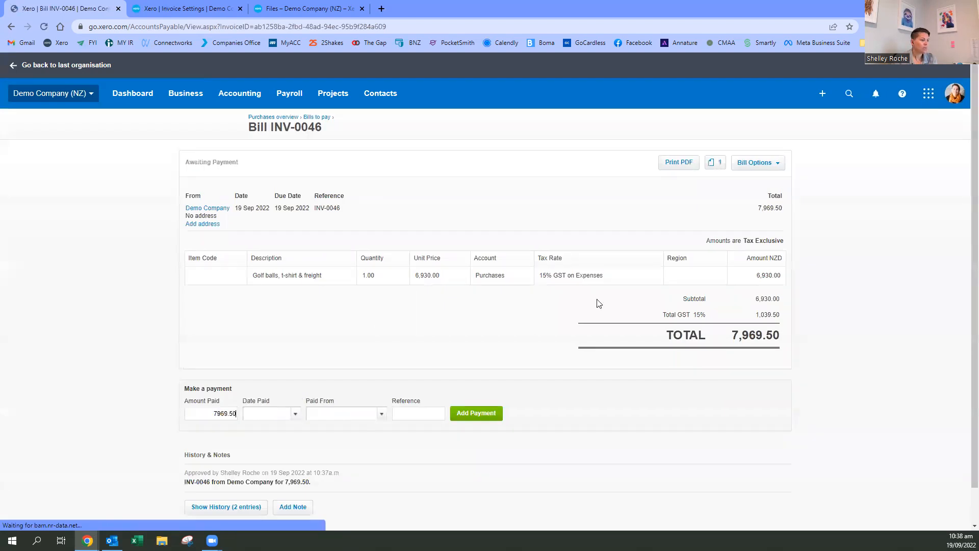
{"action": "left_click", "coordinate": [755, 162]}
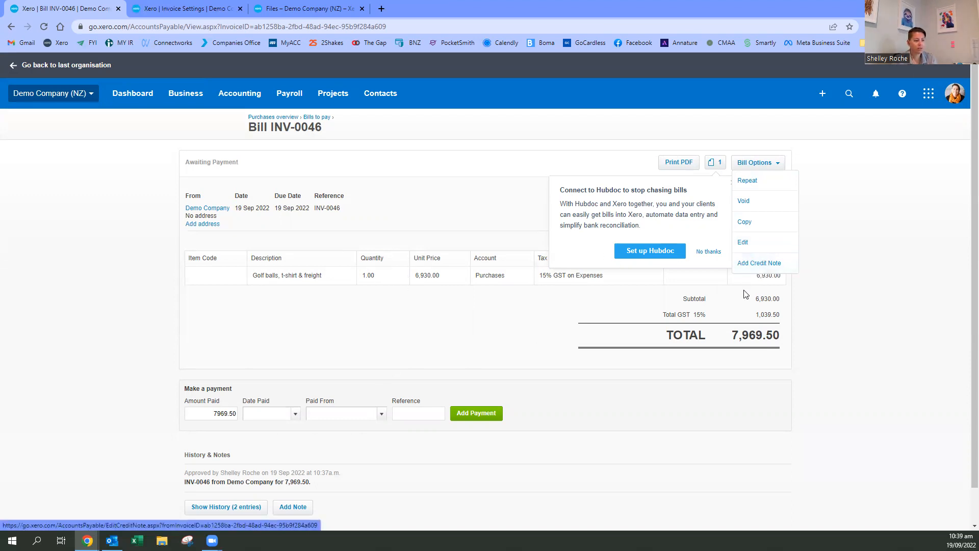
{"action": "left_click", "coordinate": [757, 263]}
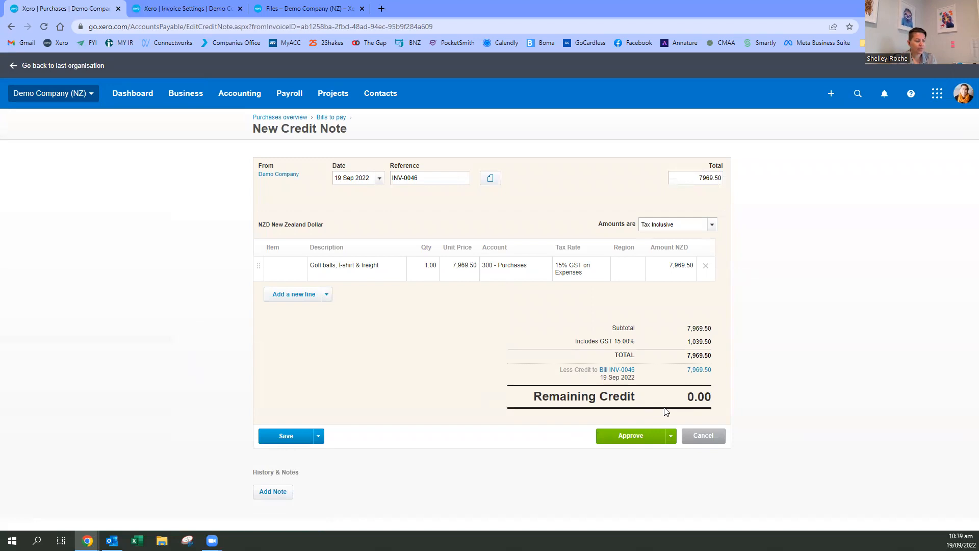
{"action": "left_click", "coordinate": [703, 436]}
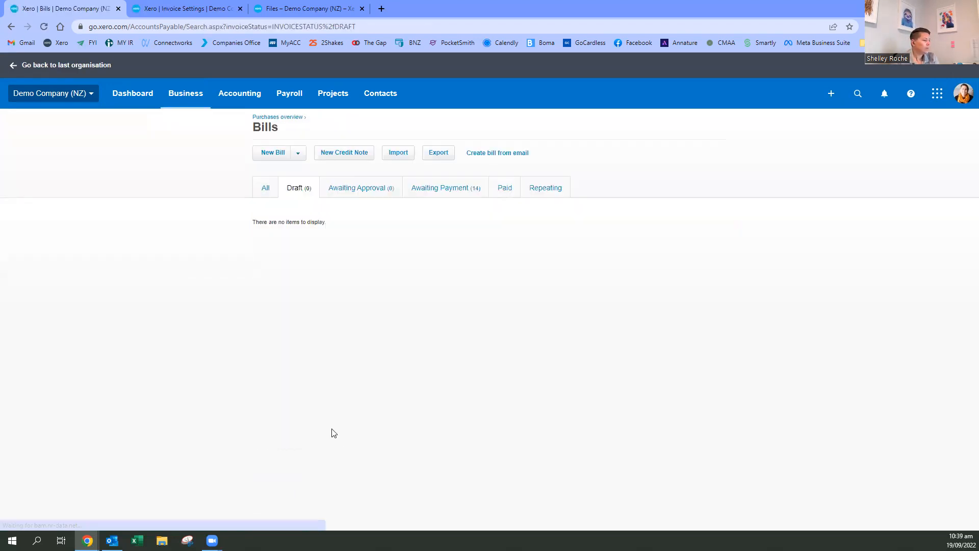
- Among the bills awaiting payment, set the Spark bill's planned payment date to 6 Sep 2022
{"action": "left_click", "coordinate": [444, 187]}
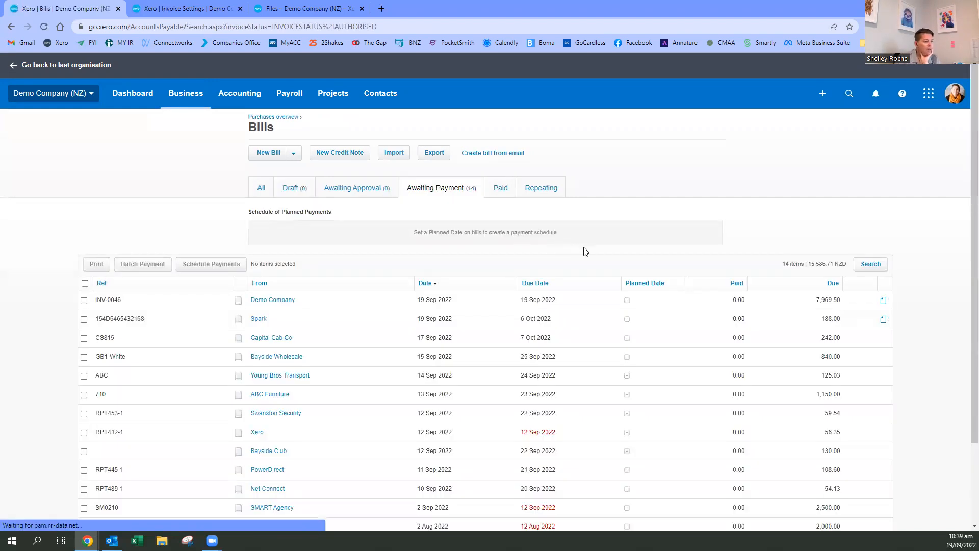
{"action": "scroll", "coordinate": [581, 249], "scroll_direction": "down", "scroll_amount": 1}
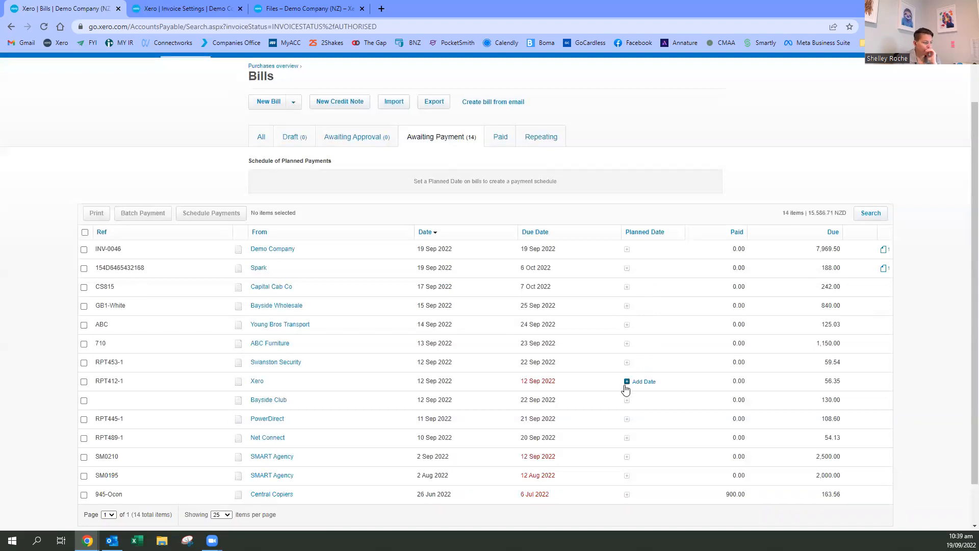
{"action": "left_click", "coordinate": [628, 269]}
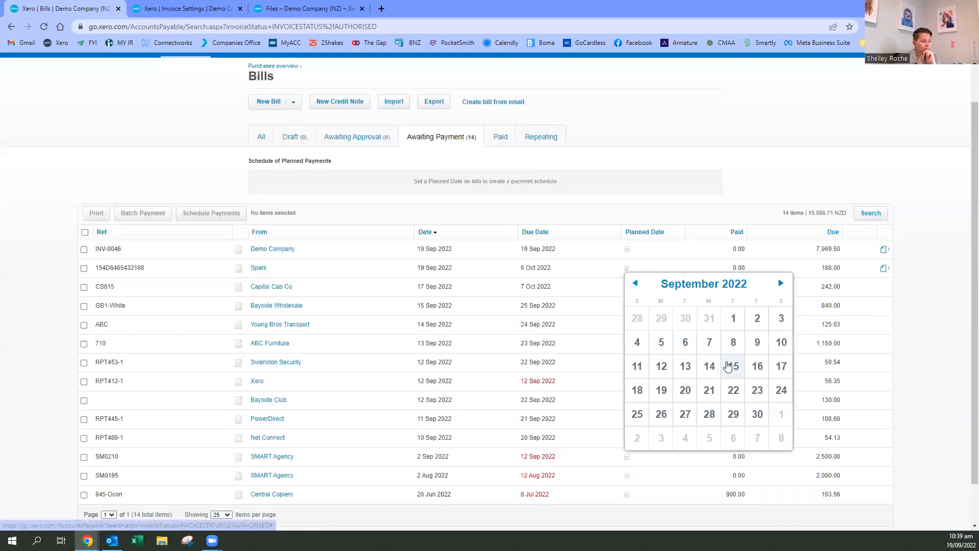
{"action": "left_click", "coordinate": [682, 346]}
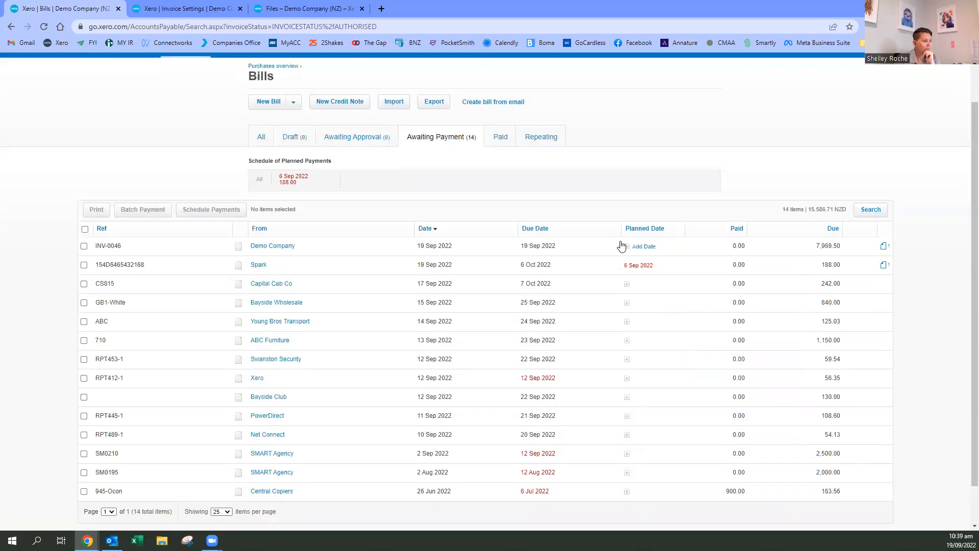
{"action": "left_click", "coordinate": [627, 286]}
{"action": "left_click", "coordinate": [595, 312]}
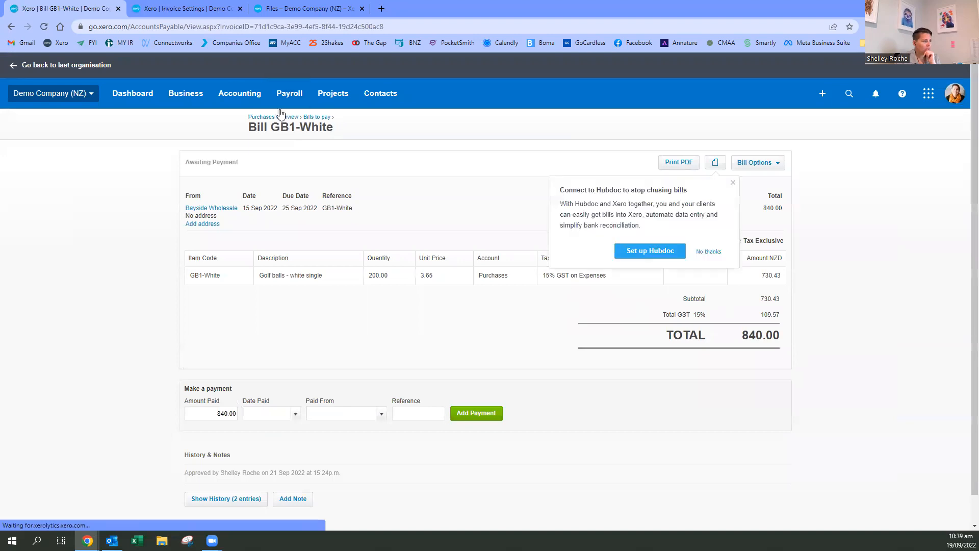
{"action": "left_click", "coordinate": [312, 118]}
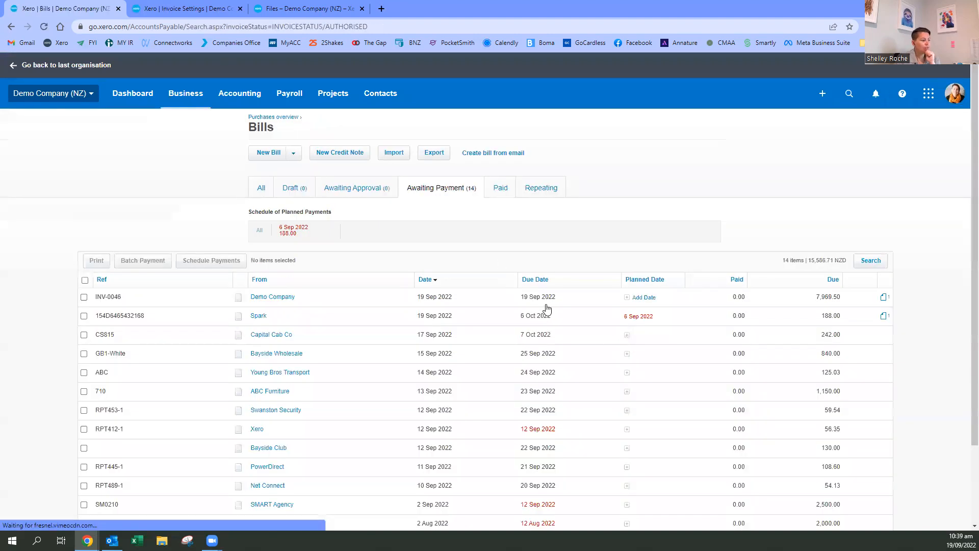
- Set the planned payment date to 20 Sep 2022 for the Xero bill and 6 Sep 2022 for the Capital Cab Co bill
{"action": "scroll", "coordinate": [542, 309], "scroll_direction": "down", "scroll_amount": 2}
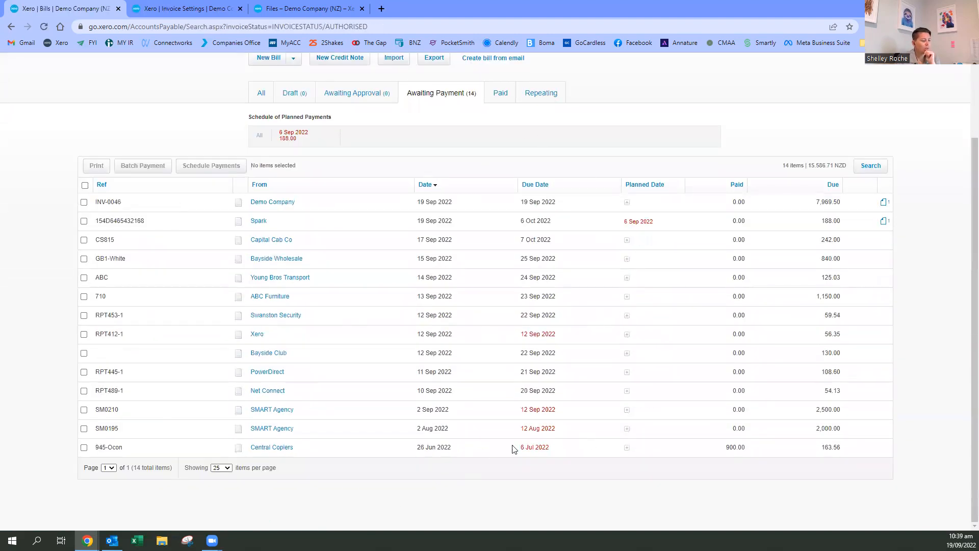
{"action": "left_click", "coordinate": [631, 337]}
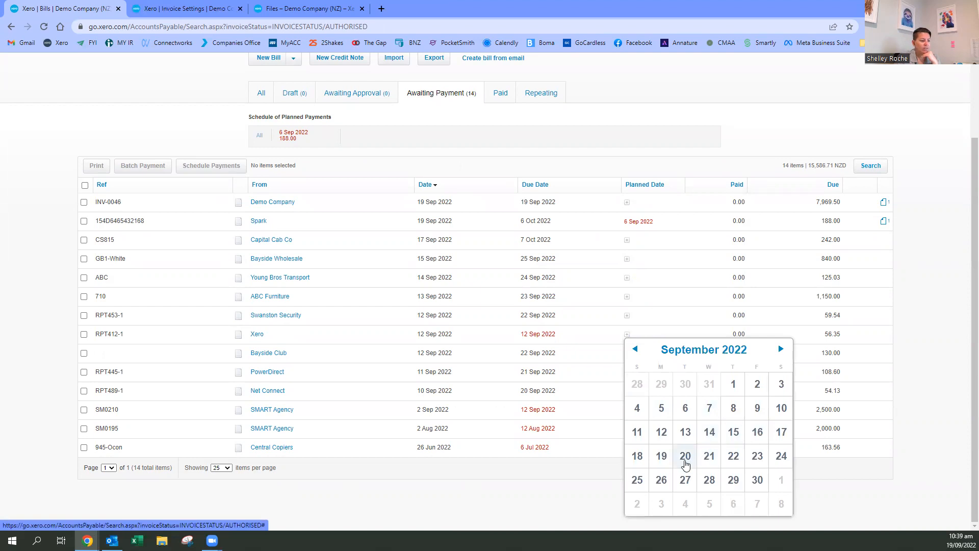
{"action": "left_click", "coordinate": [686, 457]}
{"action": "left_click", "coordinate": [629, 352]}
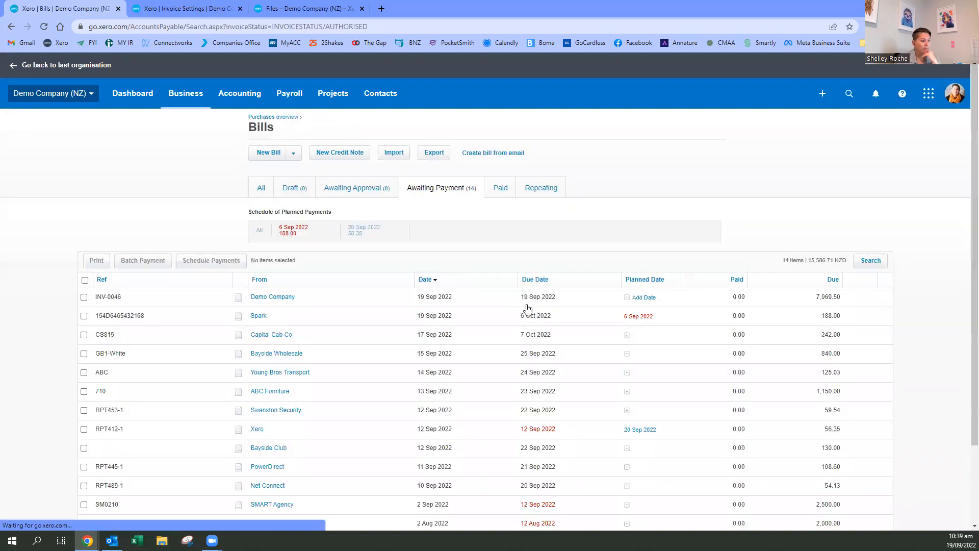
{"action": "left_click", "coordinate": [627, 337]}
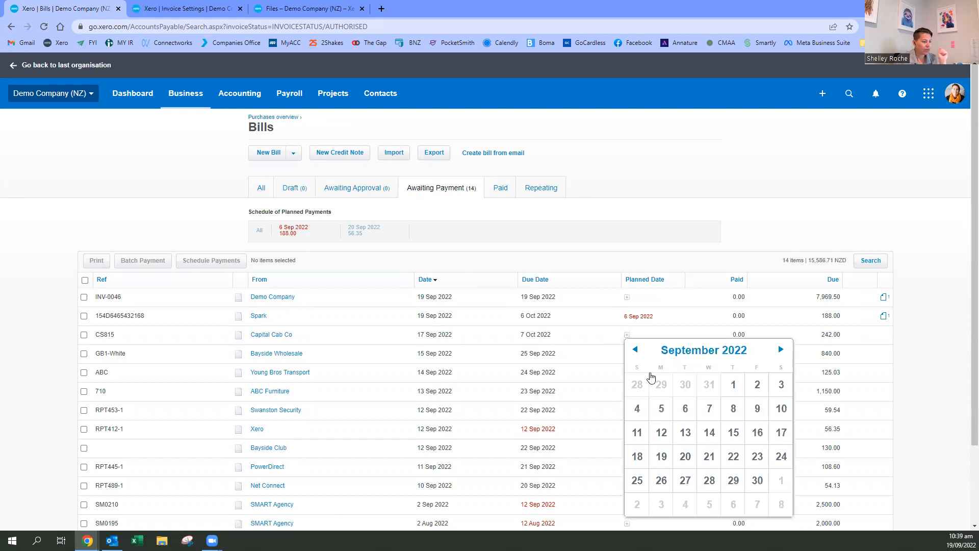
{"action": "left_click", "coordinate": [688, 412]}
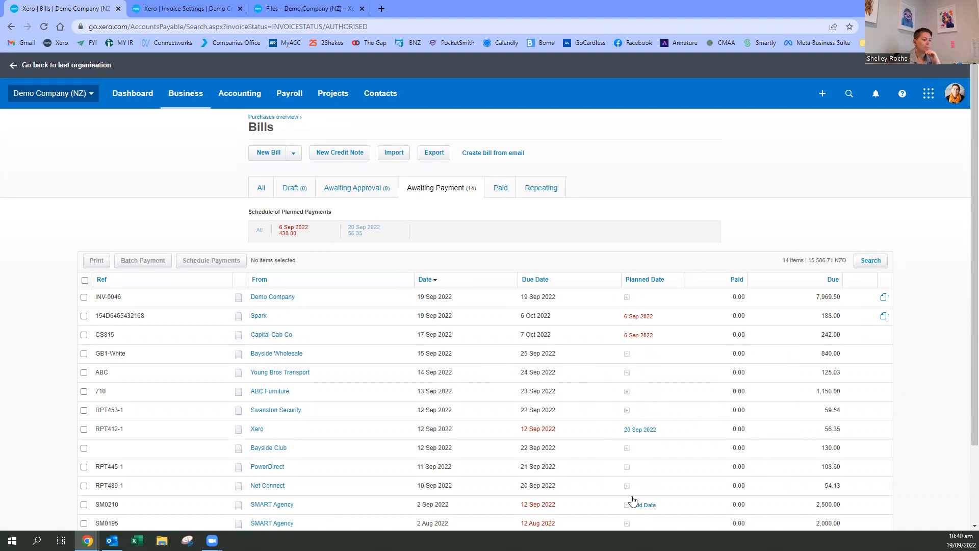
{"action": "left_click", "coordinate": [628, 448]}
{"action": "scroll", "coordinate": [724, 478], "scroll_direction": "down", "scroll_amount": 1}
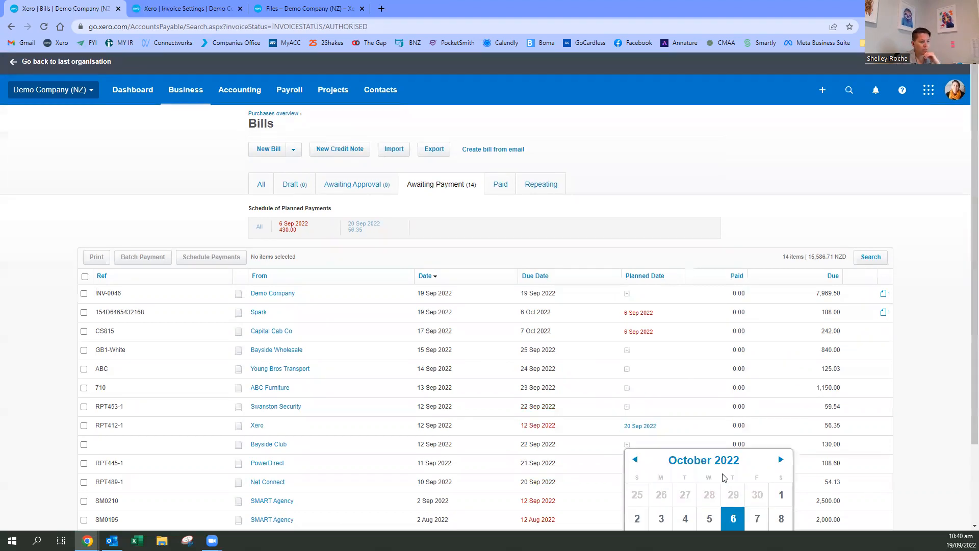
{"action": "scroll", "coordinate": [619, 469], "scroll_direction": "up", "scroll_amount": 1}
{"action": "left_click", "coordinate": [929, 399]}
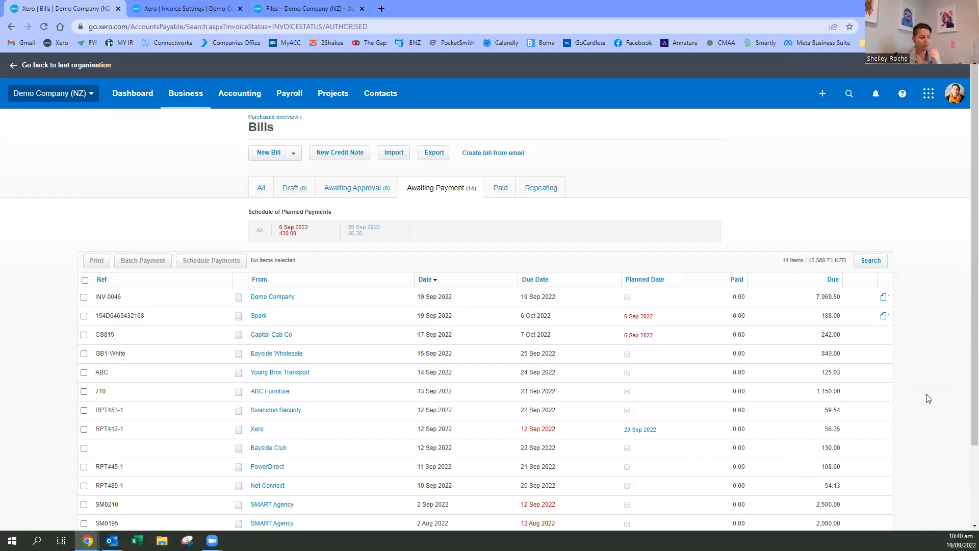
- Set the Swanston Security bill's planned payment date to 20 Oct 2022
{"action": "scroll", "coordinate": [601, 414], "scroll_direction": "down", "scroll_amount": 1}
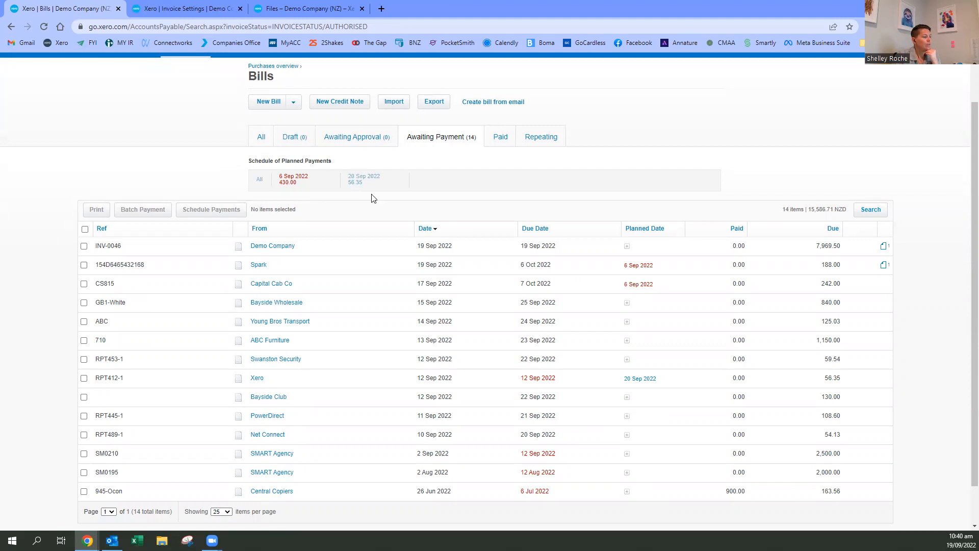
{"action": "left_click", "coordinate": [627, 361]}
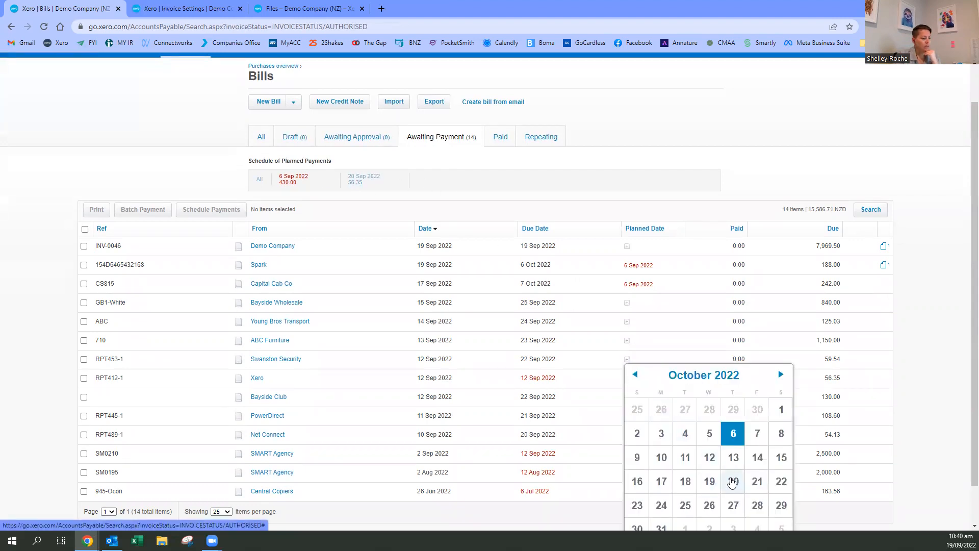
{"action": "left_click", "coordinate": [732, 482]}
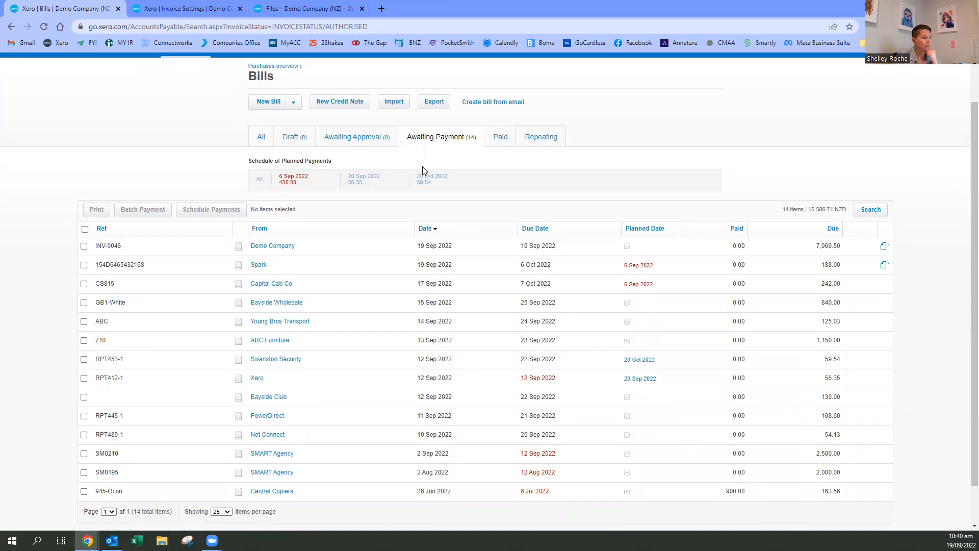
- Set the planned payment date of the ABC Furniture and Young Bros Transport bills to 20 Sep 2022
{"action": "left_click", "coordinate": [627, 340]}
{"action": "left_click", "coordinate": [636, 357]}
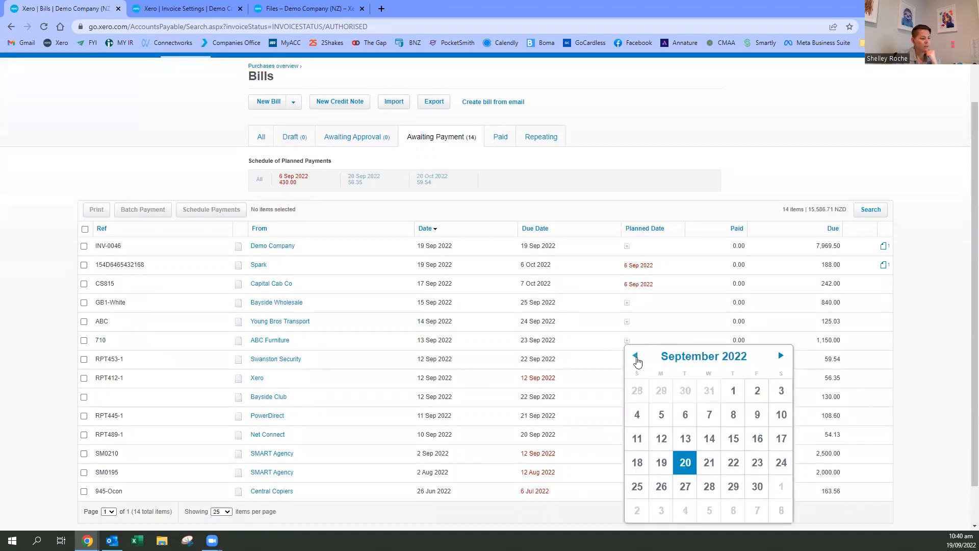
{"action": "left_click", "coordinate": [685, 462]}
{"action": "left_click", "coordinate": [626, 322]}
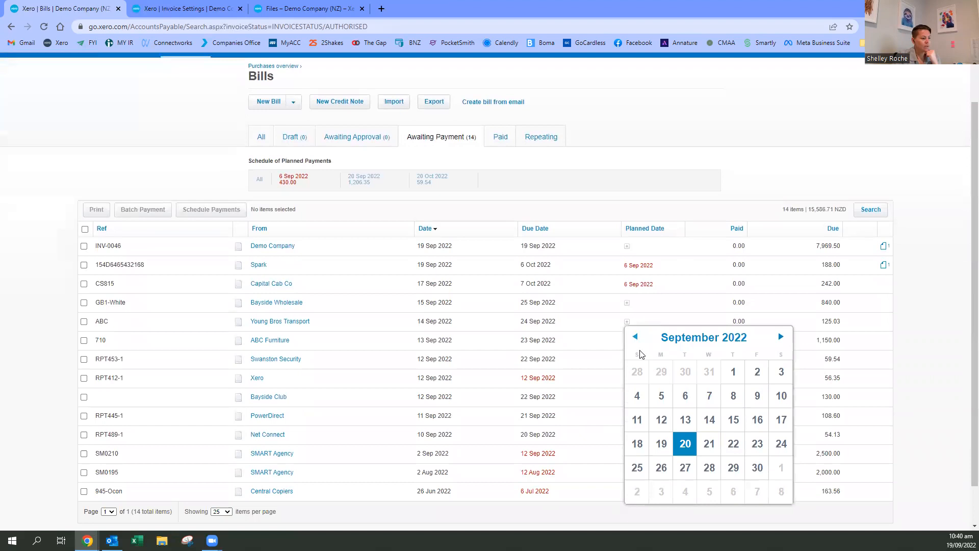
{"action": "left_click", "coordinate": [685, 444]}
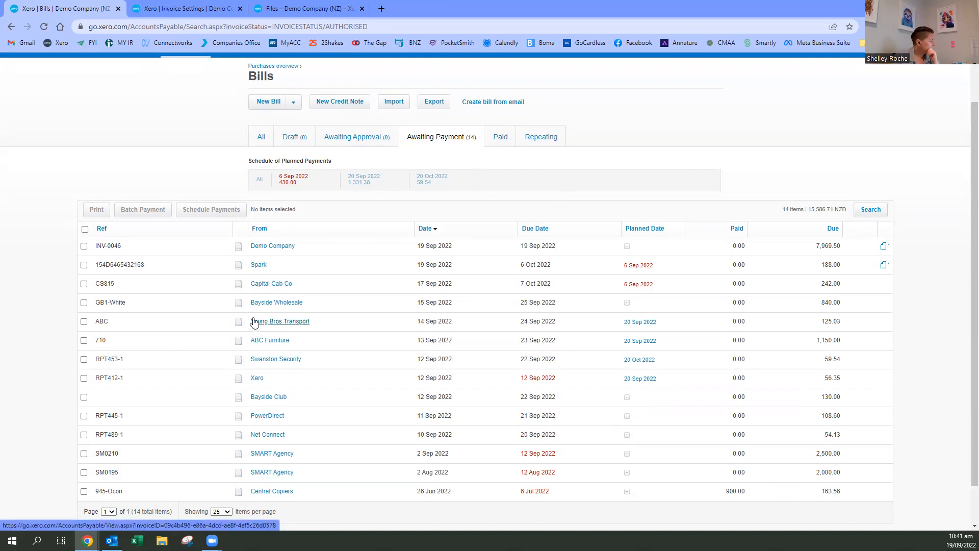
- Open the list of all contacts and look through the amounts owed to and by each contact
{"action": "scroll", "coordinate": [694, 209], "scroll_direction": "up", "scroll_amount": 1}
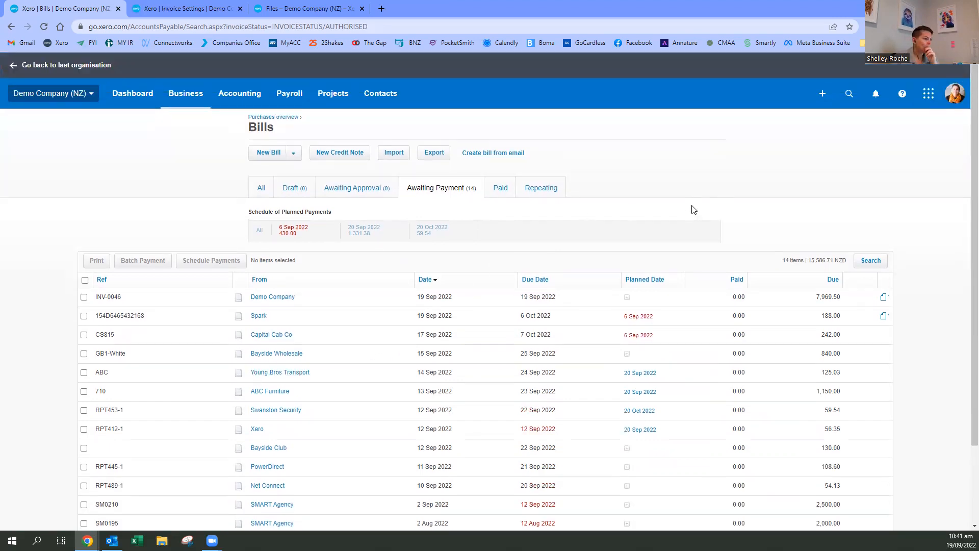
{"action": "left_click", "coordinate": [380, 94]}
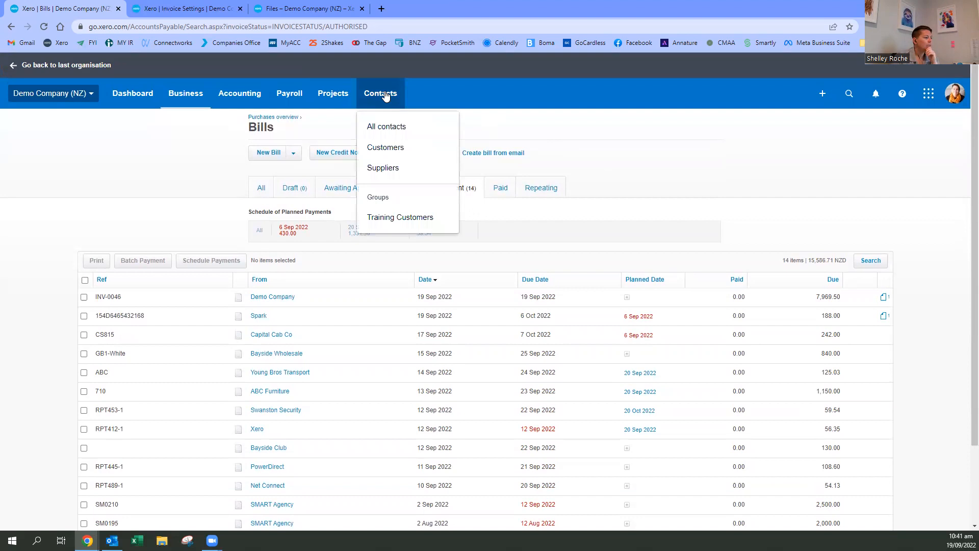
{"action": "left_click", "coordinate": [402, 130]}
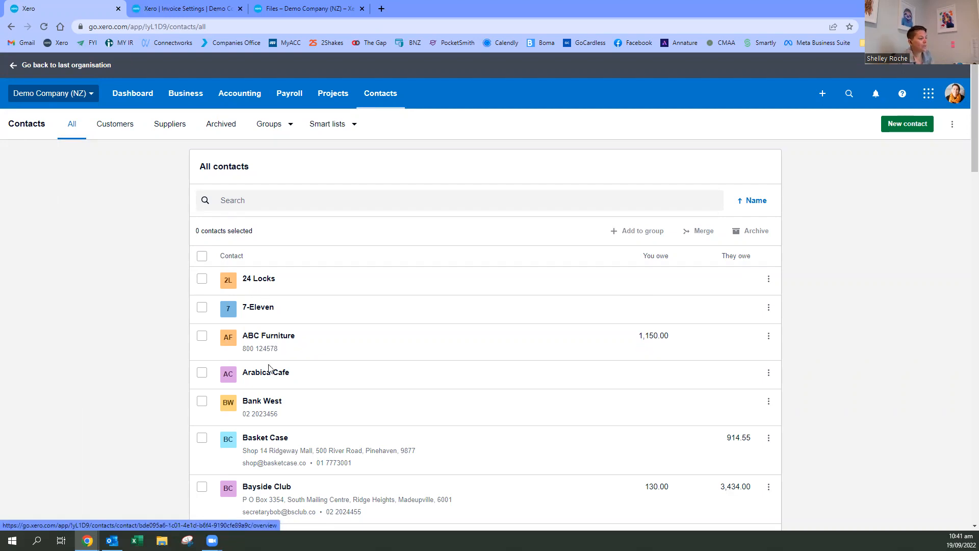
{"action": "scroll", "coordinate": [271, 428], "scroll_direction": "down", "scroll_amount": 3}
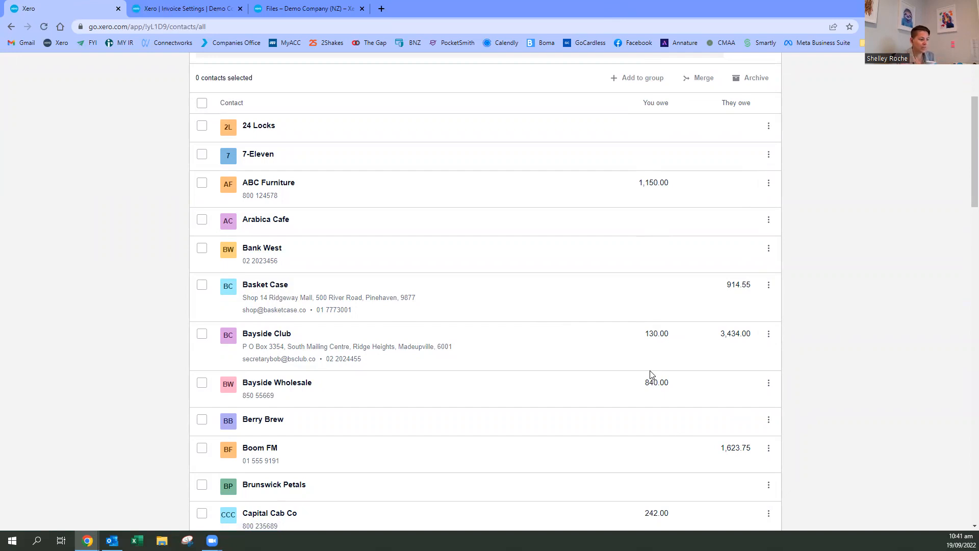
- Examine the contact list from Arabica Cafe to Melrose Parking for balances owed in each direction and overdue markers
{"action": "scroll", "coordinate": [656, 387], "scroll_direction": "down", "scroll_amount": 4}
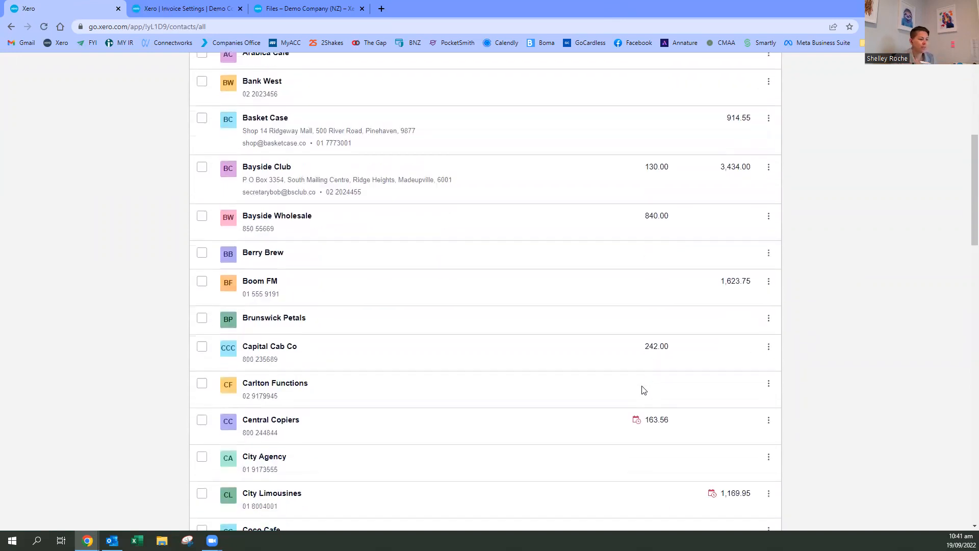
{"action": "mouse_move", "coordinate": [638, 388]}
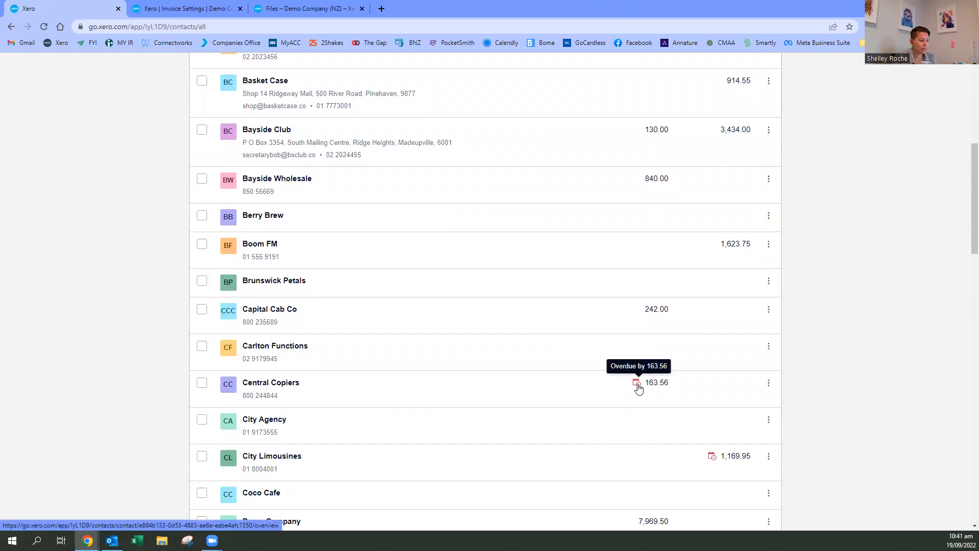
{"action": "scroll", "coordinate": [642, 388], "scroll_direction": "down", "scroll_amount": 1}
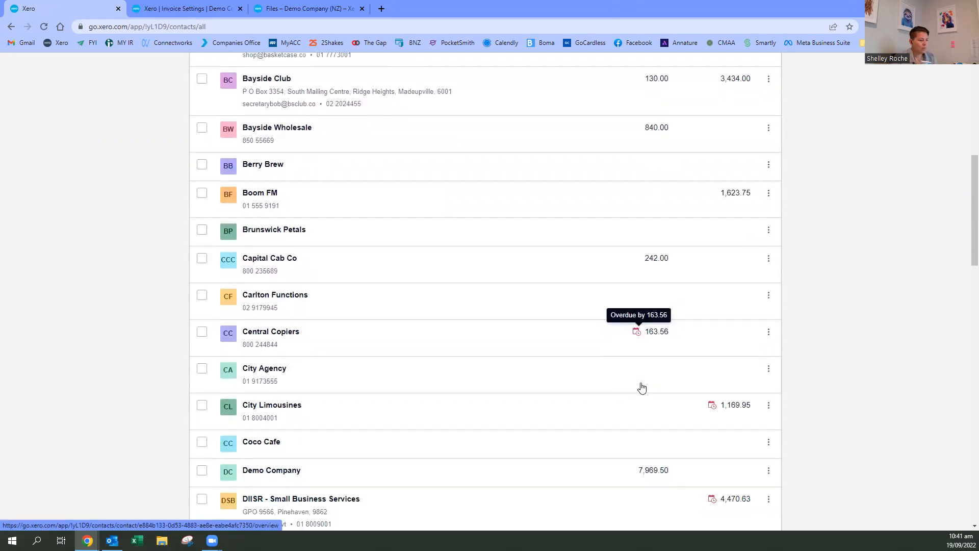
{"action": "scroll", "coordinate": [714, 408], "scroll_direction": "down", "scroll_amount": 2}
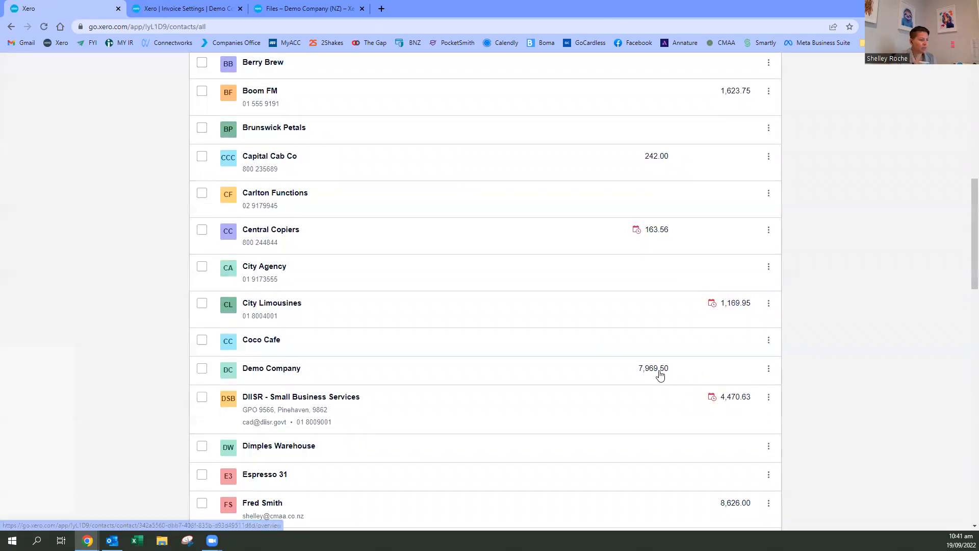
{"action": "scroll", "coordinate": [673, 402], "scroll_direction": "down", "scroll_amount": 2}
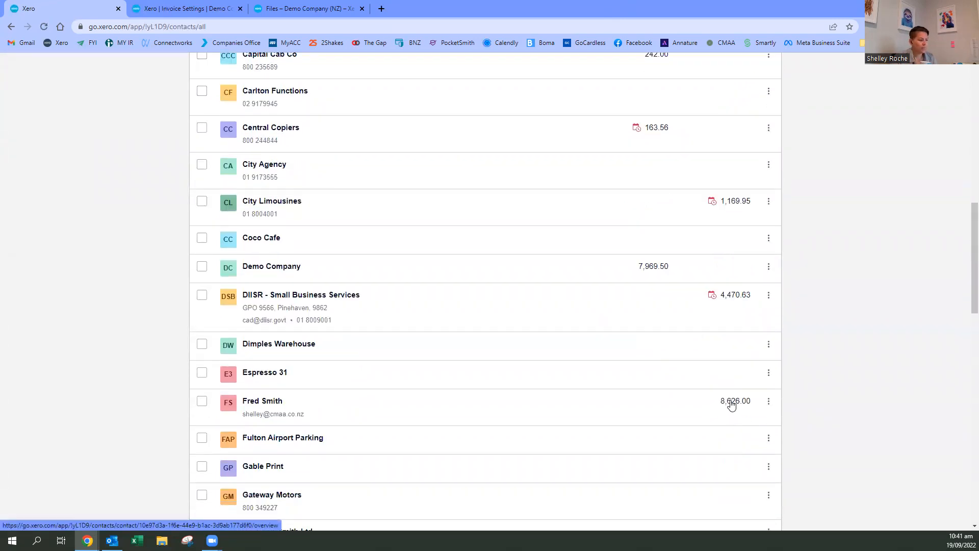
{"action": "scroll", "coordinate": [732, 398], "scroll_direction": "down", "scroll_amount": 2}
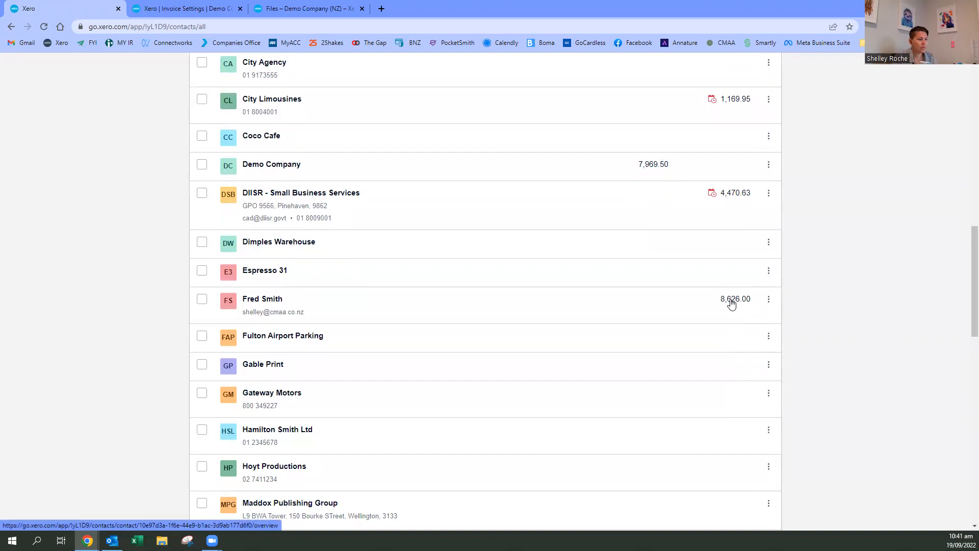
{"action": "scroll", "coordinate": [714, 326], "scroll_direction": "down", "scroll_amount": 2}
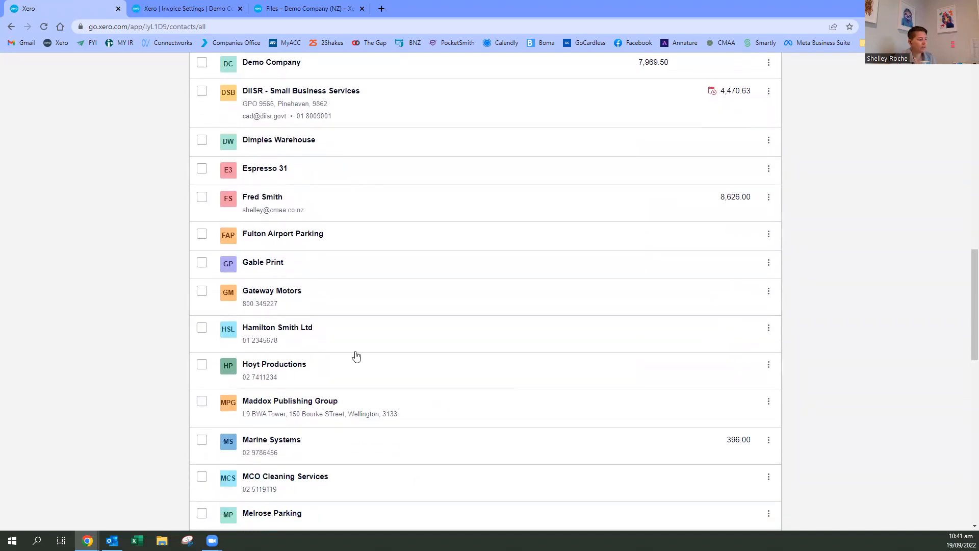
{"action": "scroll", "coordinate": [319, 453], "scroll_direction": "up", "scroll_amount": 13}
{"action": "scroll", "coordinate": [312, 408], "scroll_direction": "up", "scroll_amount": 4}
{"action": "scroll", "coordinate": [332, 422], "scroll_direction": "down", "scroll_amount": 13}
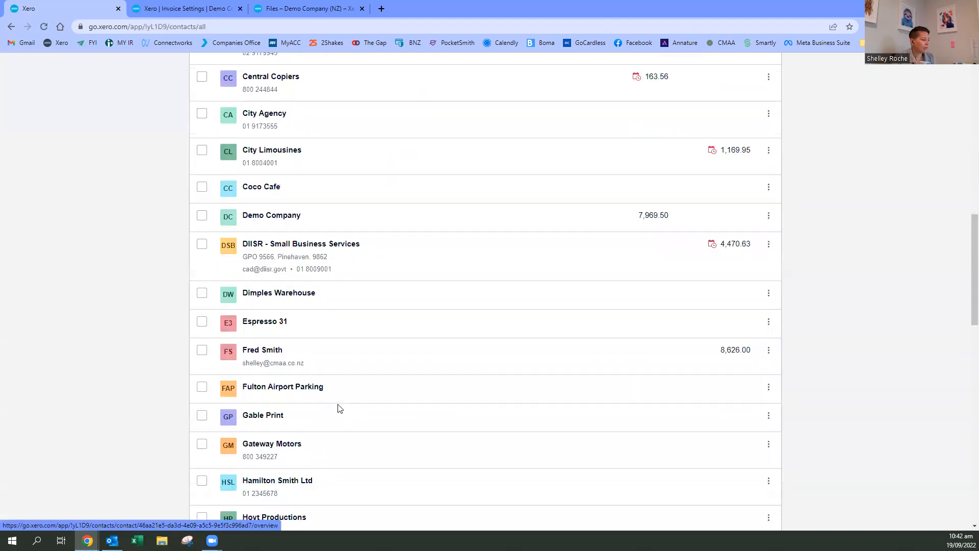
{"action": "scroll", "coordinate": [339, 408], "scroll_direction": "down", "scroll_amount": 3}
- Open the individual customer's contact record listed below Espresso 31 and review its invoices awaiting payment and activity history
{"action": "left_click", "coordinate": [266, 254]}
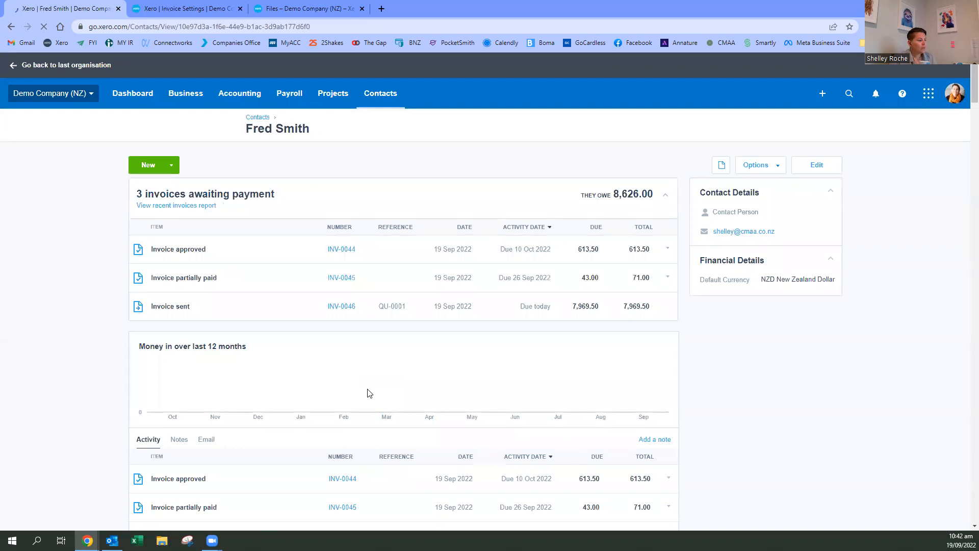
{"action": "scroll", "coordinate": [376, 303], "scroll_direction": "down", "scroll_amount": 7}
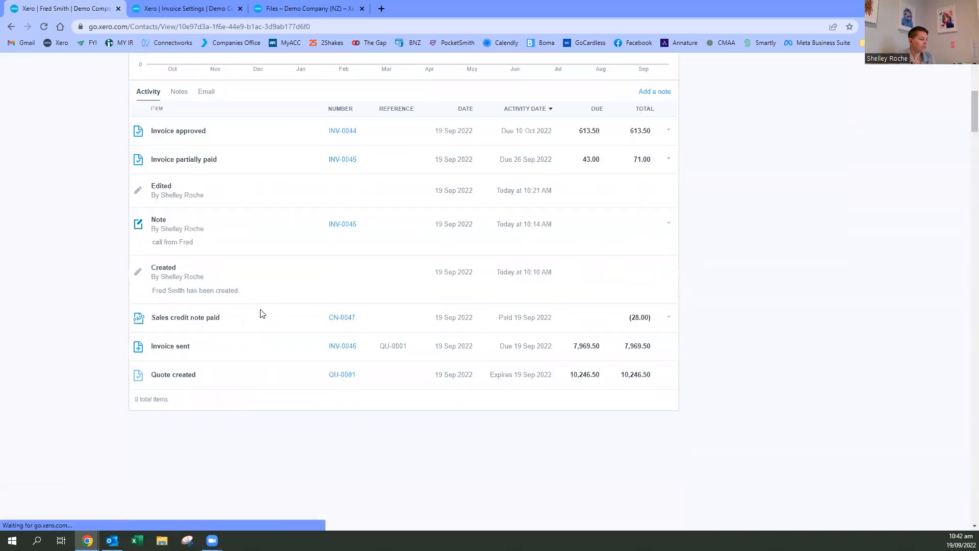
{"action": "scroll", "coordinate": [347, 136], "scroll_direction": "down", "scroll_amount": 1}
{"action": "scroll", "coordinate": [554, 386], "scroll_direction": "up", "scroll_amount": 4}
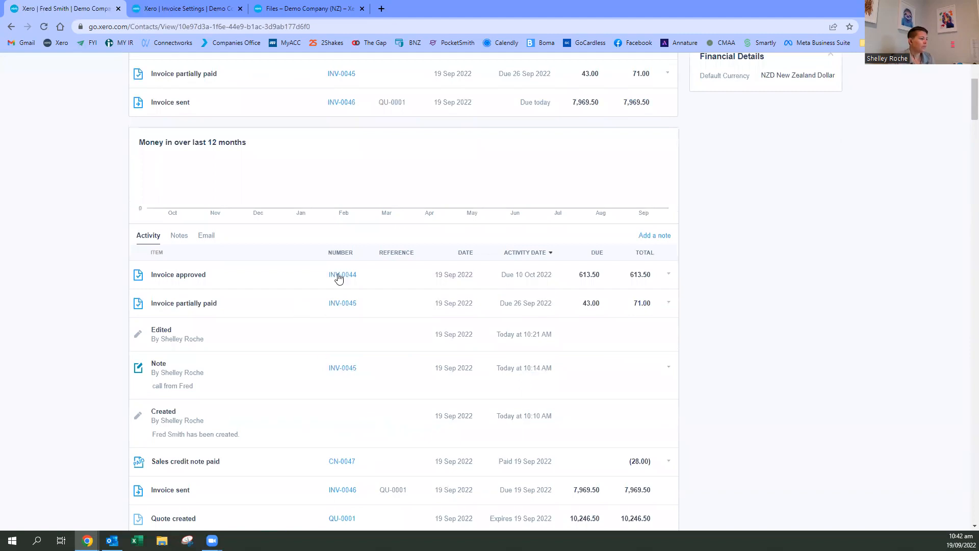
{"action": "scroll", "coordinate": [617, 408], "scroll_direction": "down", "scroll_amount": 2}
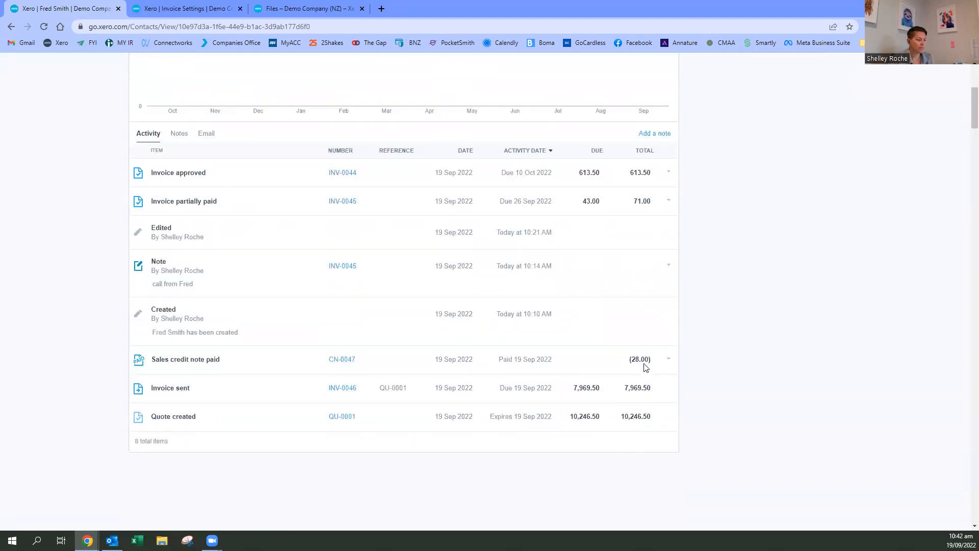
{"action": "right_click", "coordinate": [631, 204]}
{"action": "left_click", "coordinate": [791, 158]}
{"action": "scroll", "coordinate": [215, 247], "scroll_direction": "up", "scroll_amount": 3}
{"action": "scroll", "coordinate": [214, 247], "scroll_direction": "up", "scroll_amount": 3}
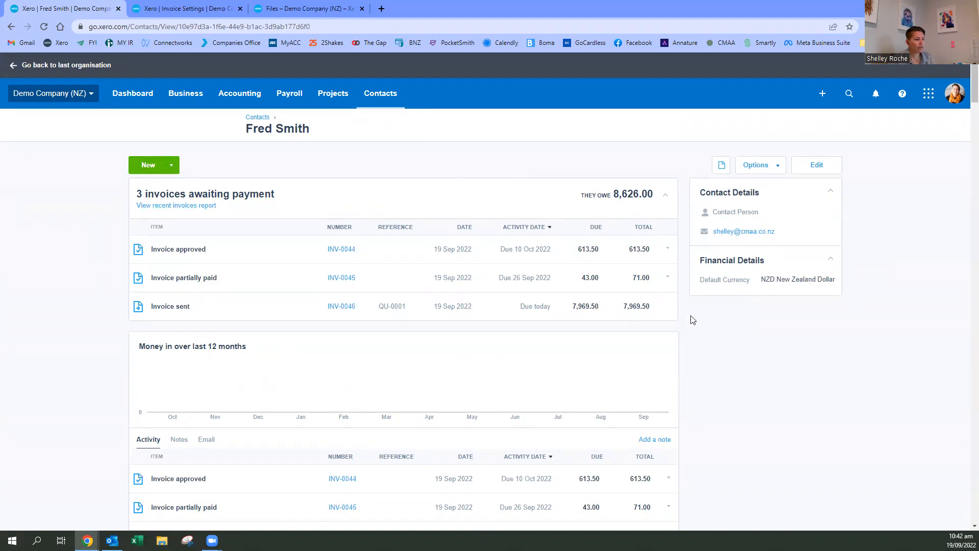
{"action": "scroll", "coordinate": [367, 337], "scroll_direction": "down", "scroll_amount": 2}
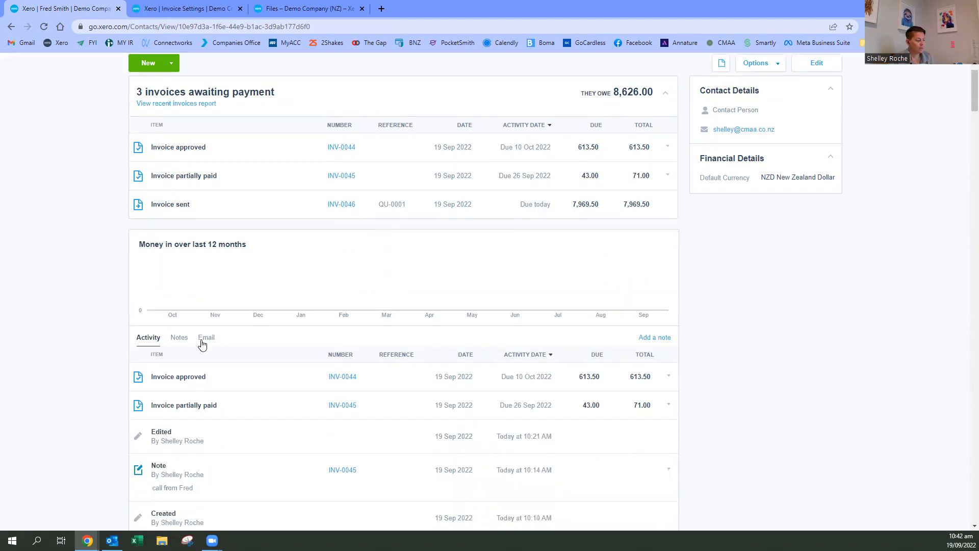
{"action": "scroll", "coordinate": [204, 343], "scroll_direction": "down", "scroll_amount": 1}
{"action": "scroll", "coordinate": [278, 372], "scroll_direction": "down", "scroll_amount": 2}
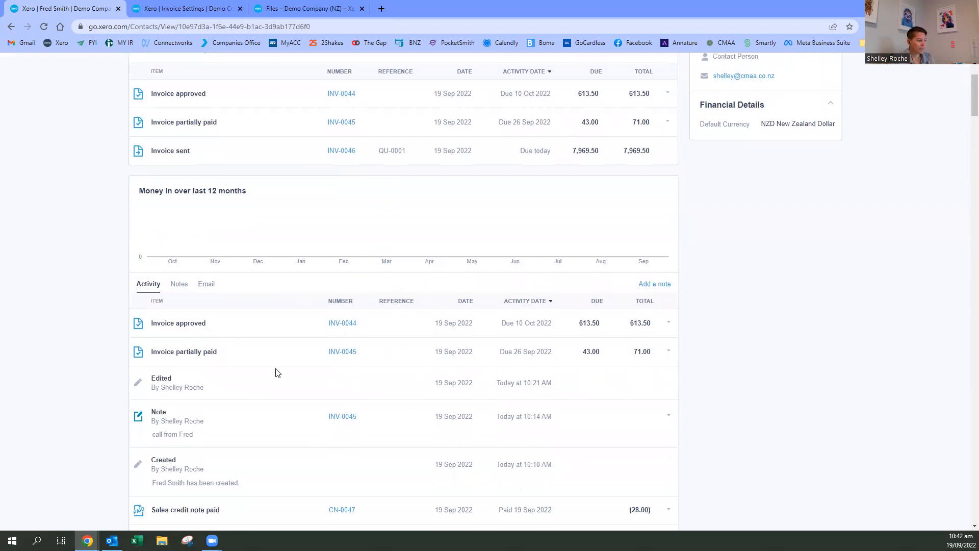
{"action": "scroll", "coordinate": [451, 304], "scroll_direction": "up", "scroll_amount": 5}
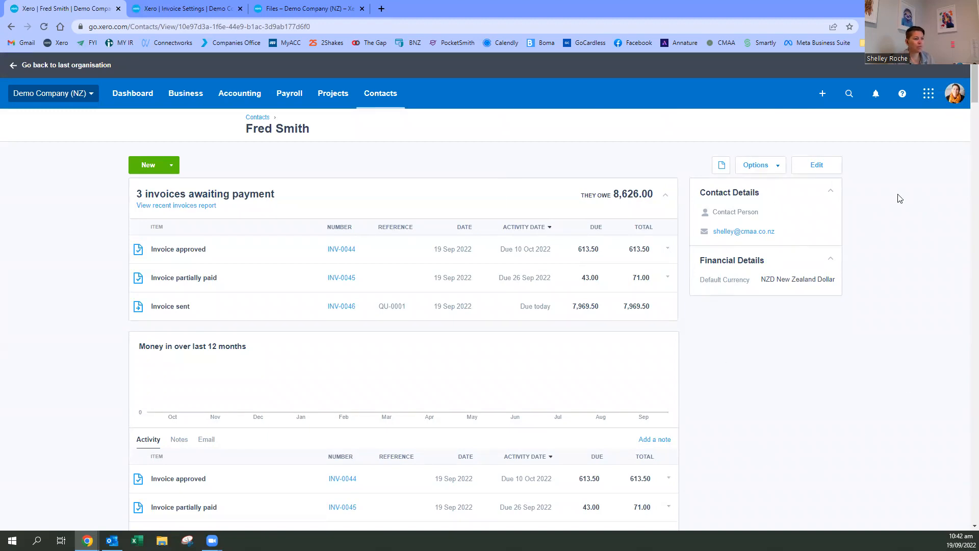
- Check which actions are available for this contact and open the contact's details for editing
{"action": "left_click", "coordinate": [778, 167]}
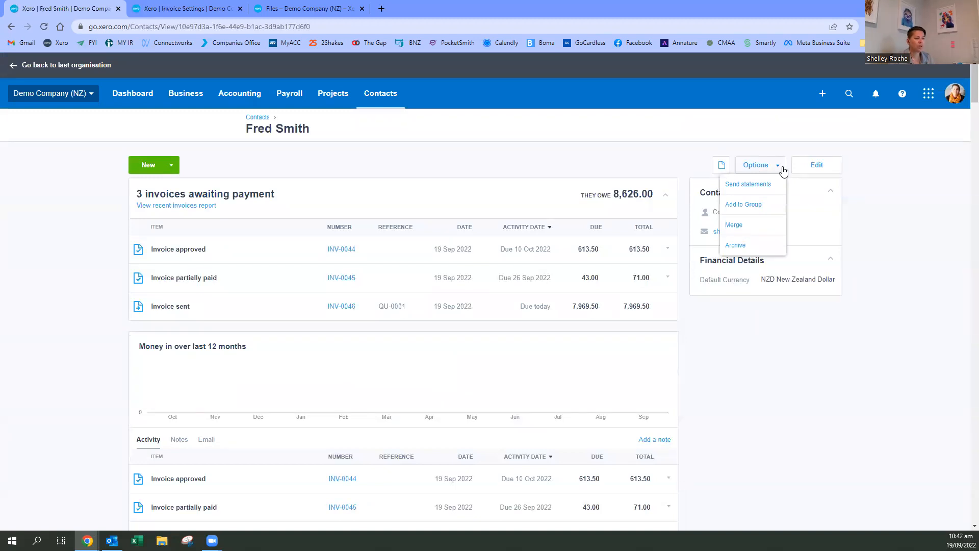
{"action": "left_click", "coordinate": [779, 170]}
{"action": "left_click", "coordinate": [779, 170]}
{"action": "left_click", "coordinate": [820, 167]}
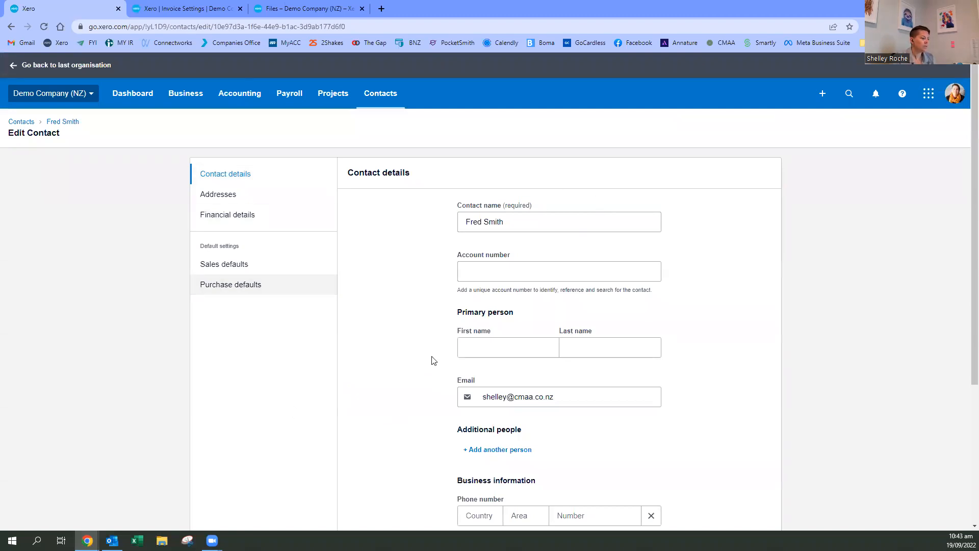
- Enter the primary person's first and last name in the contact details
{"action": "scroll", "coordinate": [433, 361], "scroll_direction": "down", "scroll_amount": 2}
{"action": "scroll", "coordinate": [477, 308], "scroll_direction": "up", "scroll_amount": 1}
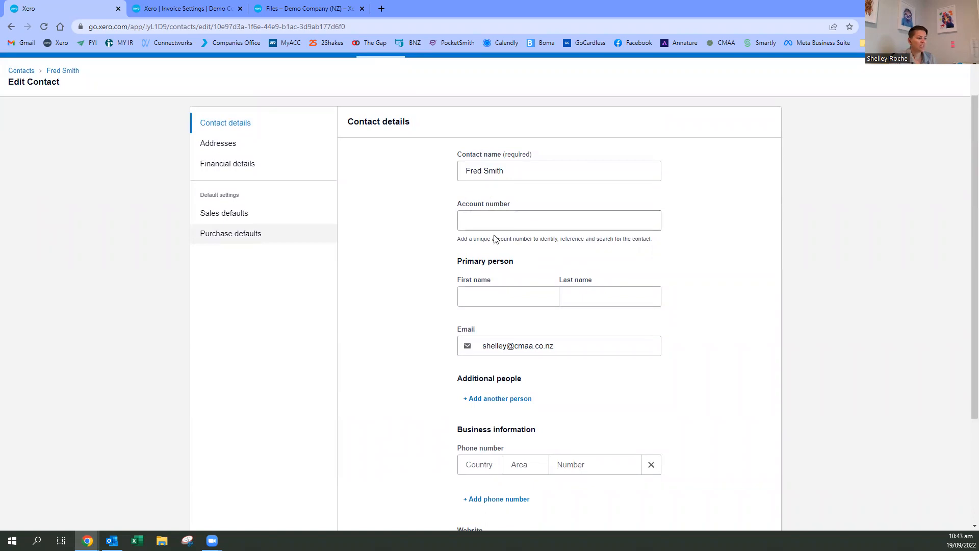
{"action": "left_click", "coordinate": [481, 294]}
{"action": "left_click", "coordinate": [597, 295]}
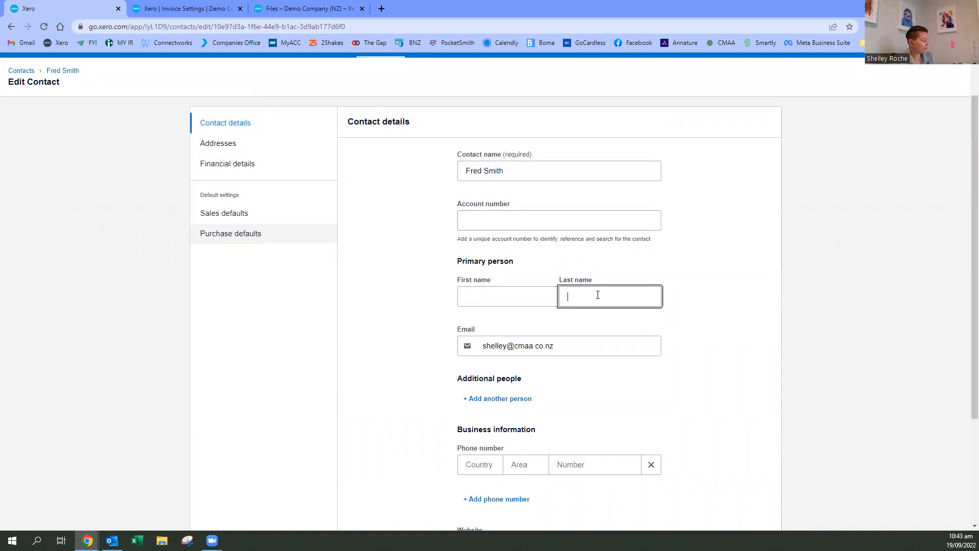
{"action": "left_click", "coordinate": [487, 294]}
{"action": "key", "text": "Tab"}
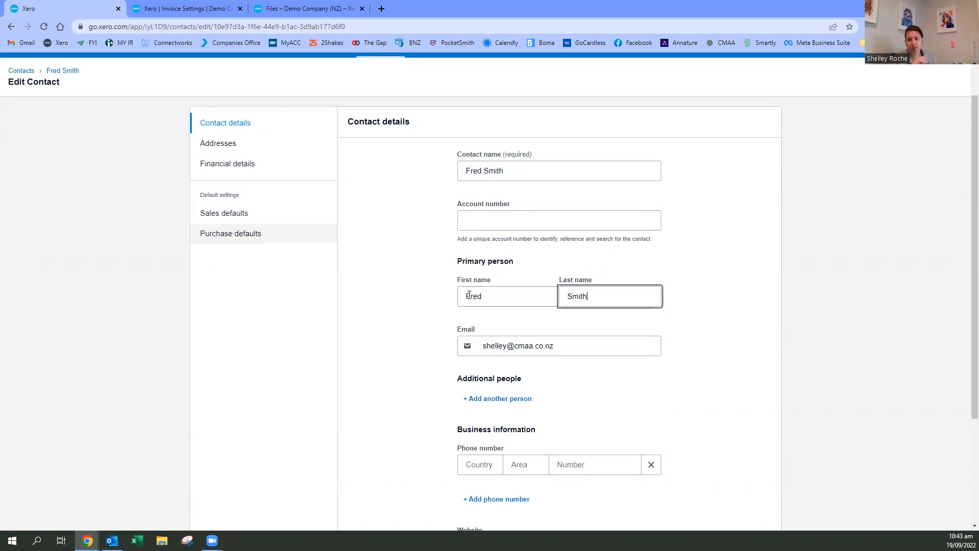
- View the form for adding another person to the contact and close it without adding anyone
{"action": "scroll", "coordinate": [421, 340], "scroll_direction": "down", "scroll_amount": 3}
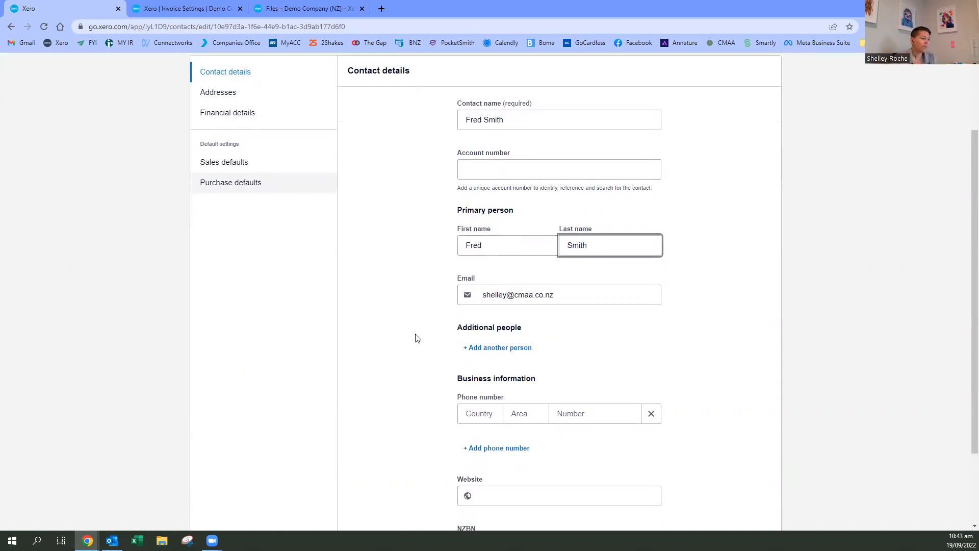
{"action": "left_click", "coordinate": [482, 249]}
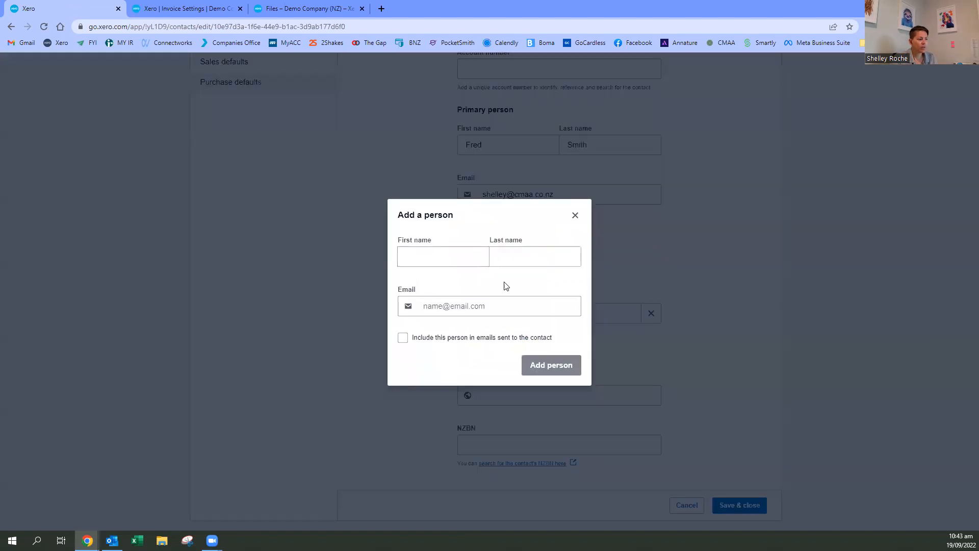
{"action": "left_click", "coordinate": [575, 214]}
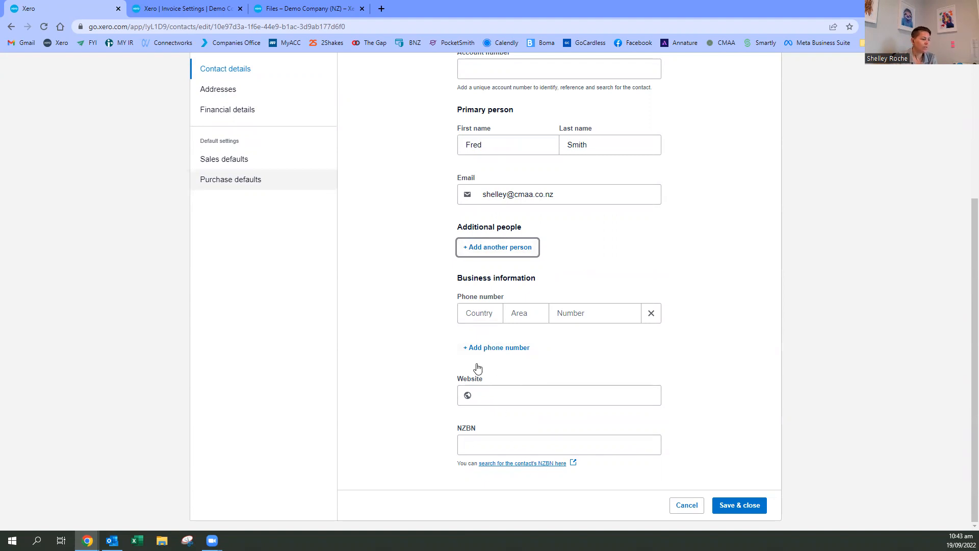
- Review the contact's address fields and financial details, including bank account, GST and currency
{"action": "scroll", "coordinate": [478, 367], "scroll_direction": "up", "scroll_amount": 3}
{"action": "left_click", "coordinate": [232, 196]}
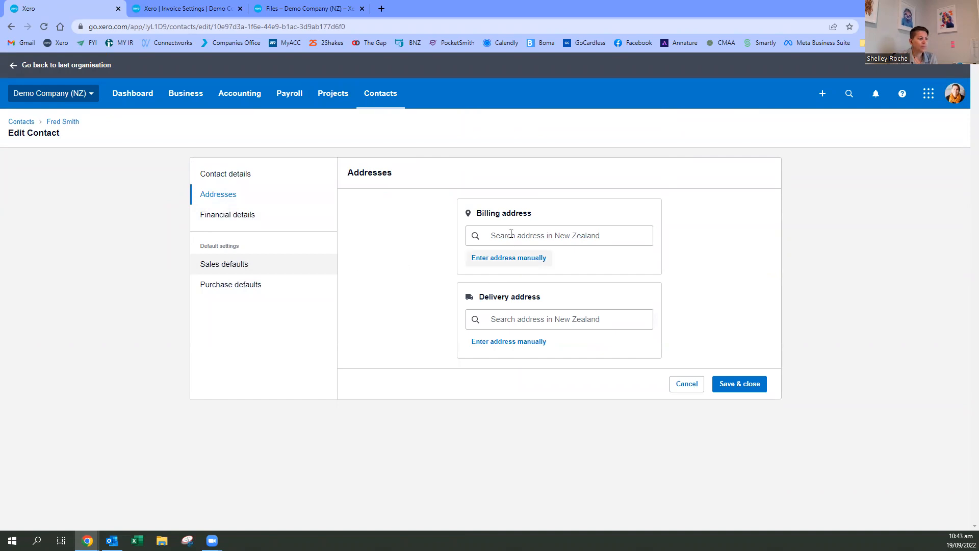
{"action": "left_click", "coordinate": [216, 220]}
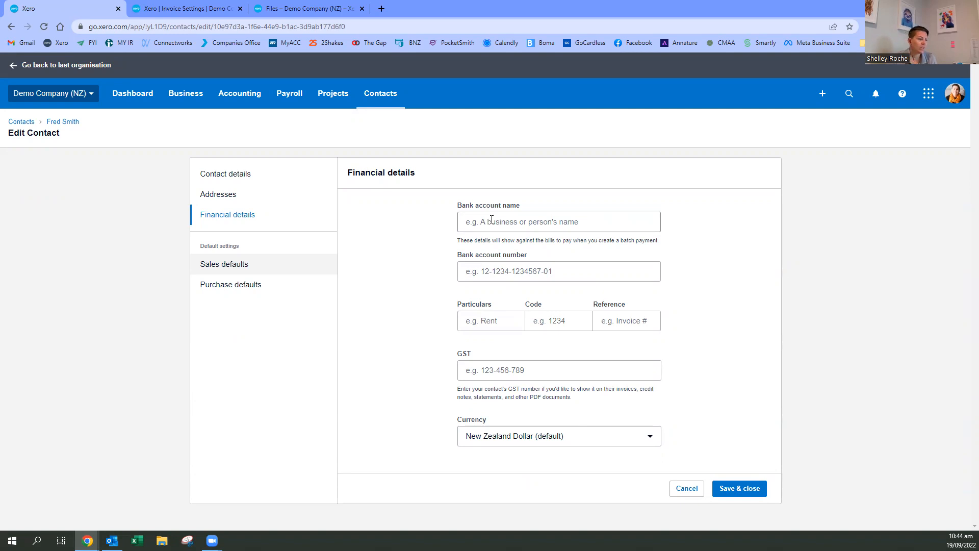
- Set the sales account in the contact's sales defaults to 200 - Sales
{"action": "left_click", "coordinate": [236, 273]}
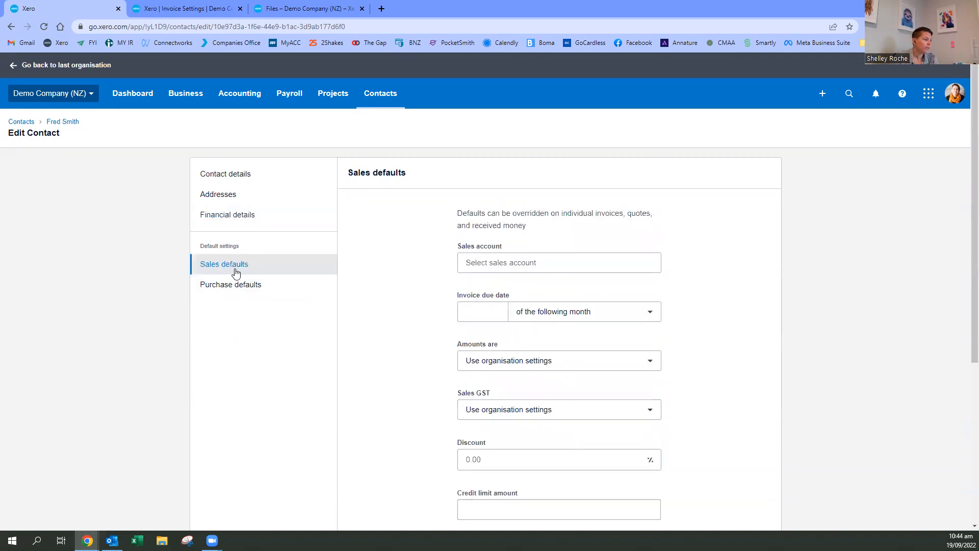
{"action": "scroll", "coordinate": [406, 337], "scroll_direction": "down", "scroll_amount": 1}
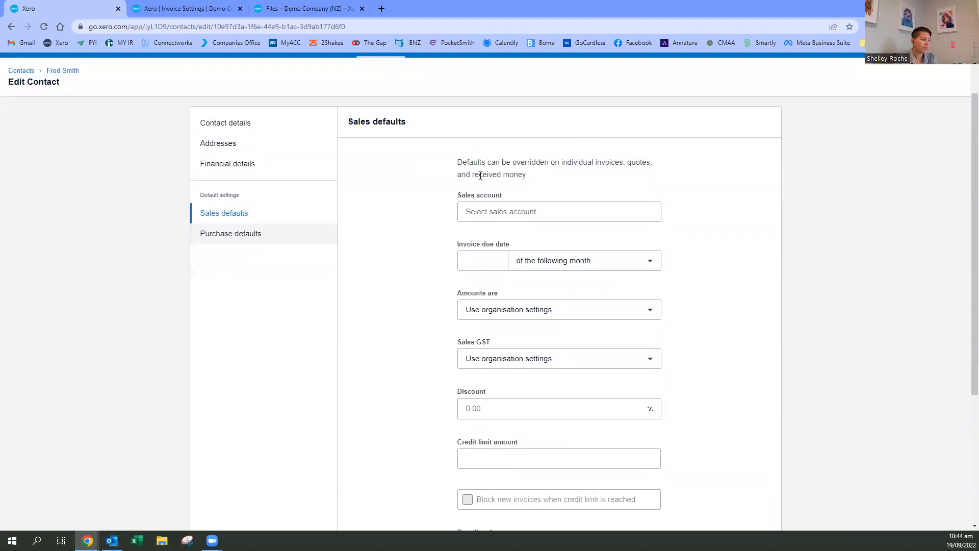
{"action": "scroll", "coordinate": [480, 176], "scroll_direction": "down", "scroll_amount": 2}
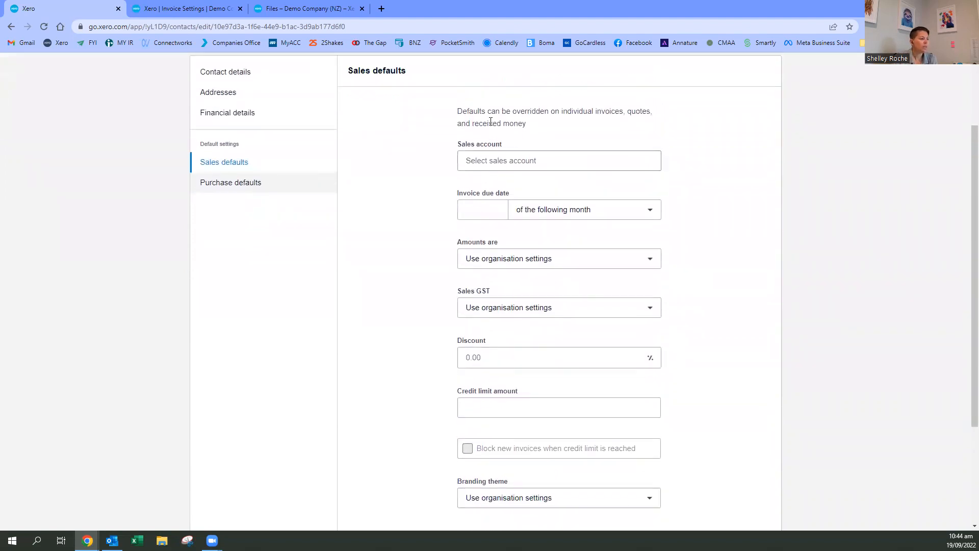
{"action": "left_click", "coordinate": [486, 160]}
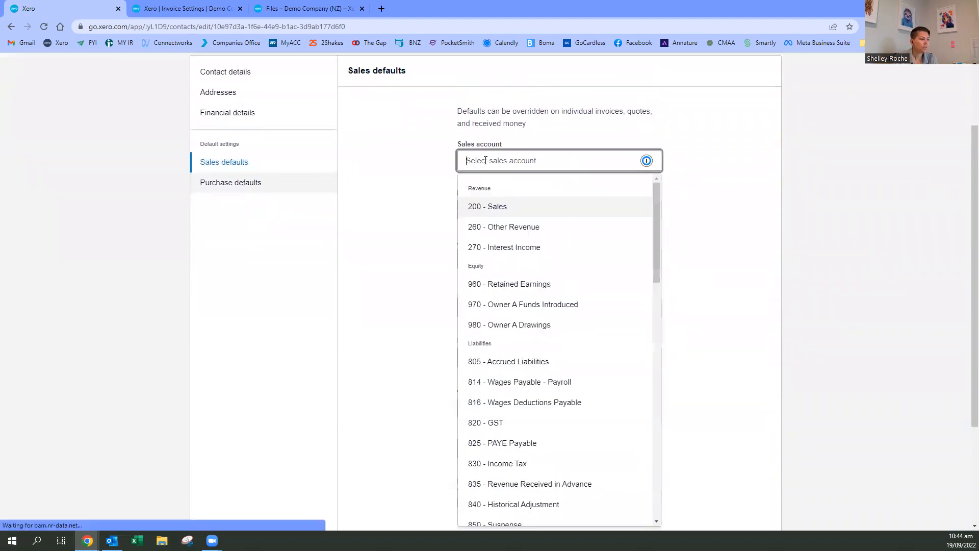
{"action": "left_click", "coordinate": [685, 194]}
{"action": "left_click", "coordinate": [484, 160]}
{"action": "left_click", "coordinate": [494, 210]}
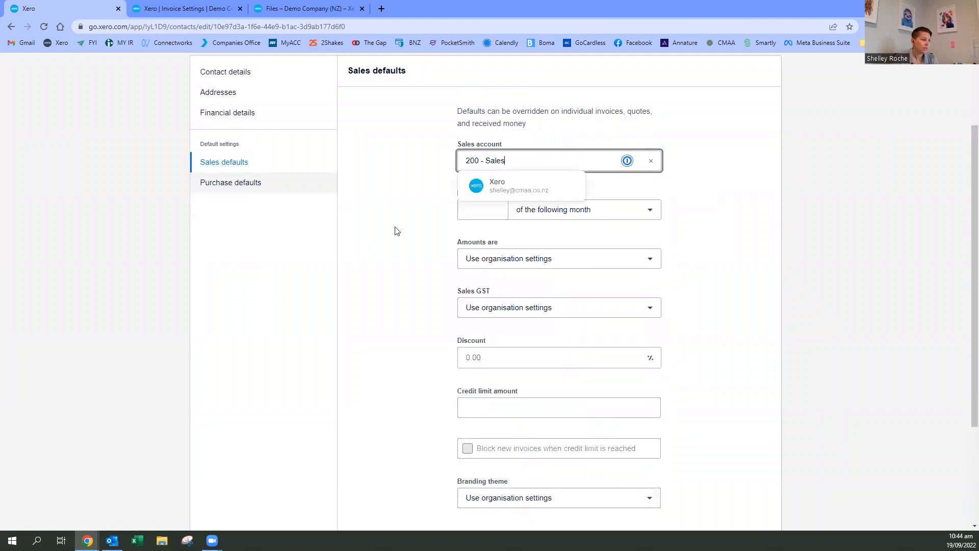
- Set the contact's default invoice due date to day 20 of the following month
{"action": "left_click", "coordinate": [482, 209]}
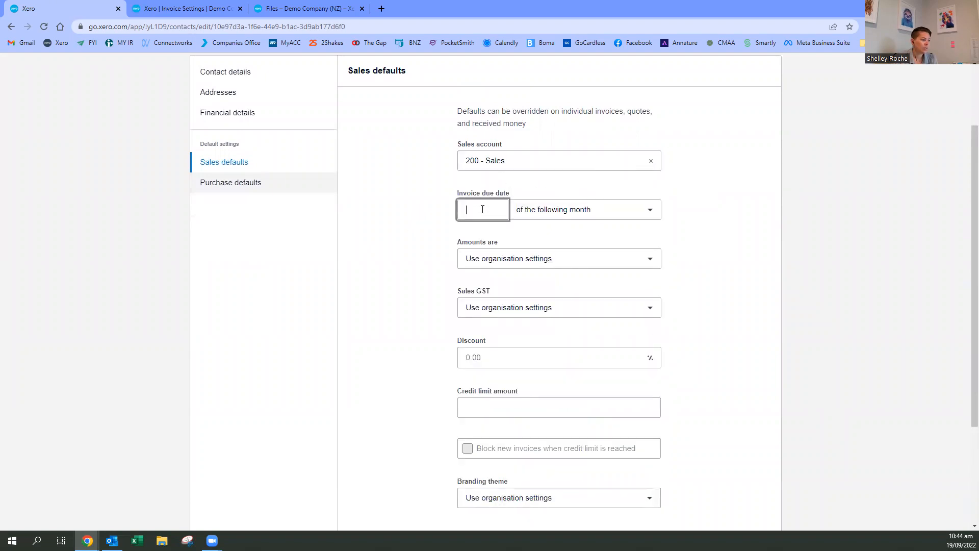
{"action": "left_click", "coordinate": [529, 259]}
{"action": "left_click", "coordinate": [394, 215]}
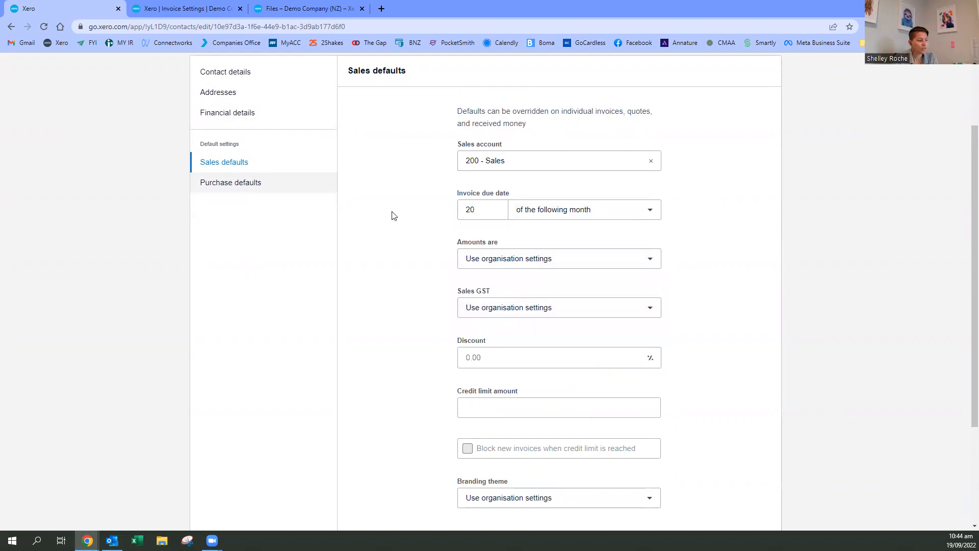
- Set the contact's default sales discount to 10%
{"action": "scroll", "coordinate": [411, 269], "scroll_direction": "down", "scroll_amount": 3}
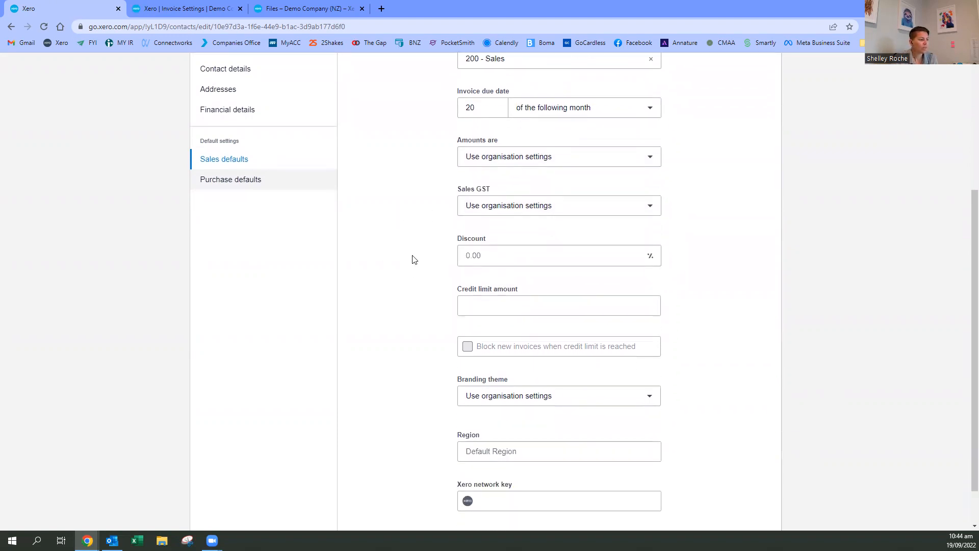
{"action": "left_click", "coordinate": [487, 204]}
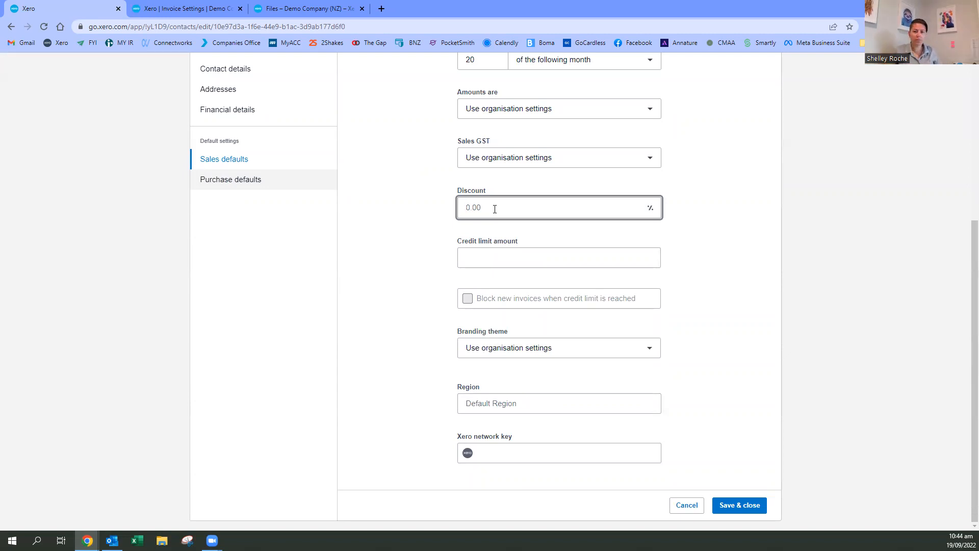
{"action": "type", "text": "10"}
{"action": "left_click", "coordinate": [341, 263]}
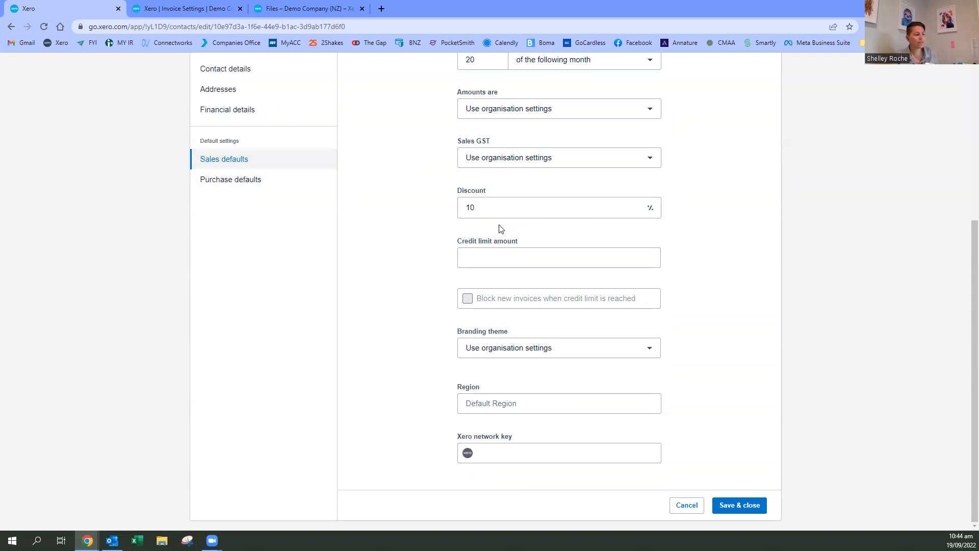
- Set the contact's credit limit to 1000 and block new invoices when that limit is reached
{"action": "left_click", "coordinate": [478, 255]}
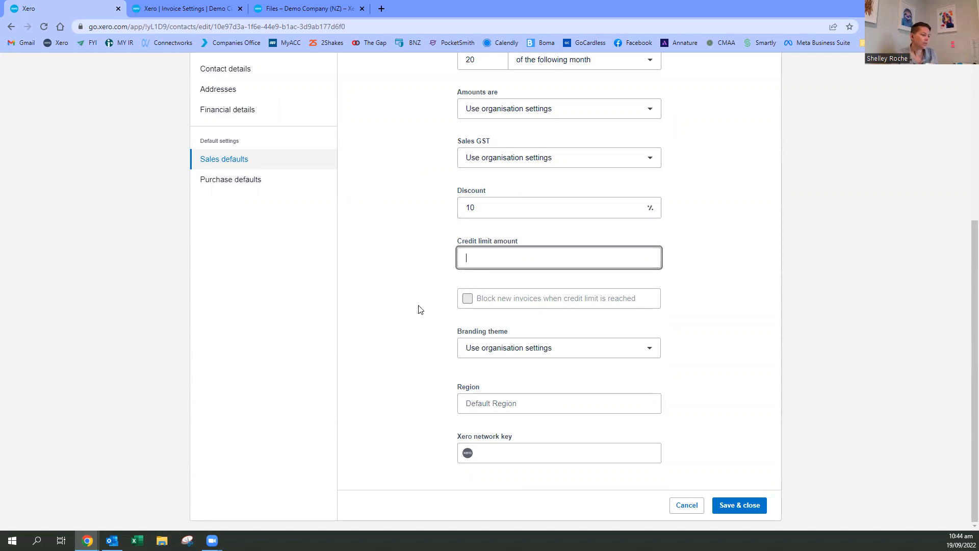
{"action": "type", "text": "1000"}
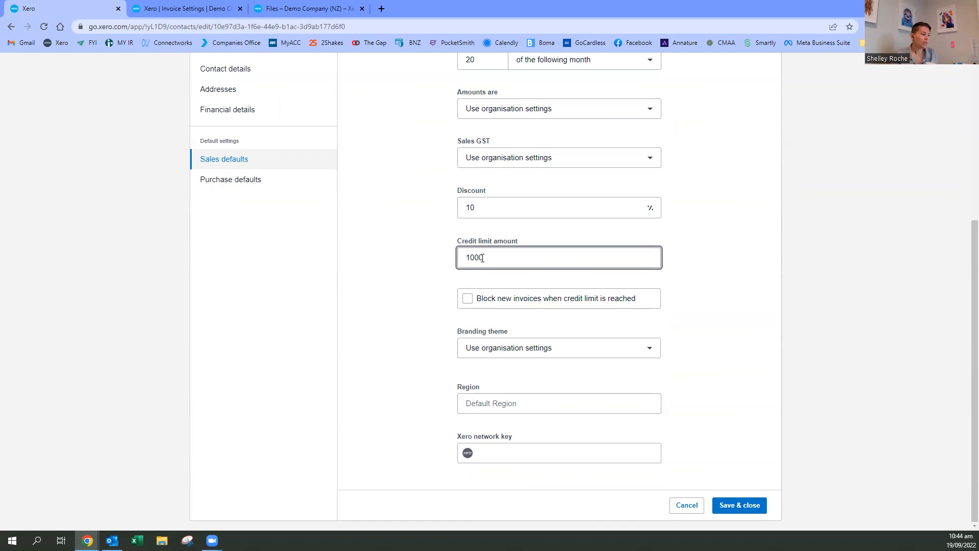
{"action": "left_click", "coordinate": [510, 302]}
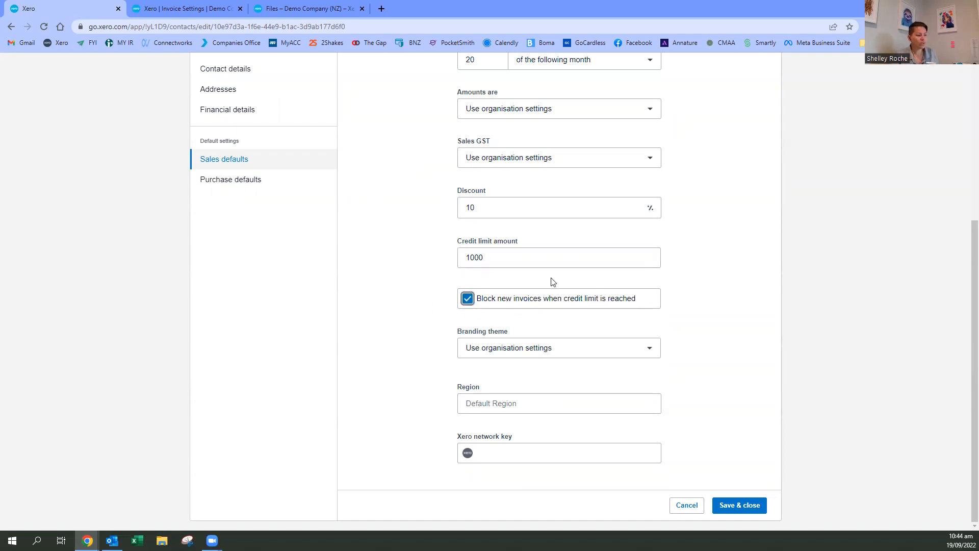
- View the available branding themes and regions in the contact's sales defaults without choosing any
{"action": "left_click", "coordinate": [511, 352]}
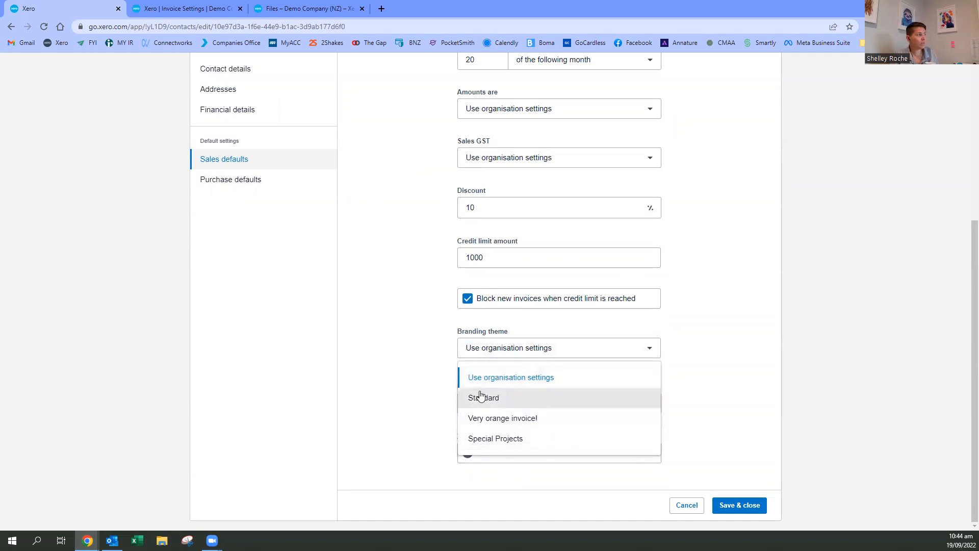
{"action": "left_click", "coordinate": [303, 391]}
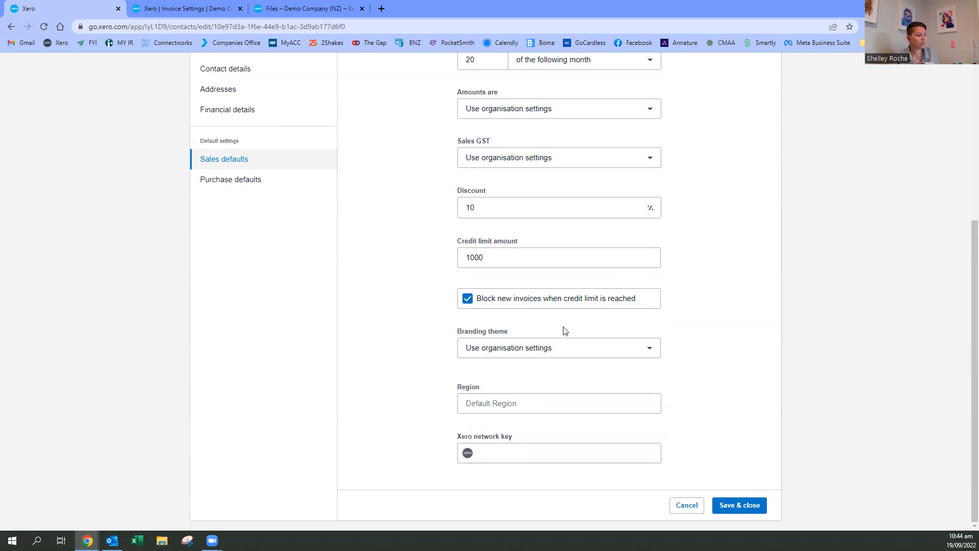
{"action": "left_click", "coordinate": [505, 403]}
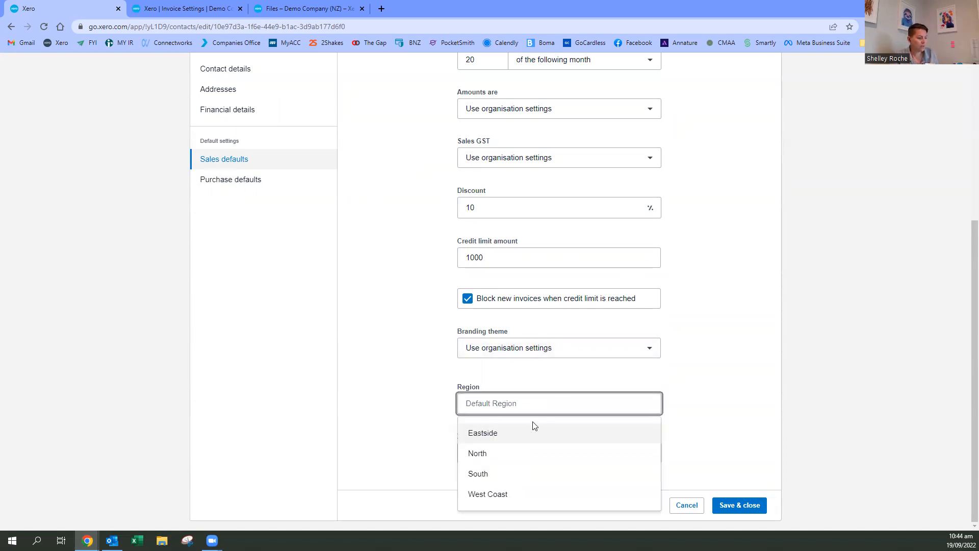
{"action": "left_click", "coordinate": [413, 437]}
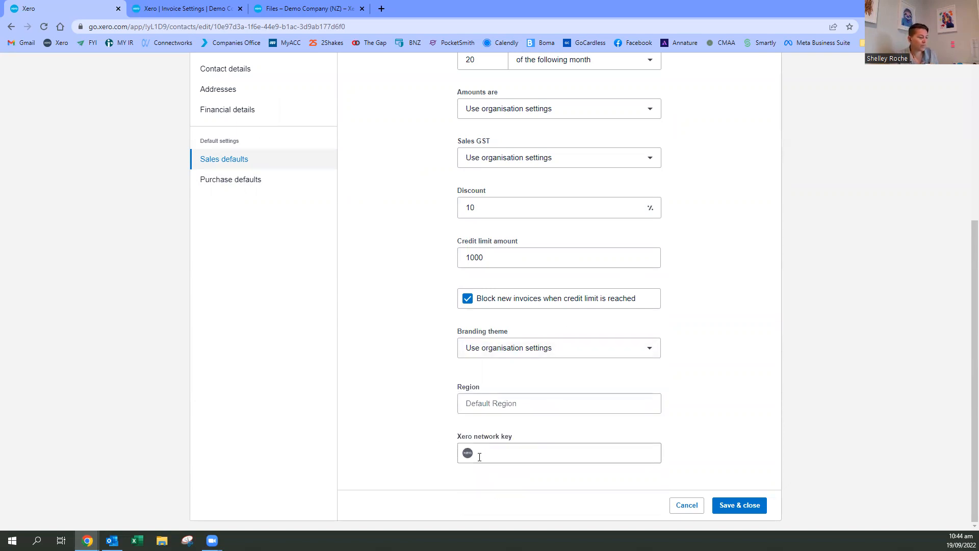
- Review the contact's purchase defaults, including purchase account, bill due date, GST and region
{"action": "left_click", "coordinate": [236, 180]}
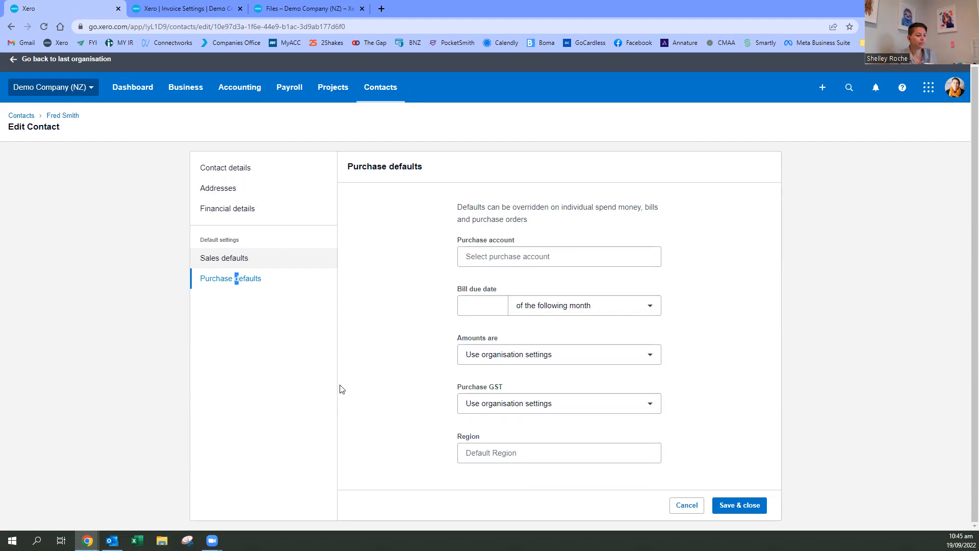
{"action": "scroll", "coordinate": [355, 385], "scroll_direction": "up", "scroll_amount": 1}
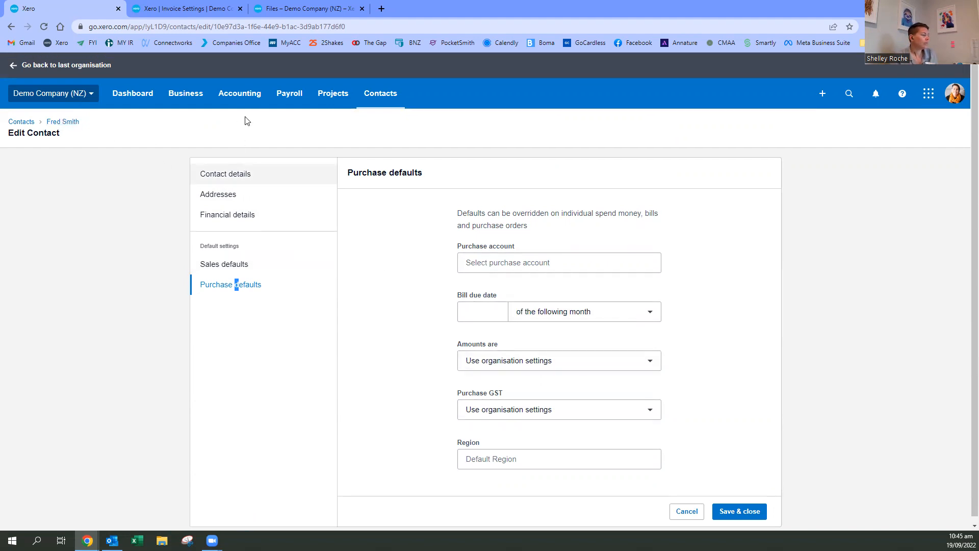
{"action": "left_click", "coordinate": [231, 96]}
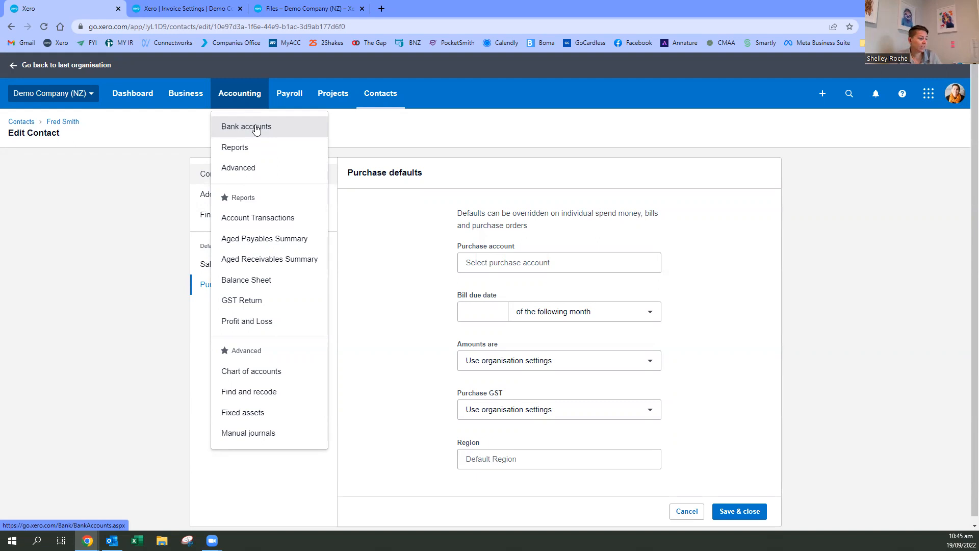
{"action": "left_click", "coordinate": [376, 284]}
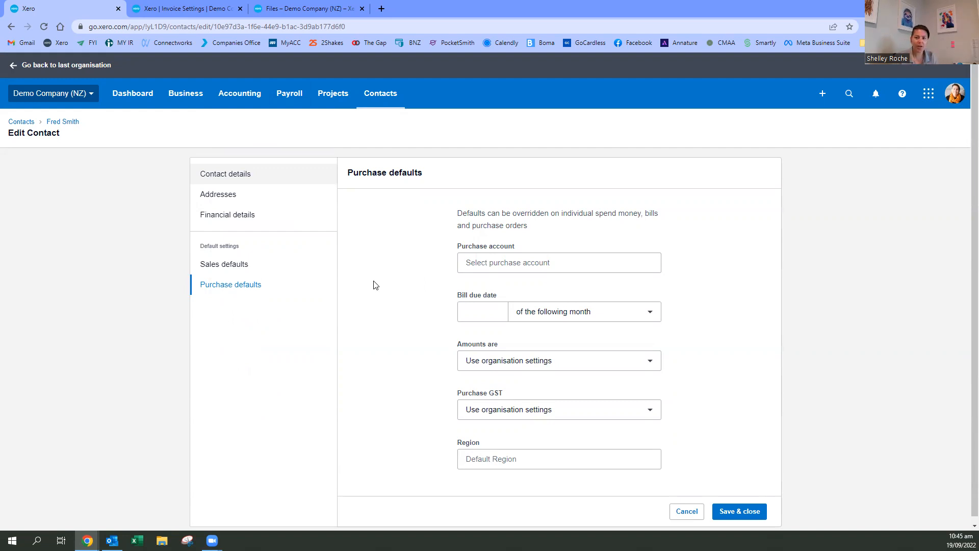
- Open the supplier bills awaiting payment and sort them by due date, earliest first
{"action": "left_click", "coordinate": [230, 102]}
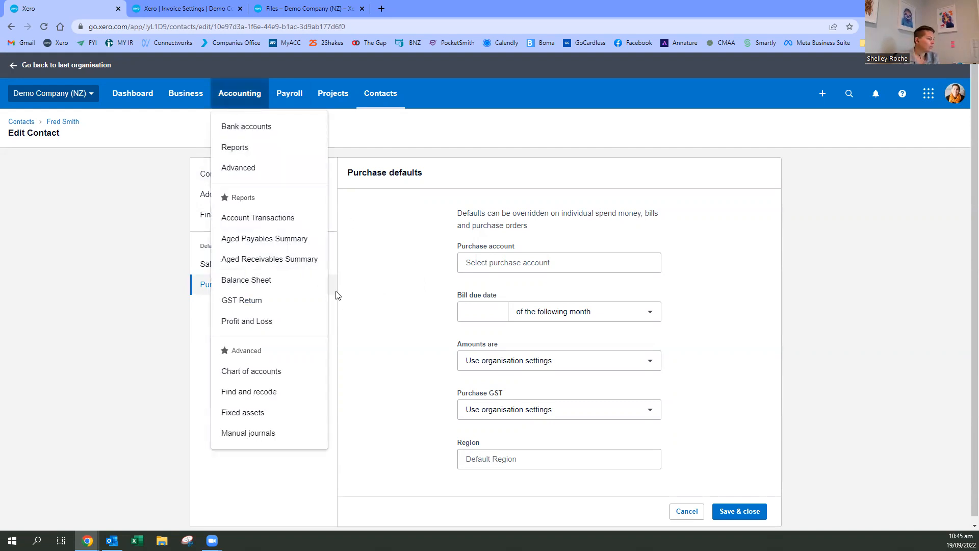
{"action": "left_click", "coordinate": [182, 96]}
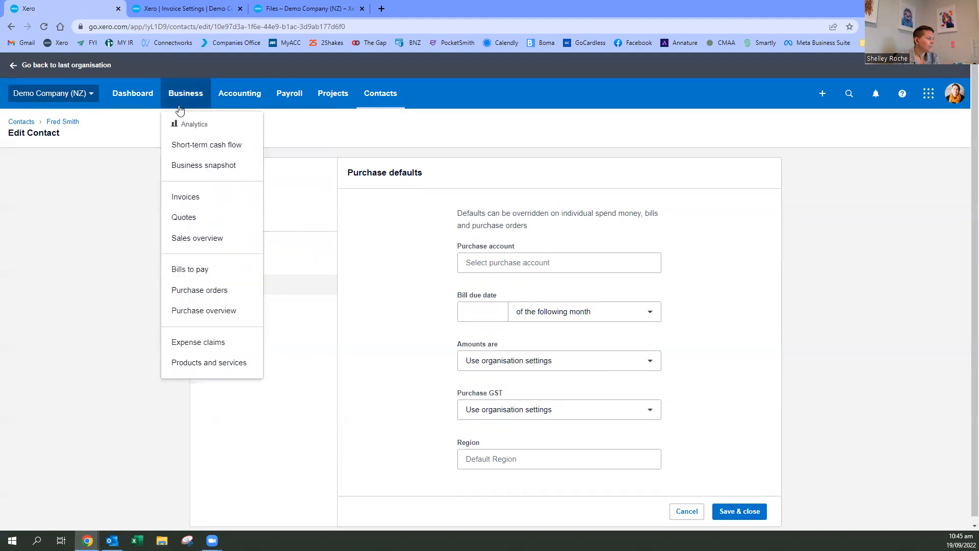
{"action": "left_click", "coordinate": [180, 270]}
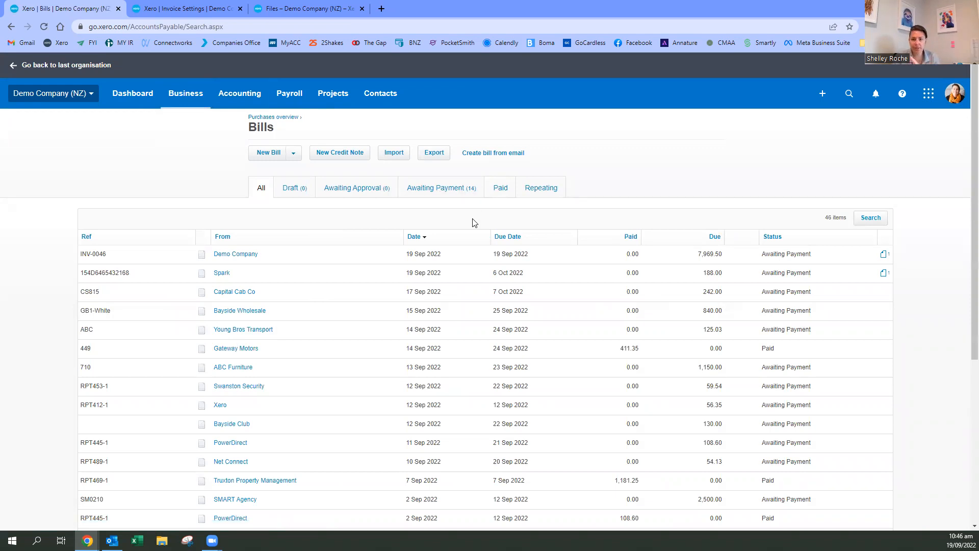
{"action": "scroll", "coordinate": [472, 222], "scroll_direction": "down", "scroll_amount": 1}
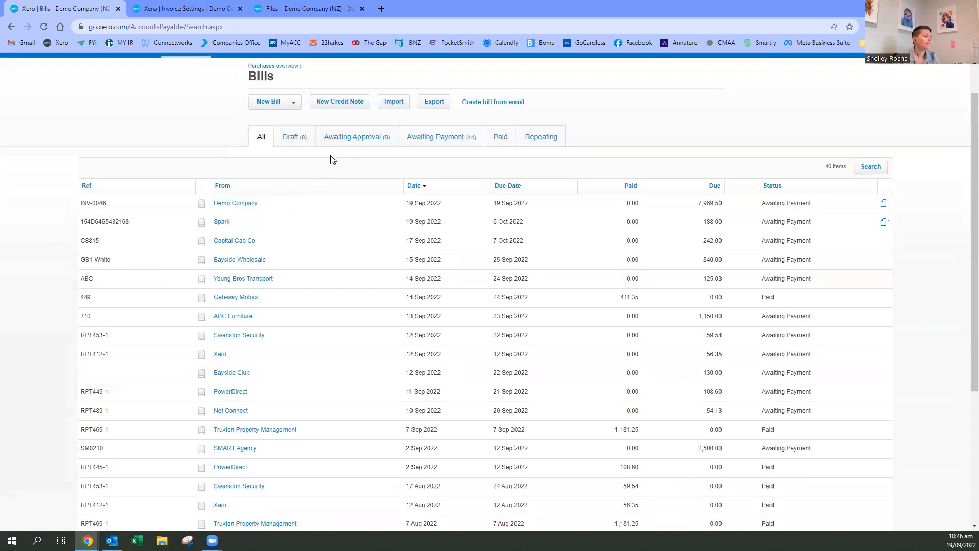
{"action": "left_click", "coordinate": [467, 133]}
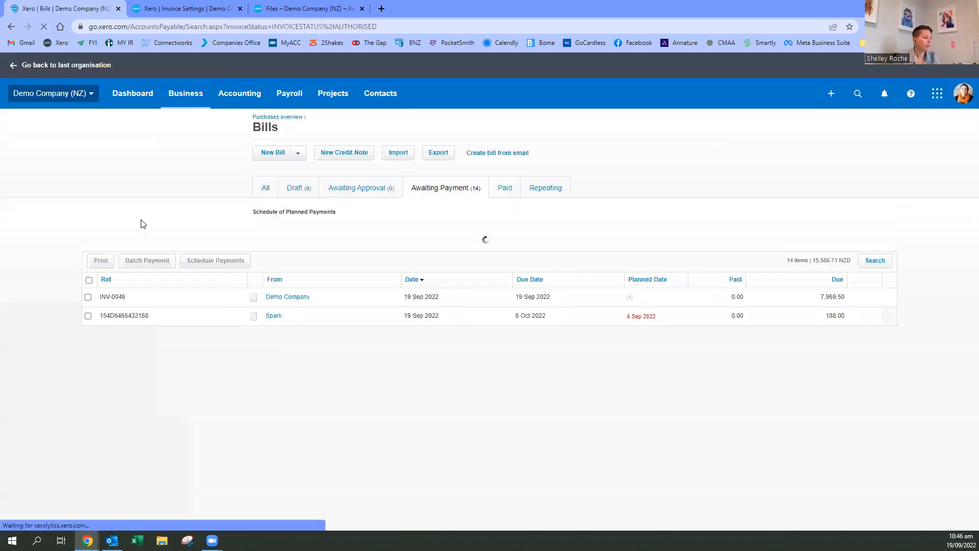
{"action": "left_click", "coordinate": [535, 187]}
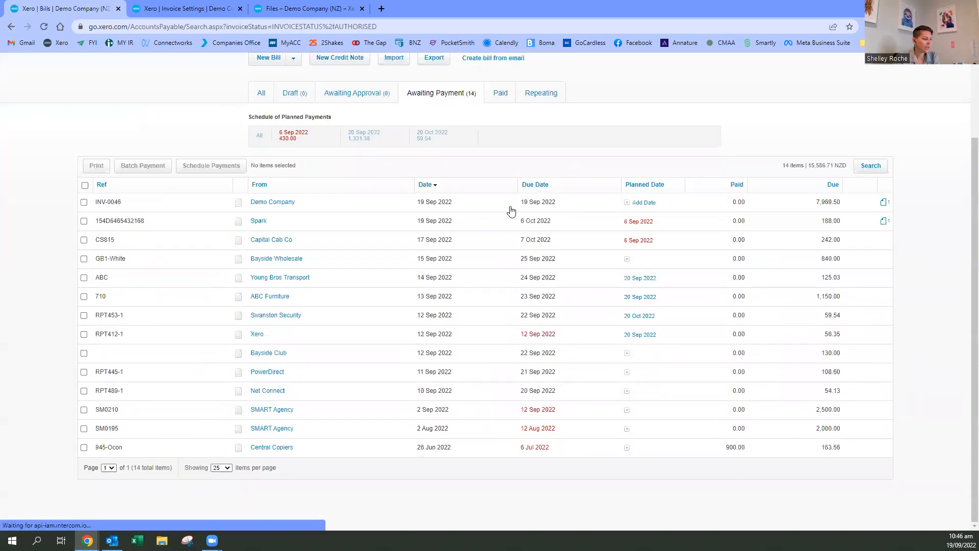
{"action": "scroll", "coordinate": [561, 296], "scroll_direction": "down", "scroll_amount": 3}
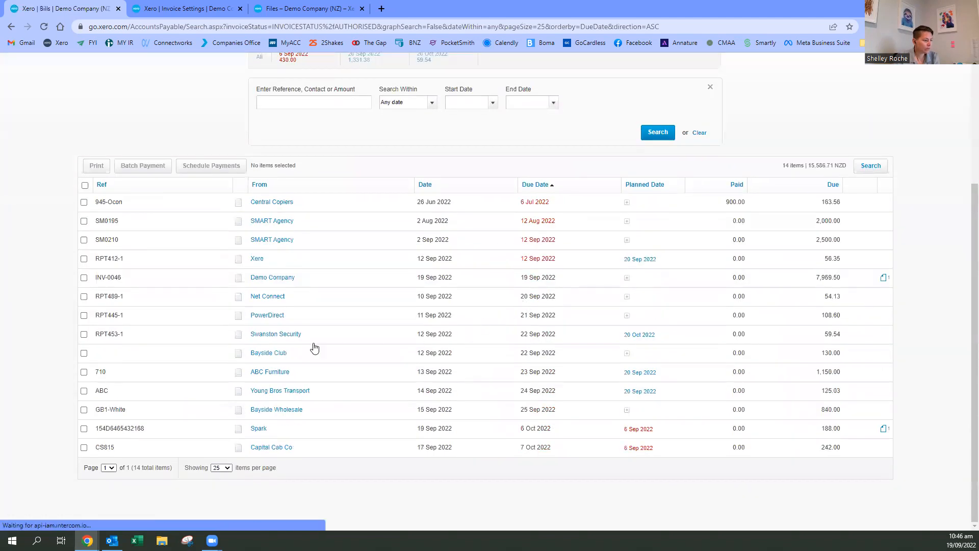
- Select the Swanston Security bill RPT453-1 and the Bayside Club bill, and create a batch payment for them
{"action": "left_click", "coordinate": [83, 335]}
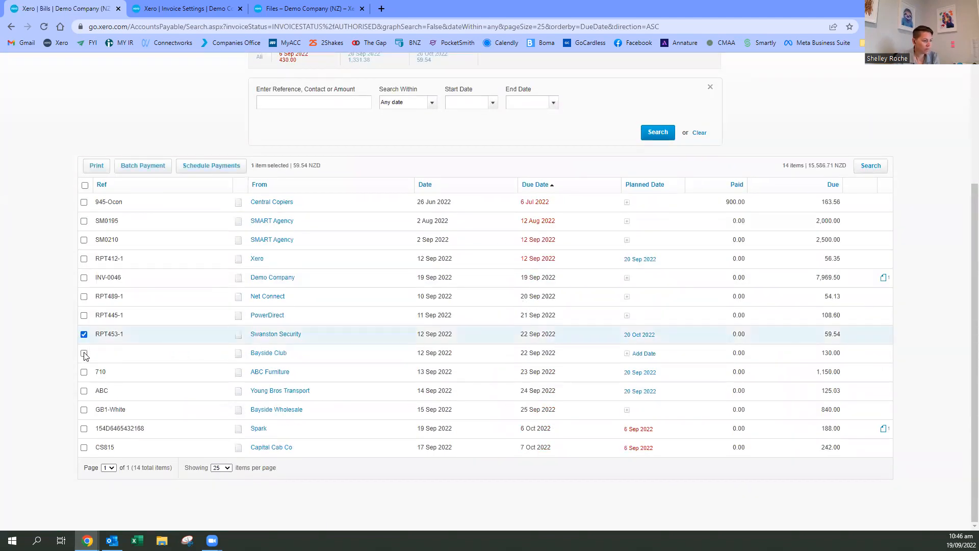
{"action": "left_click", "coordinate": [84, 353]}
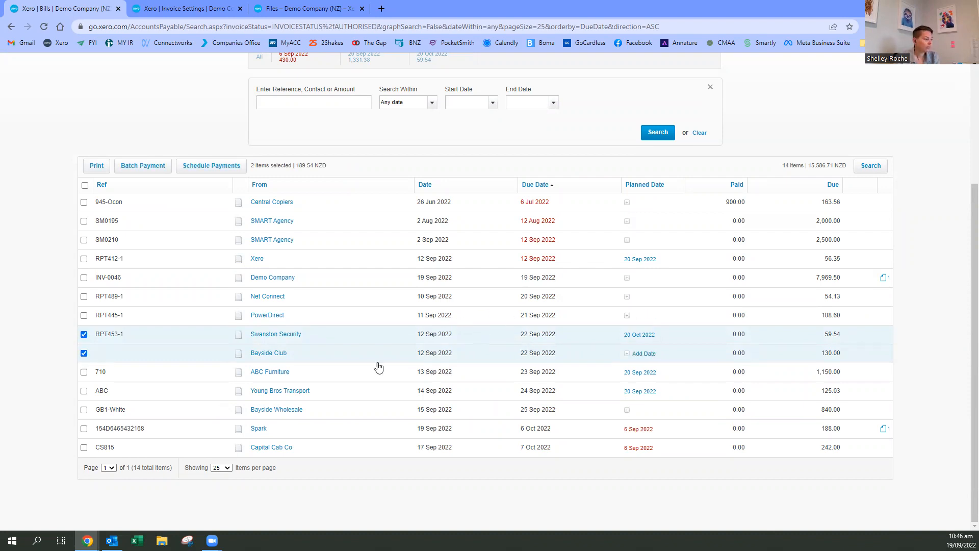
{"action": "scroll", "coordinate": [315, 386], "scroll_direction": "up", "scroll_amount": 1}
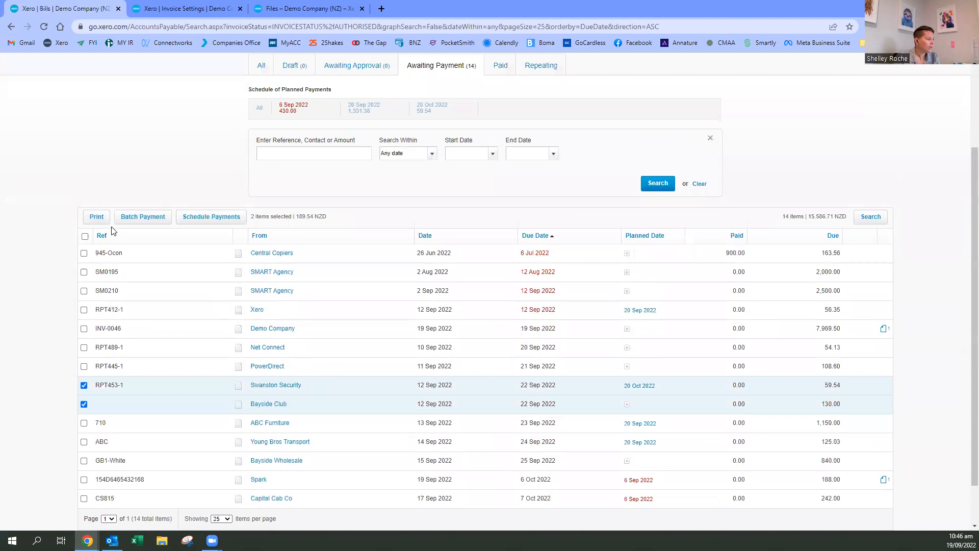
{"action": "left_click", "coordinate": [142, 221]}
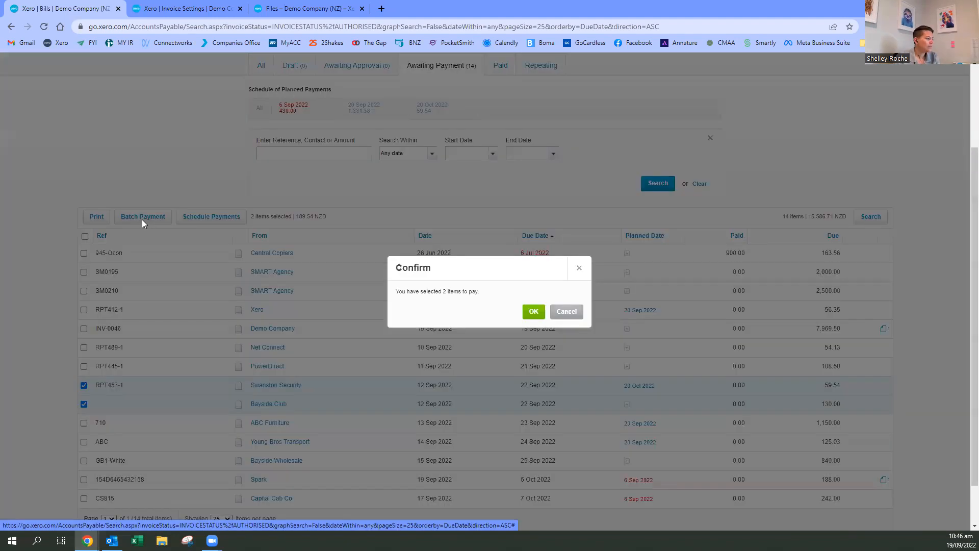
{"action": "left_click", "coordinate": [532, 312]}
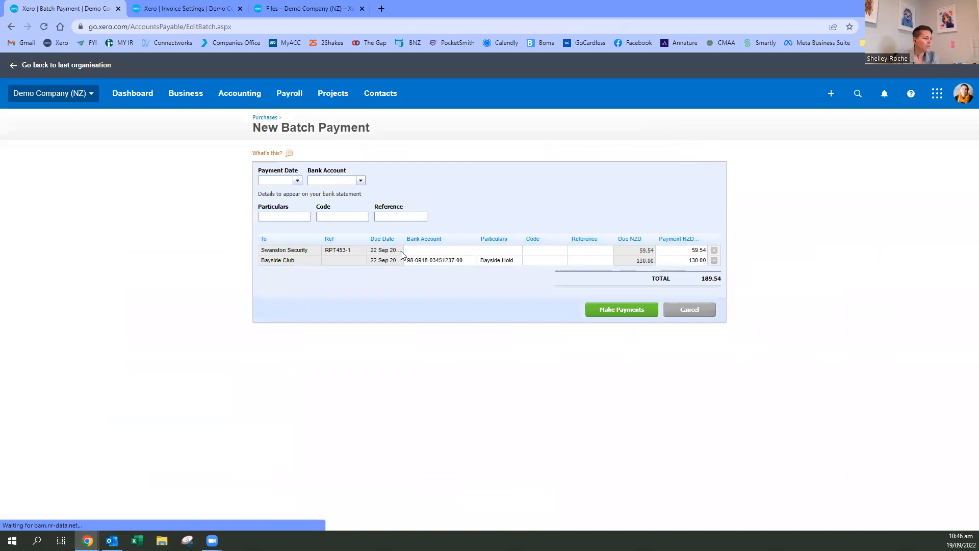
- Set the batch payment date to 22 Sep 2022, the bank account to 090 - Business Bank Account and the particulars to "Aug Creditor"
{"action": "left_click", "coordinate": [299, 181]}
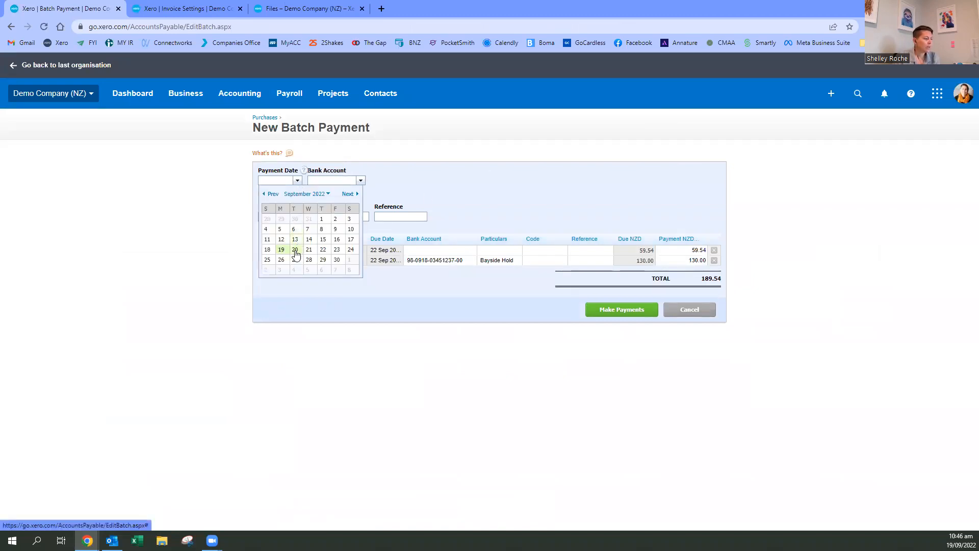
{"action": "left_click", "coordinate": [322, 250]}
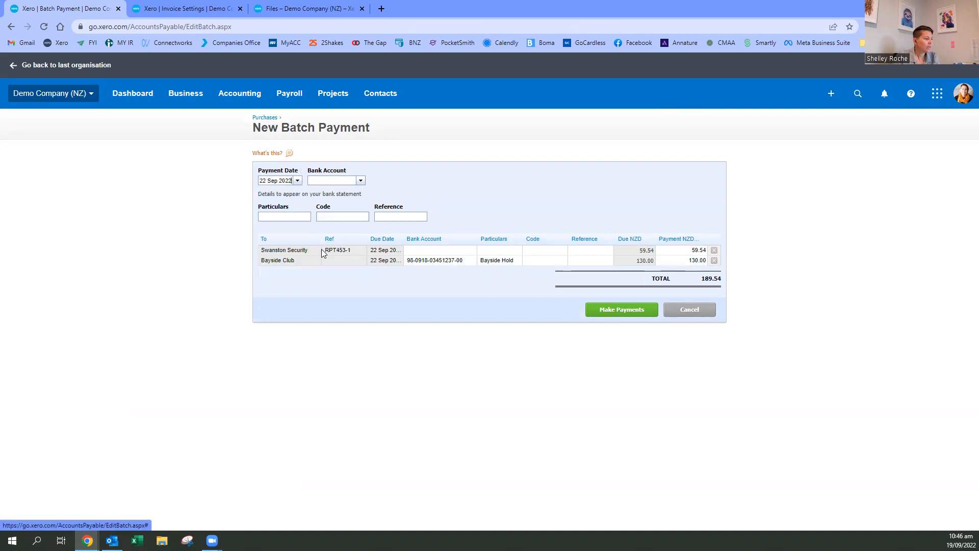
{"action": "left_click", "coordinate": [360, 181]}
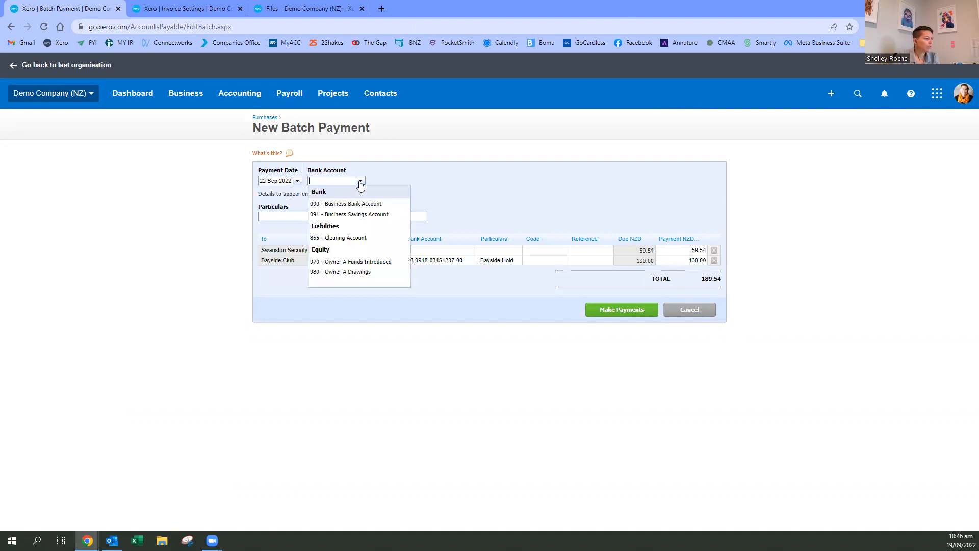
{"action": "left_click", "coordinate": [329, 205]}
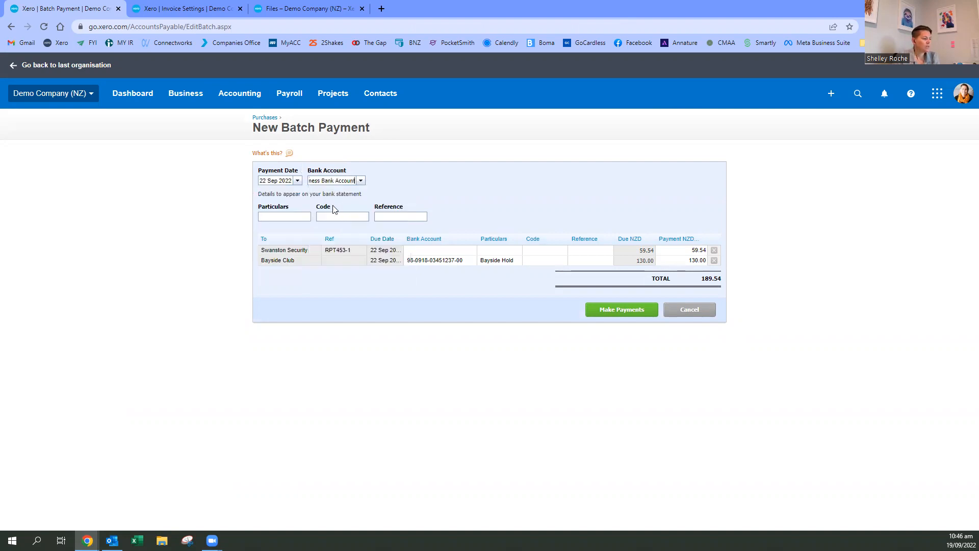
{"action": "left_click", "coordinate": [277, 217]}
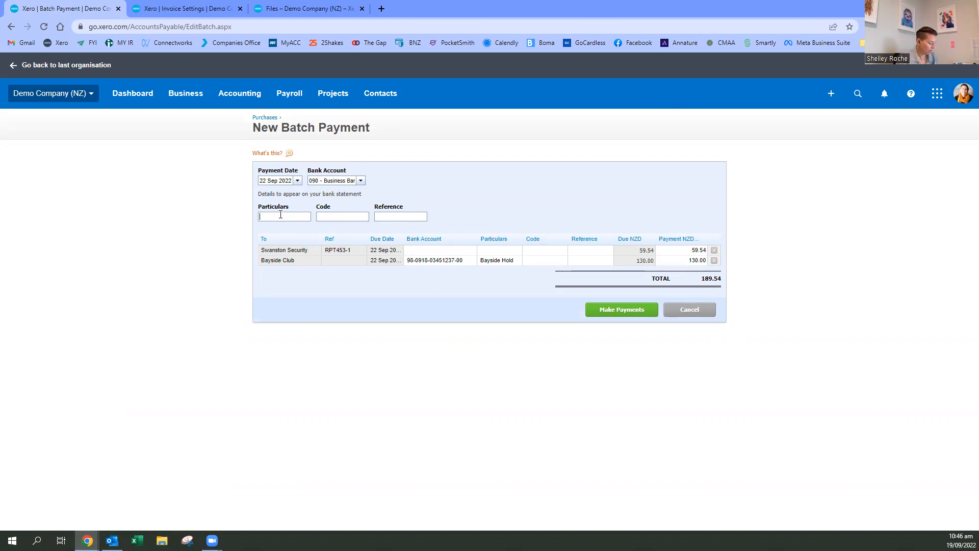
{"action": "type", "text": "Aug Creditor"}
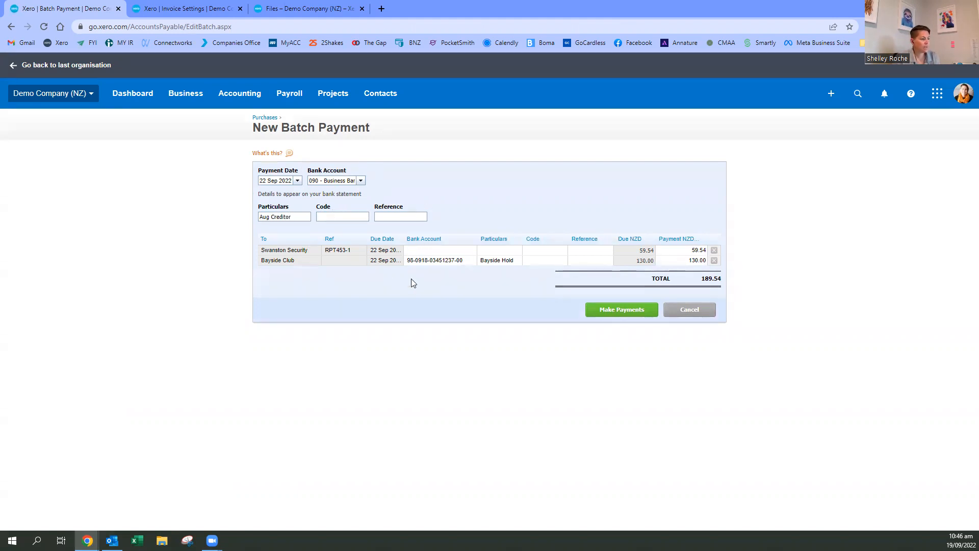
- Copy the Bayside Club bank account number into the bank account of the Swanston Security payment line
{"action": "left_click", "coordinate": [470, 259]}
{"action": "left_click_drag", "start_coordinate": [468, 261], "coordinate": [354, 264]}
{"action": "key", "text": "ctrl+c"}
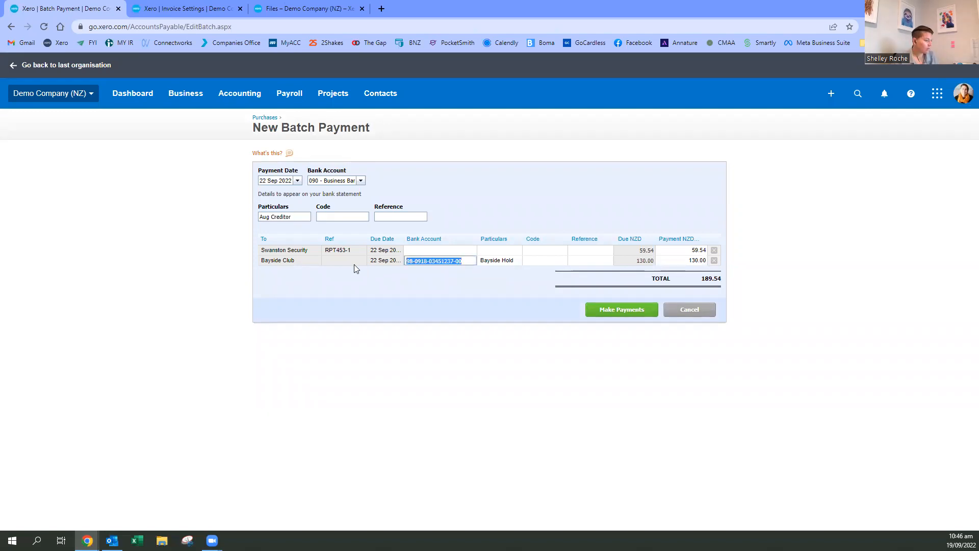
{"action": "left_click", "coordinate": [411, 250]}
{"action": "key", "text": "ctrl+v"}
- Set the particulars of both the Bayside Club and Swanston Security payment lines to "Demo"
{"action": "left_click", "coordinate": [502, 250]}
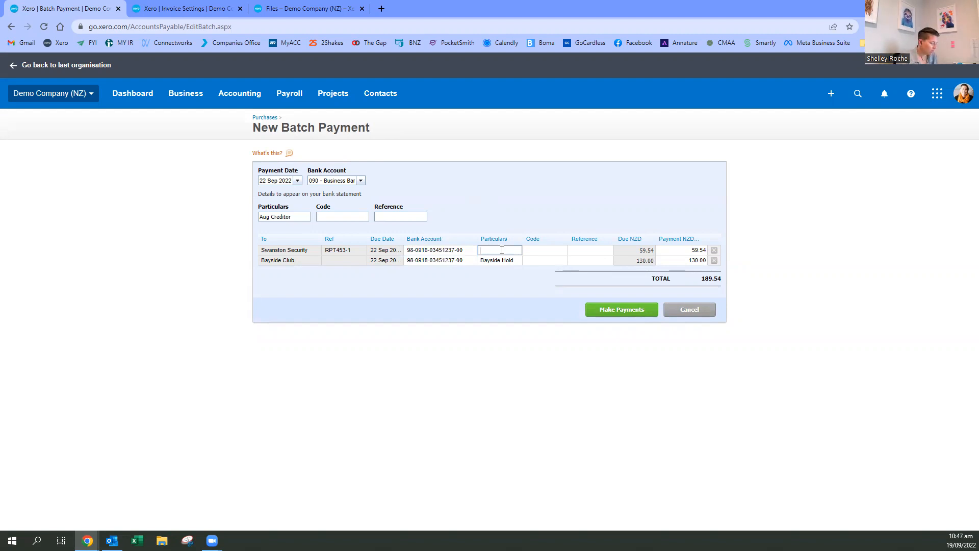
{"action": "left_click", "coordinate": [499, 261]}
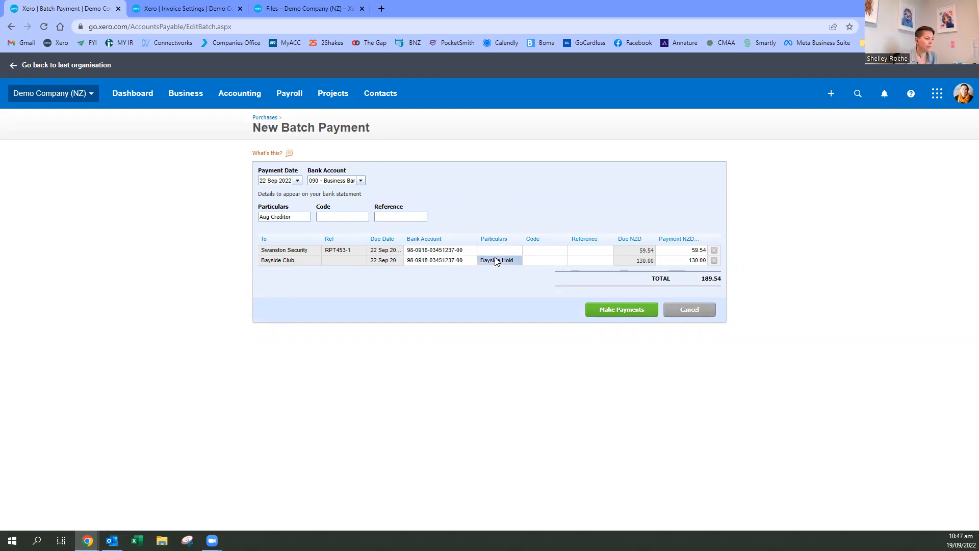
{"action": "left_click_drag", "start_coordinate": [480, 261], "coordinate": [549, 264]}
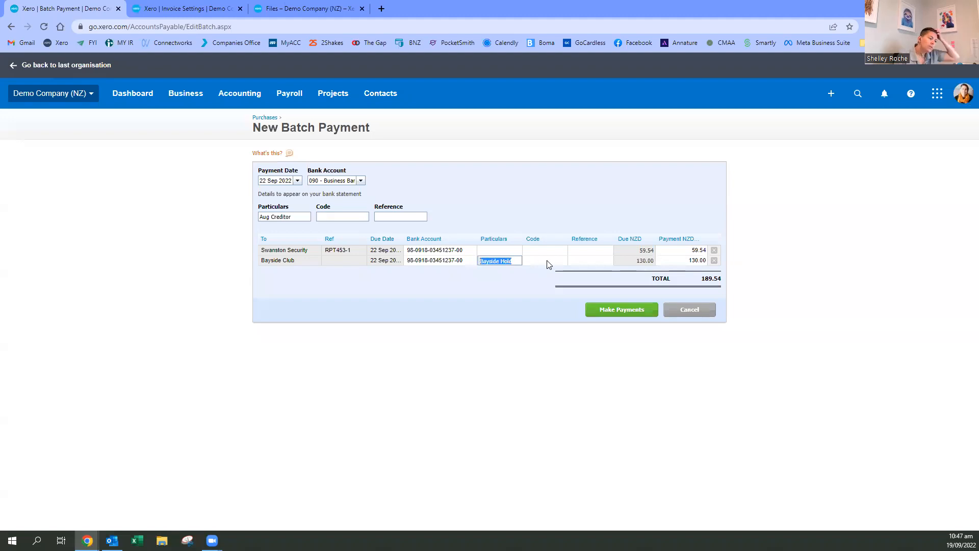
{"action": "type", "text": "Demo"}
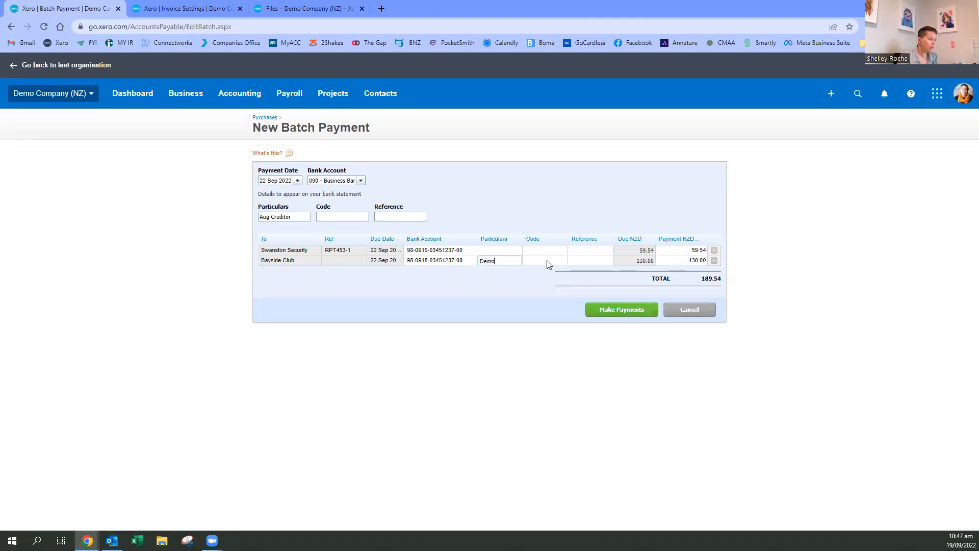
{"action": "left_click", "coordinate": [504, 252]}
{"action": "type", "text": "Demo"}
- Enter "Aug Statmnt" as the code on the Swanston Security payment line and copy it to the Bayside Club line
{"action": "left_click", "coordinate": [538, 251]}
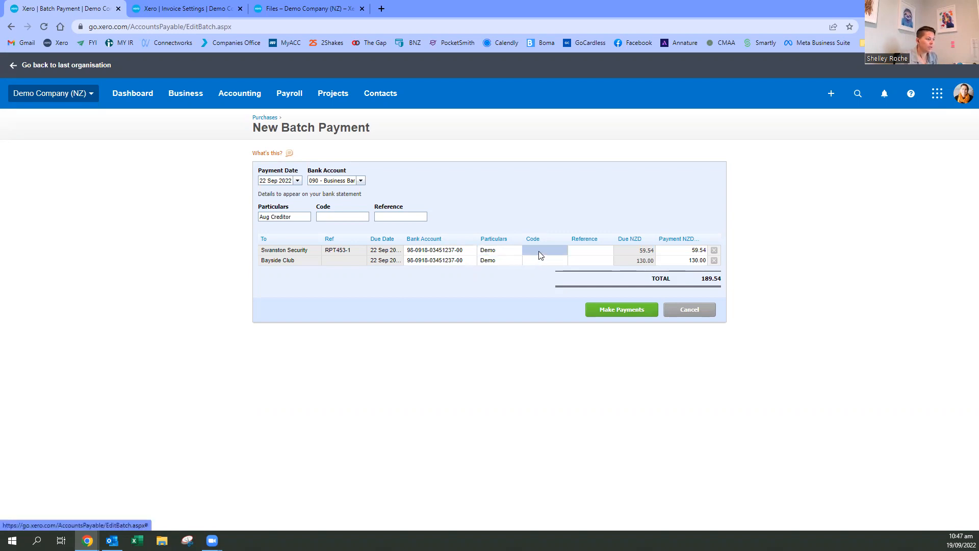
{"action": "left_click", "coordinate": [345, 249]}
{"action": "left_click", "coordinate": [539, 251]}
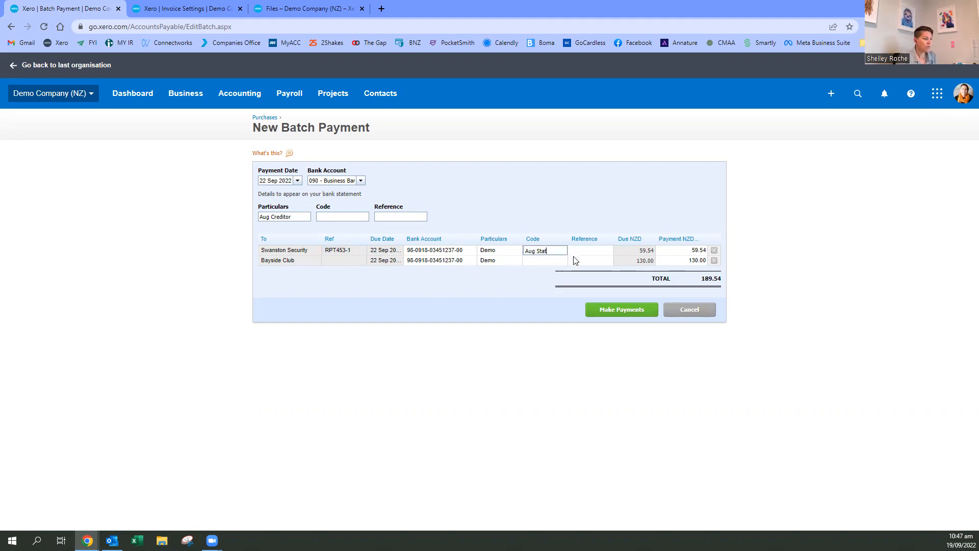
{"action": "type", "text": "Aug Statmnt"}
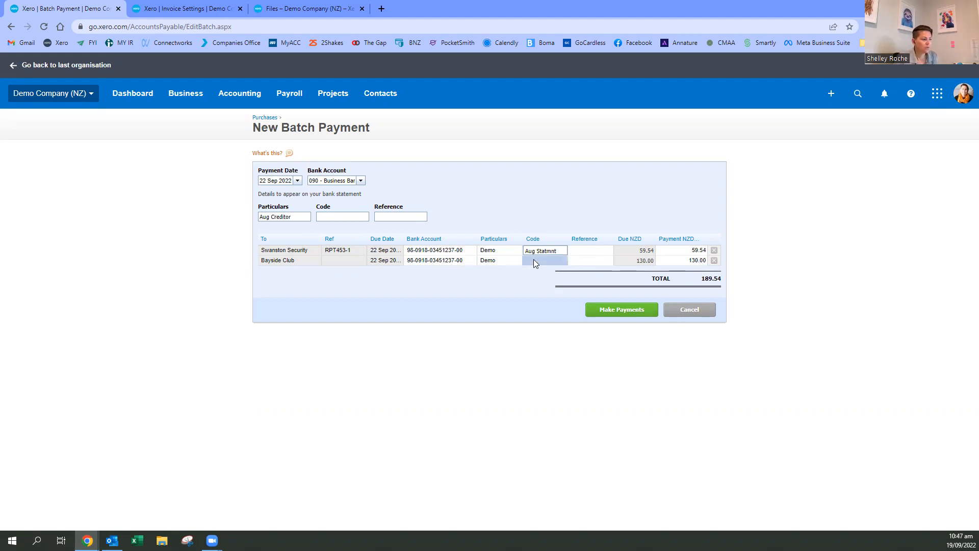
{"action": "left_click", "coordinate": [560, 251]}
{"action": "left_click_drag", "start_coordinate": [560, 250], "coordinate": [523, 251]}
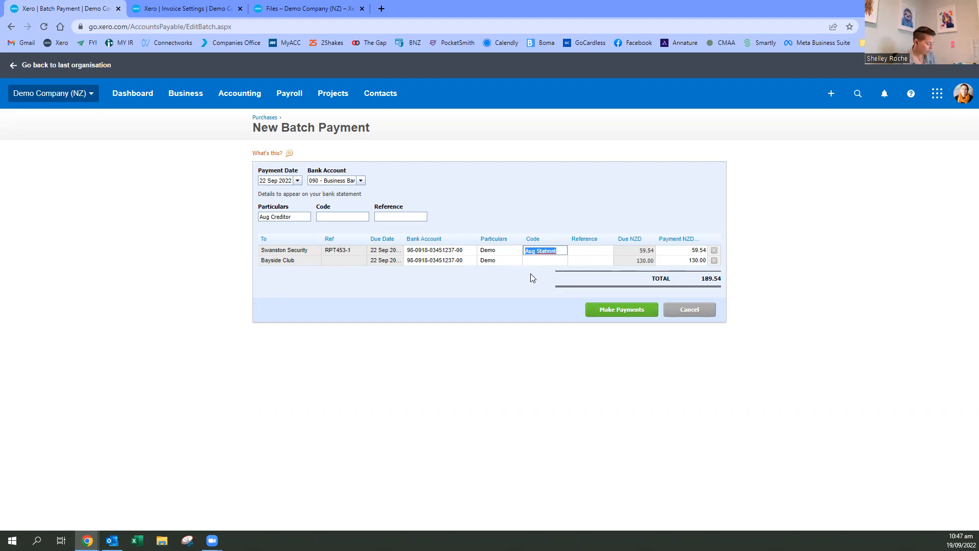
{"action": "left_click", "coordinate": [537, 261]}
{"action": "left_click", "coordinate": [531, 287]}
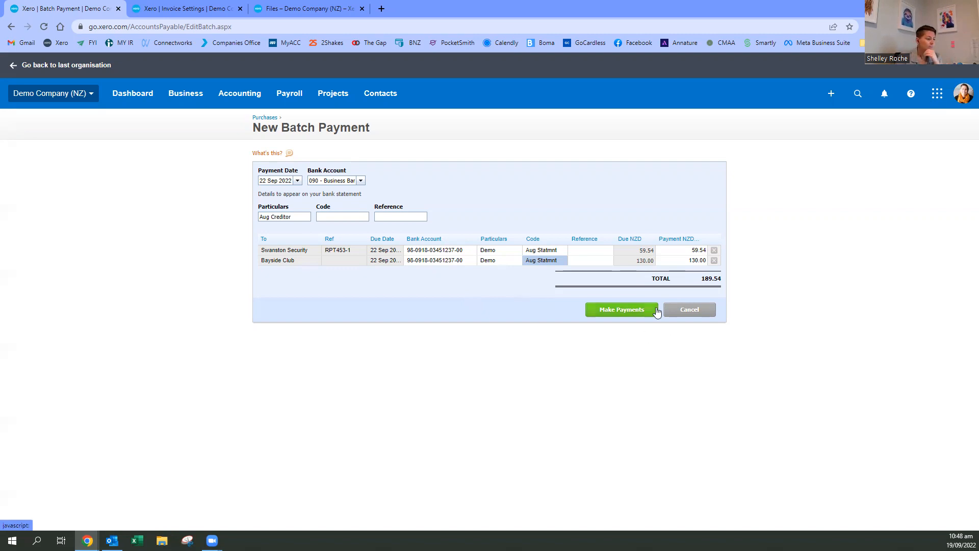
- Make the batch payment, try to export its batch file for the bank, and return to the transaction
{"action": "left_click", "coordinate": [612, 311]}
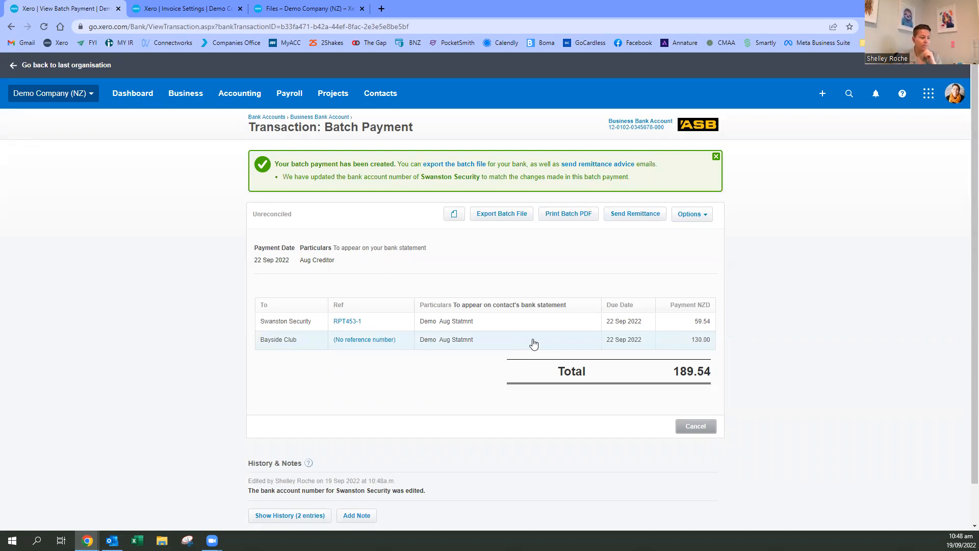
{"action": "left_click", "coordinate": [508, 217]}
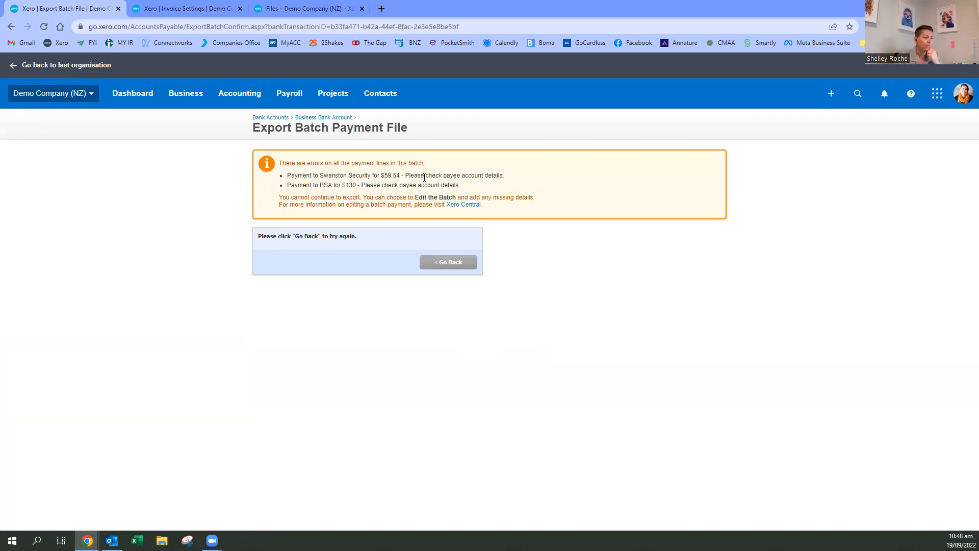
{"action": "left_click_drag", "start_coordinate": [330, 176], "coordinate": [410, 198]}
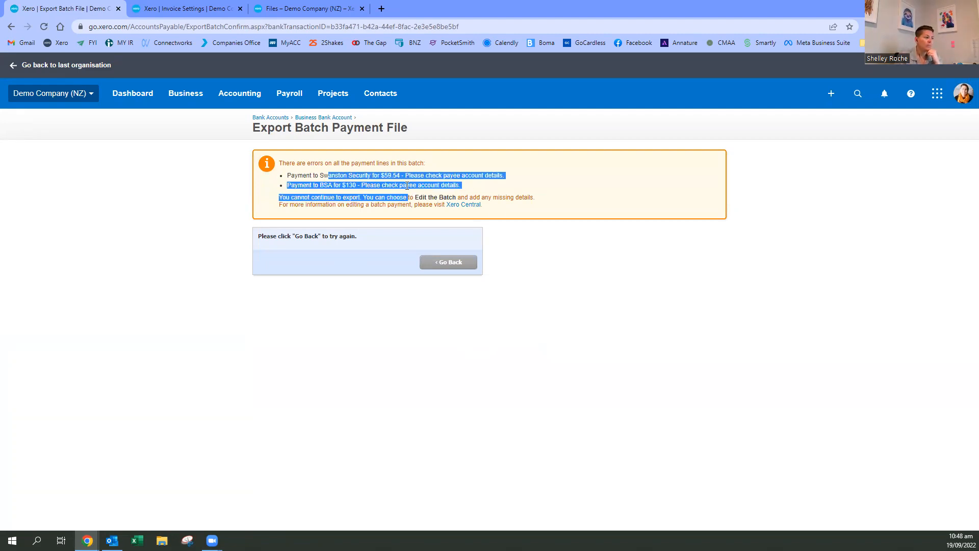
{"action": "left_click", "coordinate": [400, 195]}
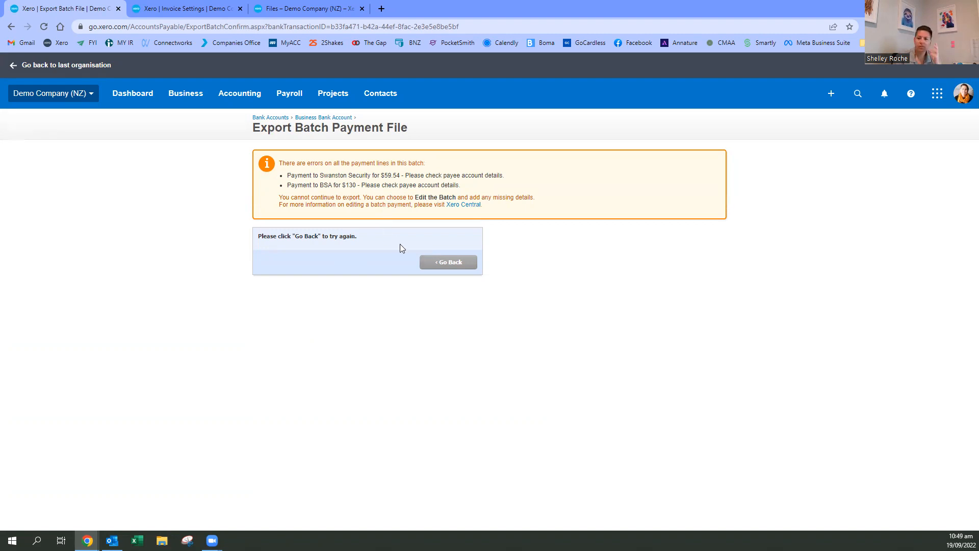
{"action": "left_click", "coordinate": [459, 262]}
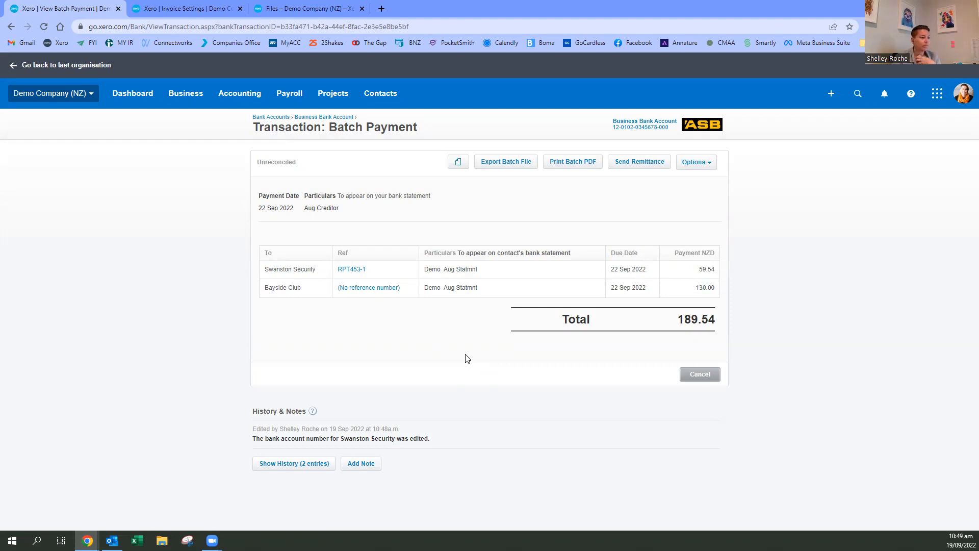
{"action": "left_click", "coordinate": [697, 162]}
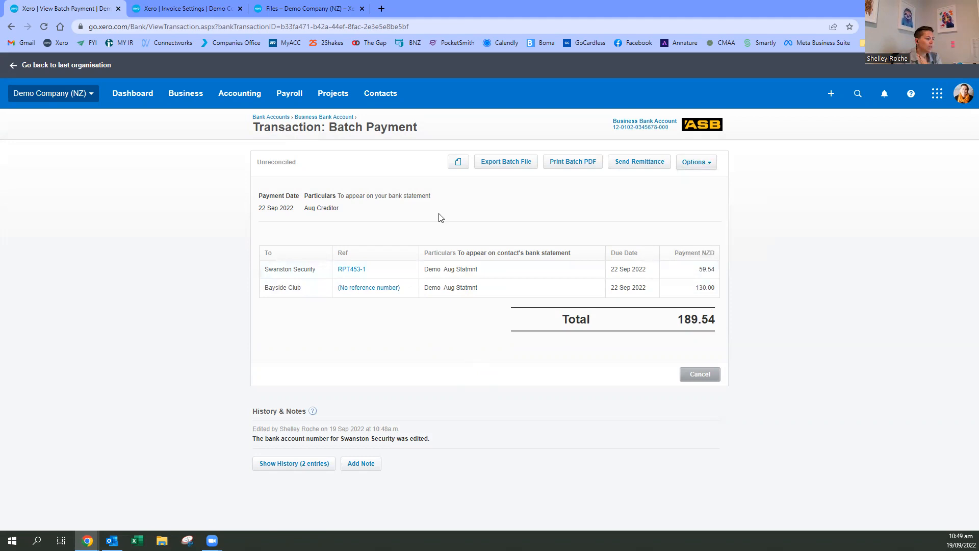
{"action": "left_click", "coordinate": [707, 166]}
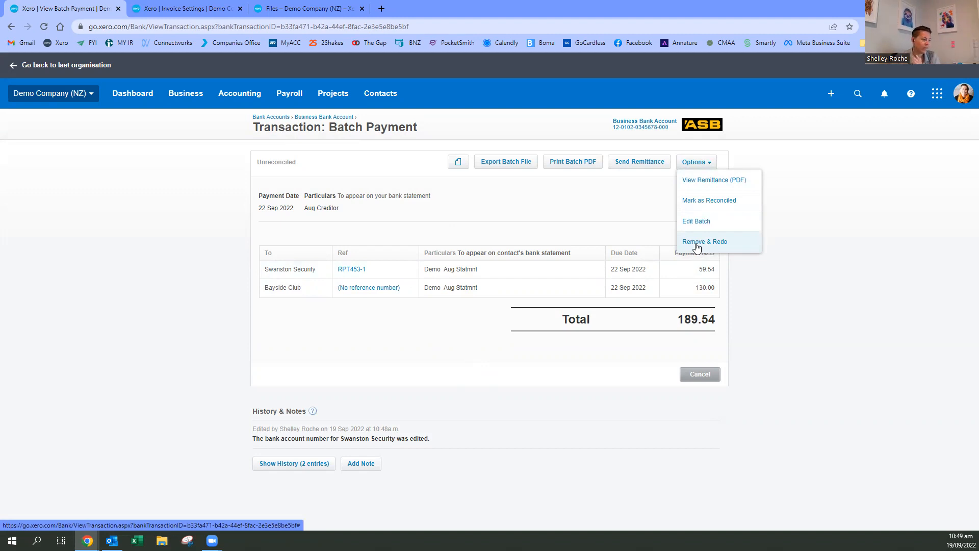
{"action": "left_click", "coordinate": [771, 278]}
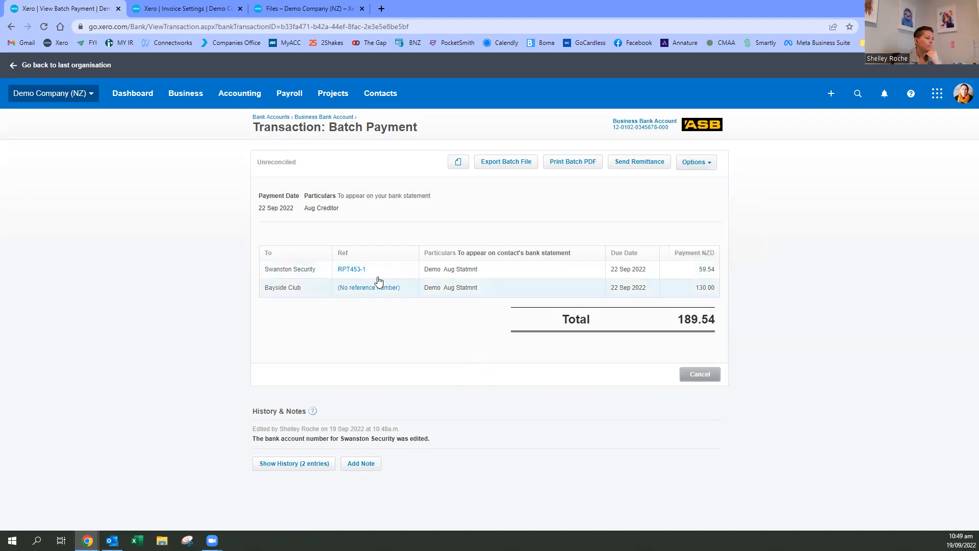
- View the Business Bank Account transactions, and open the account's bank reconciliation from the dashboard
{"action": "left_click", "coordinate": [309, 118]}
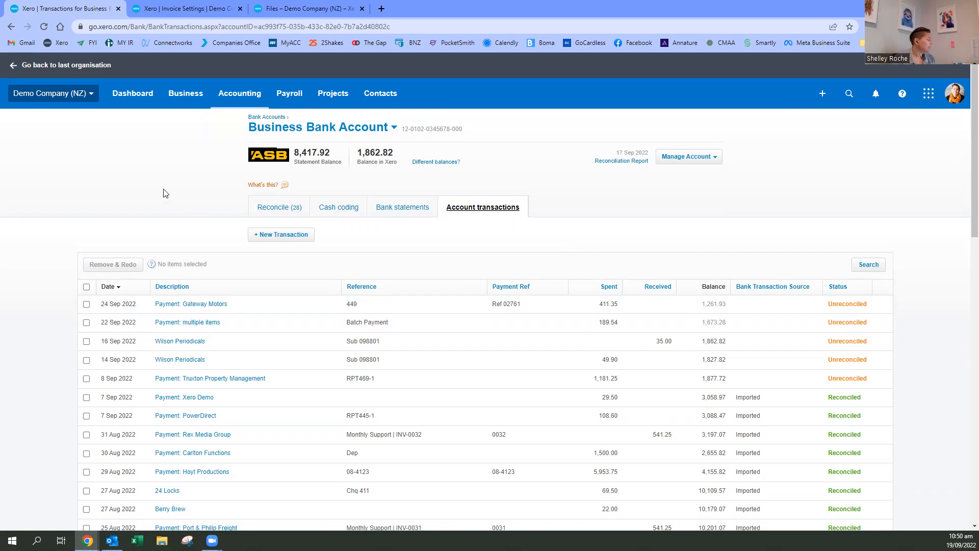
{"action": "left_click", "coordinate": [144, 105]}
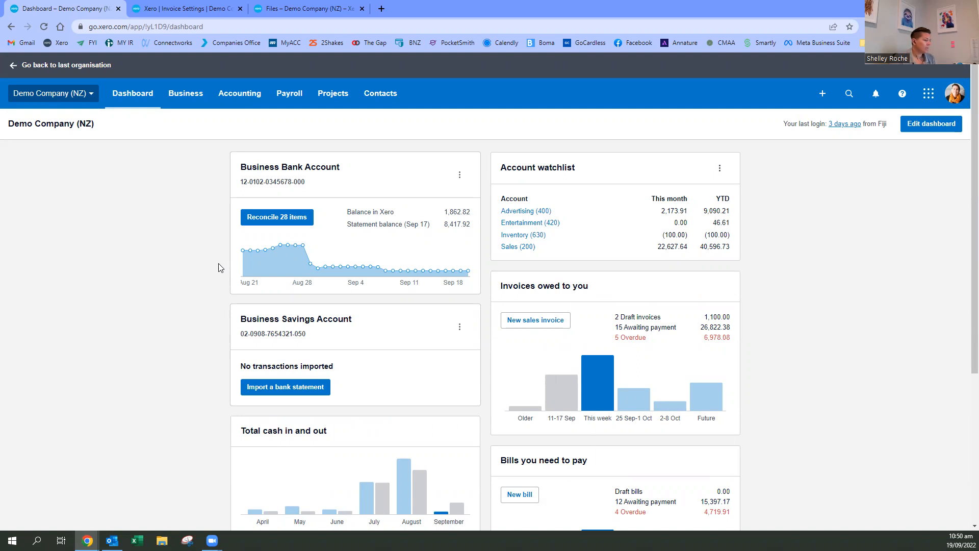
{"action": "left_click", "coordinate": [271, 218]}
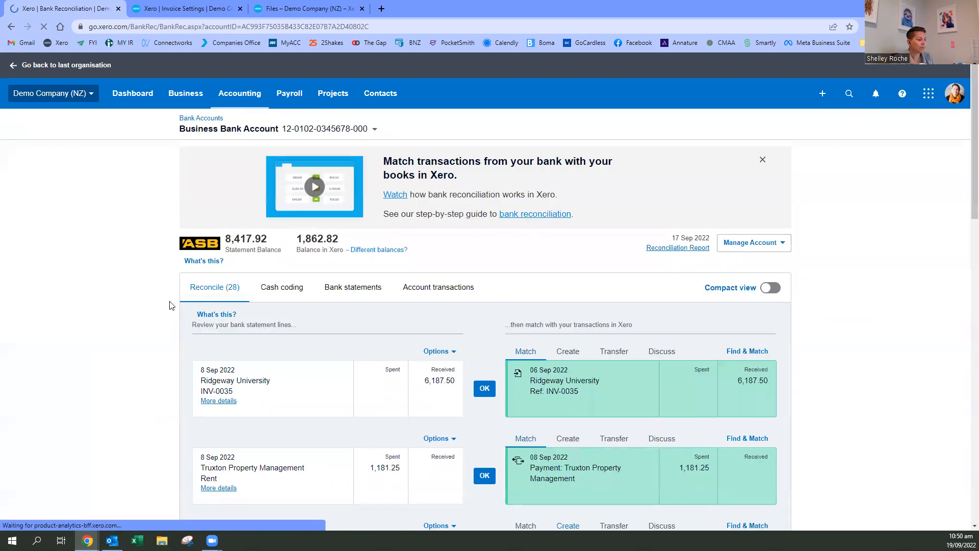
- Match the SMART Agency 4,500.00 statement line to the SMART Agency bills SM0195 and SM0210, and reconcile it
{"action": "scroll", "coordinate": [170, 304], "scroll_direction": "down", "scroll_amount": 5}
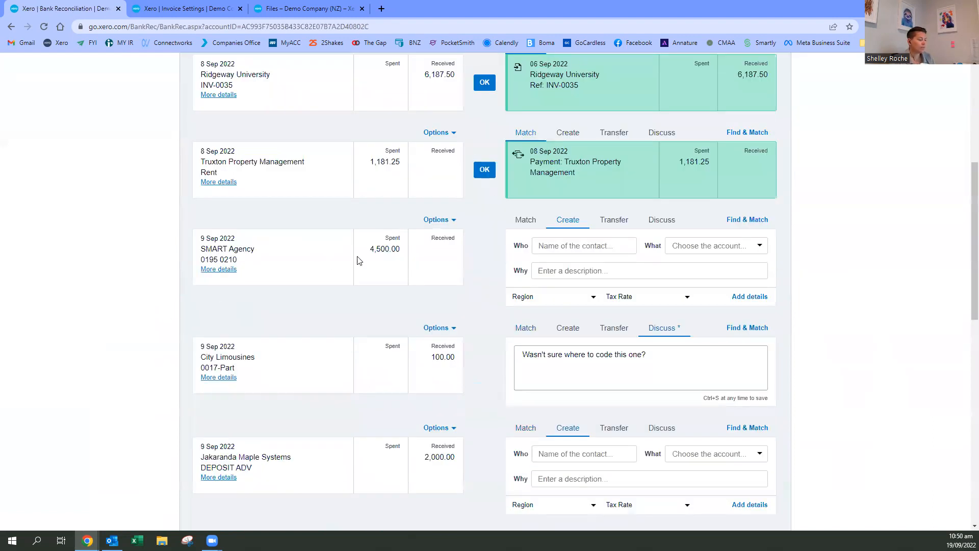
{"action": "left_click", "coordinate": [526, 220]}
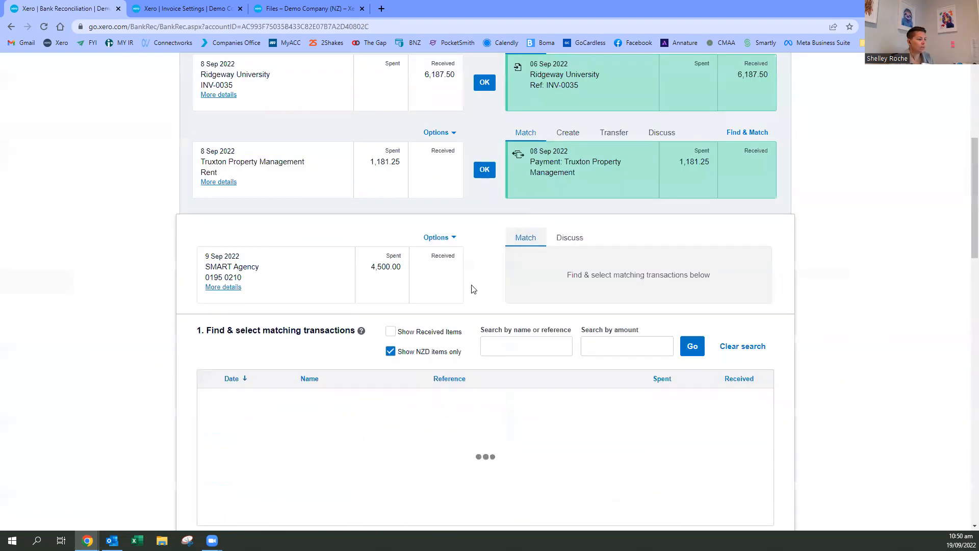
{"action": "scroll", "coordinate": [451, 261], "scroll_direction": "down", "scroll_amount": 2}
{"action": "scroll", "coordinate": [459, 255], "scroll_direction": "up", "scroll_amount": 1}
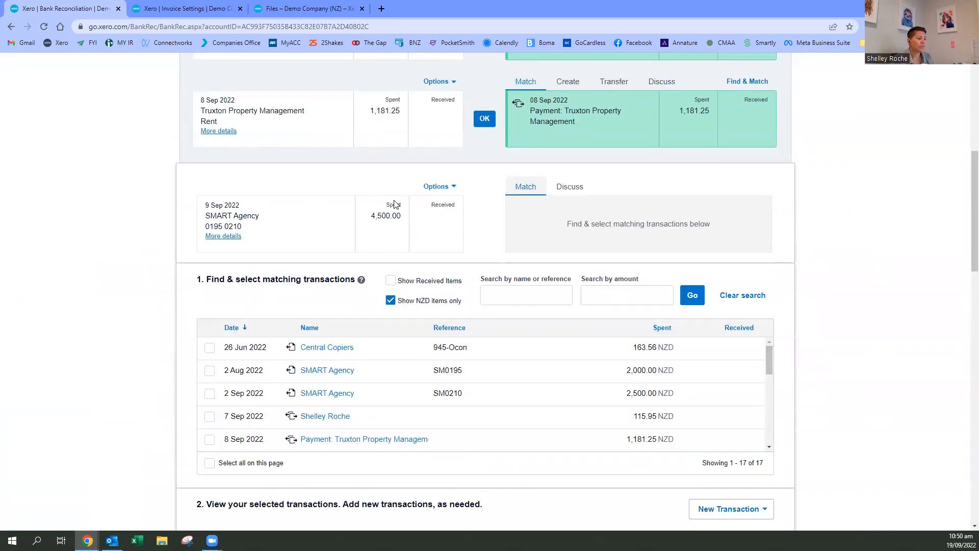
{"action": "left_click_drag", "start_coordinate": [371, 217], "coordinate": [418, 216]}
{"action": "left_click", "coordinate": [398, 217]}
{"action": "left_click", "coordinate": [209, 371]}
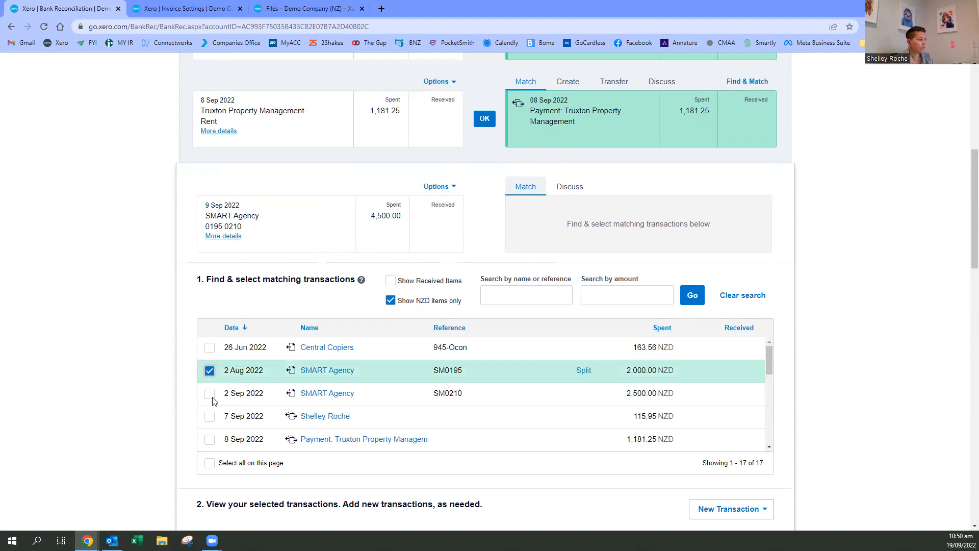
{"action": "left_click", "coordinate": [210, 393]}
{"action": "scroll", "coordinate": [830, 312], "scroll_direction": "down", "scroll_amount": 5}
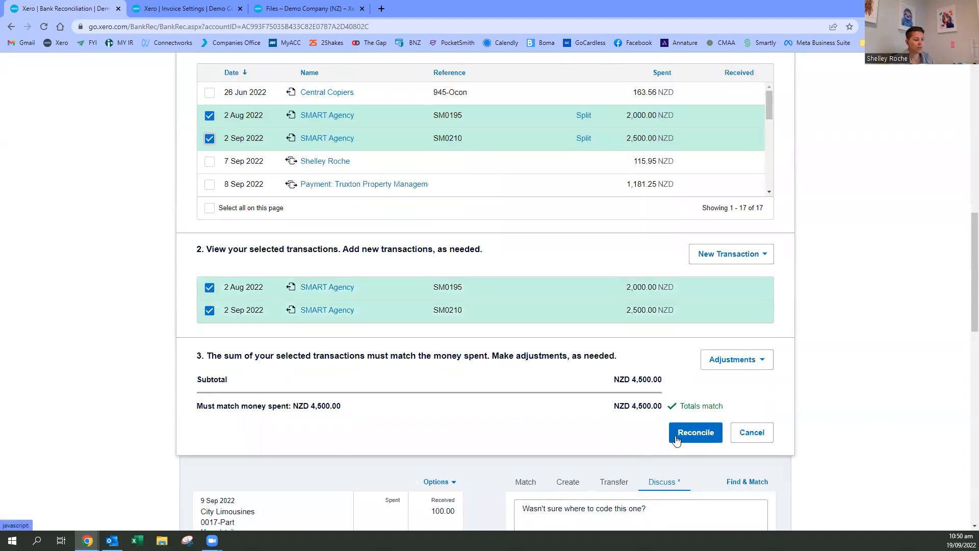
{"action": "left_click", "coordinate": [688, 439]}
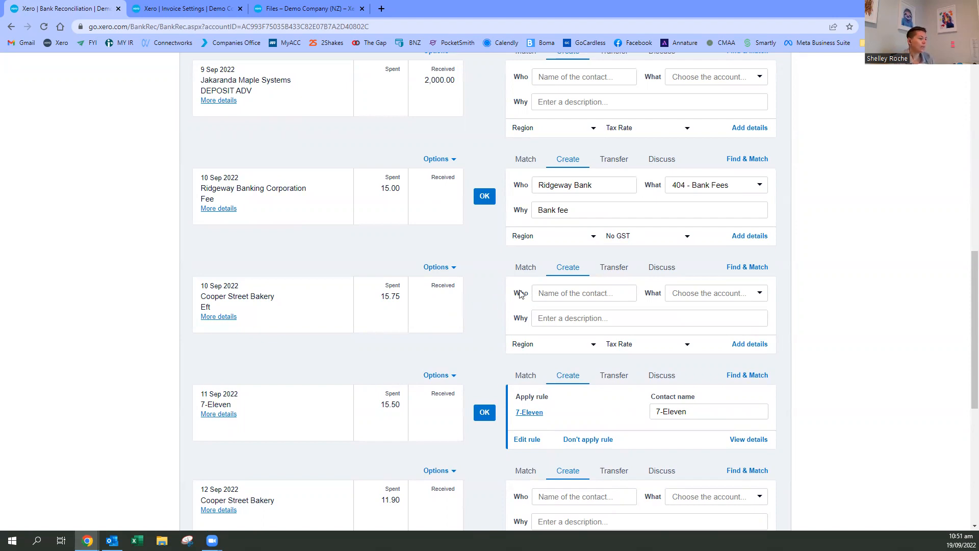
- Open matching for the Jakaranda Maple Systems 2,000.00 deposit, search the transactions by name for "jak", and clear the search
{"action": "scroll", "coordinate": [484, 321], "scroll_direction": "up", "scroll_amount": 1}
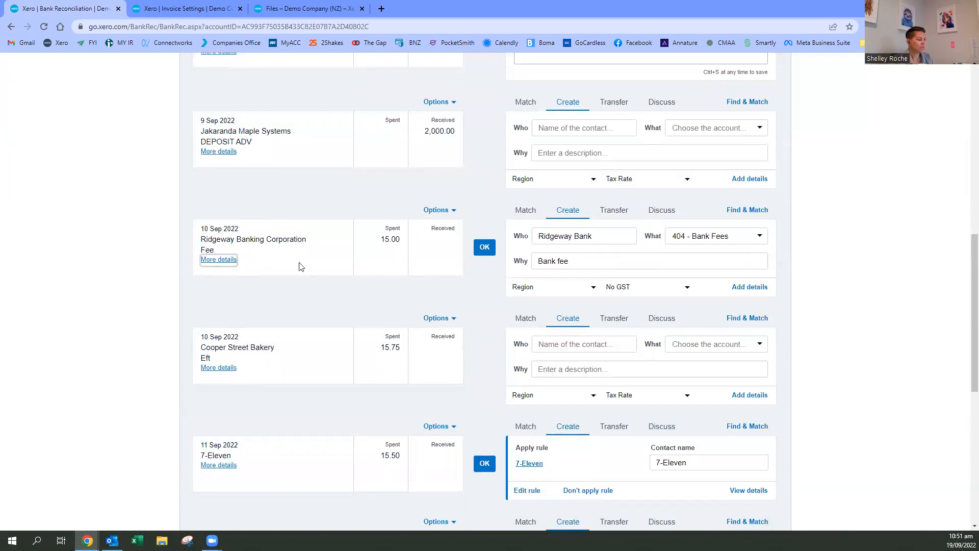
{"action": "scroll", "coordinate": [552, 151], "scroll_direction": "up", "scroll_amount": 2}
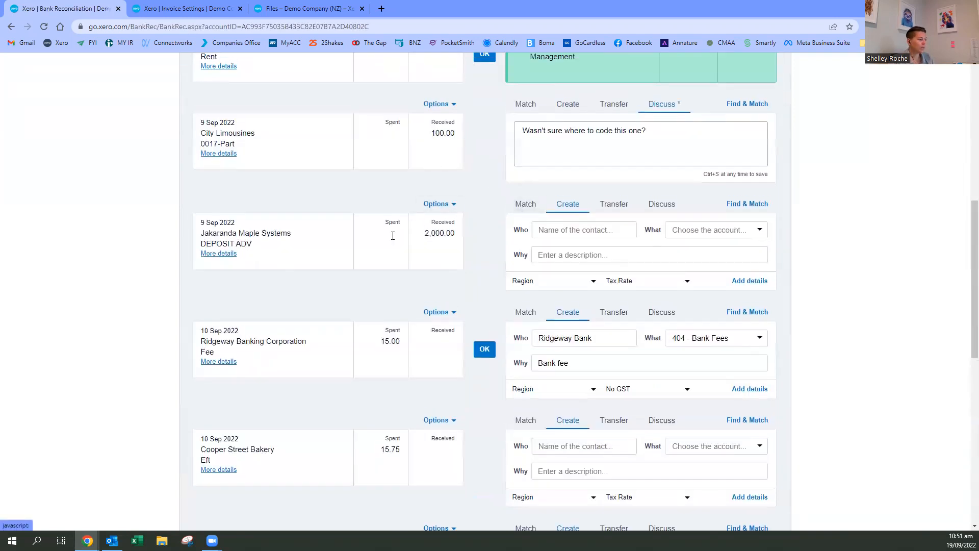
{"action": "left_click_drag", "start_coordinate": [203, 242], "coordinate": [256, 247]}
{"action": "left_click", "coordinate": [305, 250]}
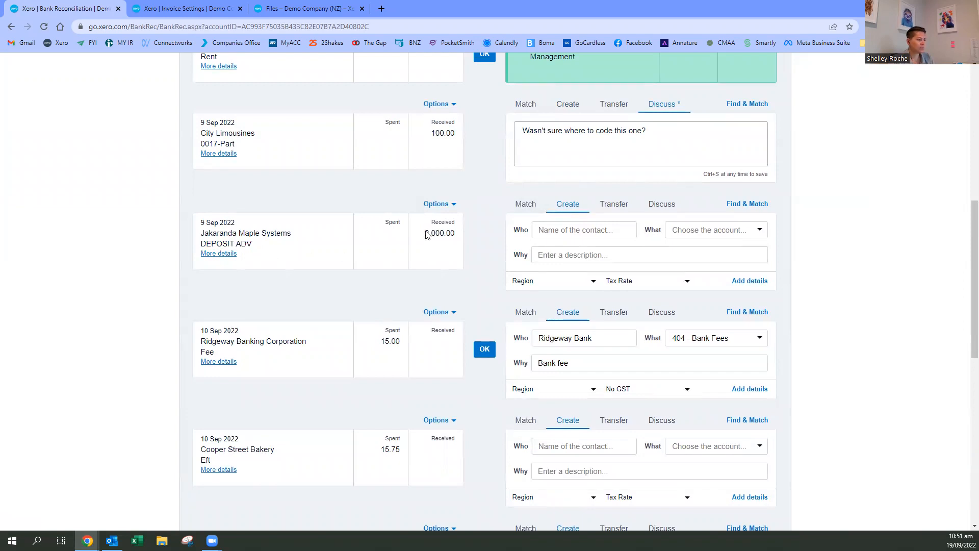
{"action": "left_click", "coordinate": [525, 208]}
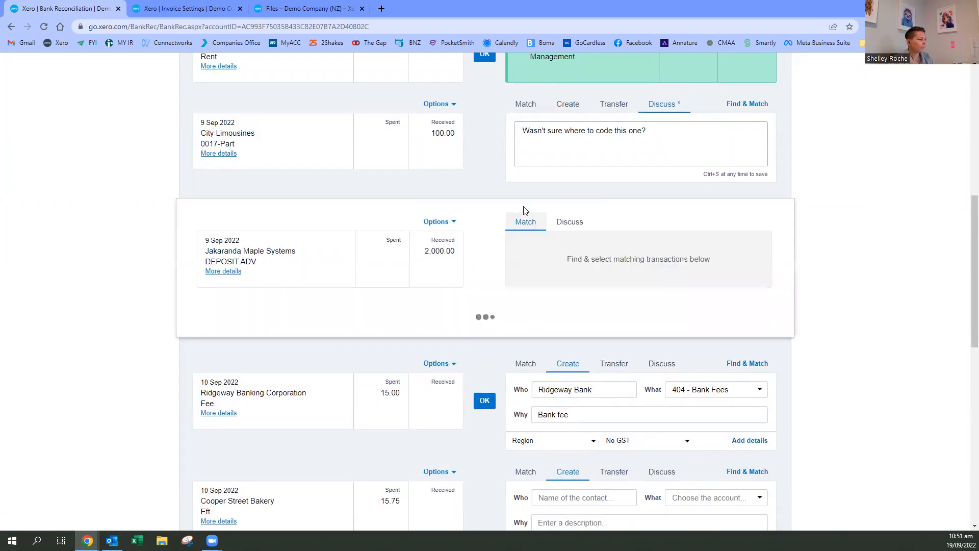
{"action": "scroll", "coordinate": [525, 211], "scroll_direction": "down", "scroll_amount": 2}
{"action": "left_click", "coordinate": [494, 221]}
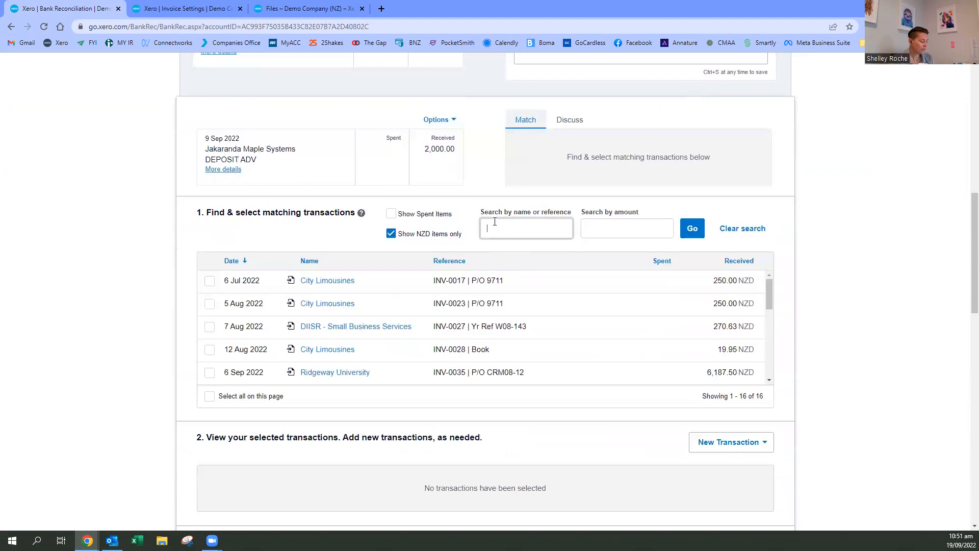
{"action": "type", "text": "jak"}
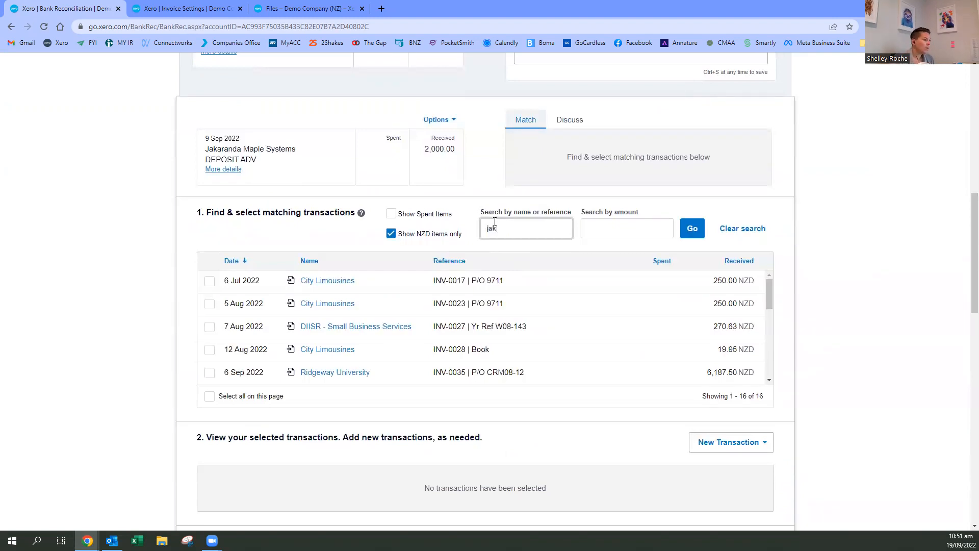
{"action": "key", "text": "ctrl+a"}
{"action": "key", "text": "BackSpace"}
{"action": "left_click", "coordinate": [545, 302]}
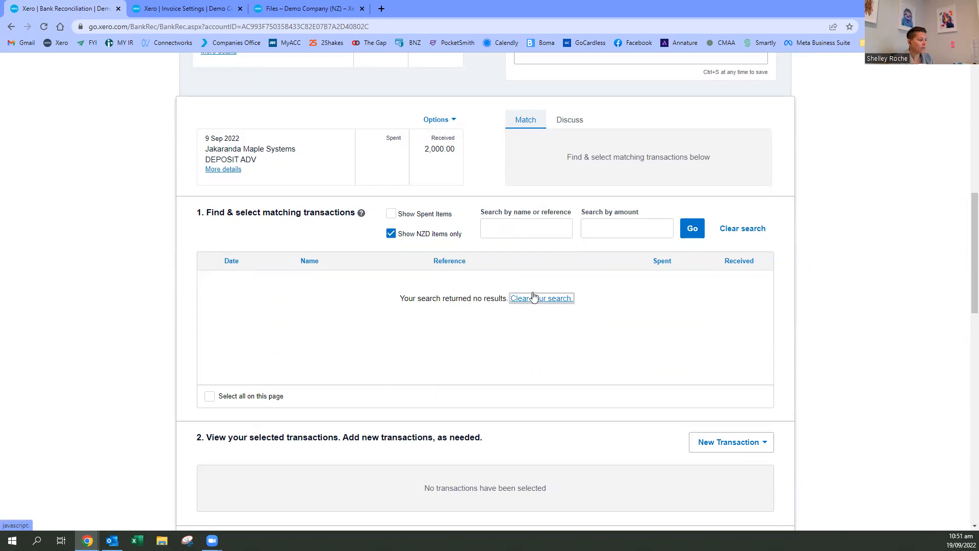
- Keep the matching list limited to NZD items and sort it by received amount, largest first
{"action": "left_click", "coordinate": [391, 235]}
{"action": "left_click", "coordinate": [391, 234]}
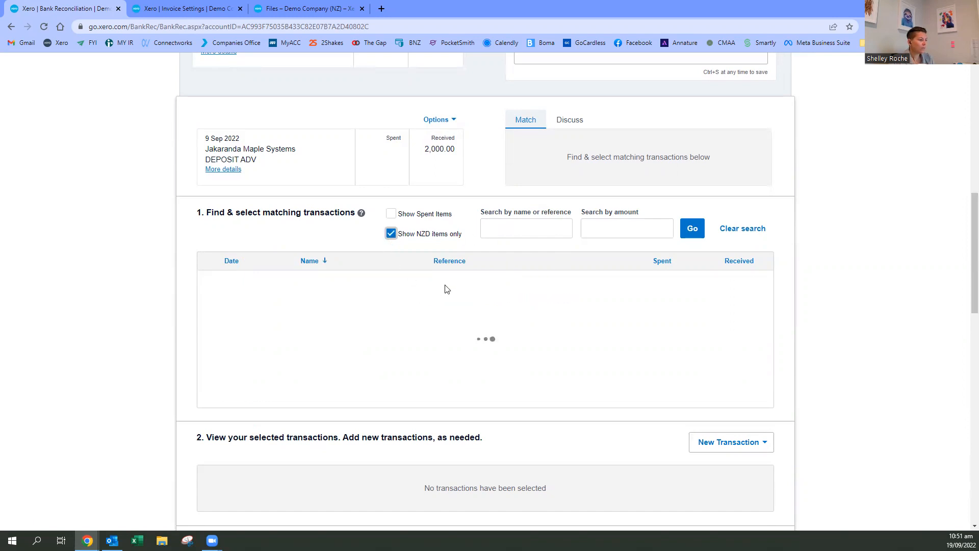
{"action": "left_click", "coordinate": [728, 262]}
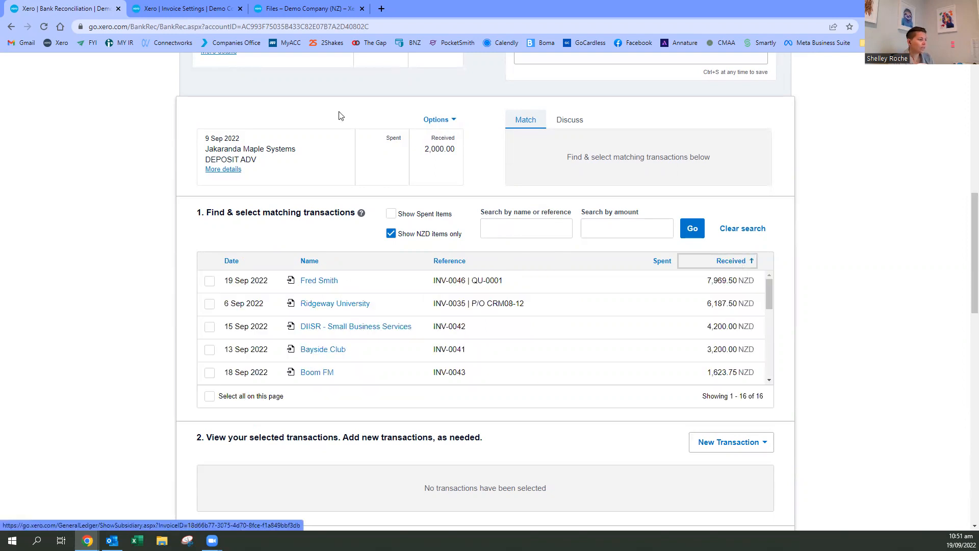
- Select sales invoice INV-0046 as the match for the Jakaranda Maple Systems 2,000.00 deposit, and check the totals
{"action": "left_click_drag", "start_coordinate": [424, 149], "coordinate": [454, 151]}
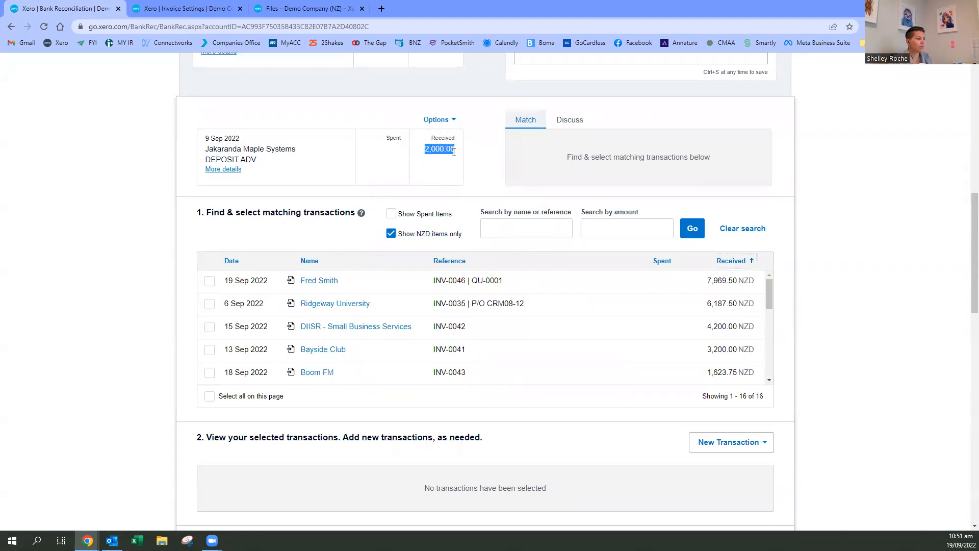
{"action": "left_click", "coordinate": [457, 158]}
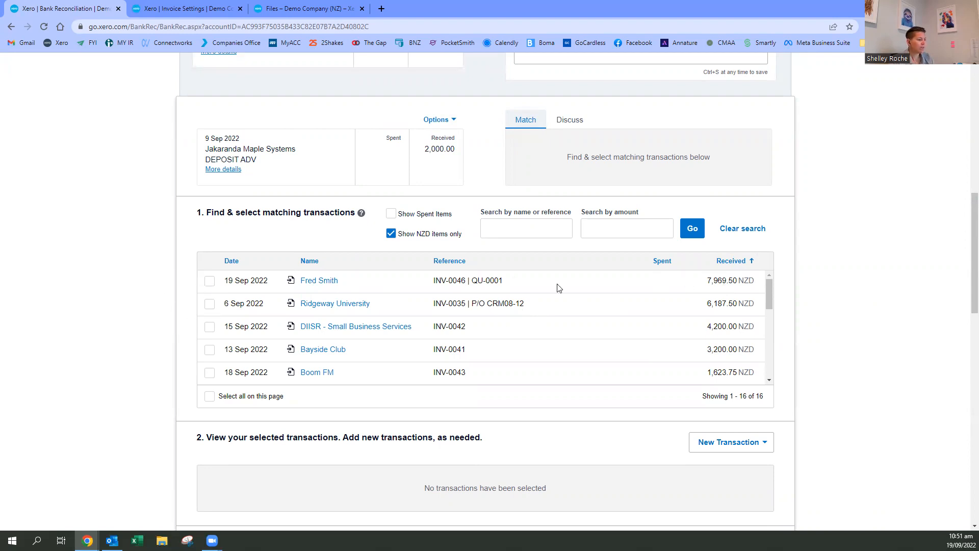
{"action": "left_click", "coordinate": [209, 281]}
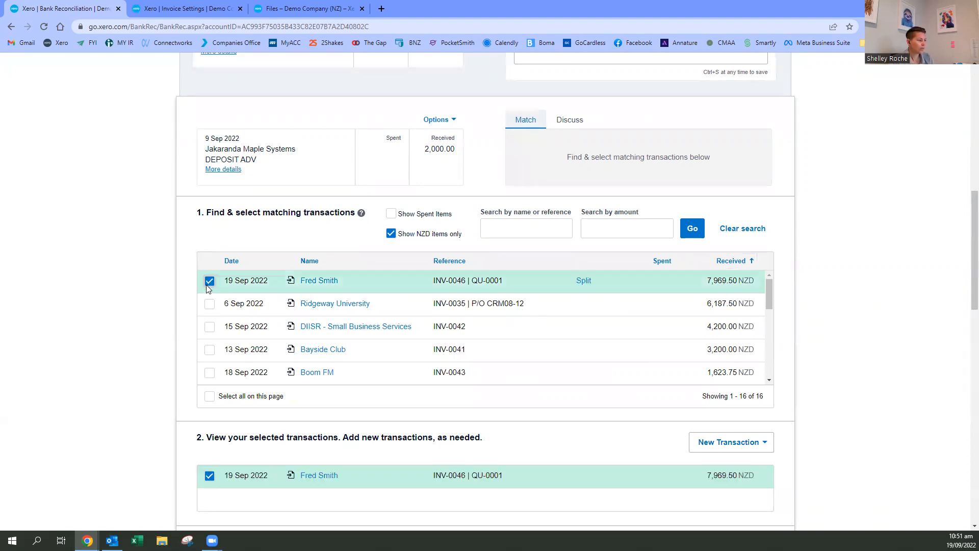
{"action": "scroll", "coordinate": [920, 314], "scroll_direction": "down", "scroll_amount": 3}
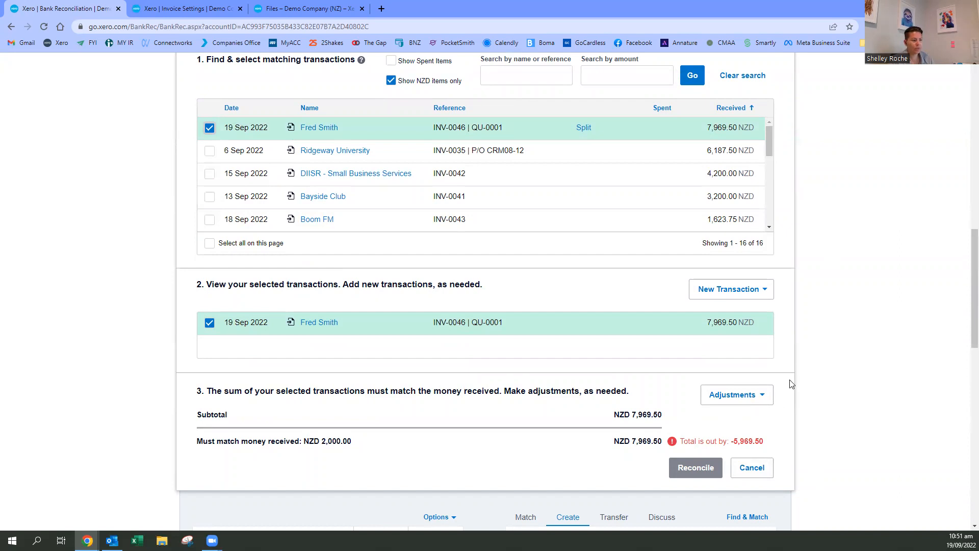
{"action": "scroll", "coordinate": [786, 388], "scroll_direction": "up", "scroll_amount": 2}
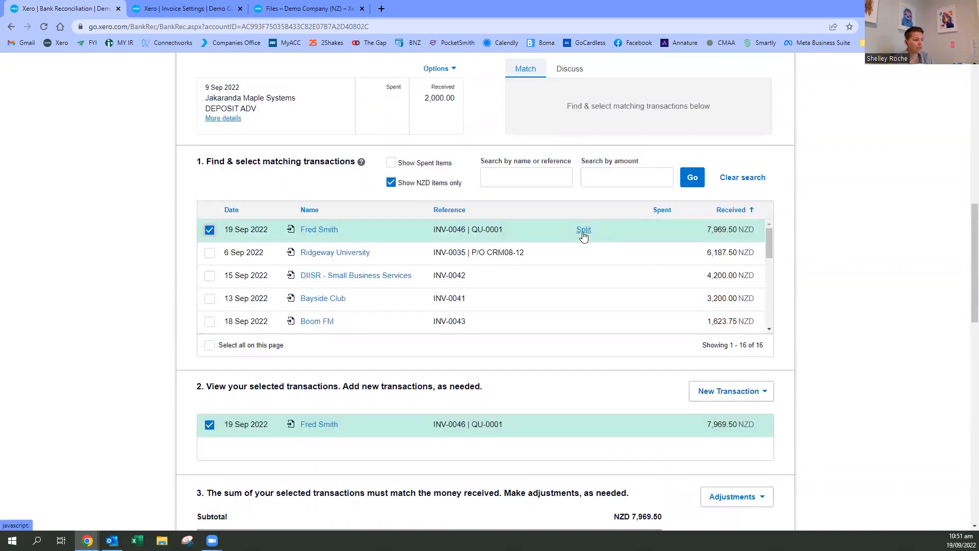
- Split invoice INV-0046 to record a part payment of 2000.00
{"action": "left_click", "coordinate": [584, 232]}
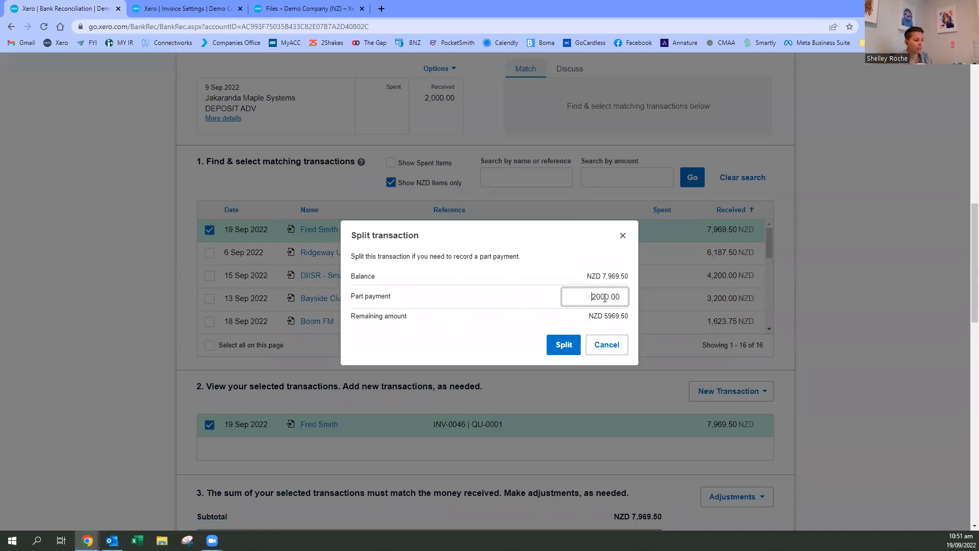
{"action": "left_click_drag", "start_coordinate": [621, 294], "coordinate": [626, 296]}
{"action": "left_click", "coordinate": [481, 319]}
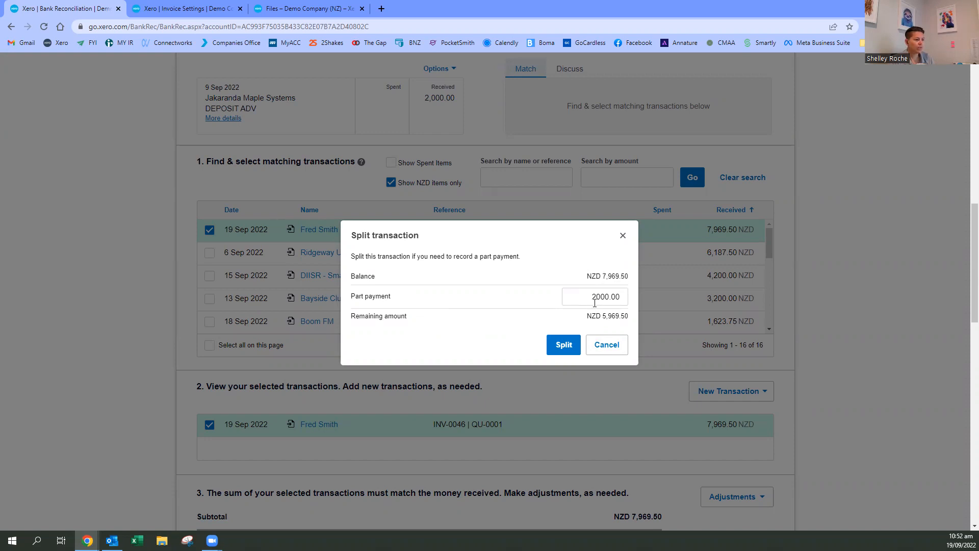
{"action": "left_click_drag", "start_coordinate": [589, 316], "coordinate": [632, 318]}
{"action": "left_click", "coordinate": [630, 319]}
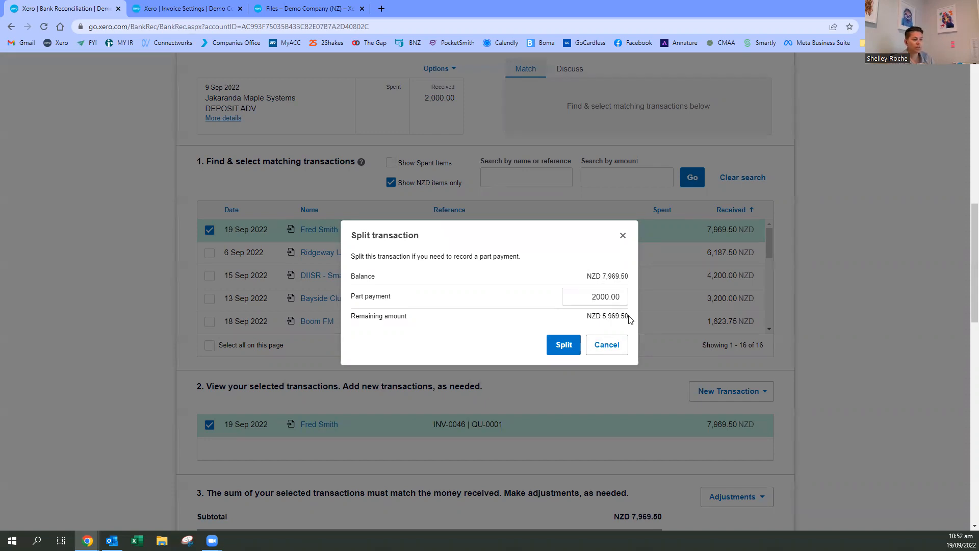
{"action": "left_click", "coordinate": [562, 348]}
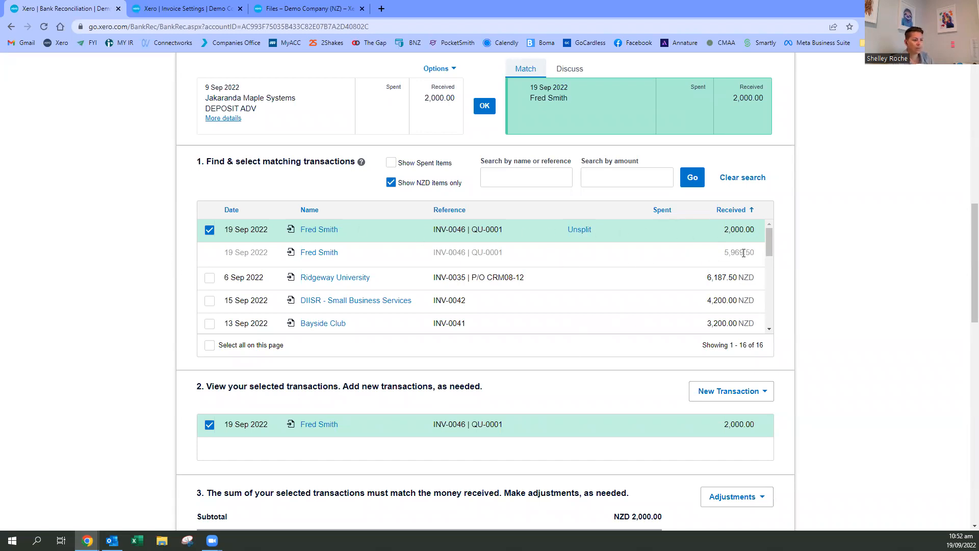
- Reconcile the Jakaranda Maple Systems deposit against the split invoice, accepting the invoice date warning
{"action": "scroll", "coordinate": [811, 262], "scroll_direction": "down", "scroll_amount": 3}
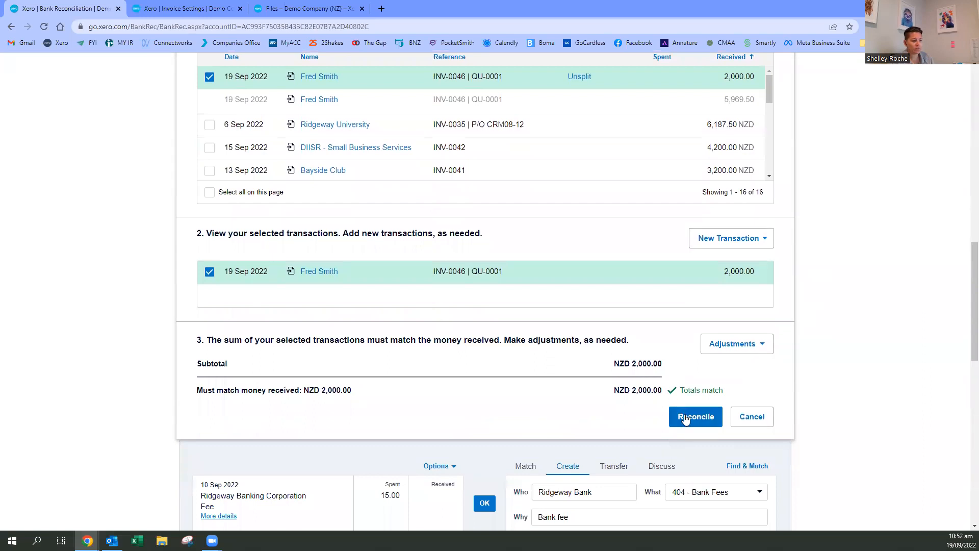
{"action": "left_click", "coordinate": [685, 417]}
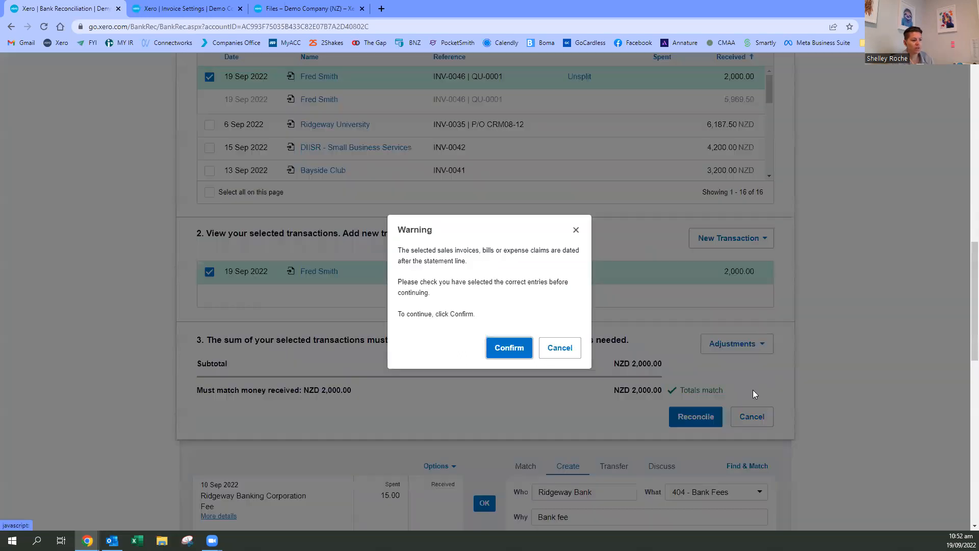
{"action": "left_click", "coordinate": [496, 349]}
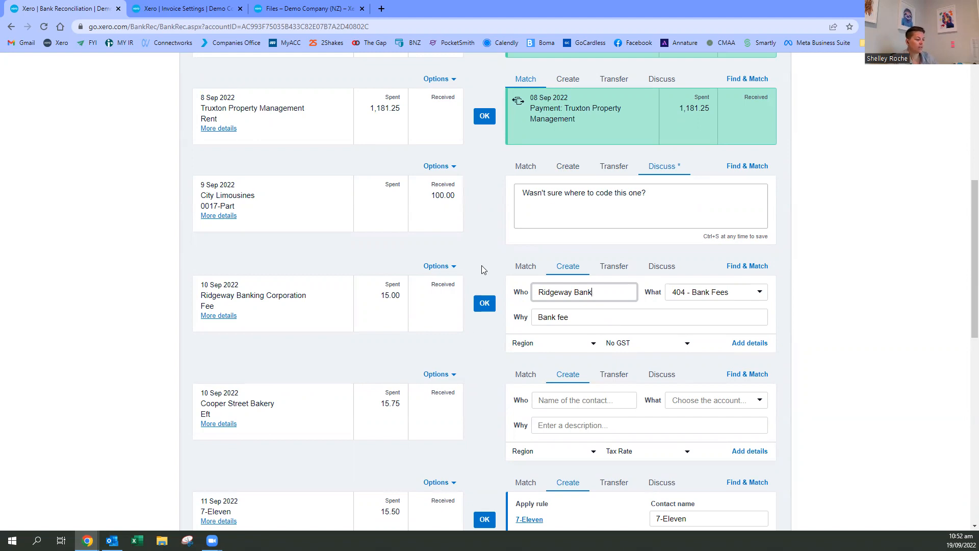
- Open matching for the 13 Sep 2022 e-Bank Dep 1,000.00 statement line and look through its candidate transactions
{"action": "scroll", "coordinate": [481, 269], "scroll_direction": "down", "scroll_amount": 5}
{"action": "scroll", "coordinate": [487, 338], "scroll_direction": "down", "scroll_amount": 6}
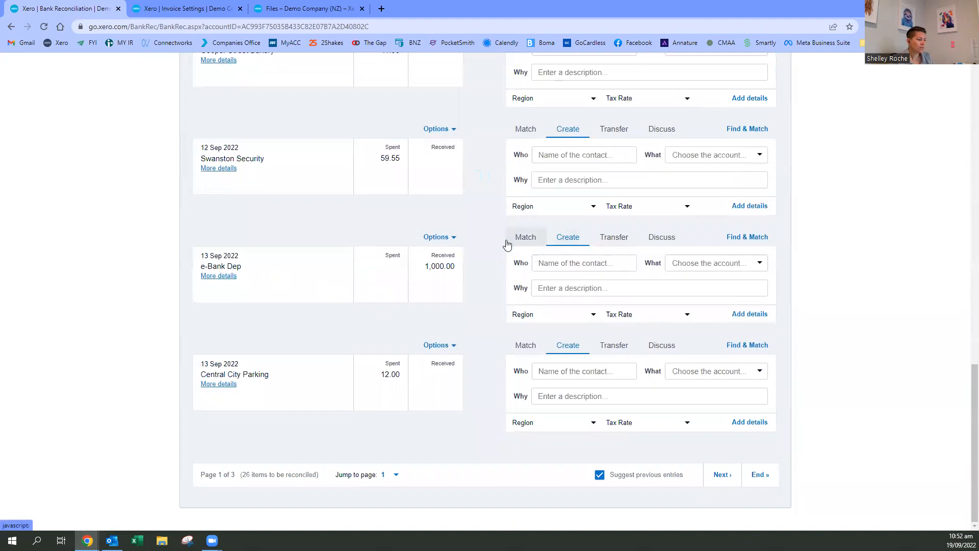
{"action": "left_click", "coordinate": [527, 239]}
{"action": "scroll", "coordinate": [575, 347], "scroll_direction": "down", "scroll_amount": 3}
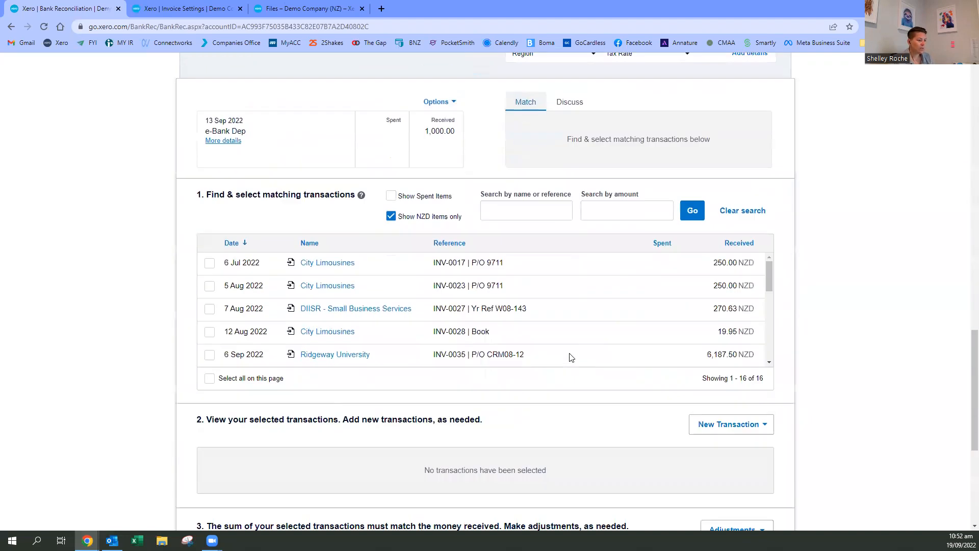
{"action": "scroll", "coordinate": [562, 314], "scroll_direction": "down", "scroll_amount": 1}
{"action": "scroll", "coordinate": [562, 313], "scroll_direction": "up", "scroll_amount": 2}
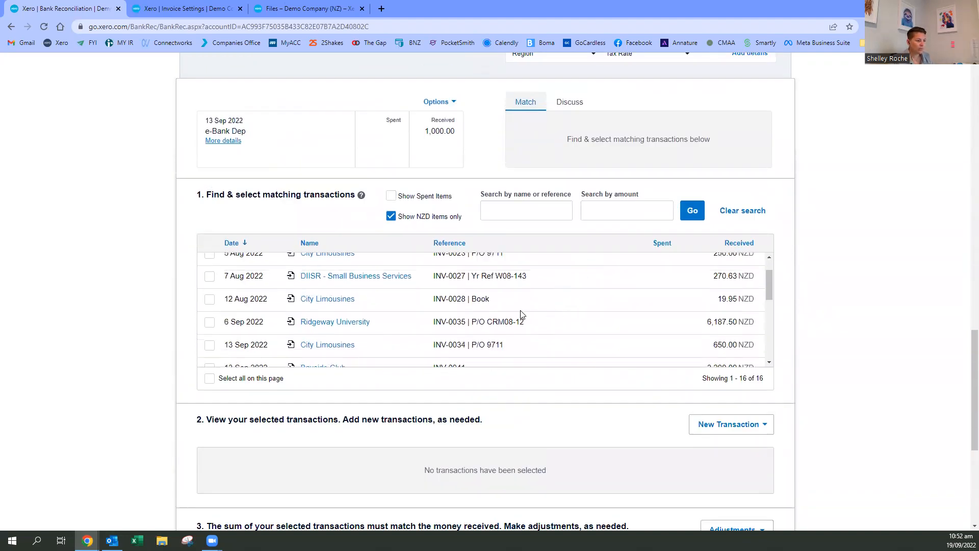
{"action": "scroll", "coordinate": [216, 306], "scroll_direction": "up", "scroll_amount": 1}
- Select the City Limousines invoices INV-0017, INV-0023, INV-0028 and INV-0034 for the e-Bank Dep line
{"action": "left_click", "coordinate": [208, 315]}
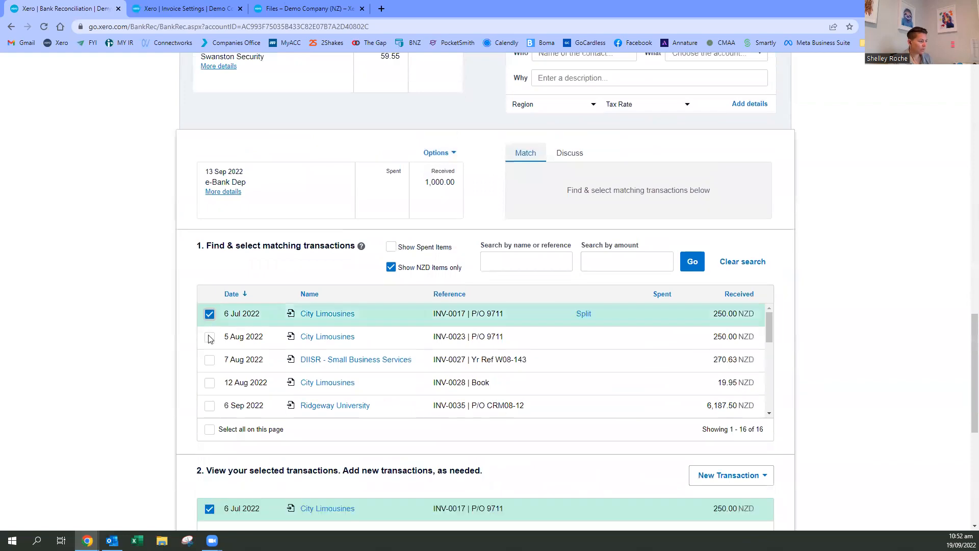
{"action": "left_click", "coordinate": [210, 337]}
{"action": "left_click", "coordinate": [210, 384]}
{"action": "scroll", "coordinate": [241, 392], "scroll_direction": "down", "scroll_amount": 3}
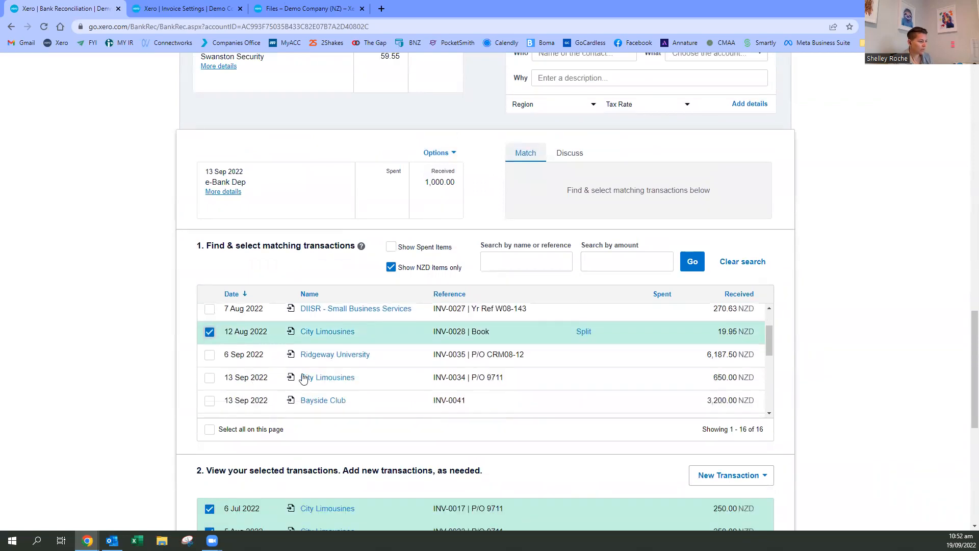
{"action": "scroll", "coordinate": [223, 342], "scroll_direction": "up", "scroll_amount": 1}
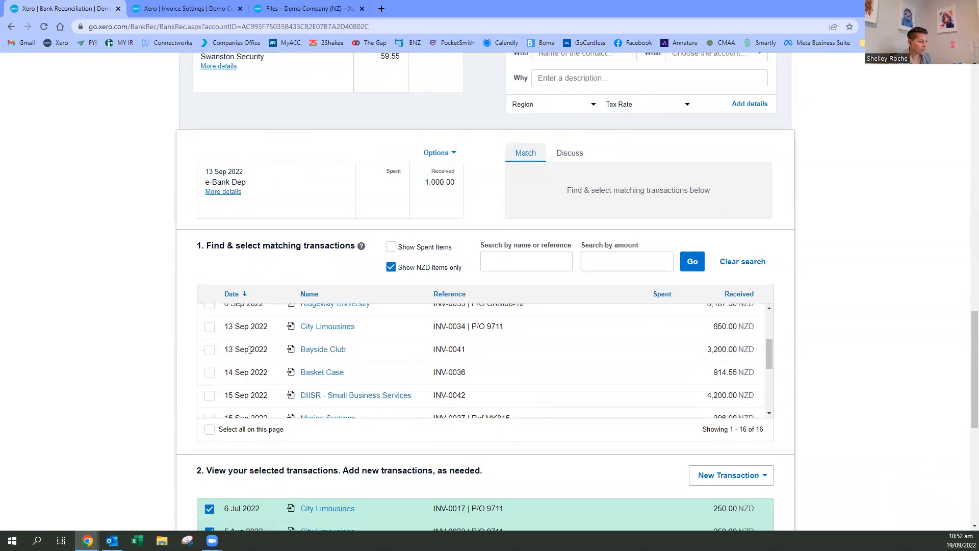
{"action": "left_click", "coordinate": [210, 328]}
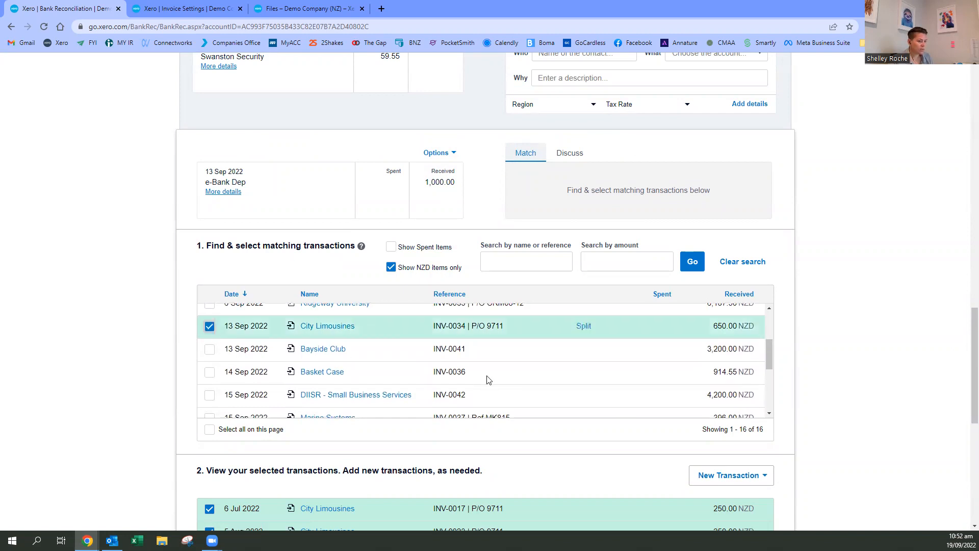
- Review the selected invoices against the money received, and remove City Limousines invoice INV-0028 from the selection
{"action": "scroll", "coordinate": [885, 429], "scroll_direction": "down", "scroll_amount": 5}
{"action": "scroll", "coordinate": [430, 357], "scroll_direction": "up", "scroll_amount": 5}
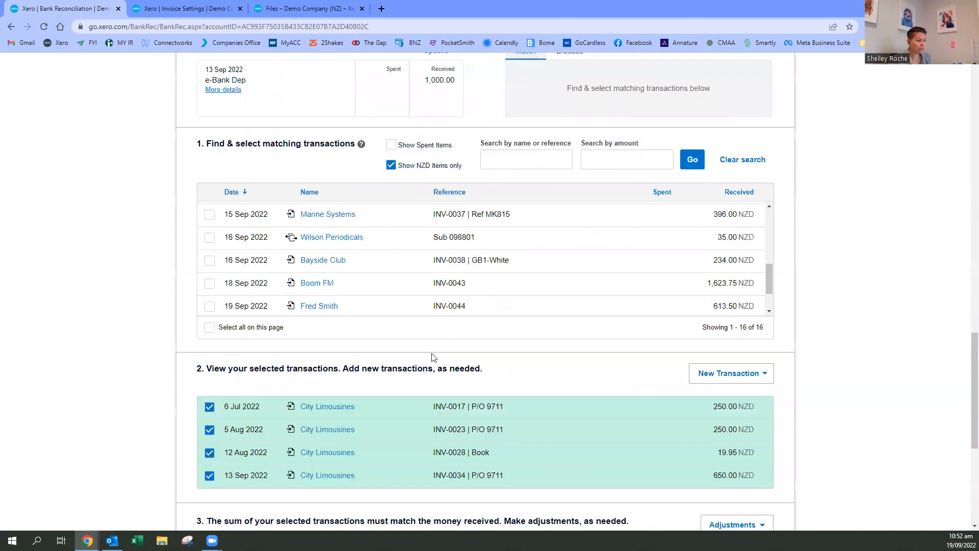
{"action": "scroll", "coordinate": [805, 367], "scroll_direction": "down", "scroll_amount": 2}
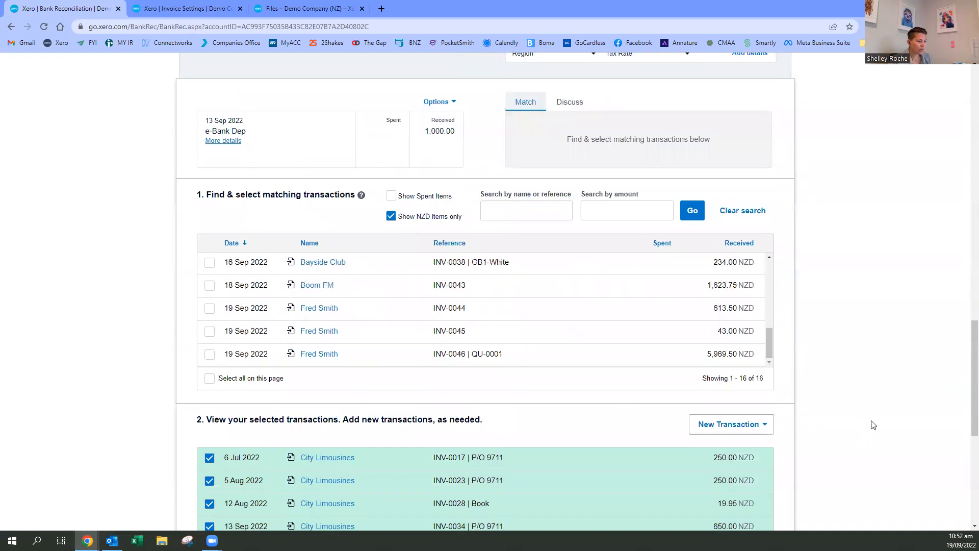
{"action": "scroll", "coordinate": [429, 272], "scroll_direction": "down", "scroll_amount": 5}
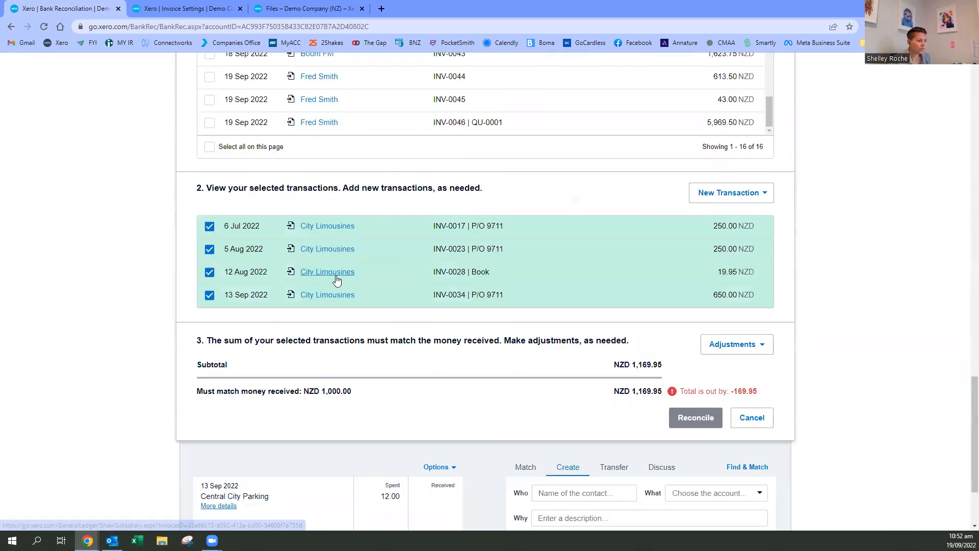
{"action": "left_click", "coordinate": [210, 272]}
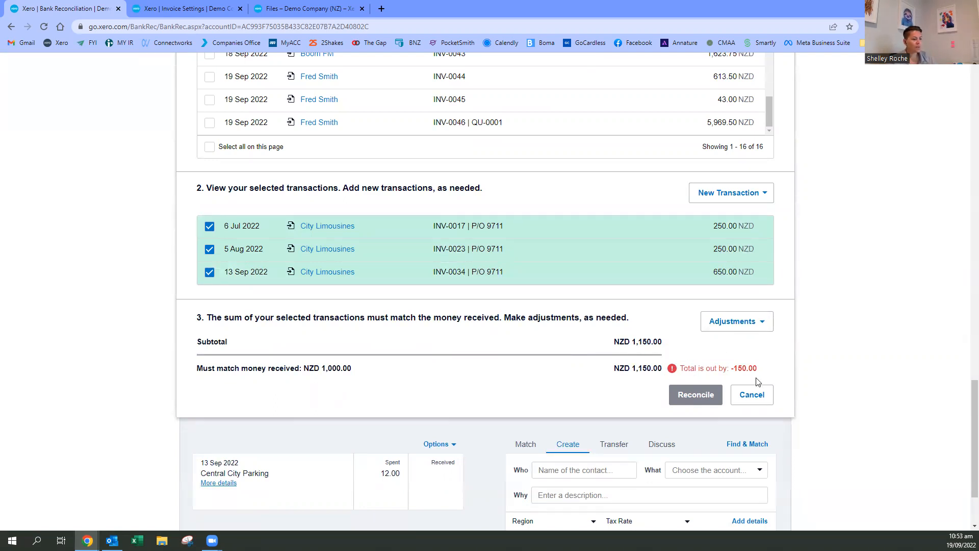
- Add a bank fee adjustment with City Limousines as the contact and "rounding" as the description
{"action": "left_click", "coordinate": [765, 328]}
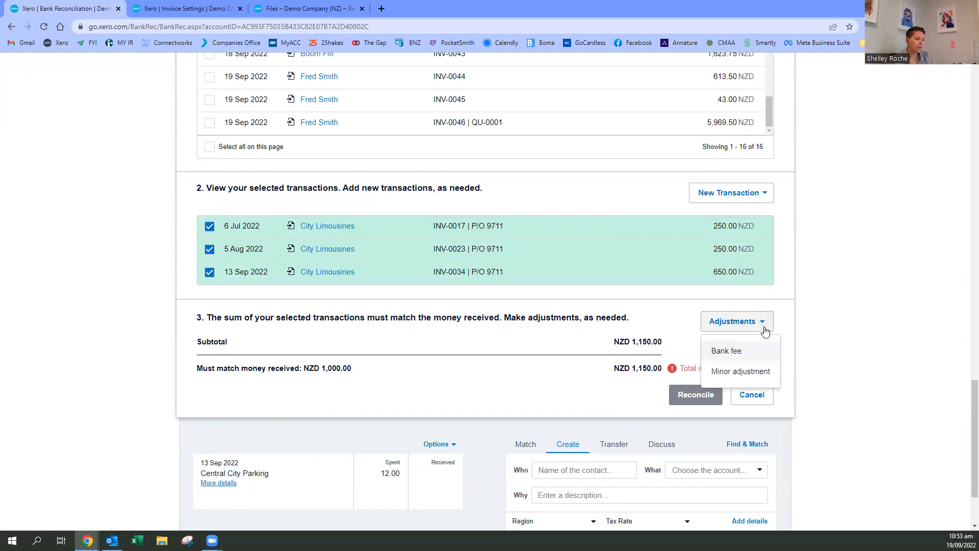
{"action": "left_click", "coordinate": [727, 352]}
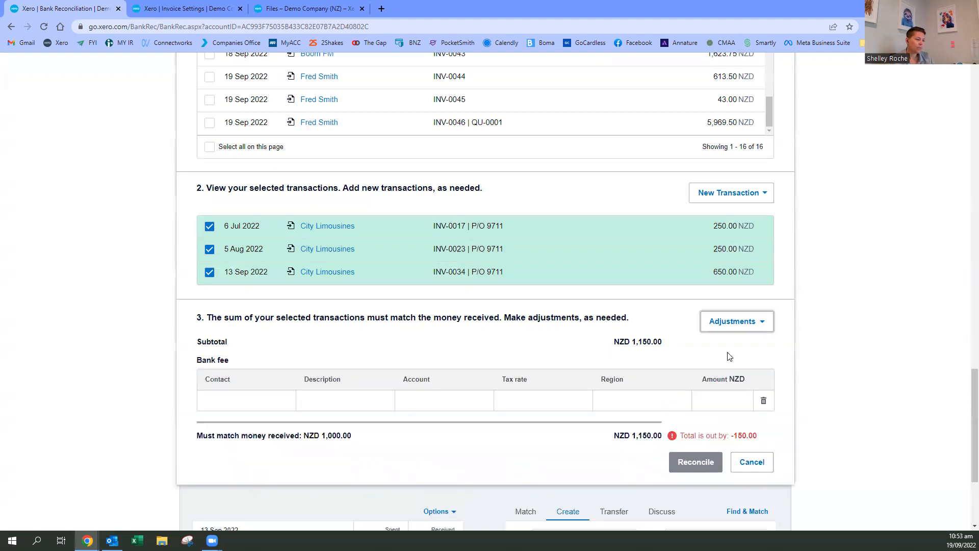
{"action": "left_click", "coordinate": [227, 398]}
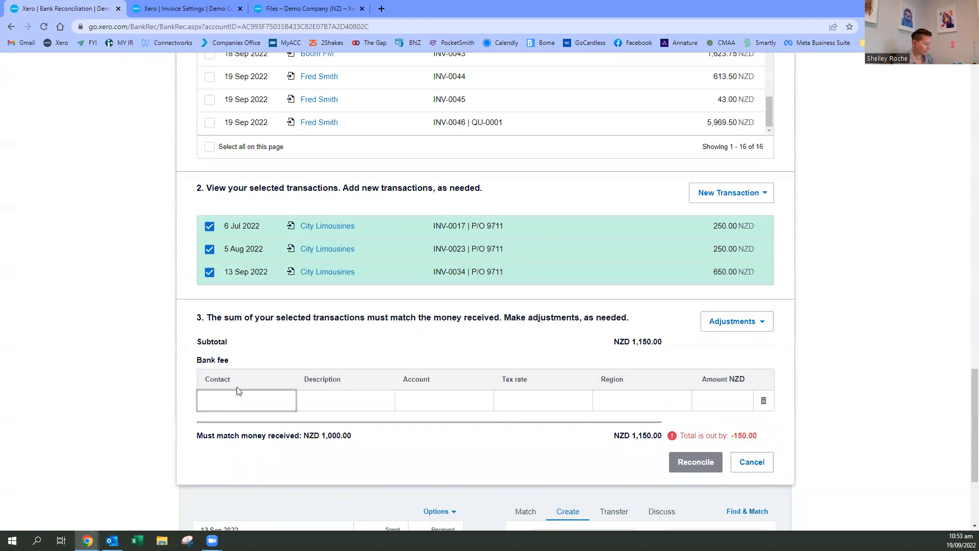
{"action": "type", "text": "Cu"}
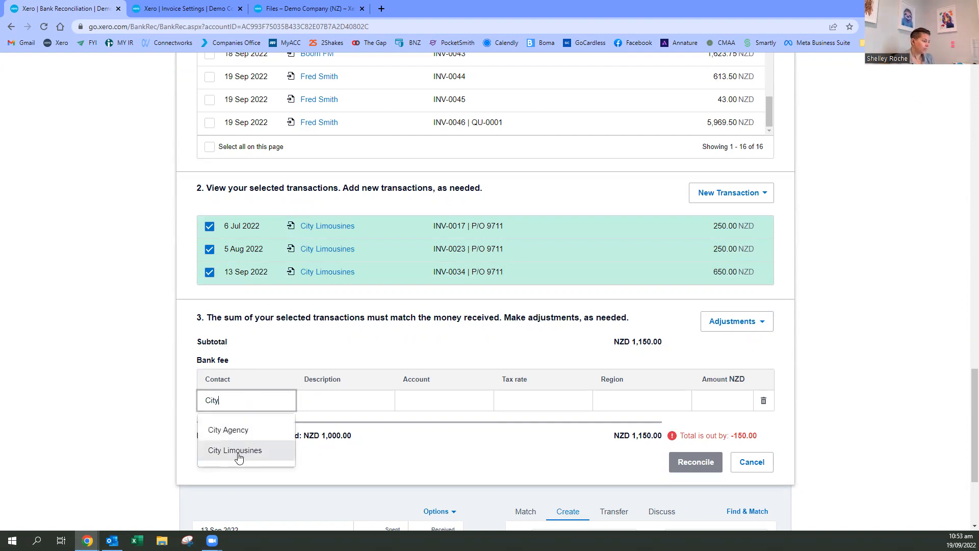
{"action": "left_click", "coordinate": [237, 451]}
{"action": "left_click", "coordinate": [332, 401]}
{"action": "type", "text": "rounding"}
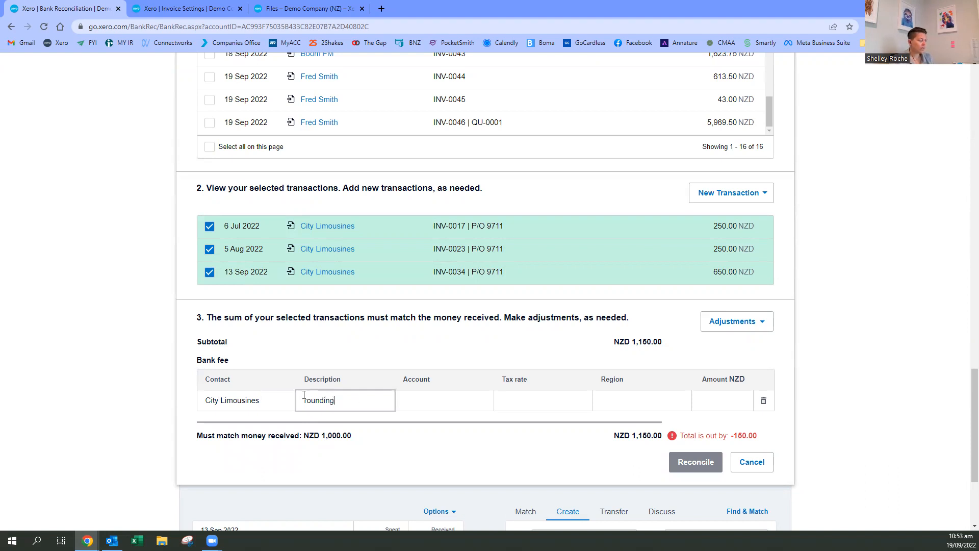
- Code the bank fee line to account 200 - Sales, and view the available region options
{"action": "left_click", "coordinate": [431, 400]}
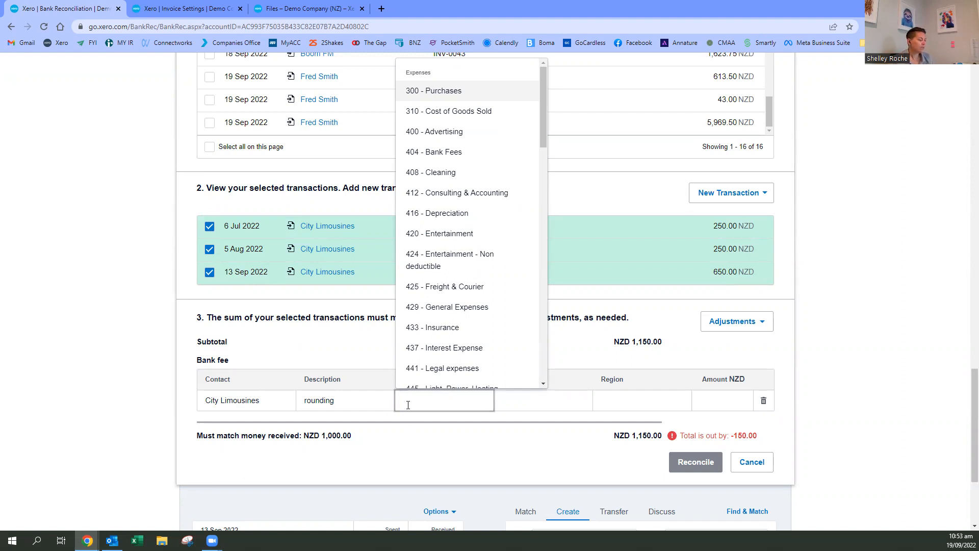
{"action": "type", "text": "sales"}
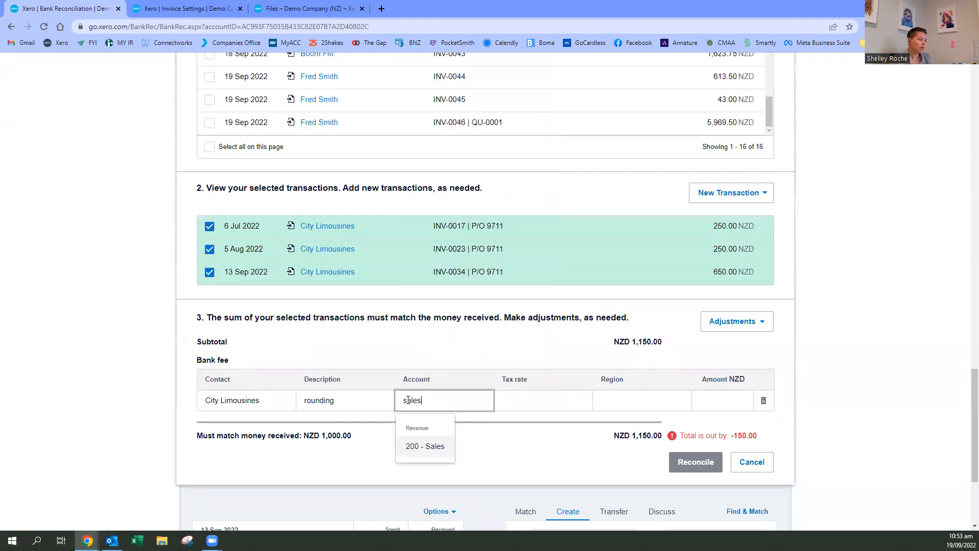
{"action": "left_click", "coordinate": [427, 446]}
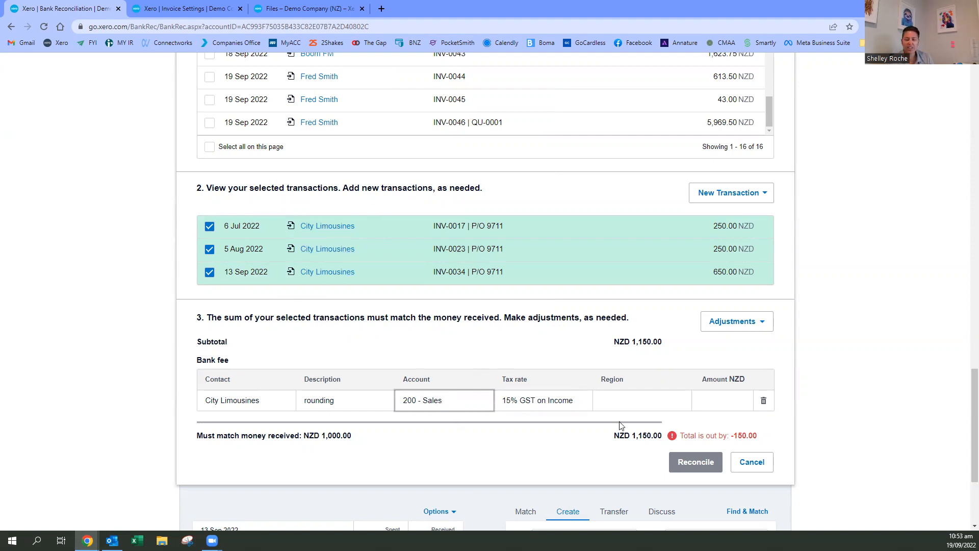
{"action": "left_click", "coordinate": [639, 400]}
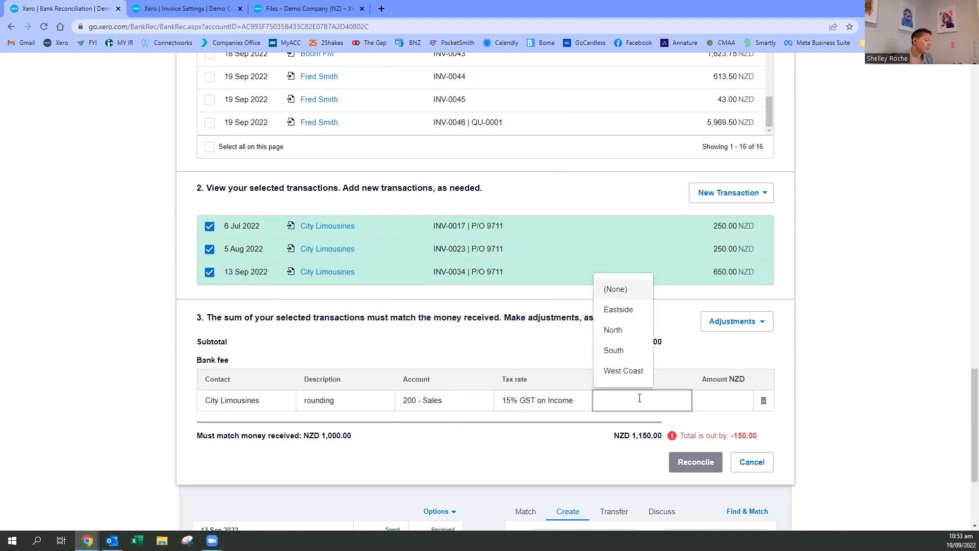
- Set the bank fee amount to 150, and try -150.00 in its place
{"action": "left_click", "coordinate": [726, 400]}
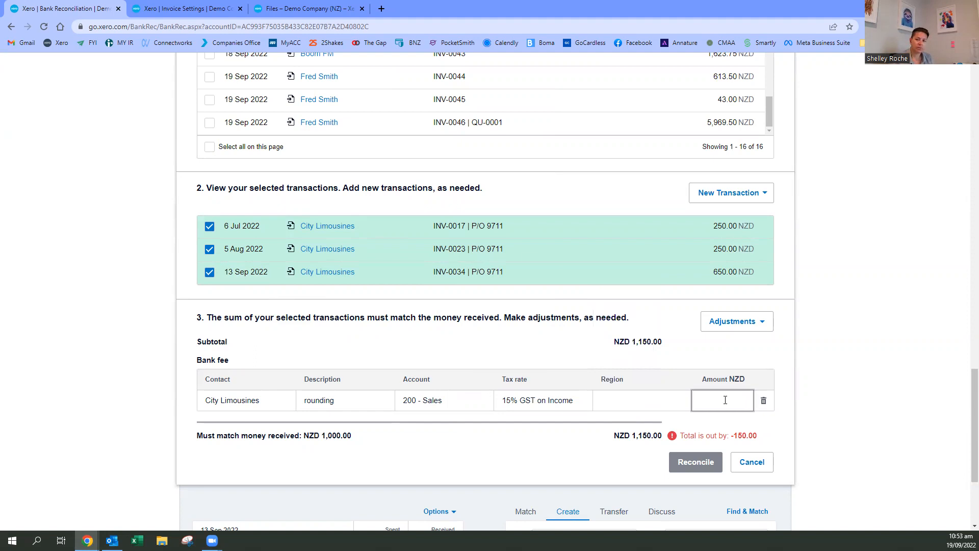
{"action": "type", "text": "150"}
{"action": "left_click", "coordinate": [732, 432]}
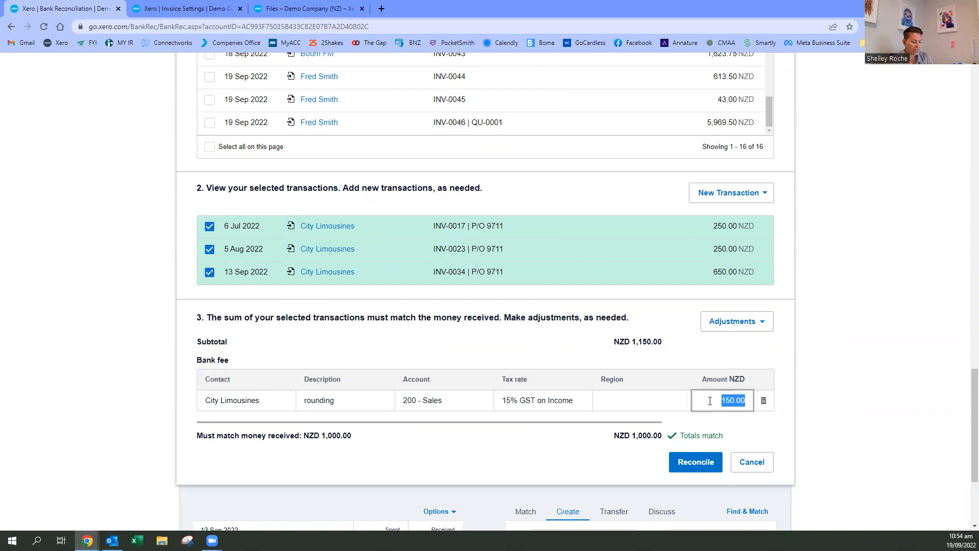
{"action": "type", "text": "-150.00"}
{"action": "left_click", "coordinate": [915, 434]}
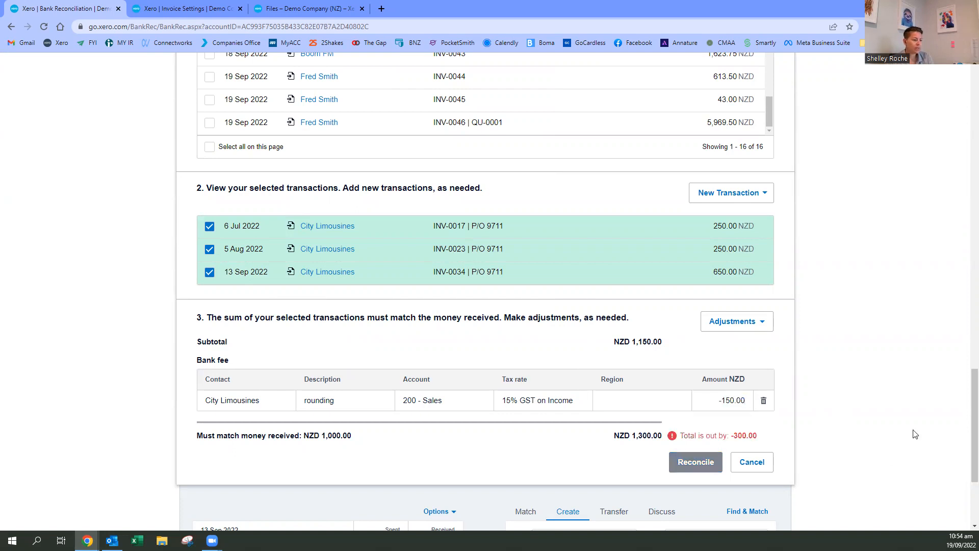
- Set the City Limousines bank fee amount to 150.00 and reconcile the three selected invoices against the 1,000.00 received
{"action": "left_click", "coordinate": [714, 399]}
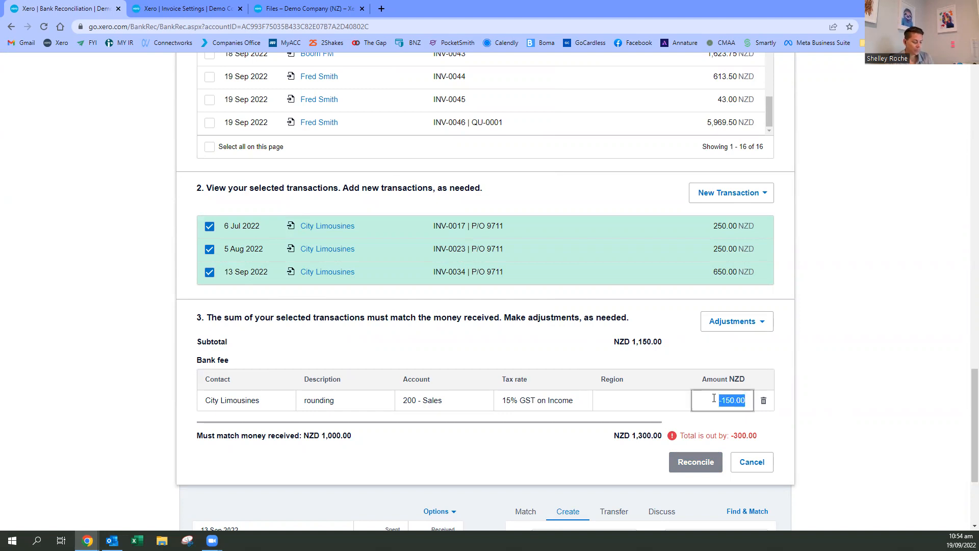
{"action": "type", "text": "150"}
{"action": "left_click", "coordinate": [864, 431]}
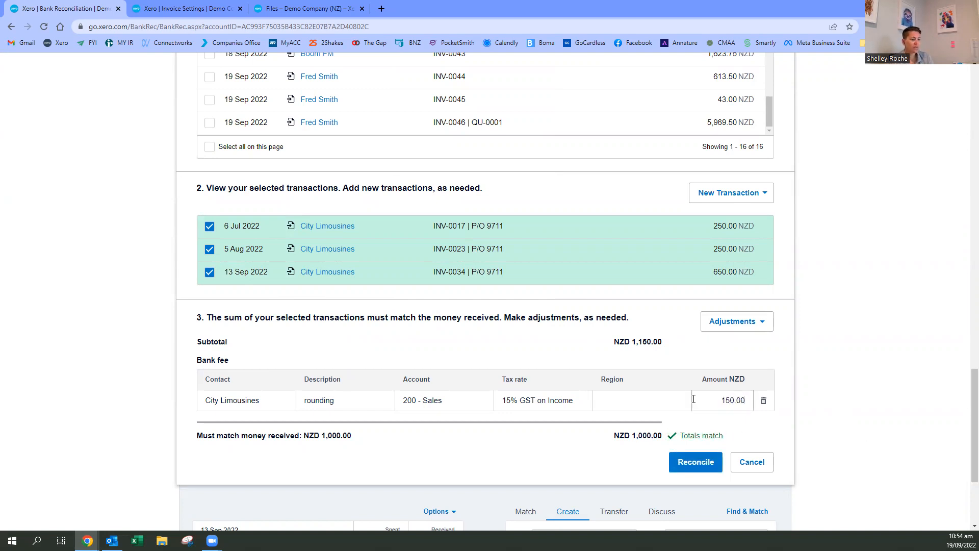
{"action": "left_click", "coordinate": [717, 403]}
{"action": "left_click", "coordinate": [717, 401]}
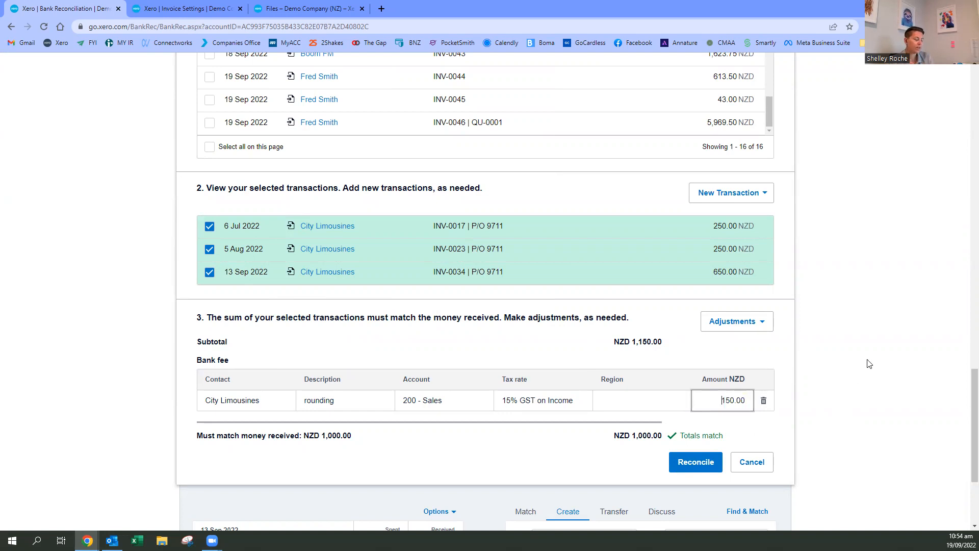
{"action": "left_click", "coordinate": [547, 476]}
{"action": "left_click", "coordinate": [683, 464]}
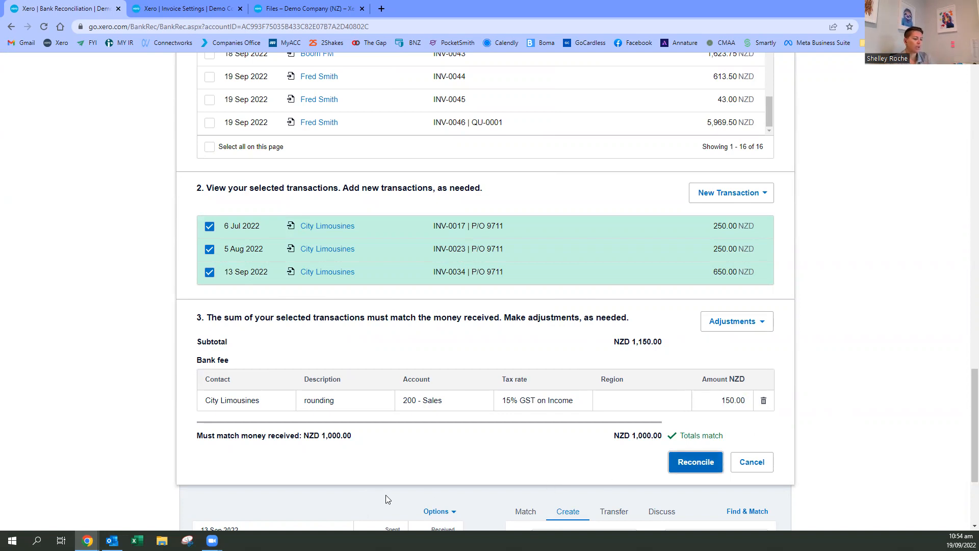
{"action": "left_click", "coordinate": [697, 462]}
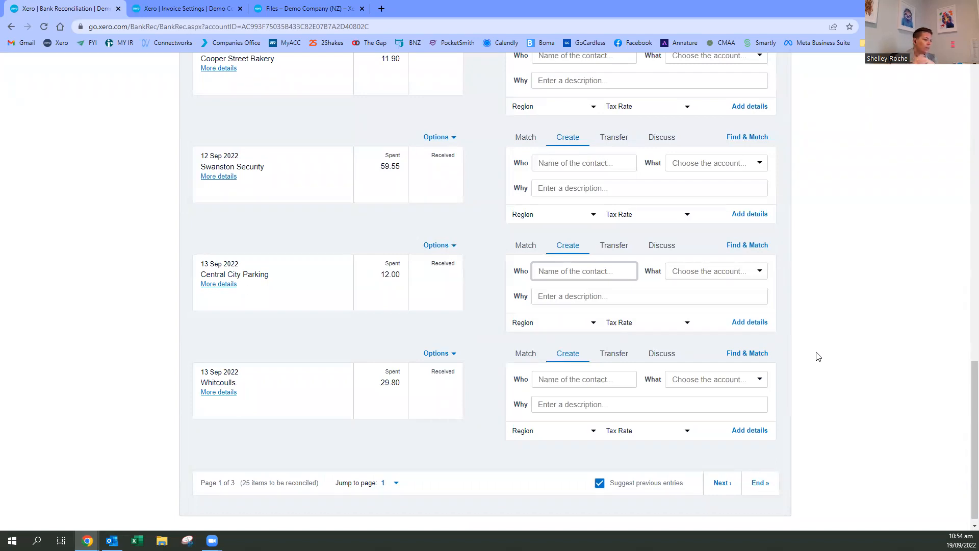
- Dismiss the bank reconciliation guidance banner and open the account transactions of the Business Bank Account
{"action": "scroll", "coordinate": [826, 280], "scroll_direction": "up", "scroll_amount": 20}
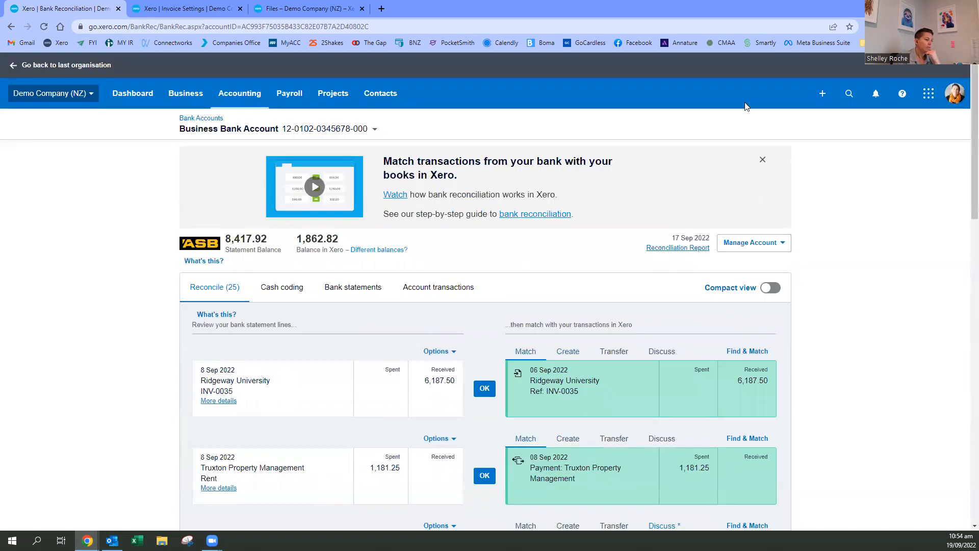
{"action": "left_click", "coordinate": [762, 160]}
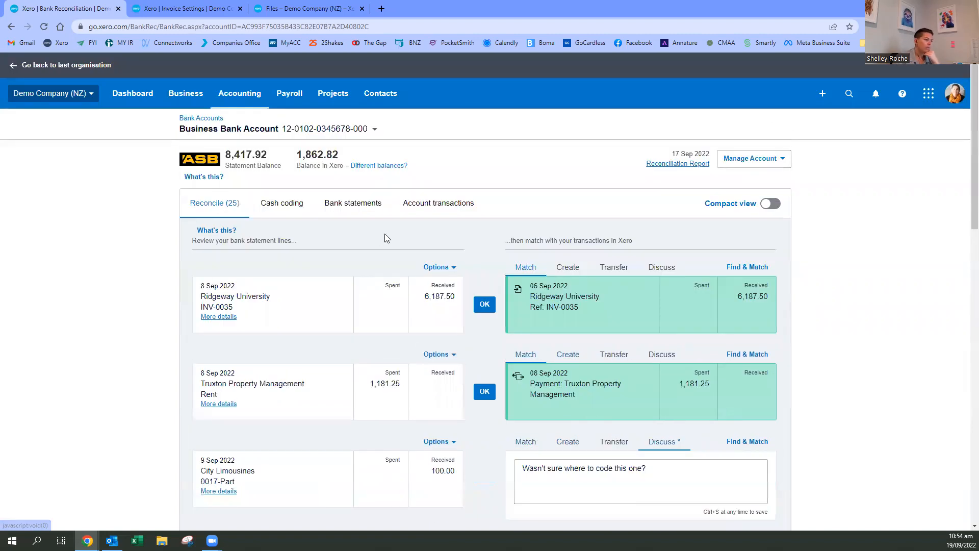
{"action": "left_click", "coordinate": [428, 204]}
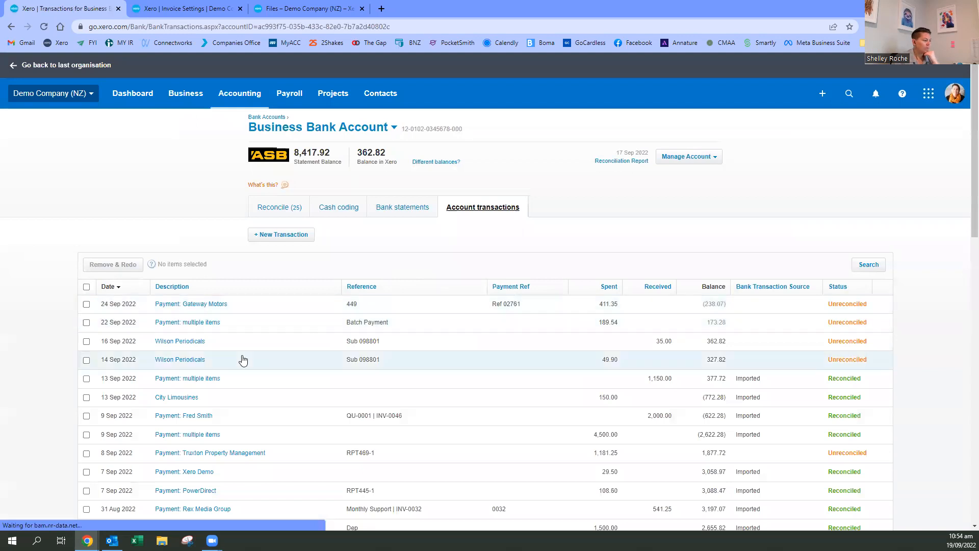
- Remove and redo the 16 Sep and 14 Sep 2022 Wilson Periodicals transactions and the 13 Sep 2022 multiple-items payment
{"action": "left_click", "coordinate": [87, 342]}
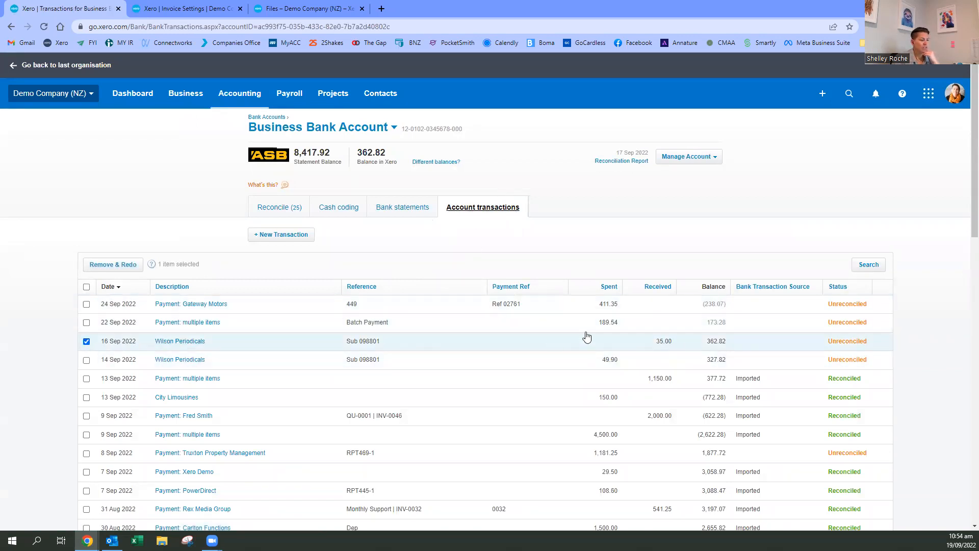
{"action": "scroll", "coordinate": [442, 365], "scroll_direction": "down", "scroll_amount": 1}
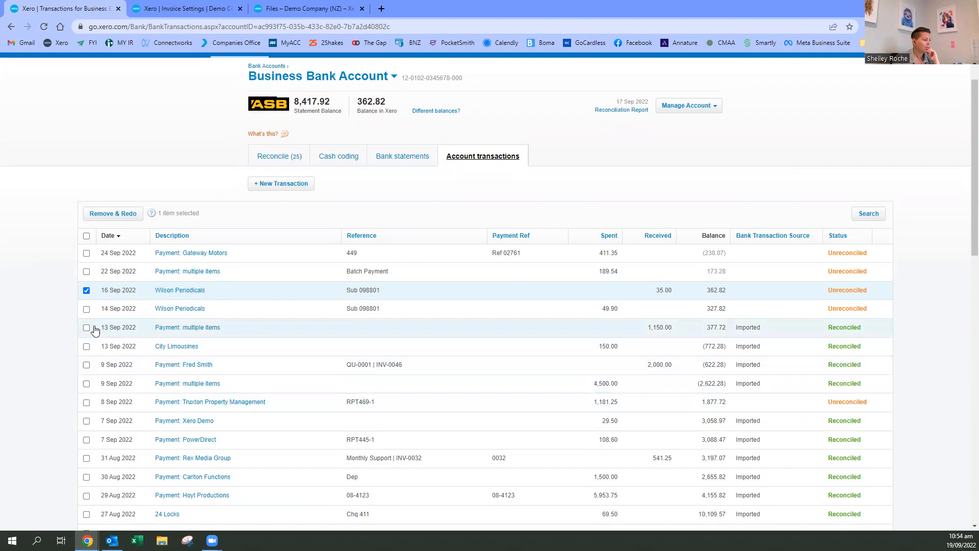
{"action": "left_click", "coordinate": [87, 309]}
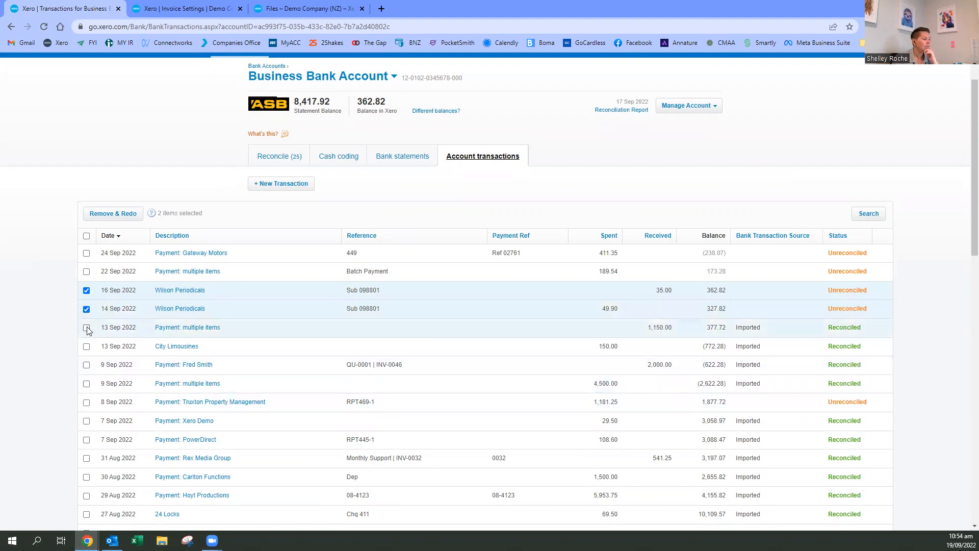
{"action": "left_click", "coordinate": [87, 329]}
{"action": "left_click", "coordinate": [114, 216]}
{"action": "left_click", "coordinate": [485, 339]}
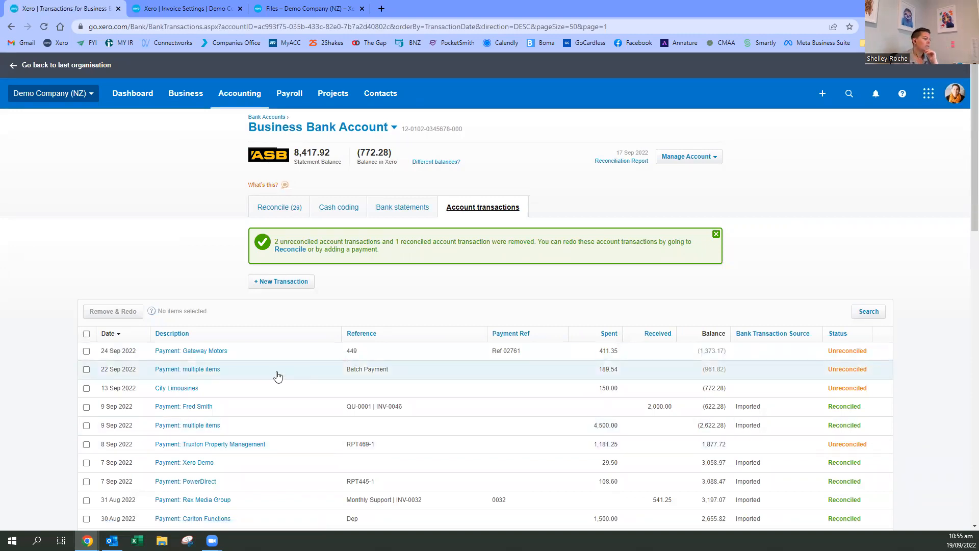
- Return to the bank reconciliation list and look through the statement lines awaiting reconciliation
{"action": "left_click", "coordinate": [282, 209]}
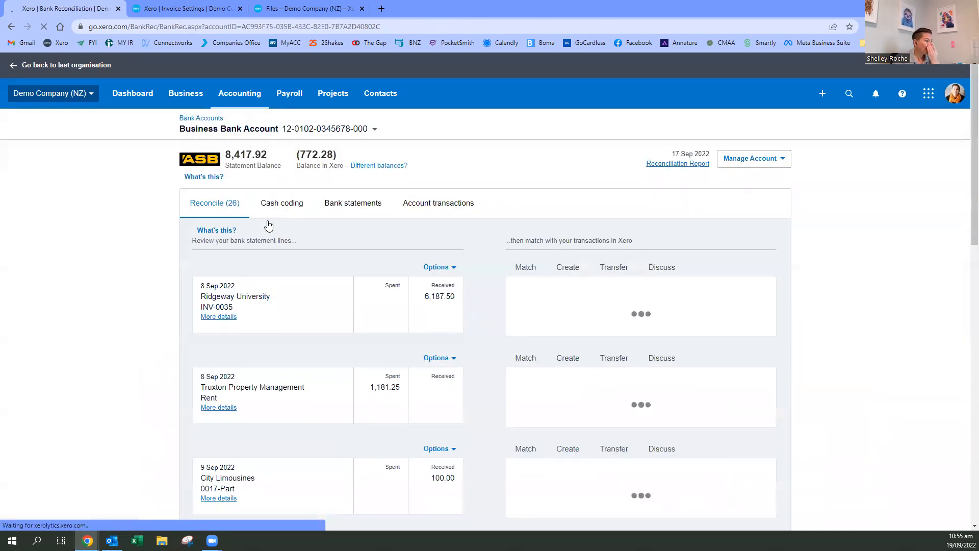
{"action": "scroll", "coordinate": [430, 309], "scroll_direction": "down", "scroll_amount": 3}
{"action": "scroll", "coordinate": [430, 308], "scroll_direction": "down", "scroll_amount": 5}
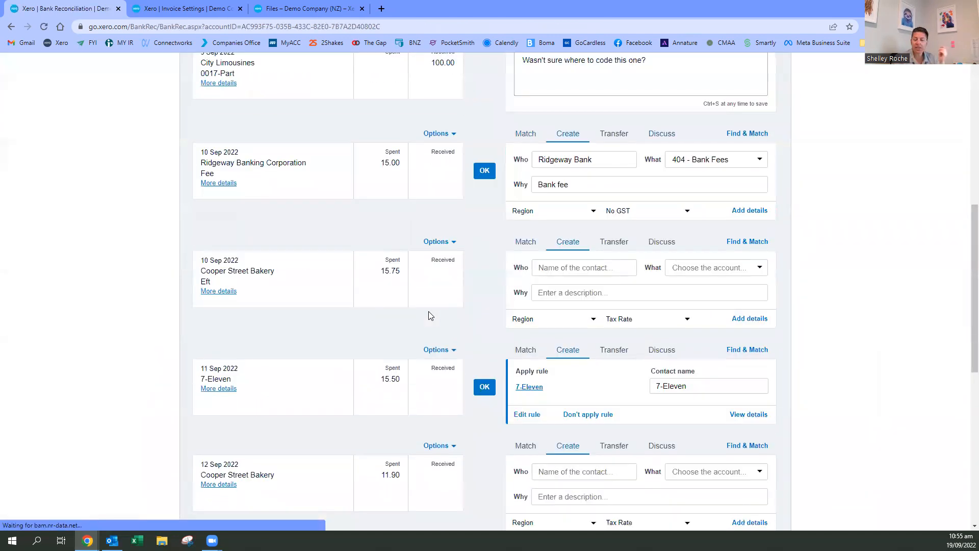
{"action": "scroll", "coordinate": [430, 312], "scroll_direction": "up", "scroll_amount": 7}
{"action": "scroll", "coordinate": [429, 315], "scroll_direction": "up", "scroll_amount": 1}
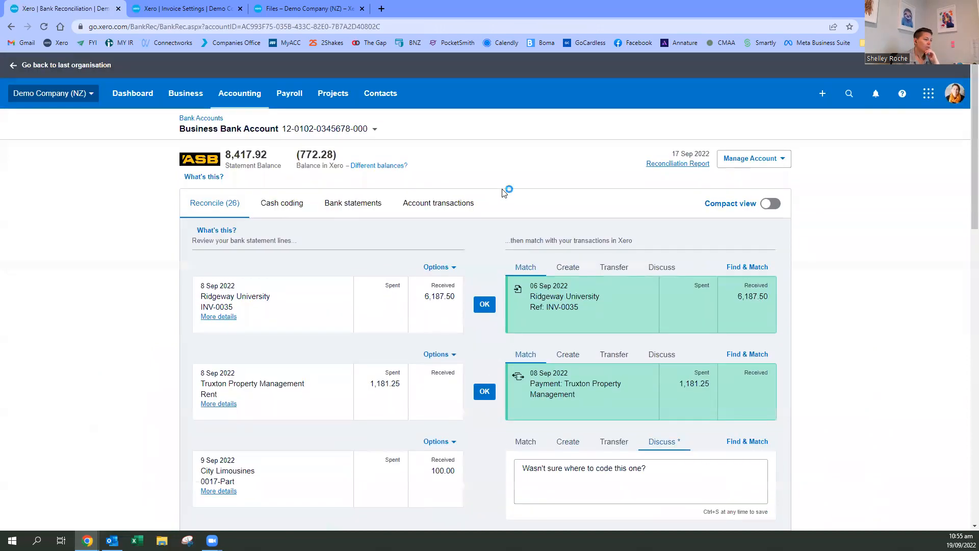